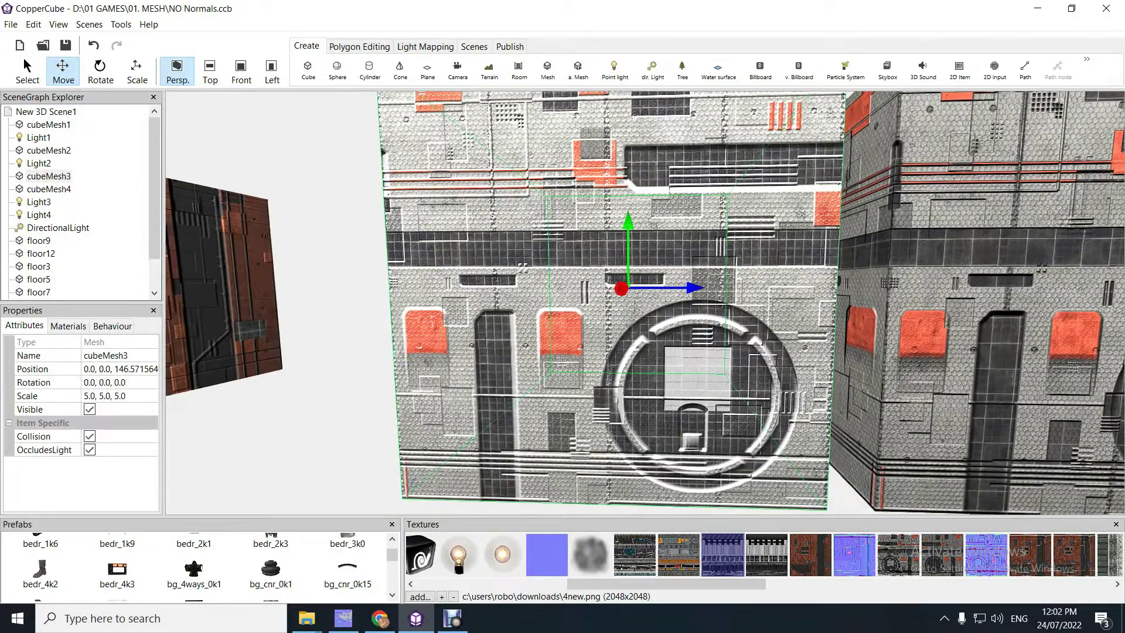
Show the material settings of the selected cubeMesh3 and examine the wall's surface detail up close.
{"action": "left_click", "coordinate": [68, 326]}
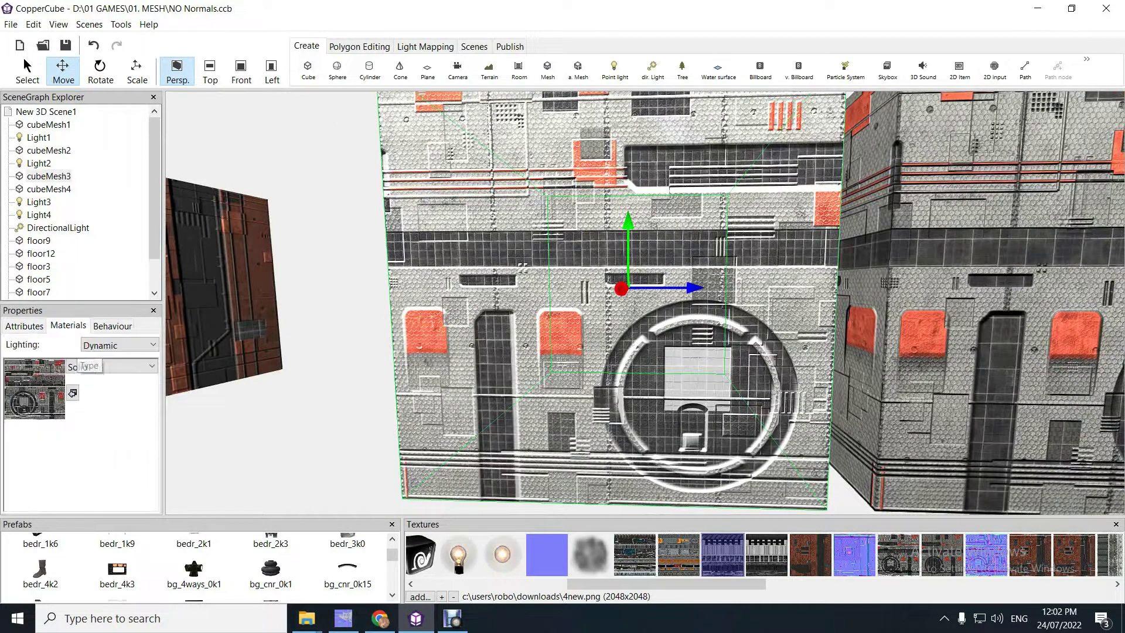
{"action": "mouse_move", "coordinate": [340, 352]}
{"action": "left_mouse_down"}
{"action": "mouse_move", "coordinate": [346, 304]}
{"action": "mouse_move", "coordinate": [343, 351]}
{"action": "left_mouse_up"}
{"action": "key", "text": "Up"}
{"action": "scroll", "coordinate": [644, 305], "scroll_direction": "up", "scroll_amount": 1}
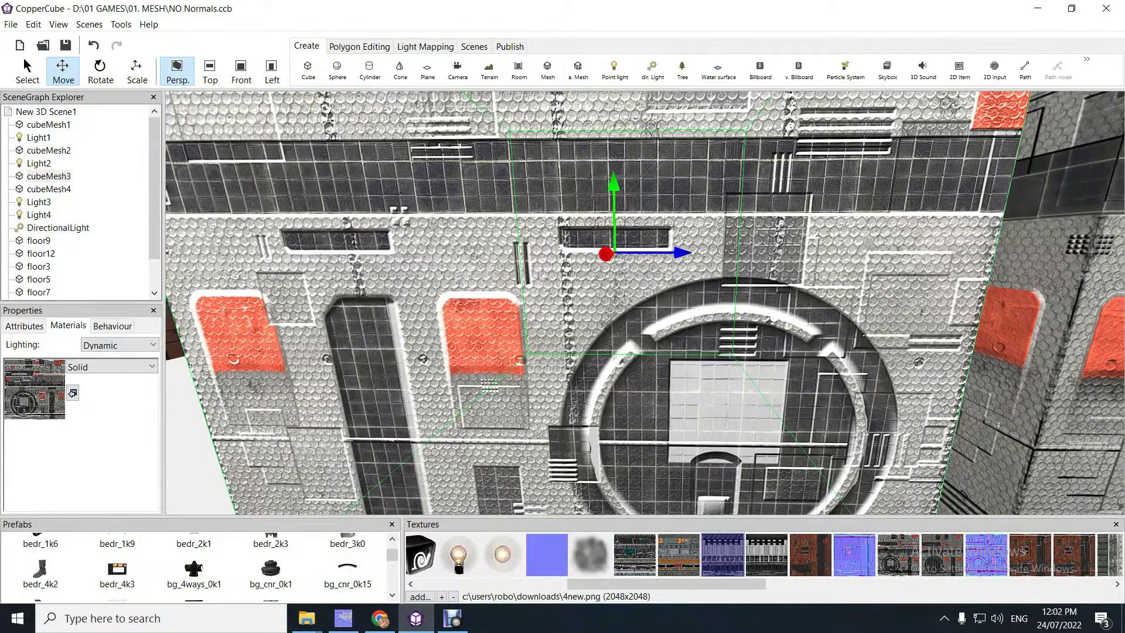
{"action": "left_click_drag", "start_coordinate": [644, 304], "coordinate": [561, 303]}
{"action": "key", "text": "Up"}
{"action": "key", "text": "Left"}
{"action": "key", "text": "Left"}
{"action": "key", "text": "Right"}
{"action": "key", "text": "Up"}
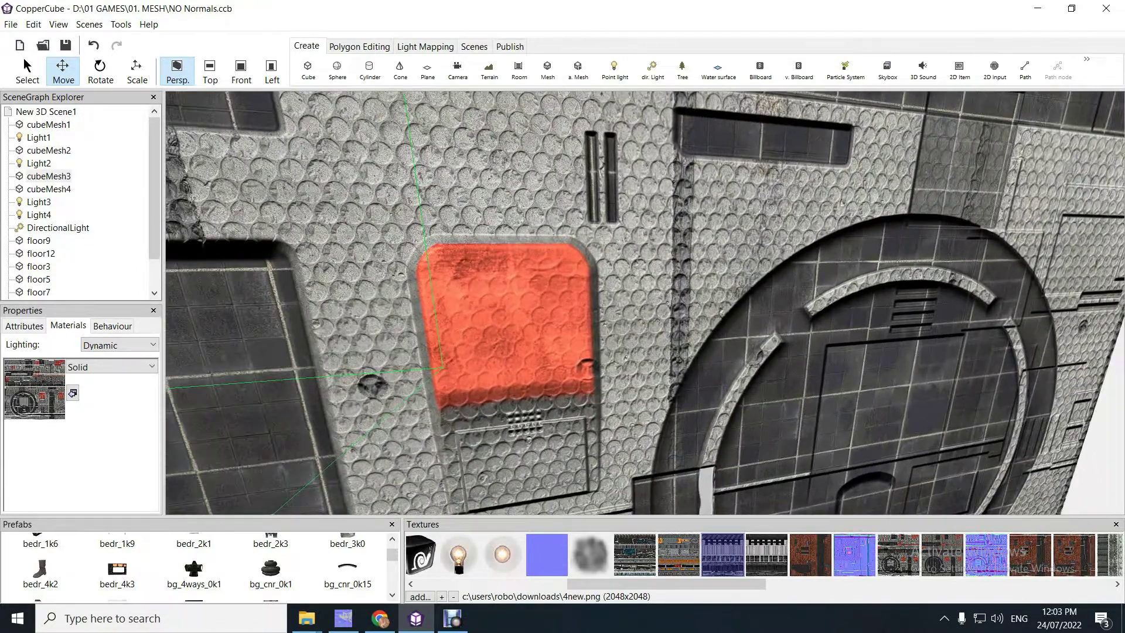
Select the normal-mapped cube, cubeMesh4, and examine its surface relief from several angles.
{"action": "left_click", "coordinate": [565, 303]}
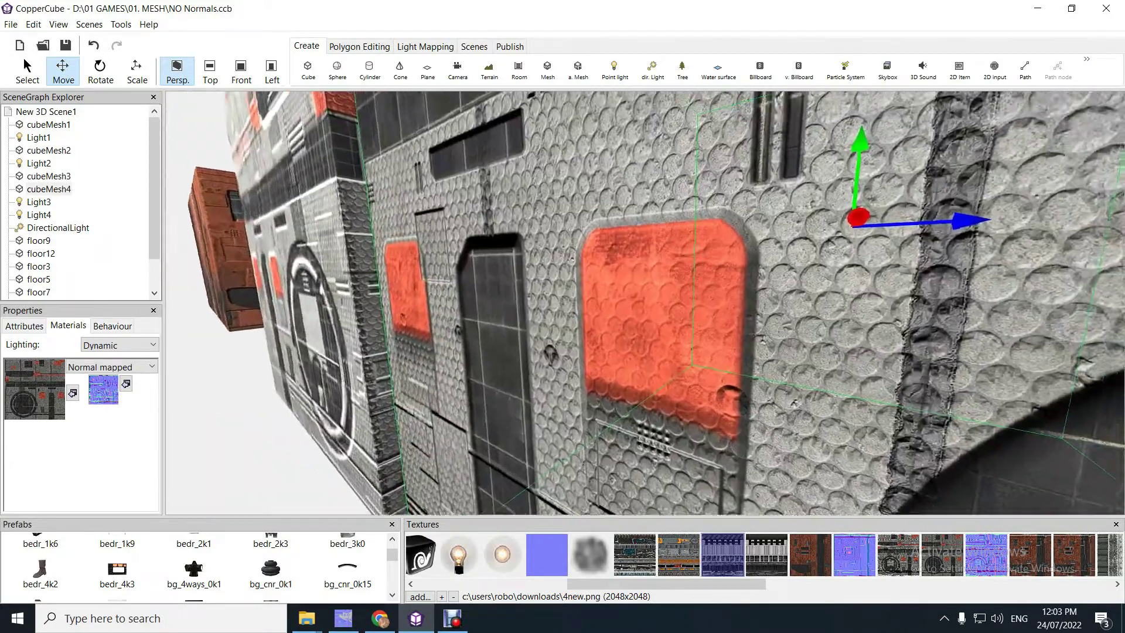
{"action": "left_click_drag", "start_coordinate": [565, 303], "coordinate": [604, 205]}
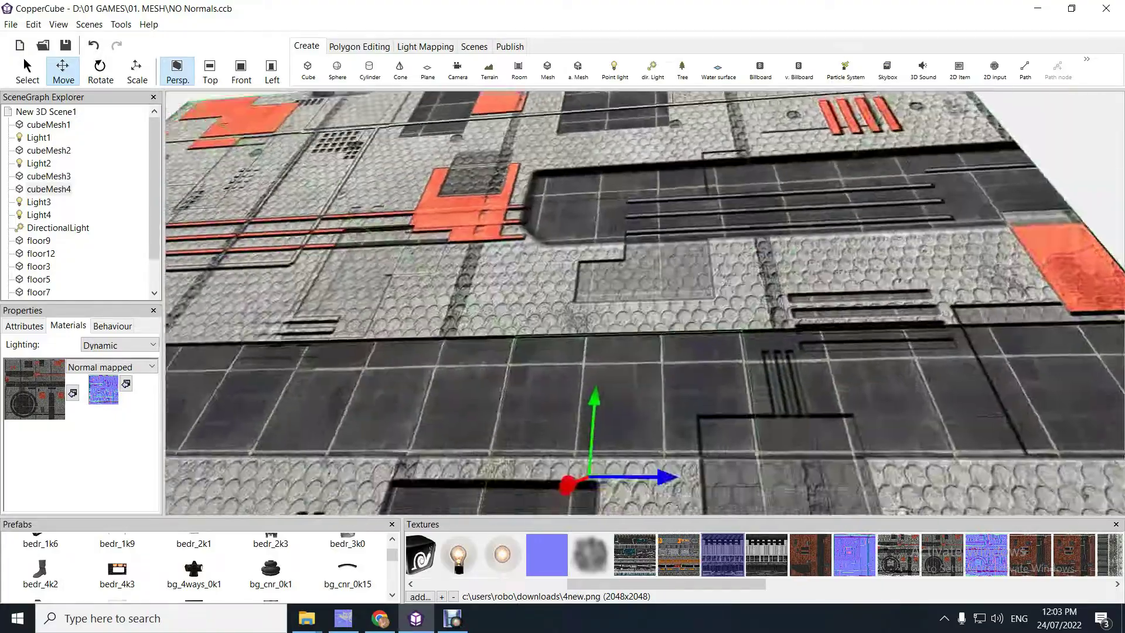
{"action": "right_click_drag", "start_coordinate": [595, 340], "coordinate": [585, 357]}
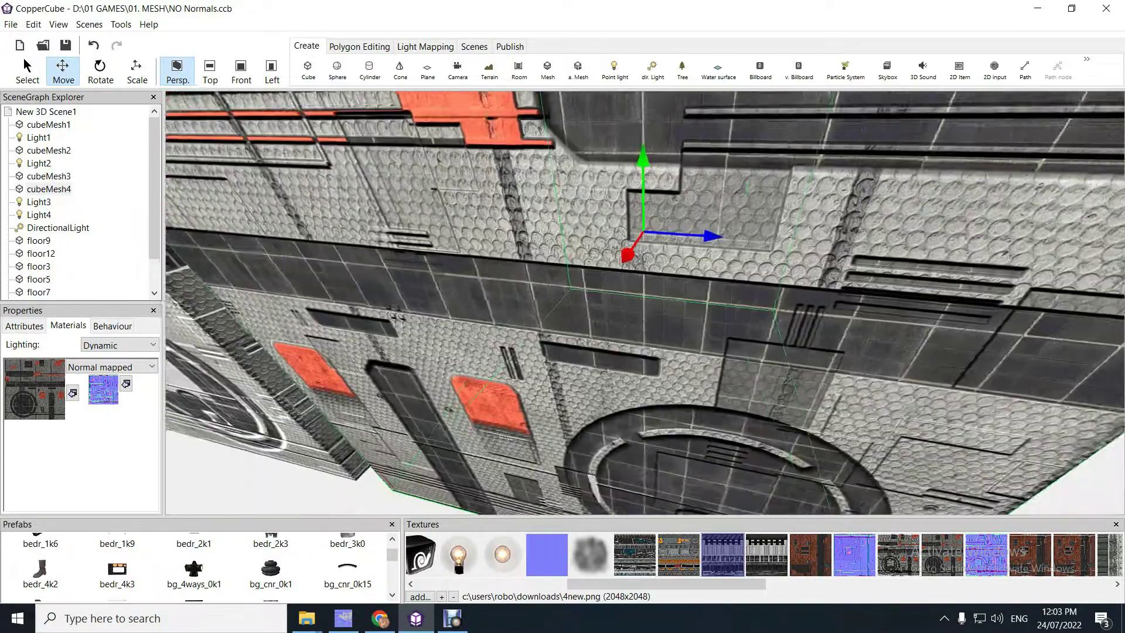
{"action": "scroll", "coordinate": [644, 302], "scroll_direction": "down", "scroll_amount": 3}
{"action": "left_click_drag", "start_coordinate": [644, 303], "coordinate": [652, 238]}
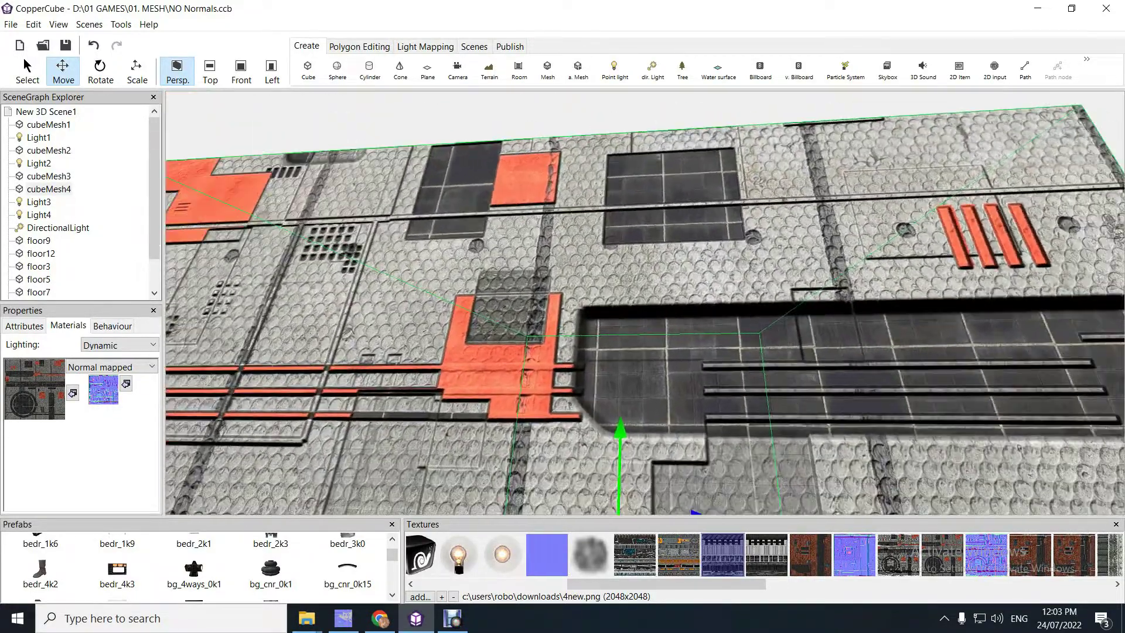
{"action": "scroll", "coordinate": [645, 303], "scroll_direction": "up", "scroll_amount": 5}
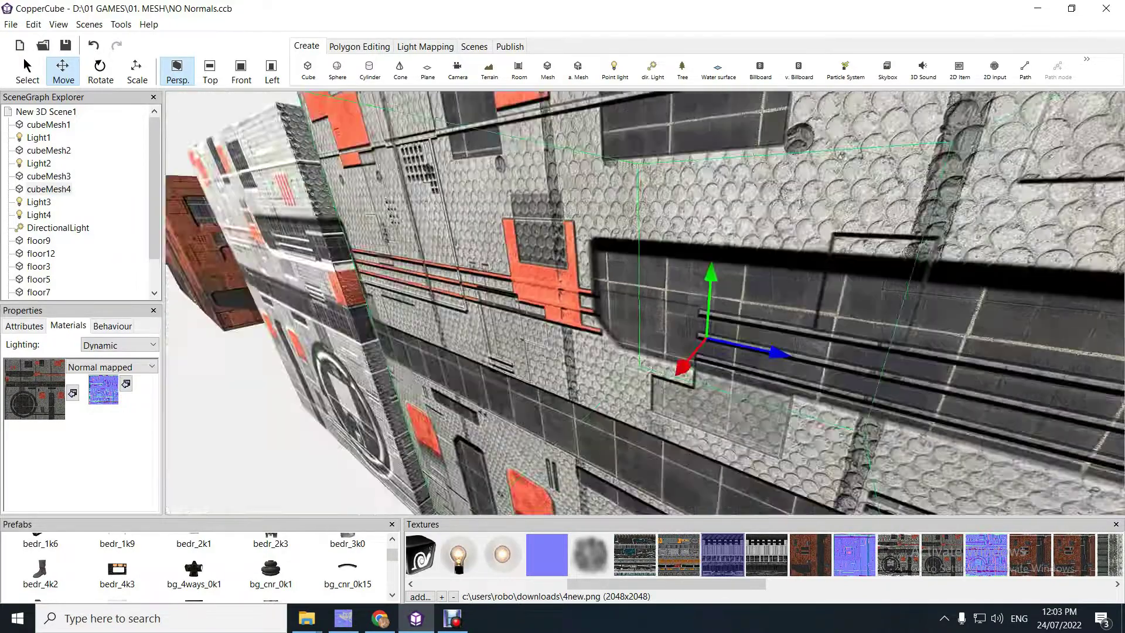
{"action": "left_click_drag", "start_coordinate": [644, 303], "coordinate": [620, 363]}
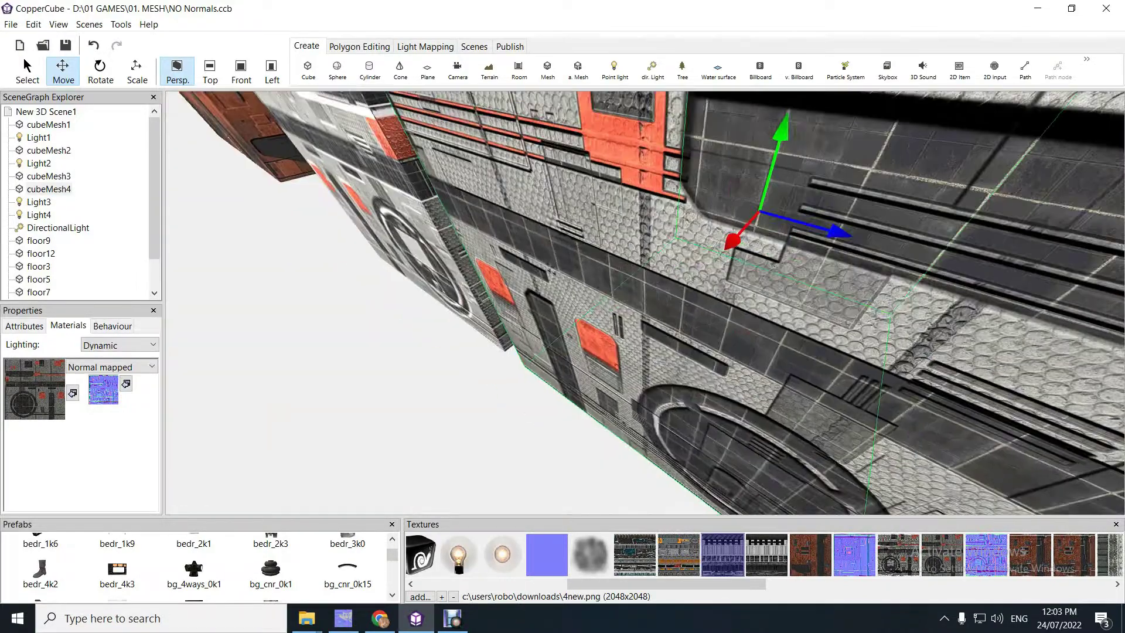
{"action": "left_click_drag", "start_coordinate": [645, 302], "coordinate": [656, 243]}
{"action": "left_click_drag", "start_coordinate": [645, 303], "coordinate": [674, 320]}
Compare the normal-mapped cube with the neighbouring solid-material cube from different distances.
{"action": "key", "text": "a"}
{"action": "key", "text": "w"}
{"action": "key", "text": "s"}
{"action": "key", "text": "s"}
{"action": "key", "text": "w"}
{"action": "key", "text": "s"}
{"action": "key", "text": "s"}
{"action": "key", "text": "w"}
{"action": "key", "text": "d"}
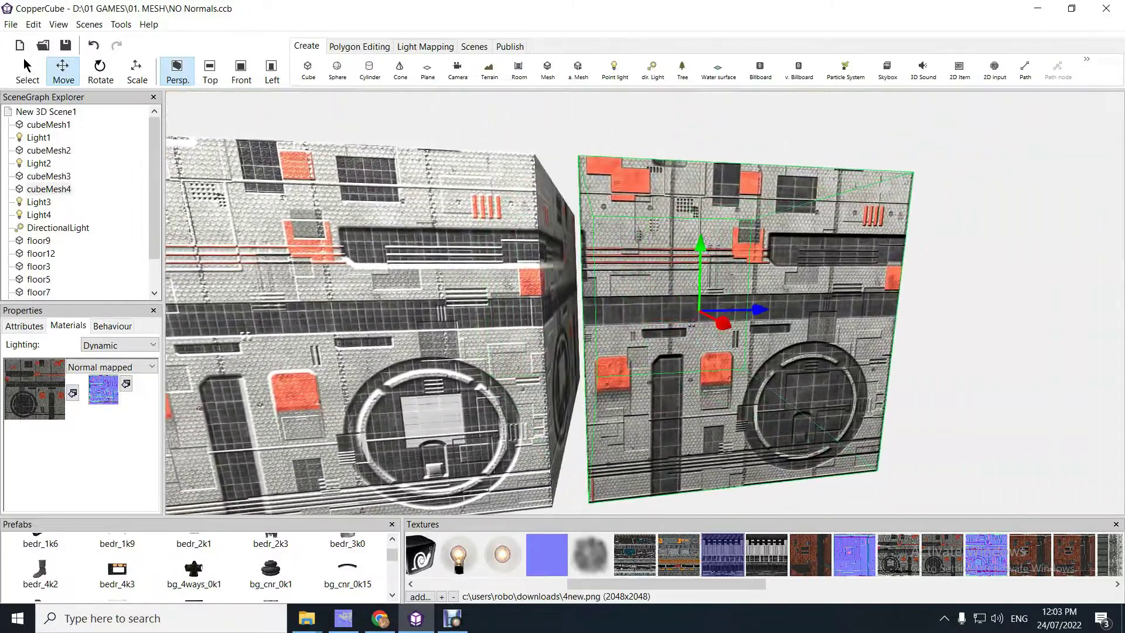
{"action": "mouse_move", "coordinate": [554, 330]}
{"action": "right_mouse_down"}
{"action": "mouse_move", "coordinate": [566, 322]}
{"action": "mouse_move", "coordinate": [550, 309]}
{"action": "mouse_move", "coordinate": [560, 323]}
{"action": "right_mouse_up"}
{"action": "key", "text": "w"}
{"action": "key", "text": "w"}
{"action": "key", "text": "s"}
{"action": "key", "text": "w"}
{"action": "key", "text": "s"}
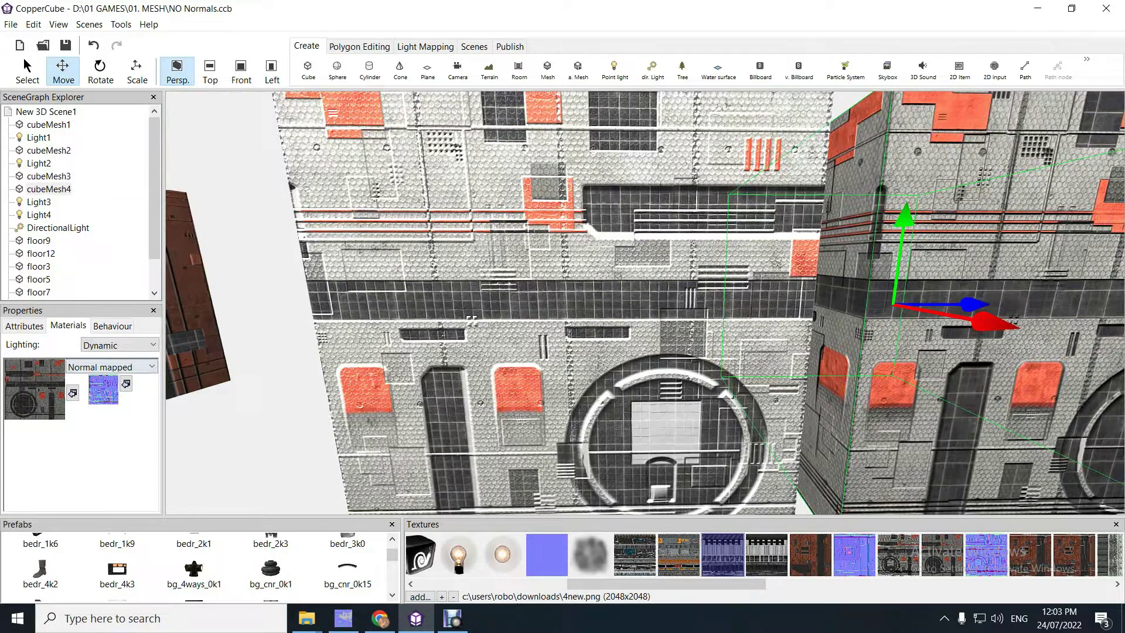
Set cubeMesh3's material type to Normal mapped with the default normal map.
{"action": "left_click", "coordinate": [563, 321]}
{"action": "left_click", "coordinate": [547, 554]}
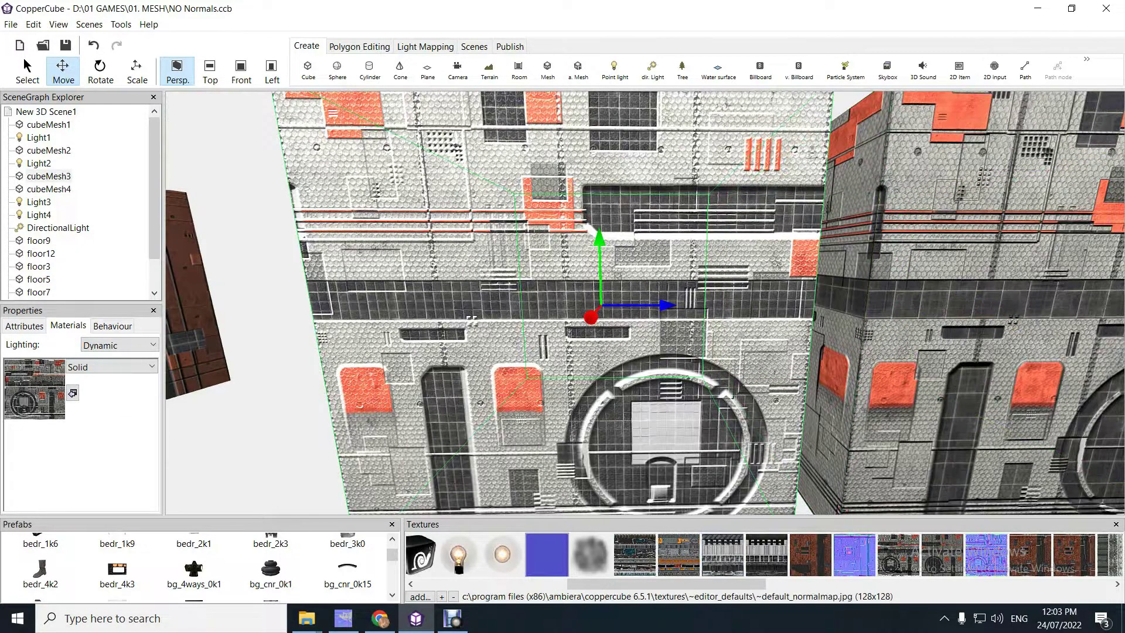
{"action": "left_click", "coordinate": [112, 367]}
{"action": "left_click", "coordinate": [105, 438]}
Examine cubeMesh3's shading with the default normal map from several angles.
{"action": "right_click_drag", "start_coordinate": [562, 317], "coordinate": [565, 361]}
{"action": "key", "text": "w"}
{"action": "key", "text": "s"}
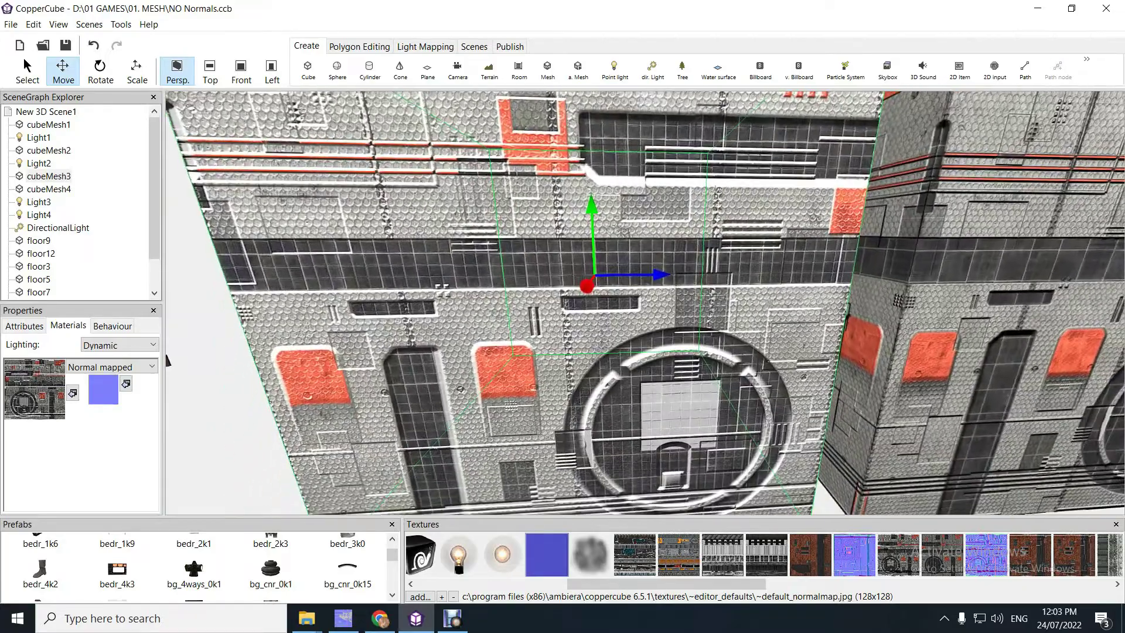
{"action": "left_click_drag", "start_coordinate": [595, 275], "coordinate": [640, 424]}
{"action": "key", "text": "a"}
{"action": "key", "text": "a"}
{"action": "left_click_drag", "start_coordinate": [562, 317], "coordinate": [700, 405]}
{"action": "left_click_drag", "start_coordinate": [755, 351], "coordinate": [721, 311]}
{"action": "mouse_move", "coordinate": [457, 293]}
{"action": "left_mouse_down"}
{"action": "mouse_move", "coordinate": [492, 286]}
{"action": "mouse_move", "coordinate": [475, 252]}
{"action": "mouse_move", "coordinate": [463, 302]}
{"action": "left_mouse_up"}
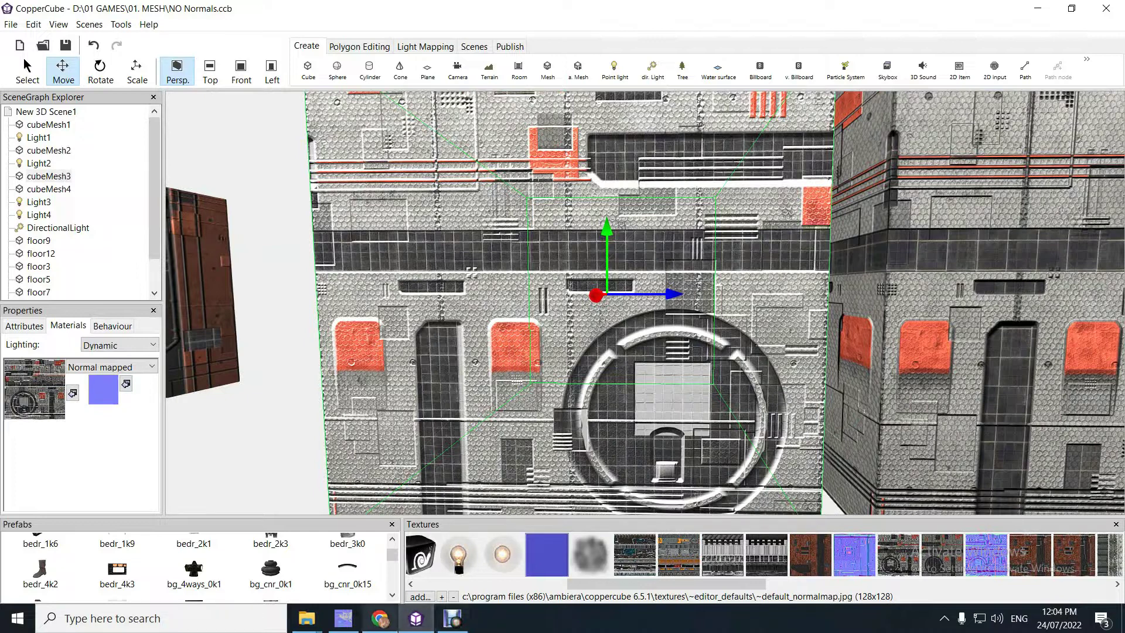
Set cubeMesh3's material type back to Solid.
{"action": "mouse_move", "coordinate": [380, 618]}
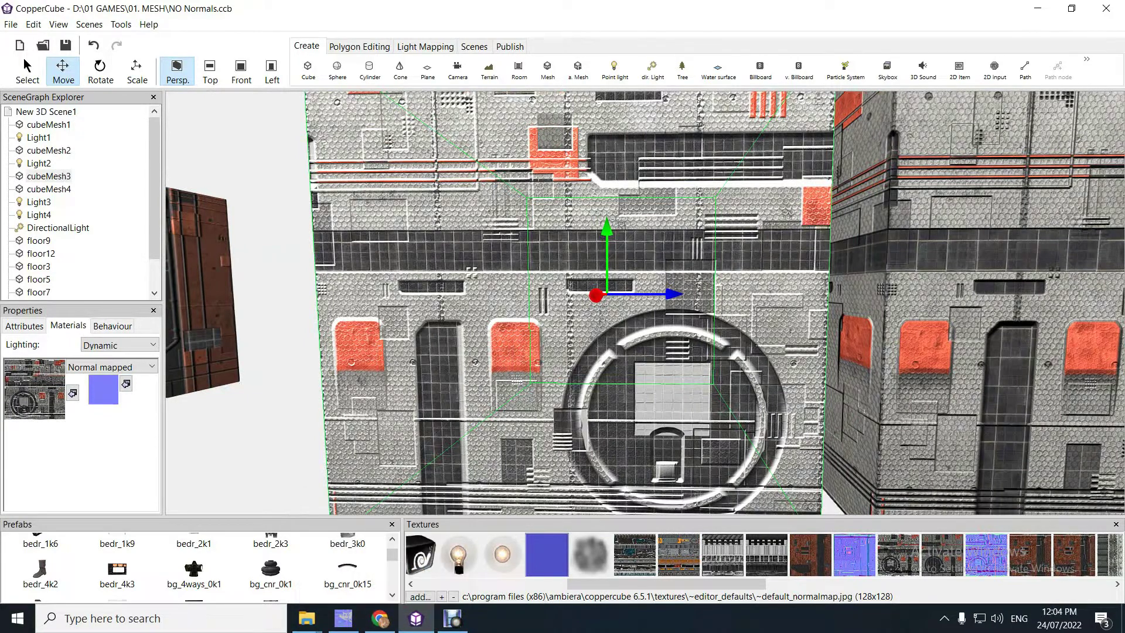
{"action": "left_click", "coordinate": [112, 367]}
{"action": "left_click", "coordinate": [77, 380]}
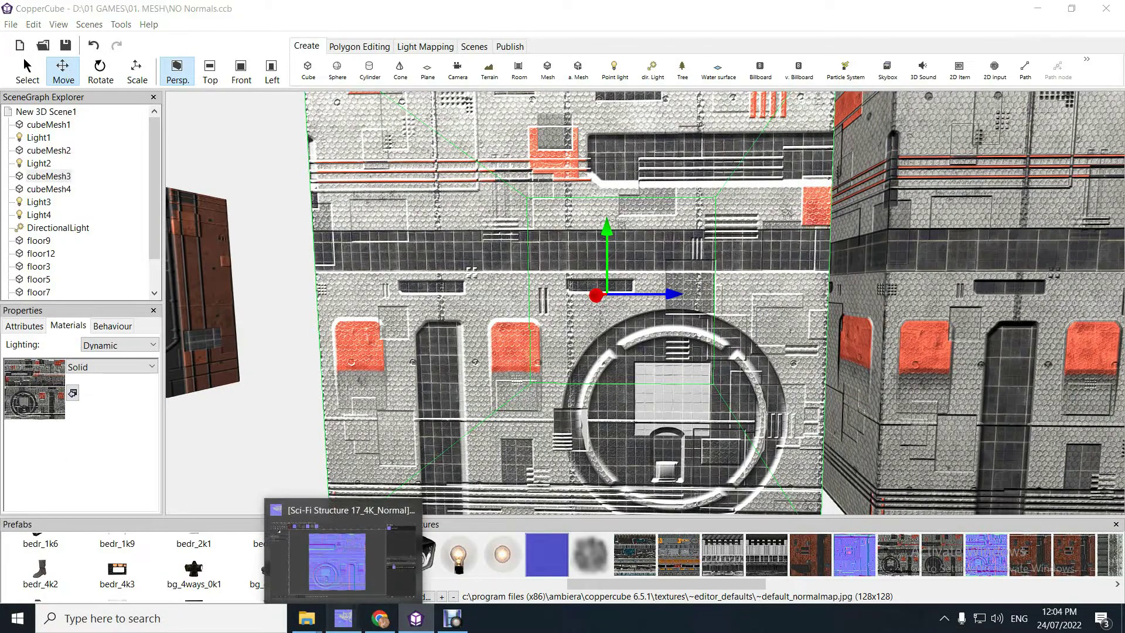
Switch to GIMP and review the Sci-Fi Structure 17 diffuse image and its matching normal map.
{"action": "left_click", "coordinate": [344, 618]}
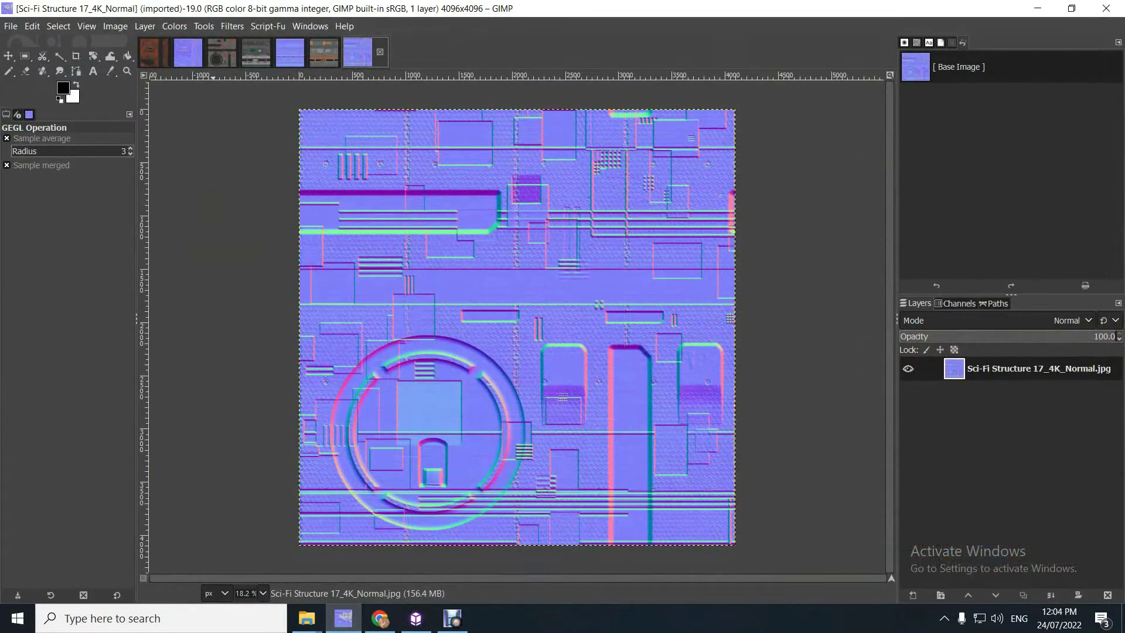
{"action": "left_click", "coordinate": [216, 54]}
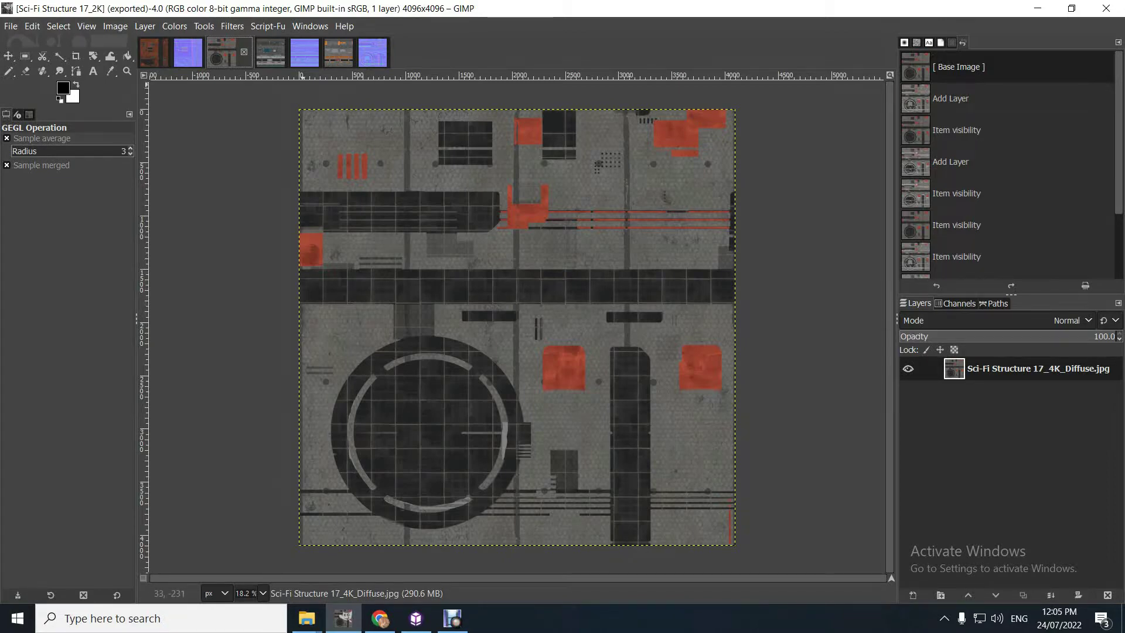
{"action": "left_click", "coordinate": [372, 53]}
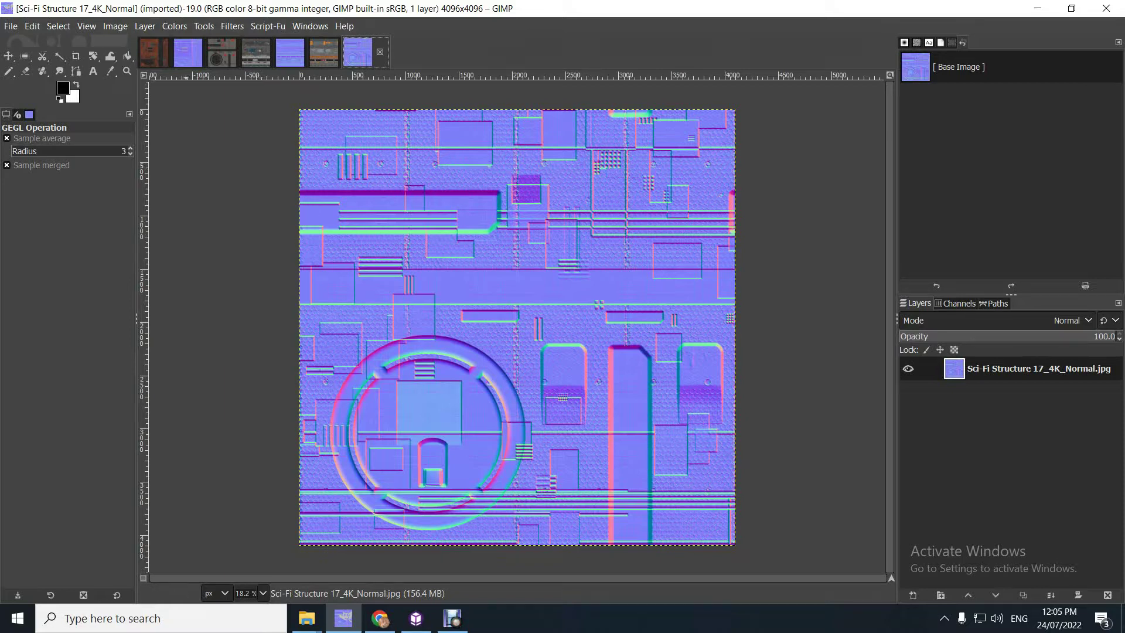
Desaturate the Sci-Fi Structure 17_4K_Normal image using the Luma mode.
{"action": "left_click", "coordinate": [174, 26]}
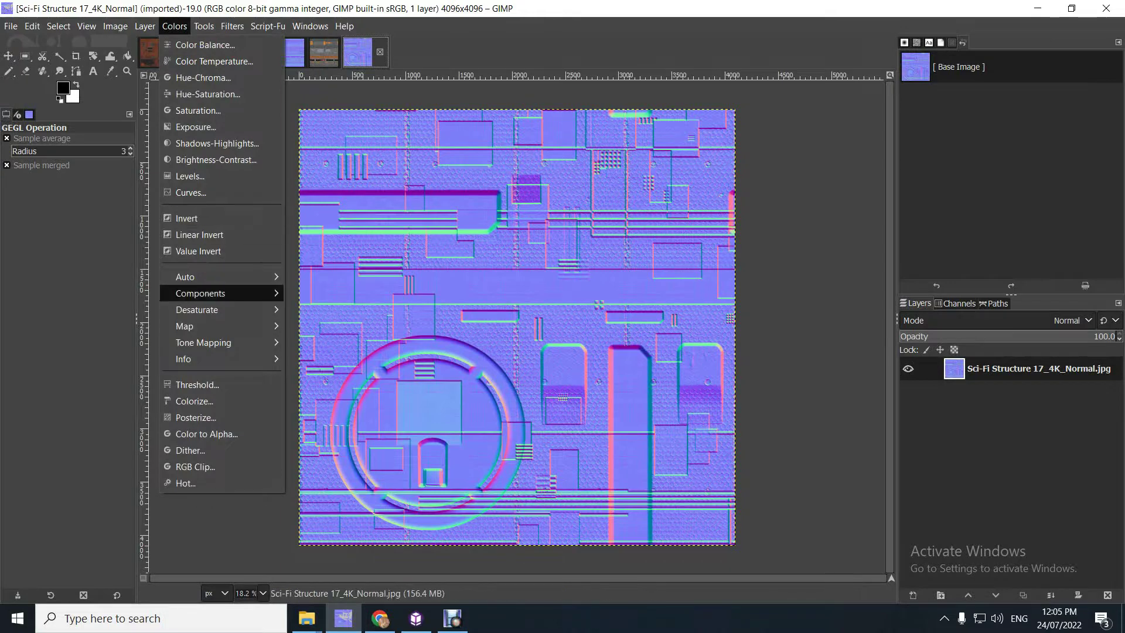
{"action": "mouse_move", "coordinate": [200, 293]}
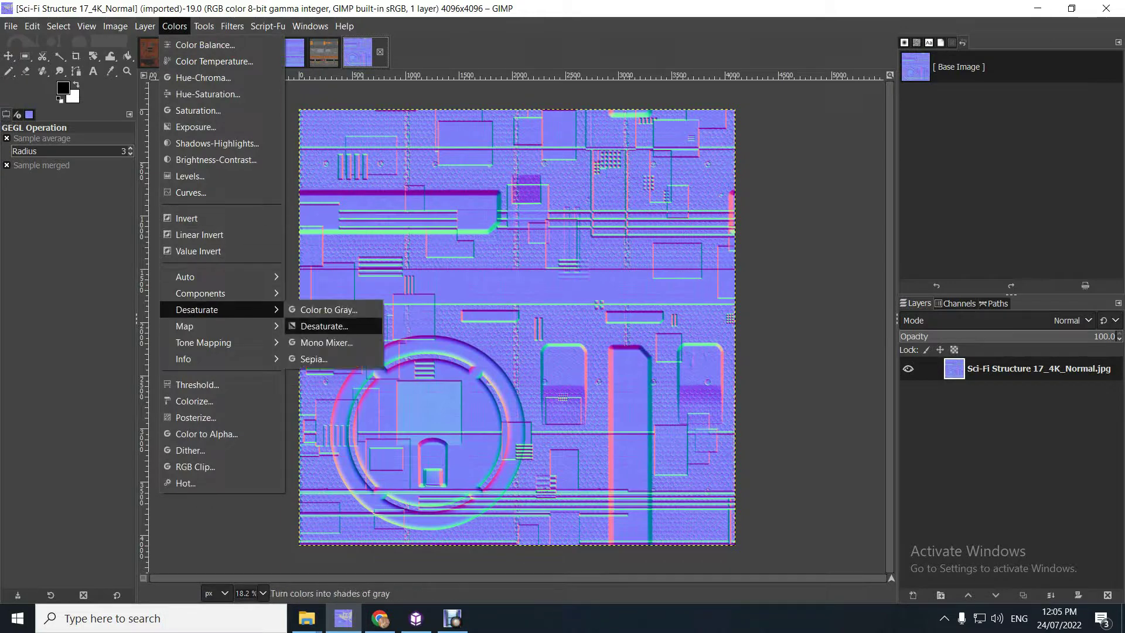
{"action": "left_click", "coordinate": [324, 326]}
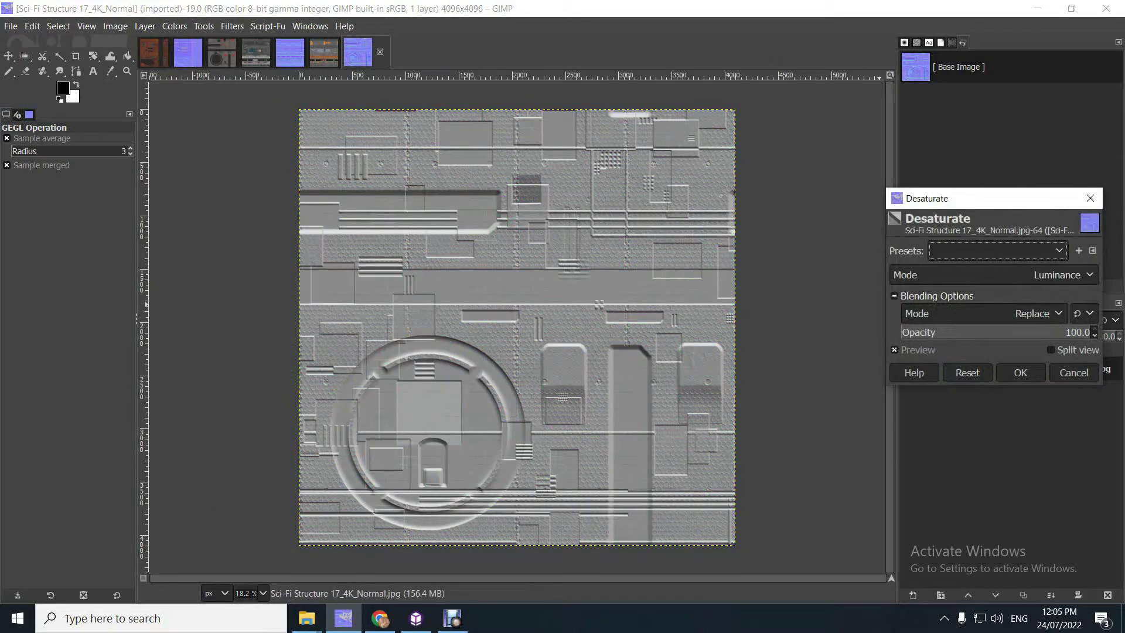
{"action": "left_click", "coordinate": [993, 275]}
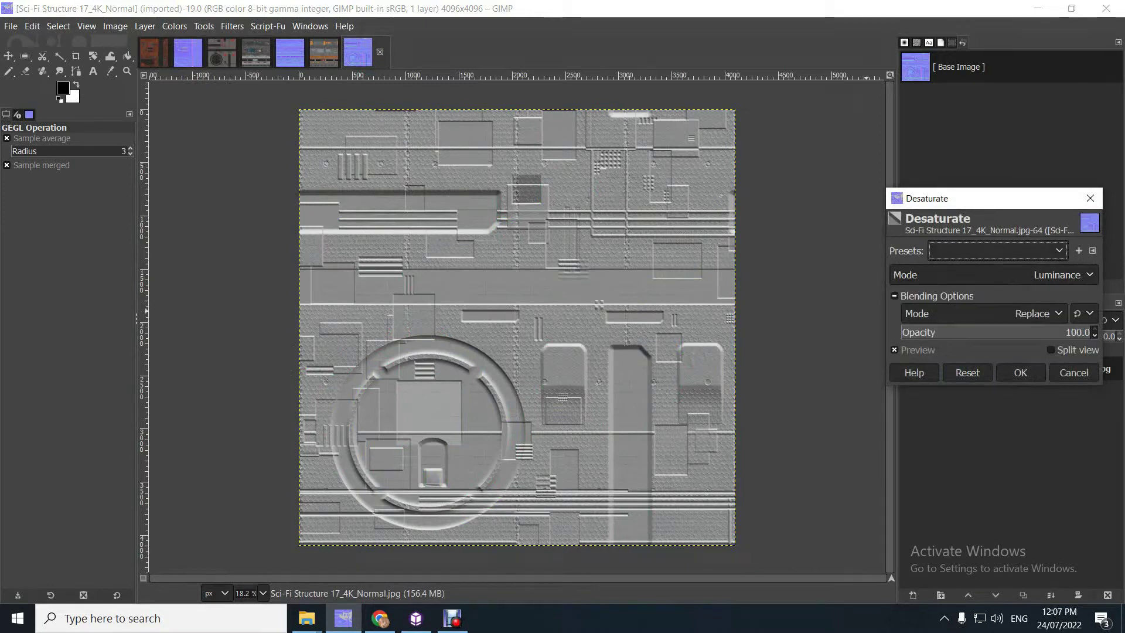
{"action": "left_click", "coordinate": [993, 274]}
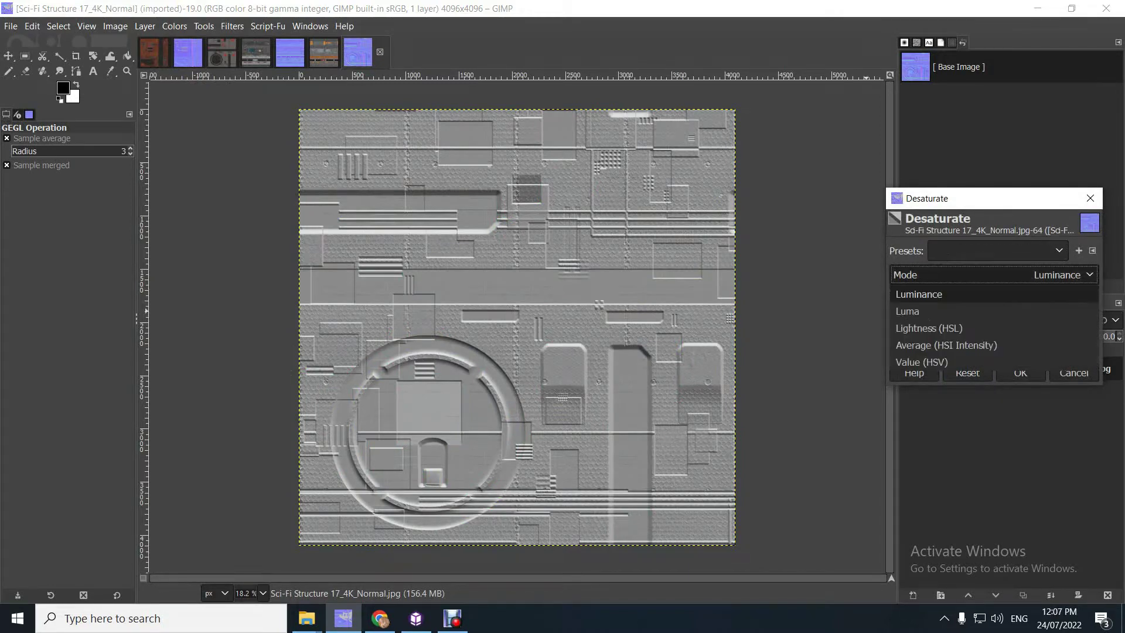
{"action": "left_click", "coordinate": [993, 311]}
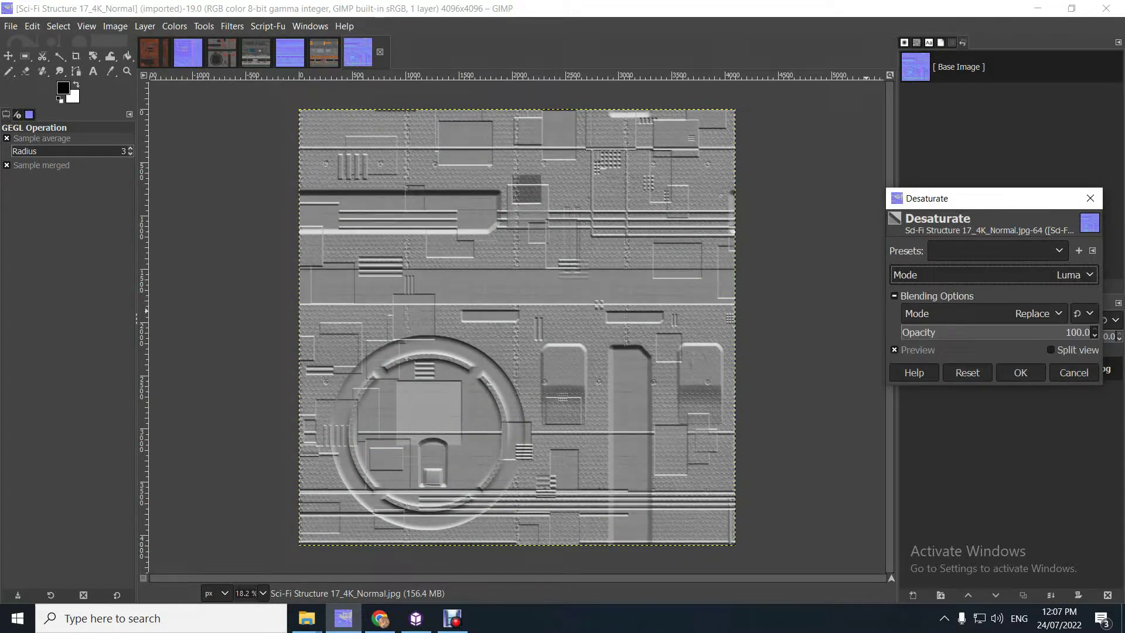
{"action": "left_click", "coordinate": [993, 275]}
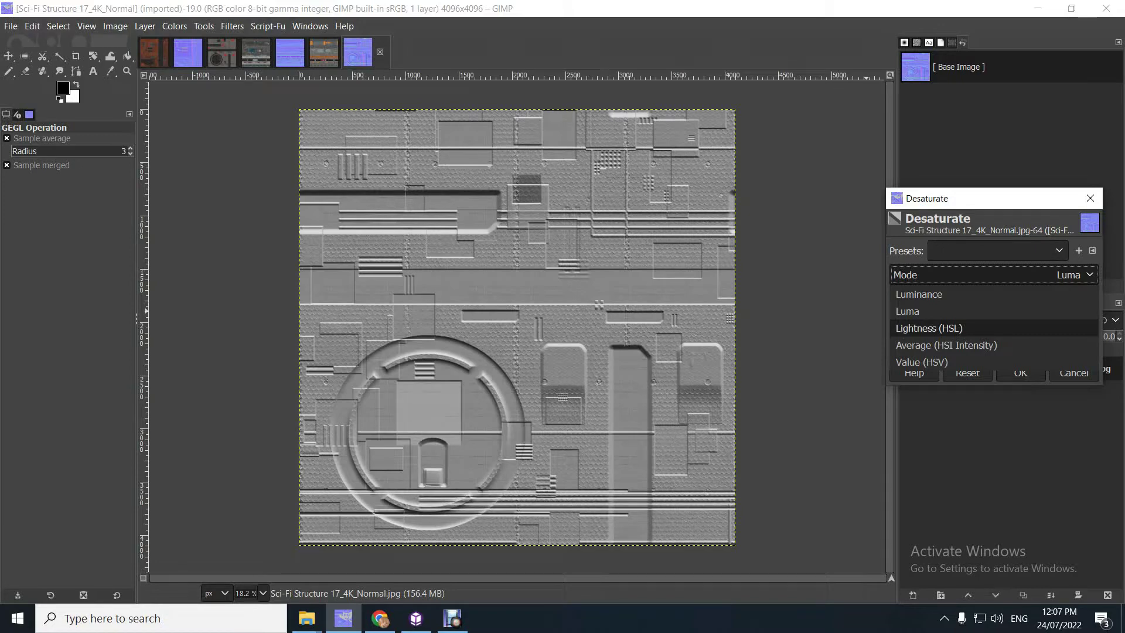
{"action": "key", "text": "Up"}
{"action": "key", "text": "Return"}
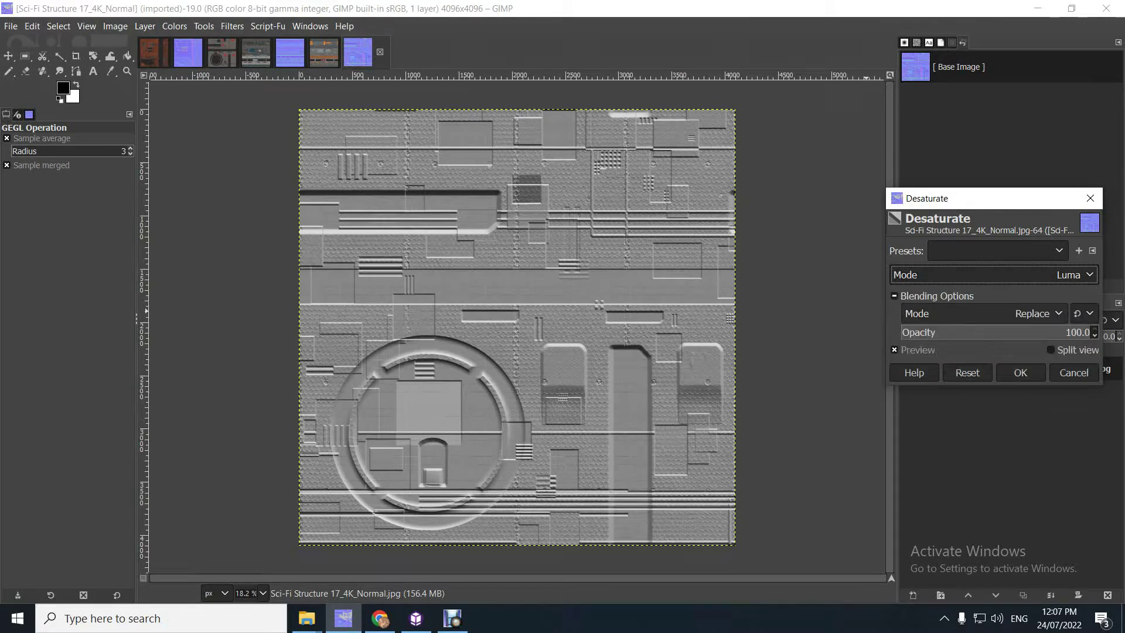
{"action": "left_click", "coordinate": [1020, 372]}
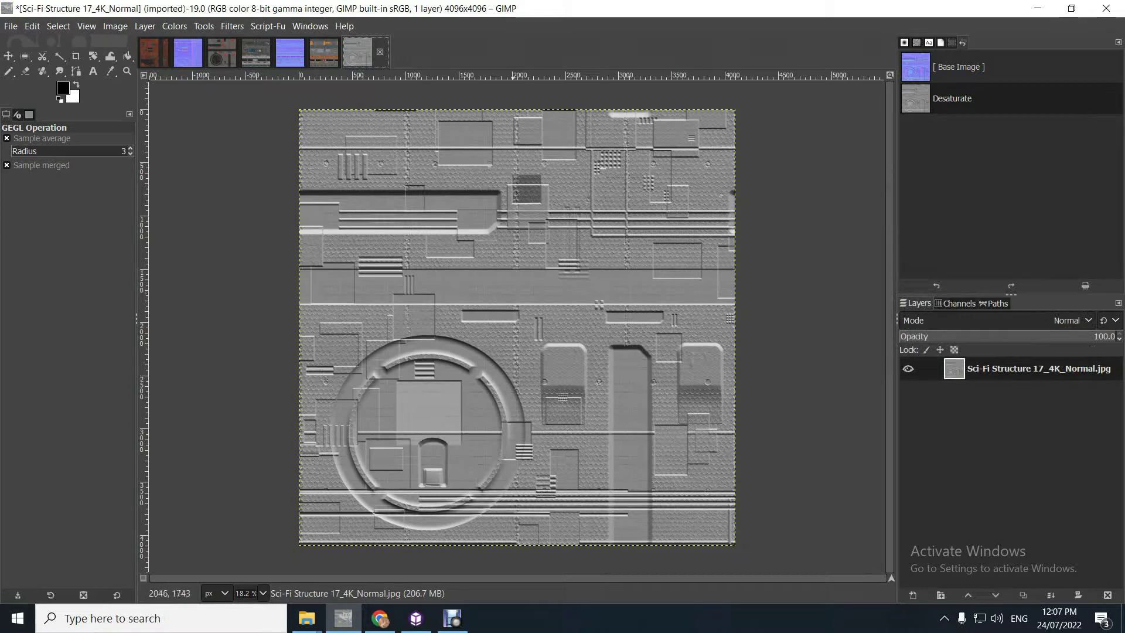
Apply Color to Alpha to the desaturated normal map, using the flat grey picked from the image.
{"action": "right_click", "coordinate": [536, 288]}
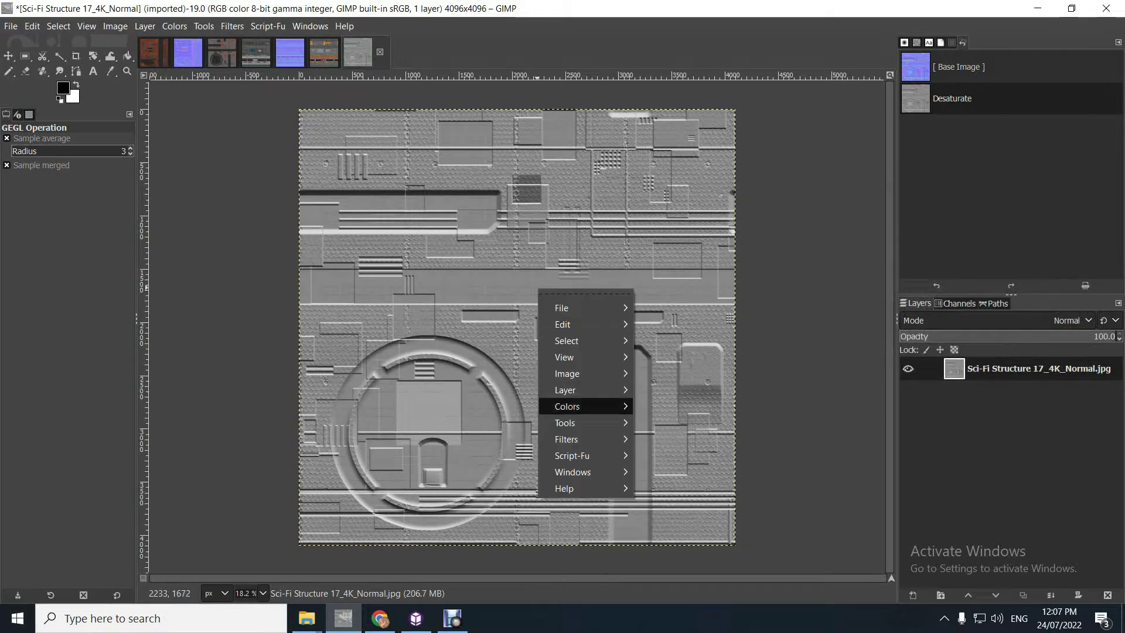
{"action": "mouse_move", "coordinate": [567, 405]}
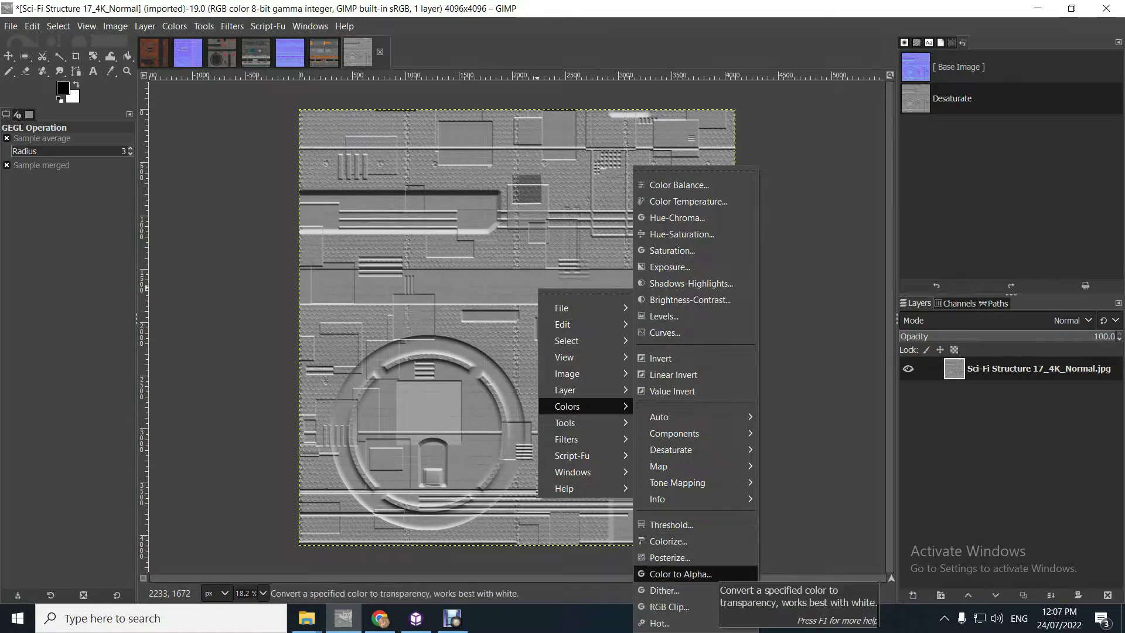
{"action": "left_click", "coordinate": [692, 573]}
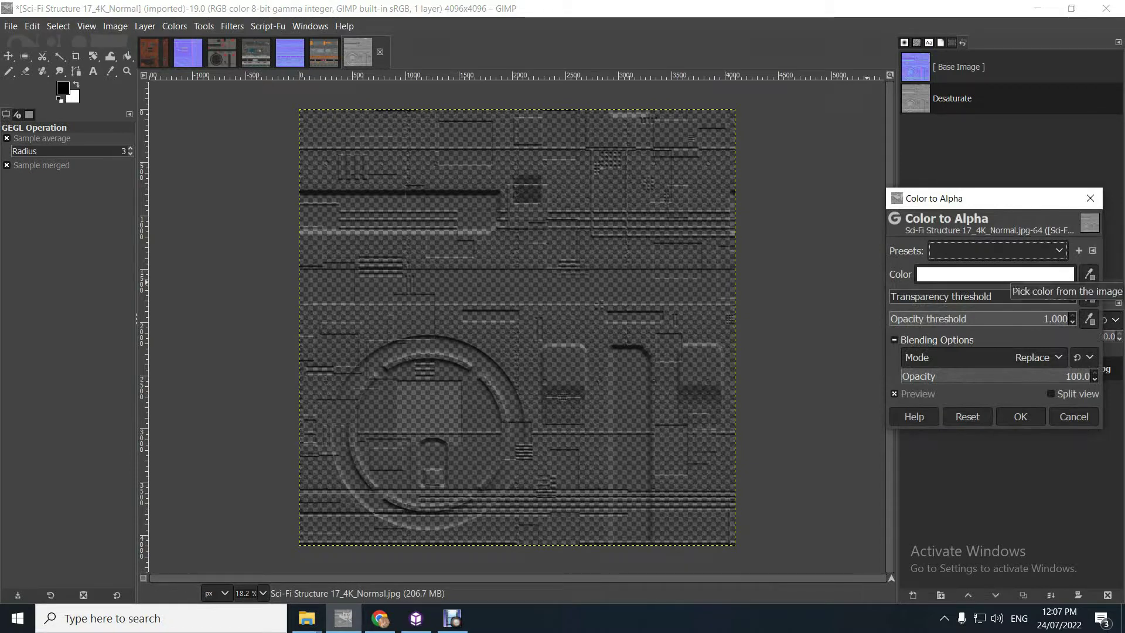
{"action": "left_click", "coordinate": [1089, 273]}
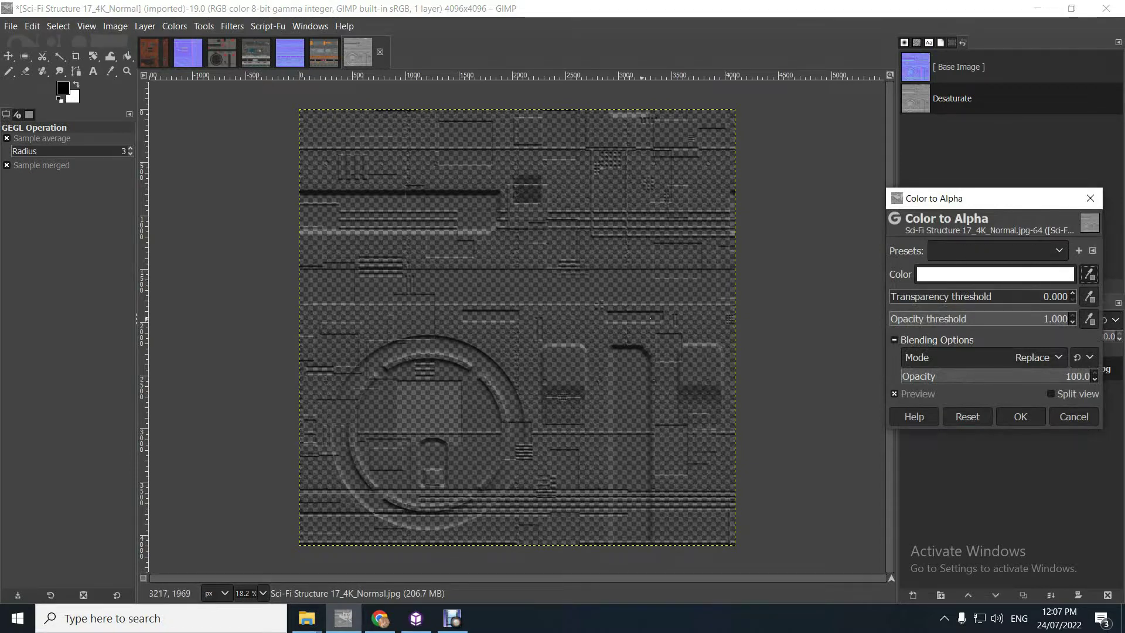
{"action": "left_click", "coordinate": [609, 291]}
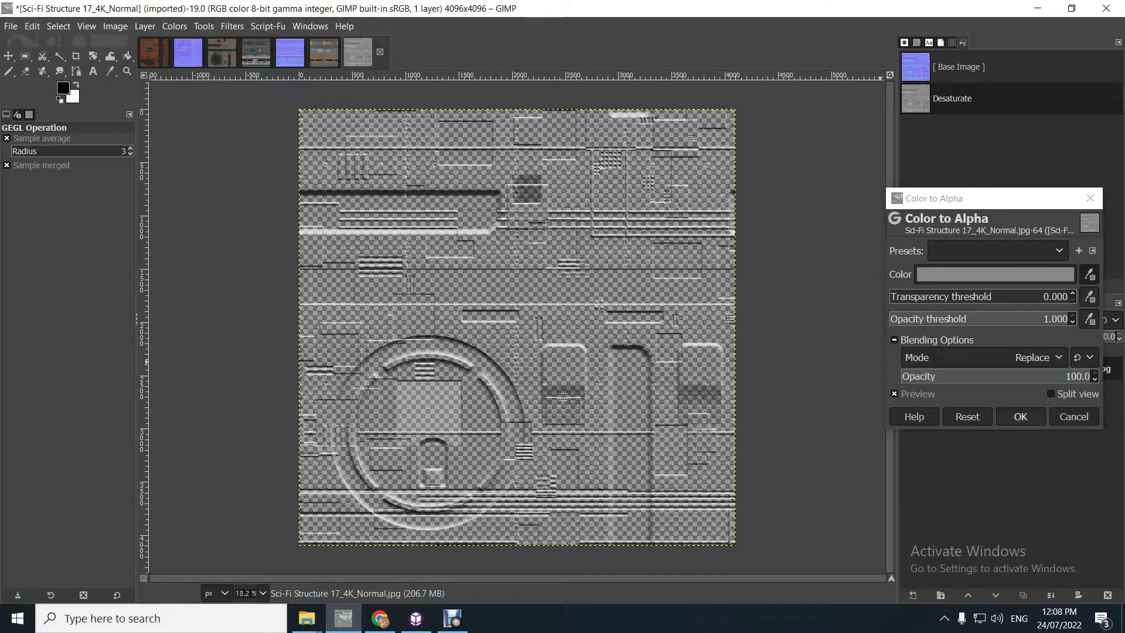
{"action": "left_click", "coordinate": [1020, 416]}
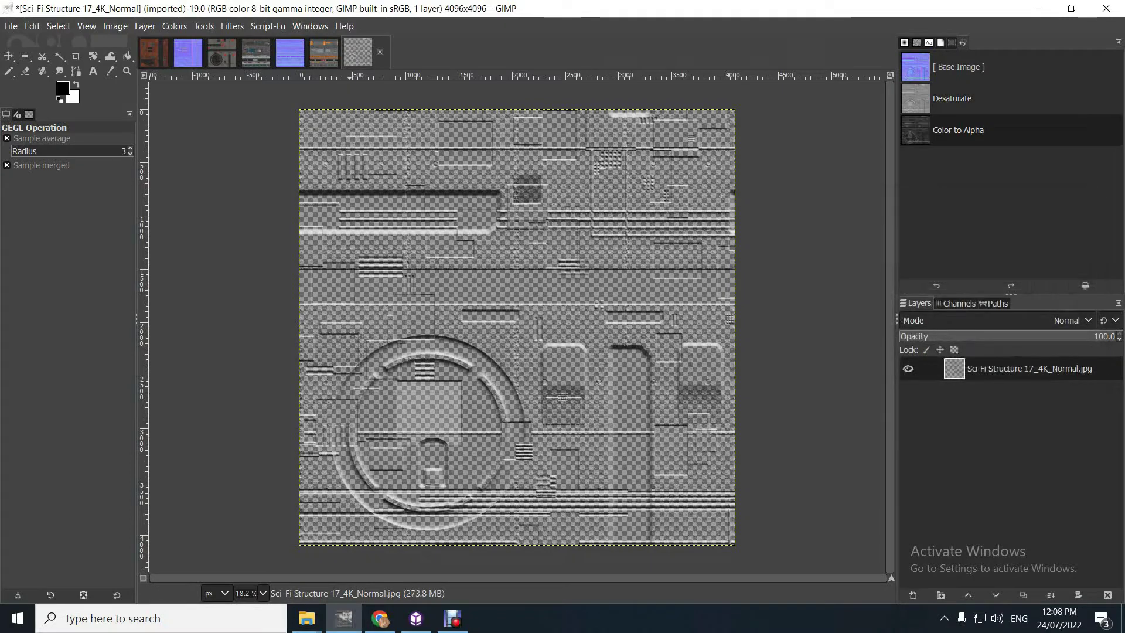
Add the transparent relief layer to the Sci-Fi Structure 17 diffuse image as a layer above the diffuse.
{"action": "left_click_drag", "start_coordinate": [367, 69], "coordinate": [1005, 381]}
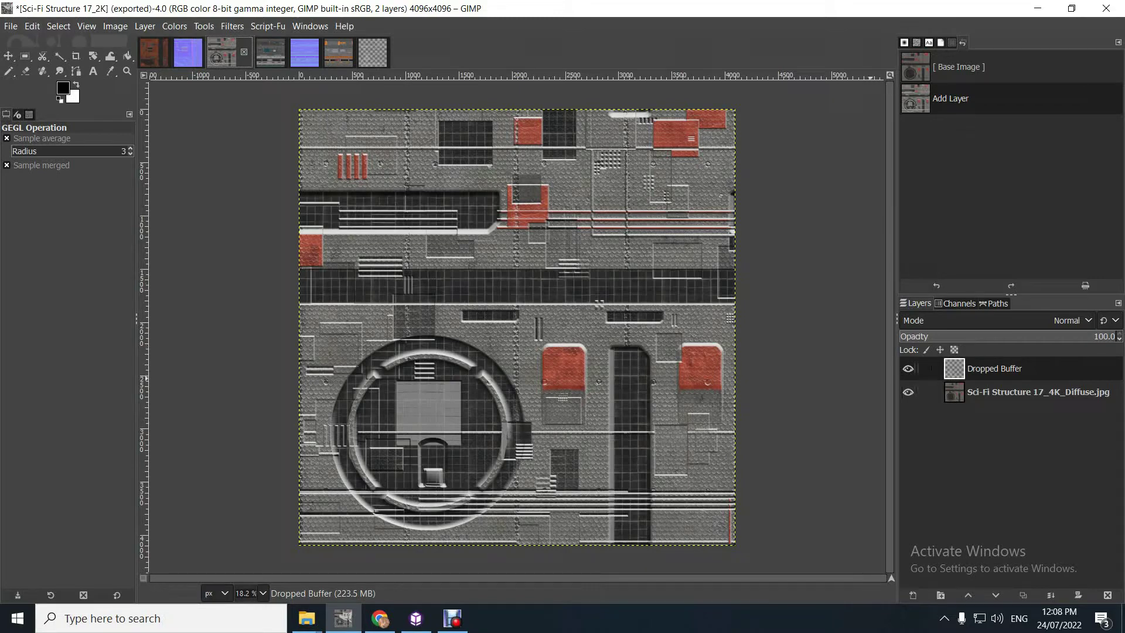
Set the opacity of the Dropped Buffer relief layer to 81.9.
{"action": "mouse_move", "coordinate": [1101, 336]}
{"action": "left_mouse_down"}
{"action": "mouse_move", "coordinate": [921, 337]}
{"action": "mouse_move", "coordinate": [1116, 337]}
{"action": "left_mouse_up"}
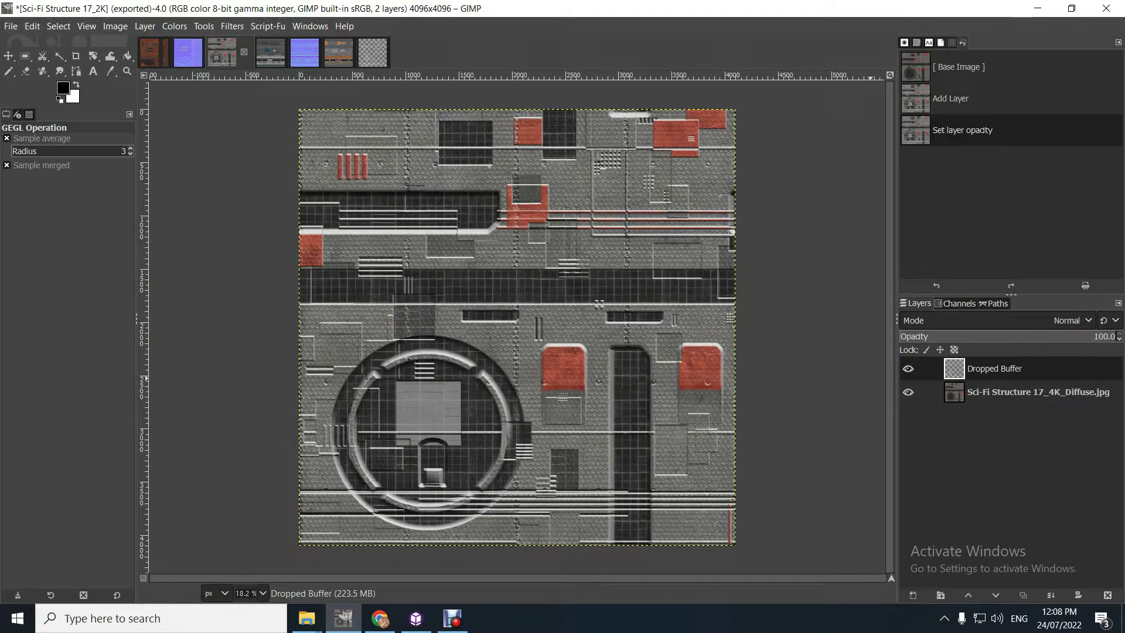
{"action": "left_click_drag", "start_coordinate": [1114, 336], "coordinate": [1073, 337]}
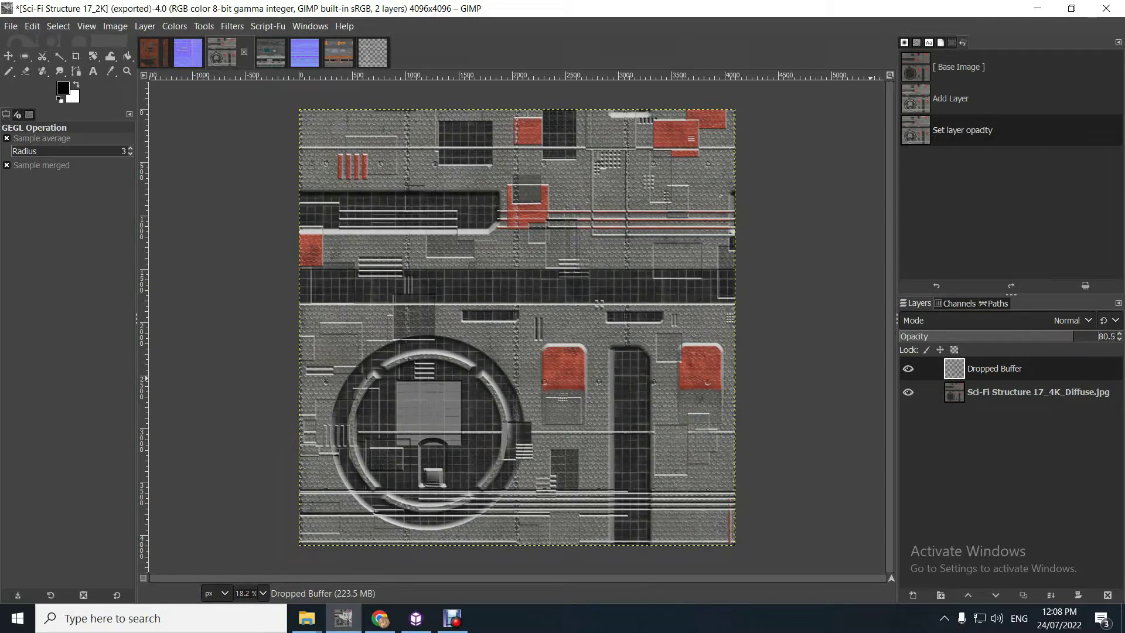
{"action": "left_click_drag", "start_coordinate": [1075, 337], "coordinate": [1035, 336]}
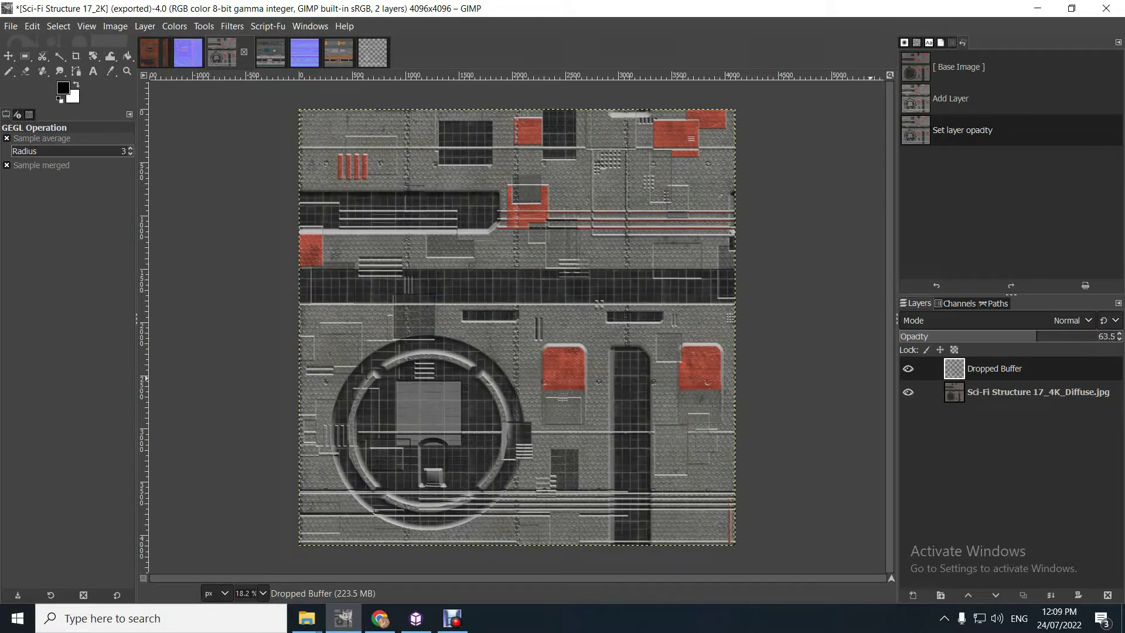
{"action": "left_click_drag", "start_coordinate": [1037, 337], "coordinate": [1038, 336]}
{"action": "scroll", "coordinate": [1098, 336], "scroll_direction": "up", "scroll_amount": 16}
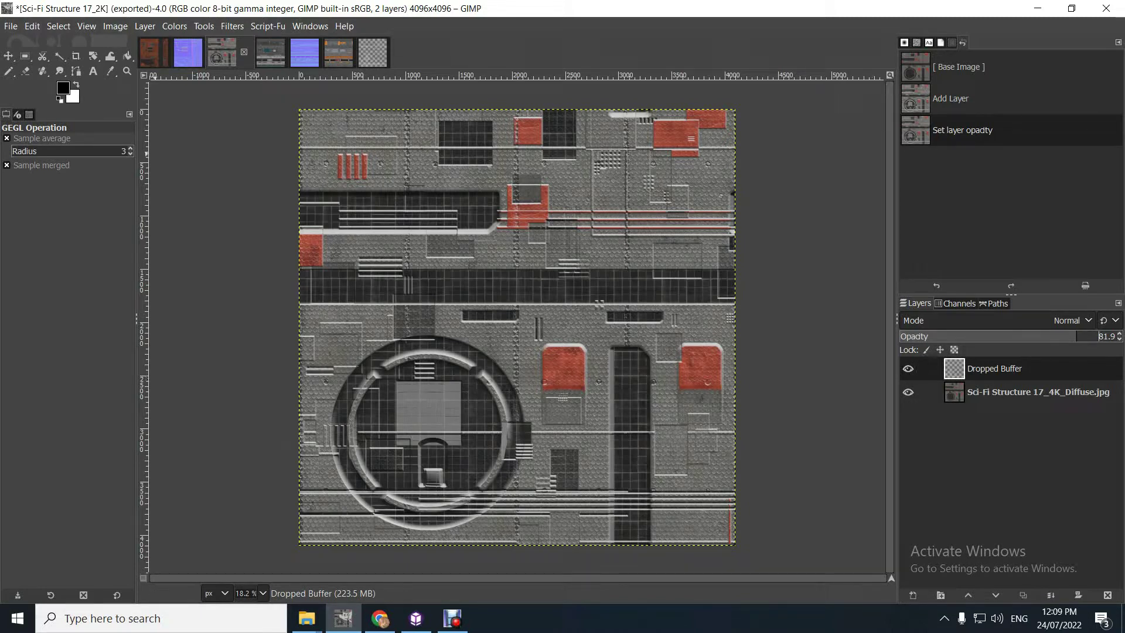
Export the combined image as Sci-Fi Structure 17_4k_New.png in the SAMPLES folder.
{"action": "key", "text": "alt+f"}
{"action": "key", "text": "Down"}
{"action": "key", "text": "Down"}
{"action": "key", "text": "Down"}
{"action": "key", "text": "Down"}
{"action": "key", "text": "Down"}
{"action": "key", "text": "Down"}
{"action": "key", "text": "Down"}
{"action": "key", "text": "Down"}
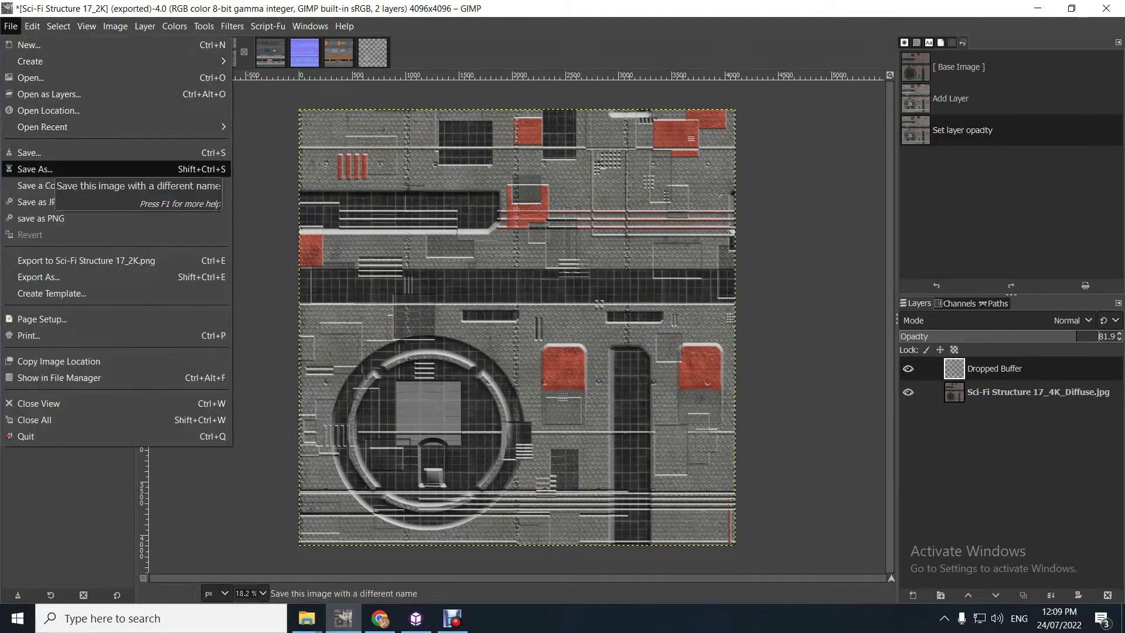
{"action": "key", "text": "Down"}
{"action": "key", "text": "Down"}
{"action": "key", "text": "Down"}
{"action": "key", "text": "Down"}
{"action": "key", "text": "Down"}
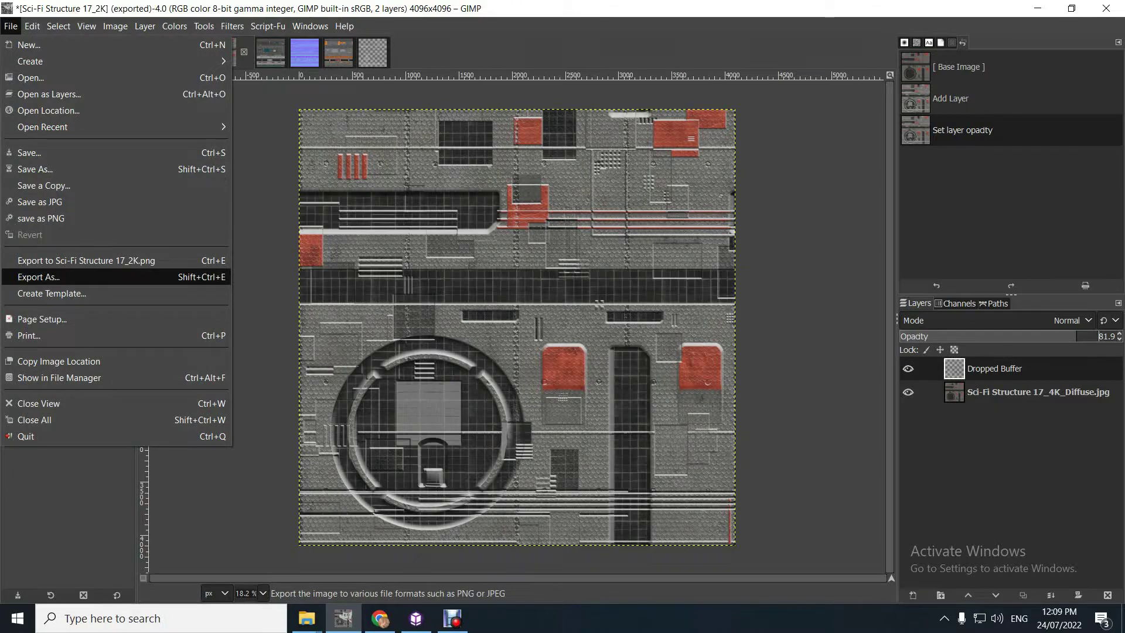
{"action": "key", "text": "Return"}
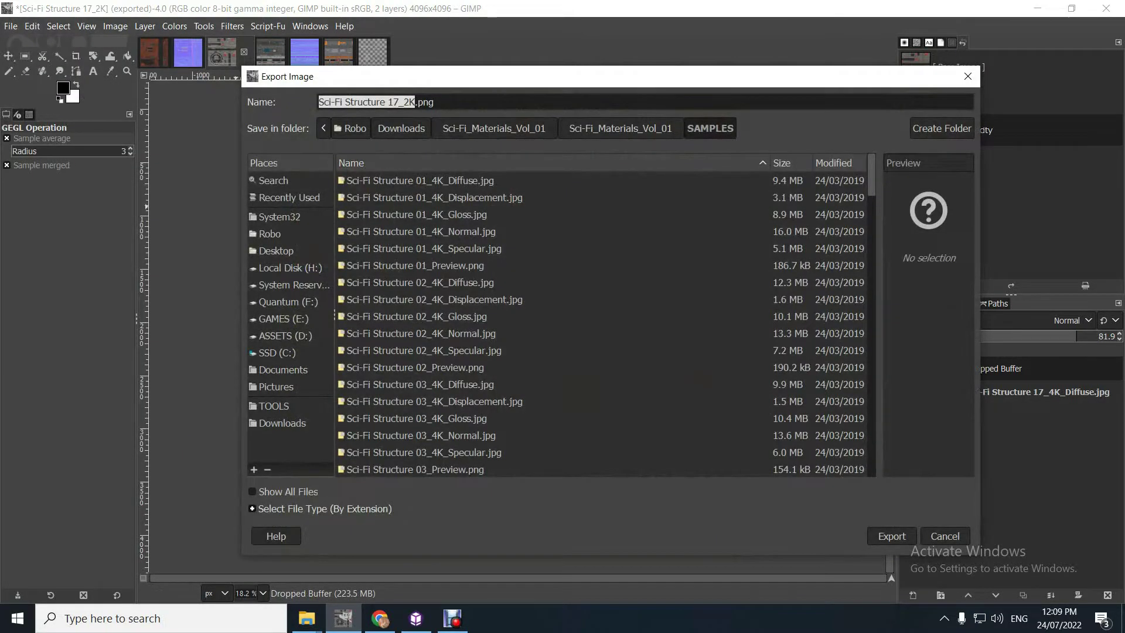
{"action": "left_click", "coordinate": [409, 102]}
{"action": "type", "text": "New"}
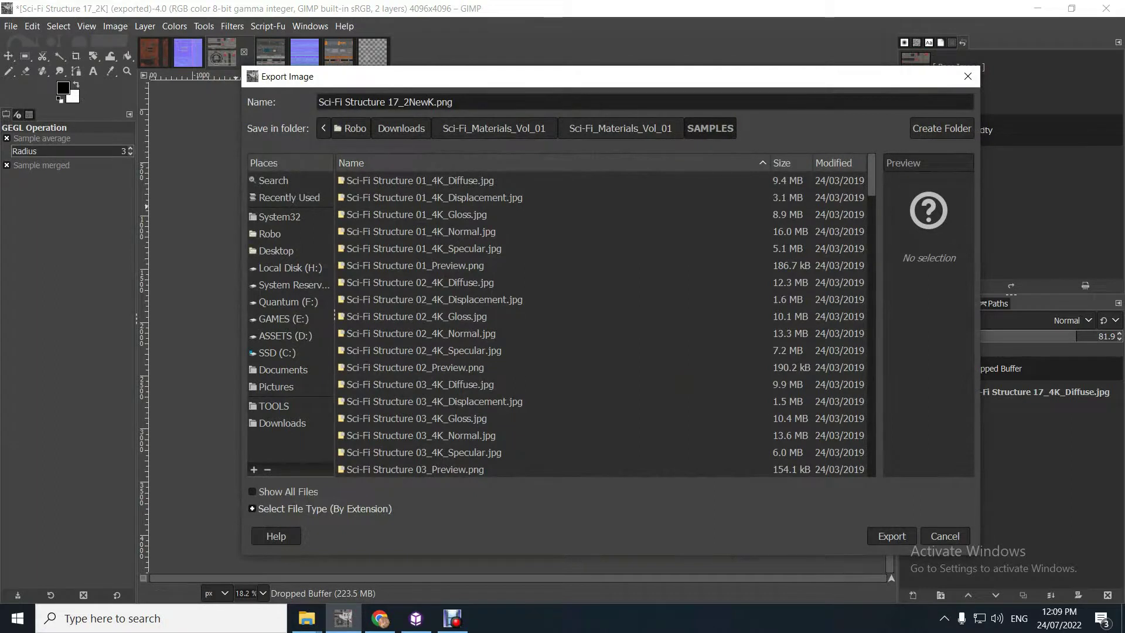
{"action": "key", "text": "BackSpace"}
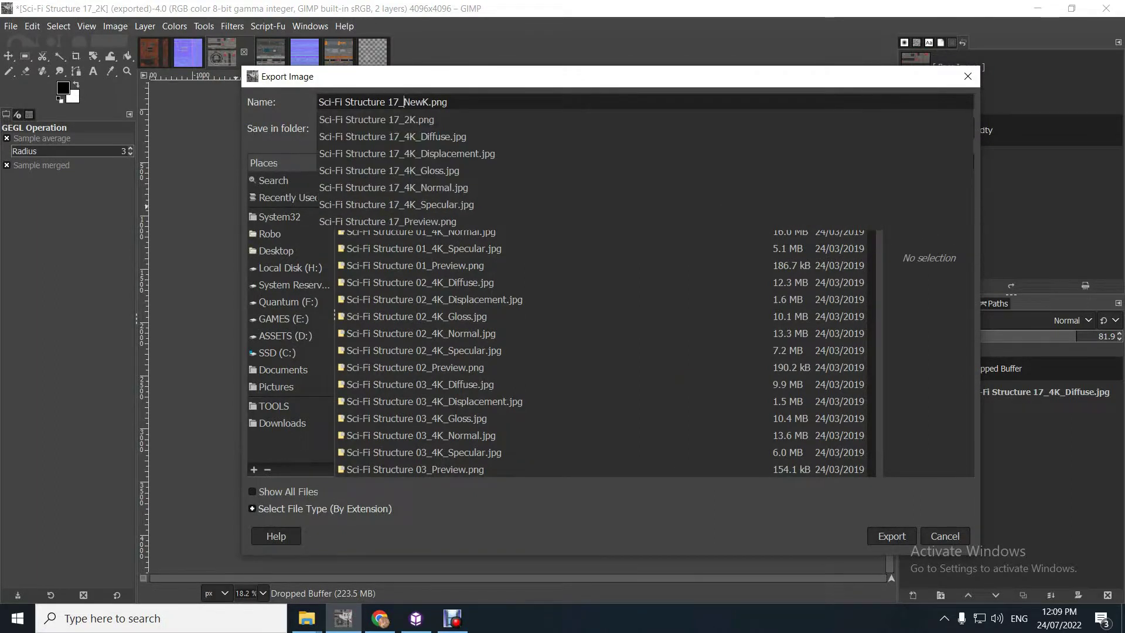
{"action": "left_click", "coordinate": [406, 102]}
{"action": "double_click", "coordinate": [406, 102]}
{"action": "left_click", "coordinate": [405, 102]}
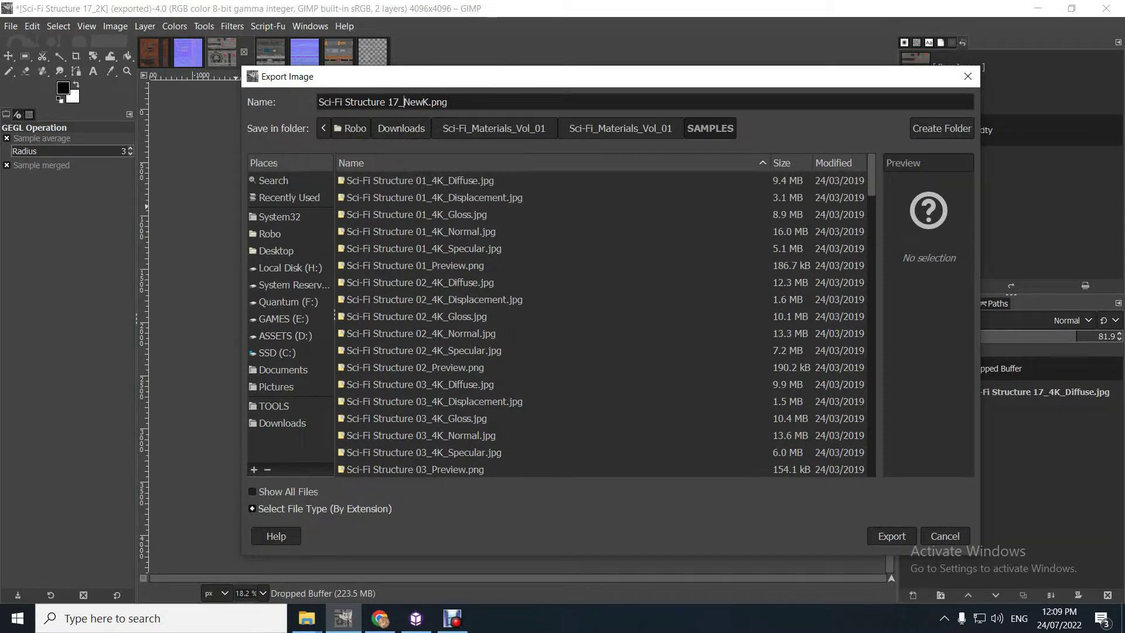
{"action": "type", "text": "4k_"}
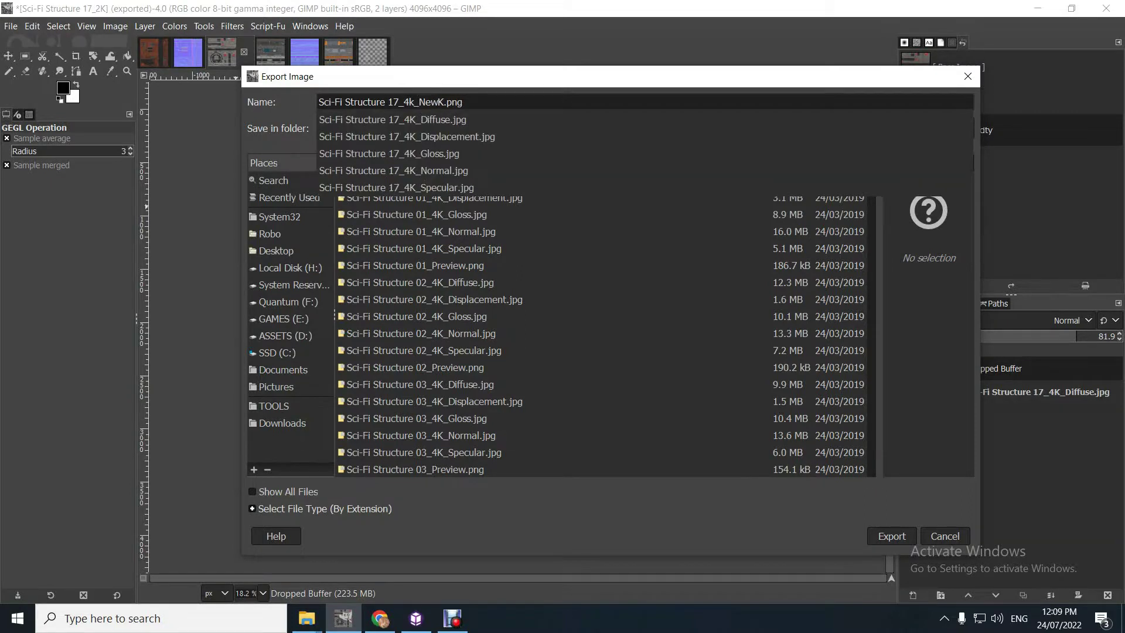
{"action": "double_click", "coordinate": [431, 101]}
{"action": "type", "text": "New"}
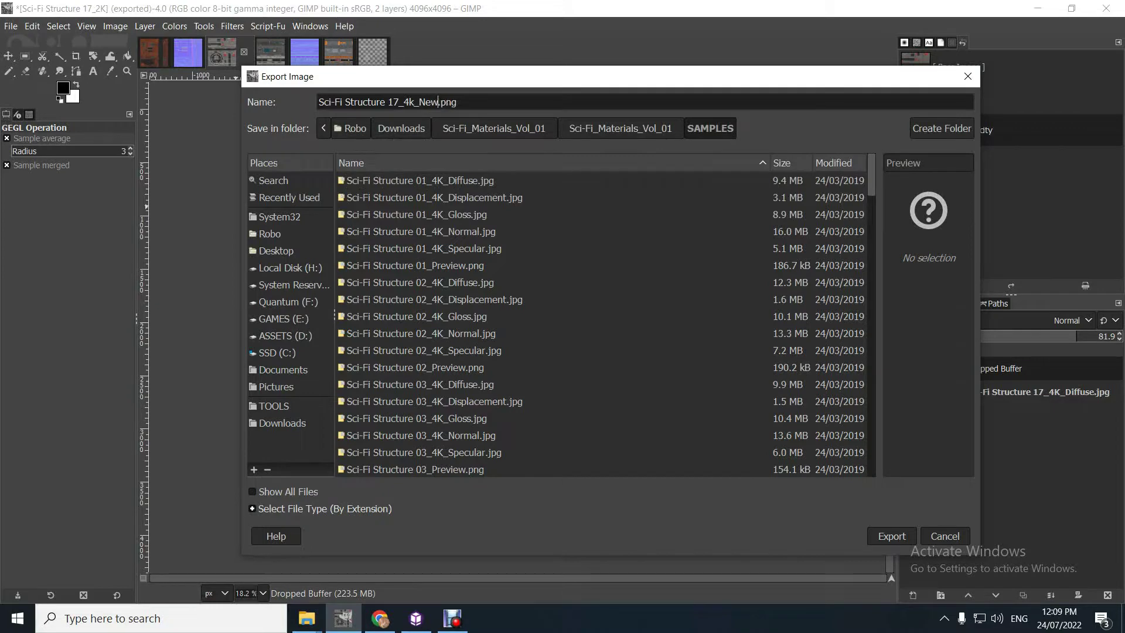
{"action": "key", "text": "Return"}
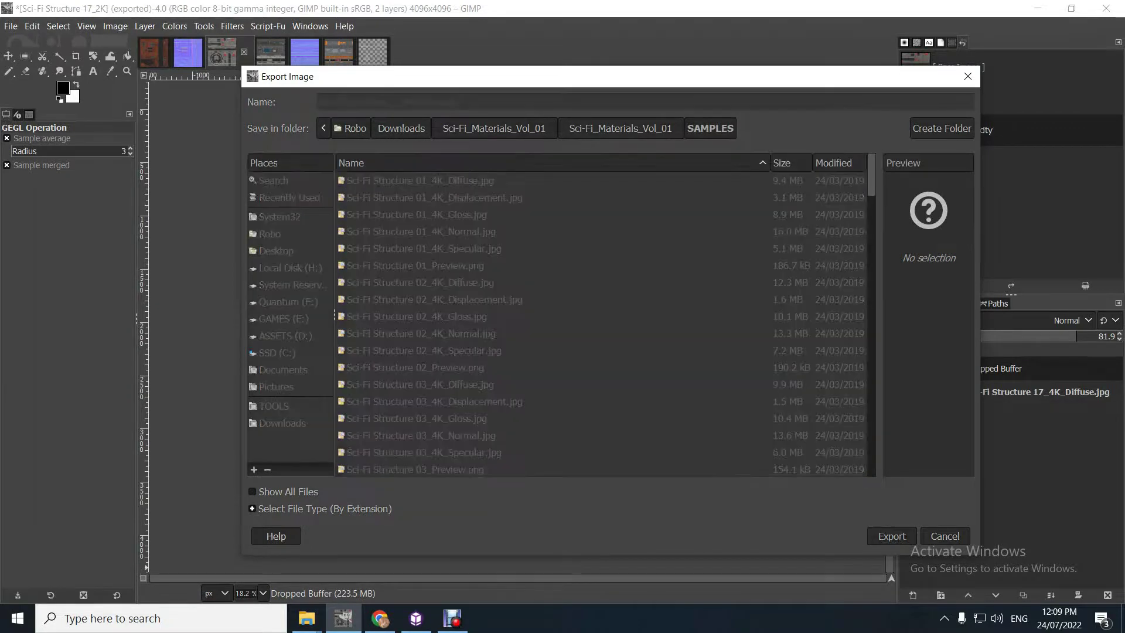
{"action": "key", "text": "Return"}
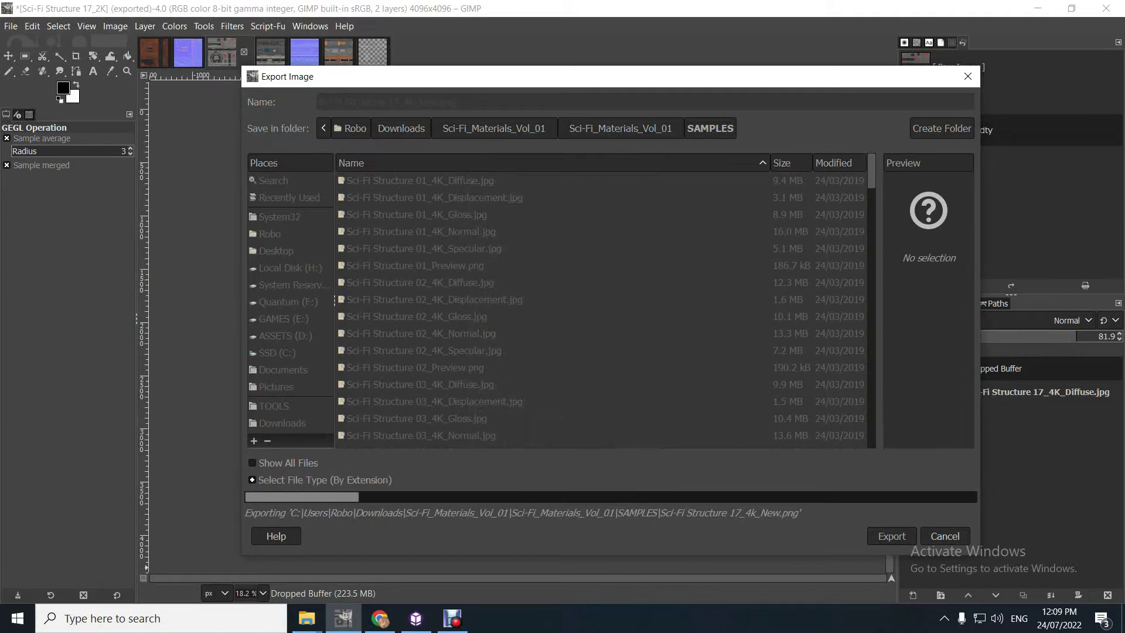
Switch to CopperCube, add Sci-Fi Structure 17_4k_New.png from the SAMPLES folder as a texture, and assign it to the selected cube's solid material.
{"action": "left_click", "coordinate": [415, 618]}
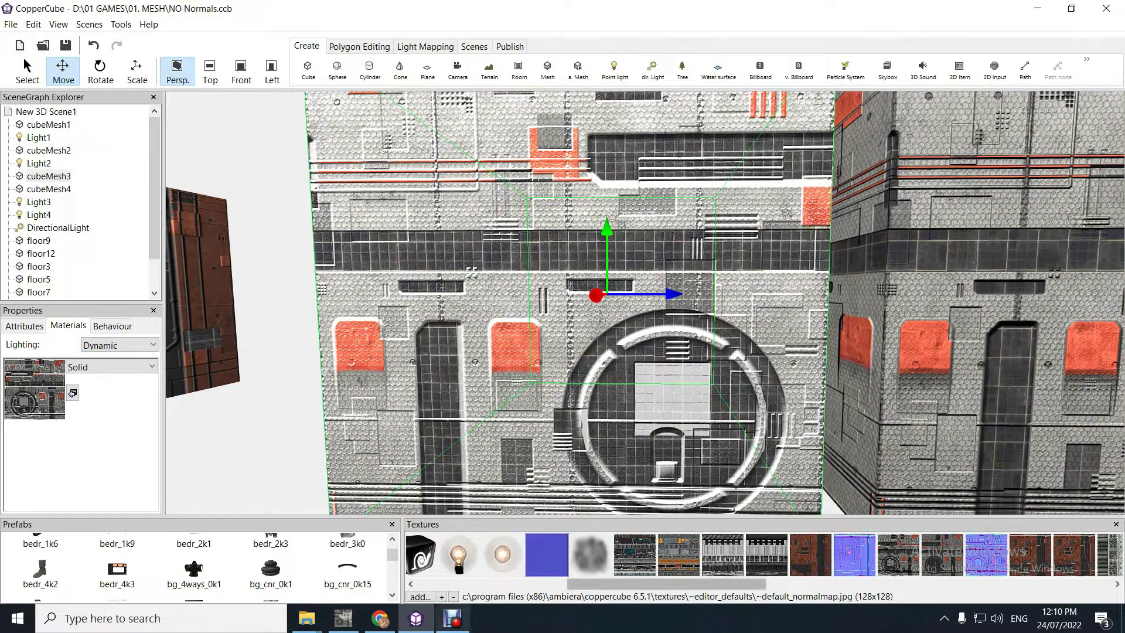
{"action": "left_click", "coordinate": [419, 597]}
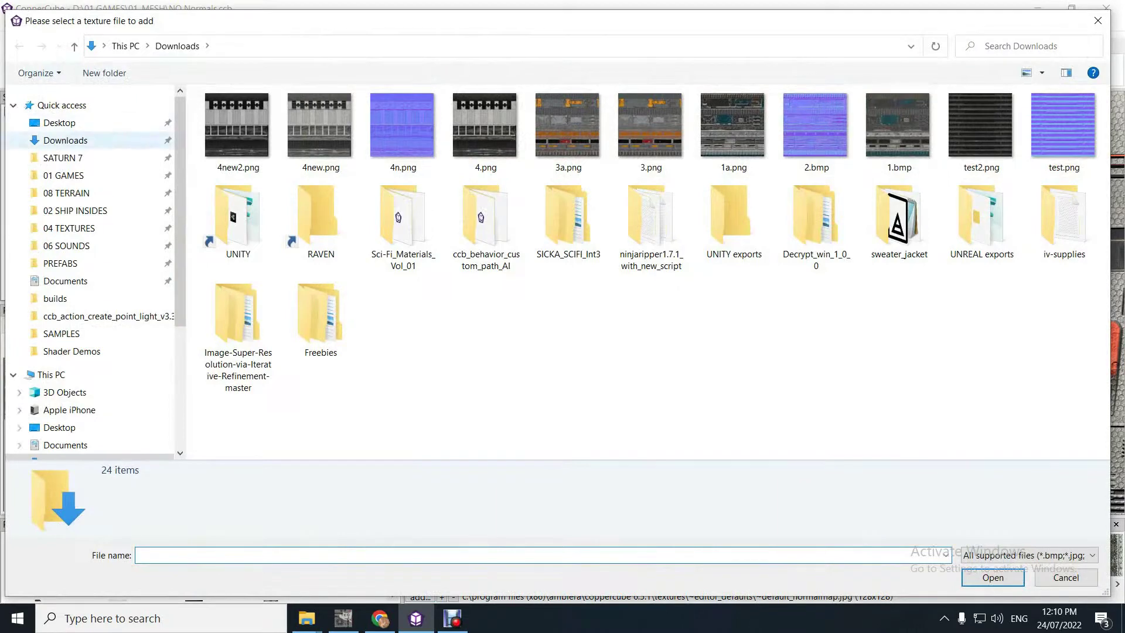
{"action": "left_click", "coordinate": [65, 140]}
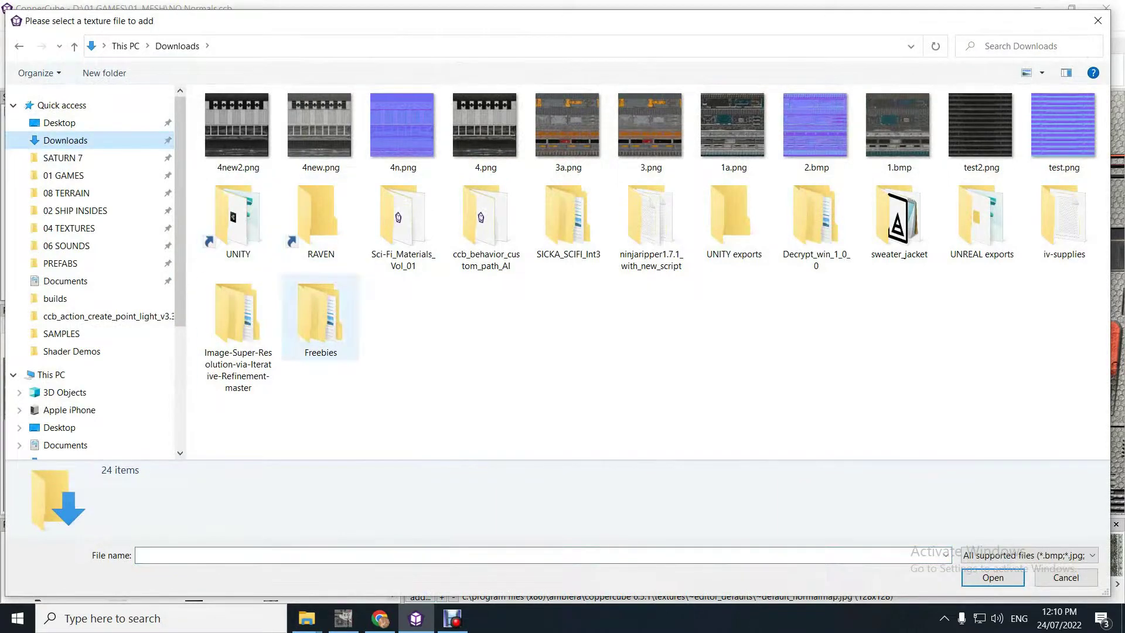
{"action": "left_click", "coordinate": [402, 226]}
{"action": "double_click", "coordinate": [403, 226]}
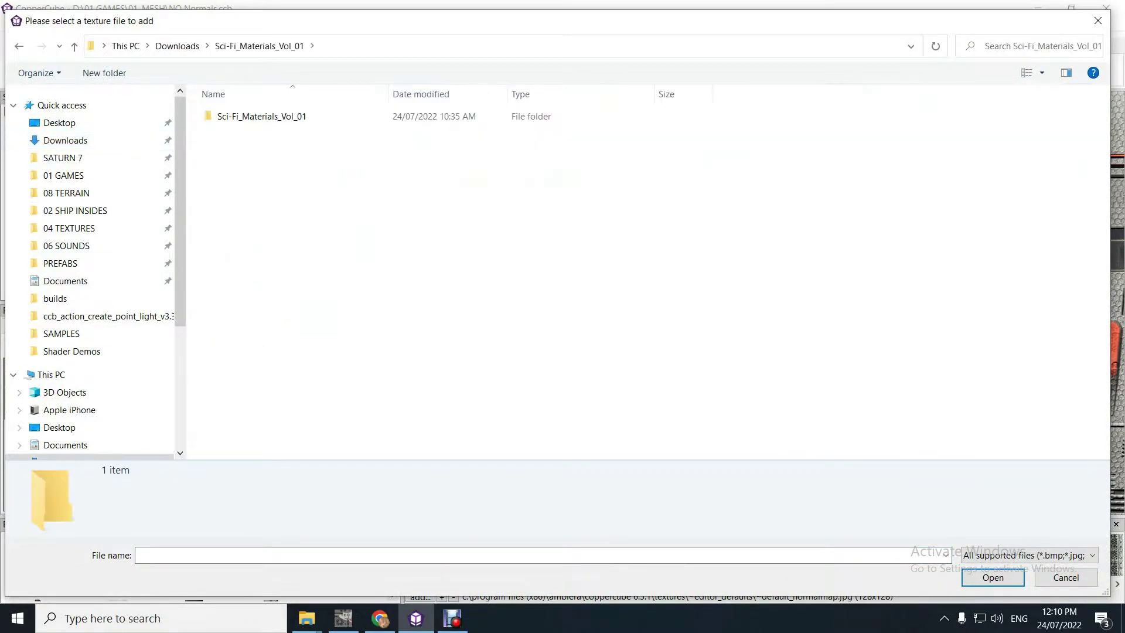
{"action": "double_click", "coordinate": [252, 116]}
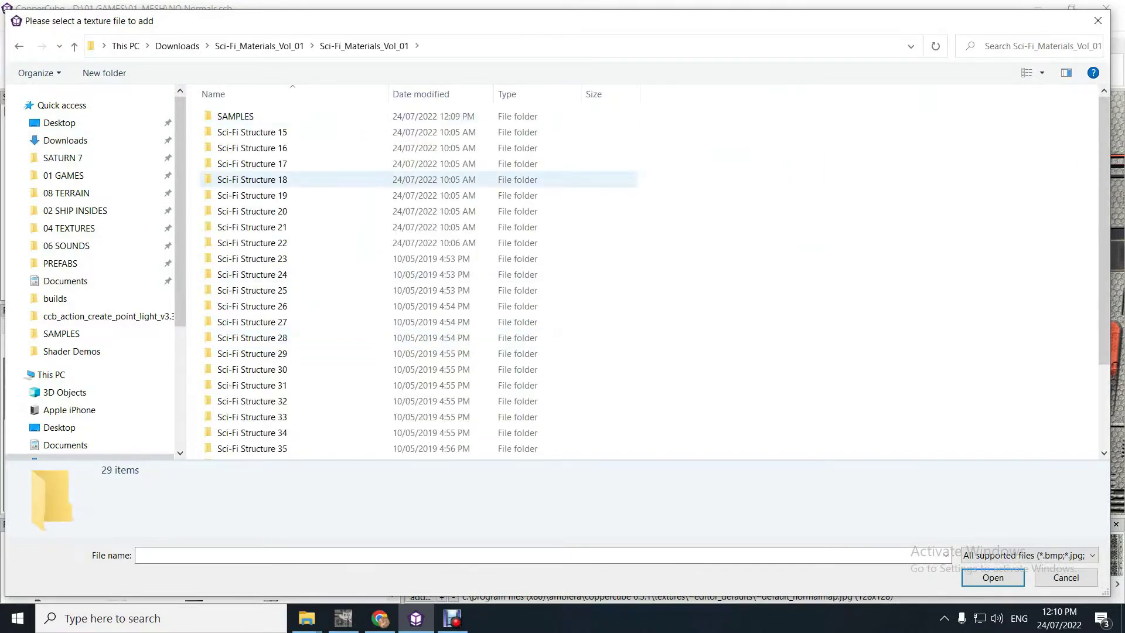
{"action": "double_click", "coordinate": [236, 116]}
{"action": "scroll", "coordinate": [644, 386], "scroll_direction": "down", "scroll_amount": 5}
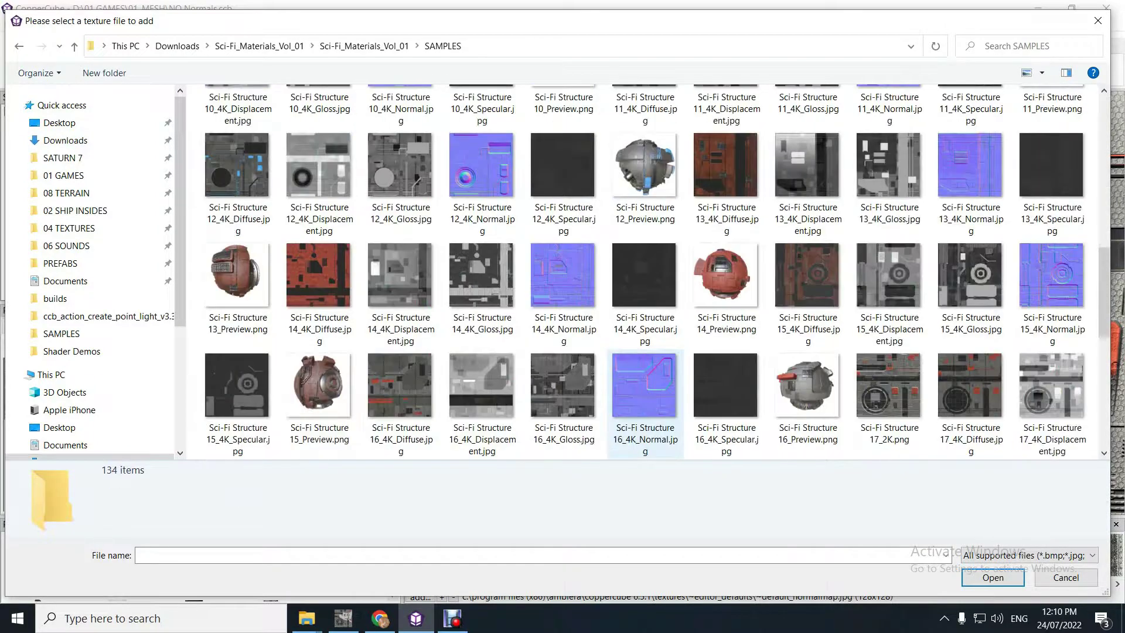
{"action": "scroll", "coordinate": [954, 297], "scroll_direction": "down", "scroll_amount": 3}
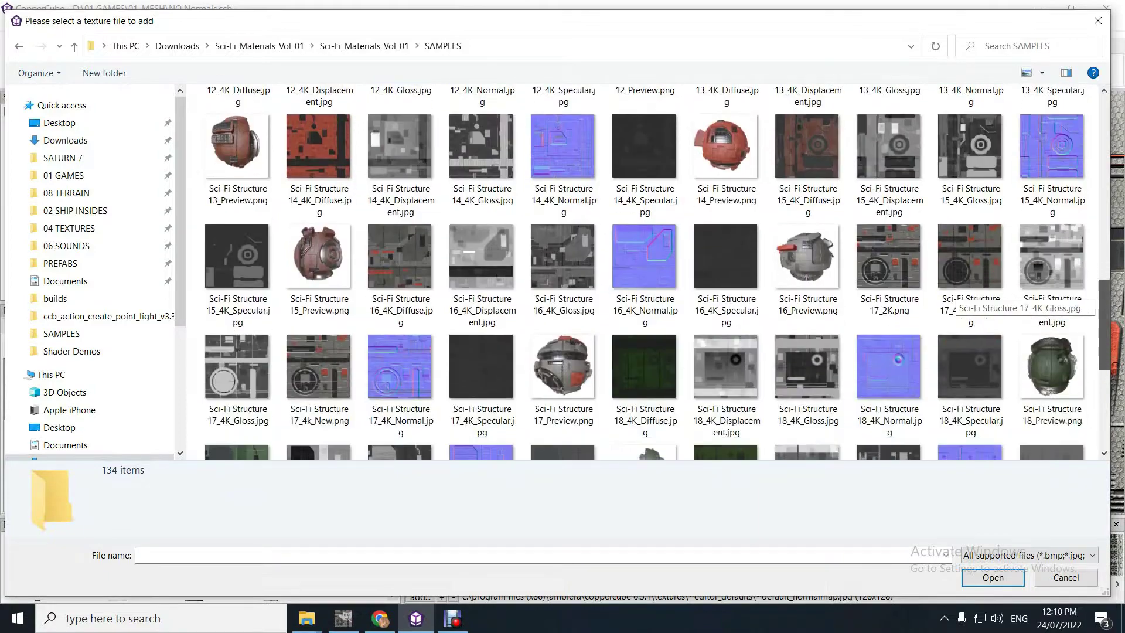
{"action": "left_click", "coordinate": [318, 302]}
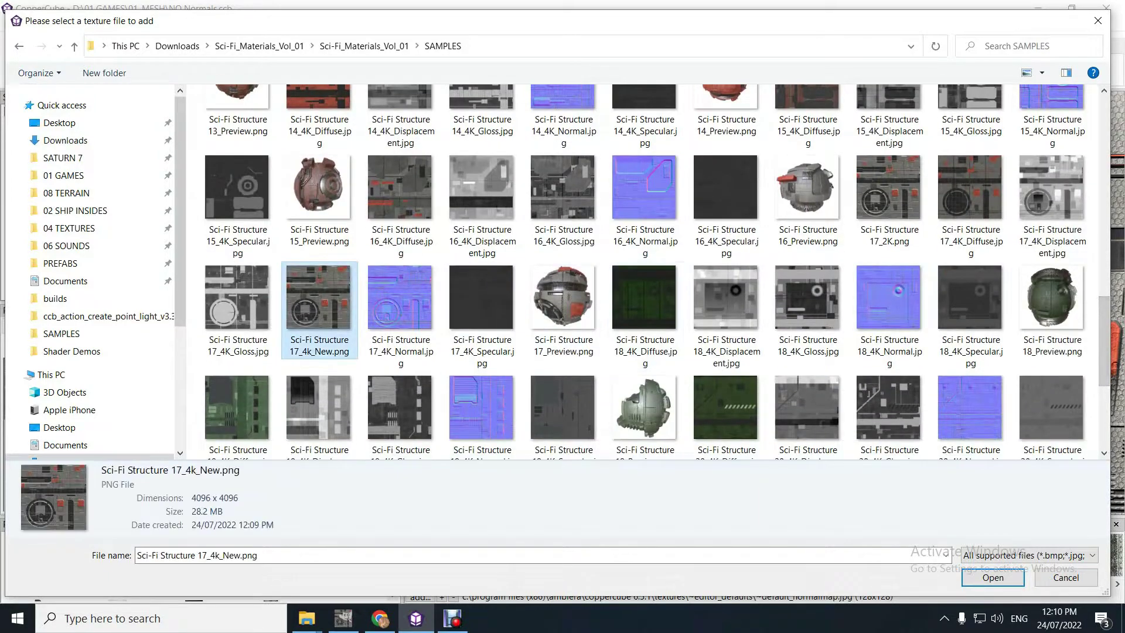
{"action": "key", "text": "Return"}
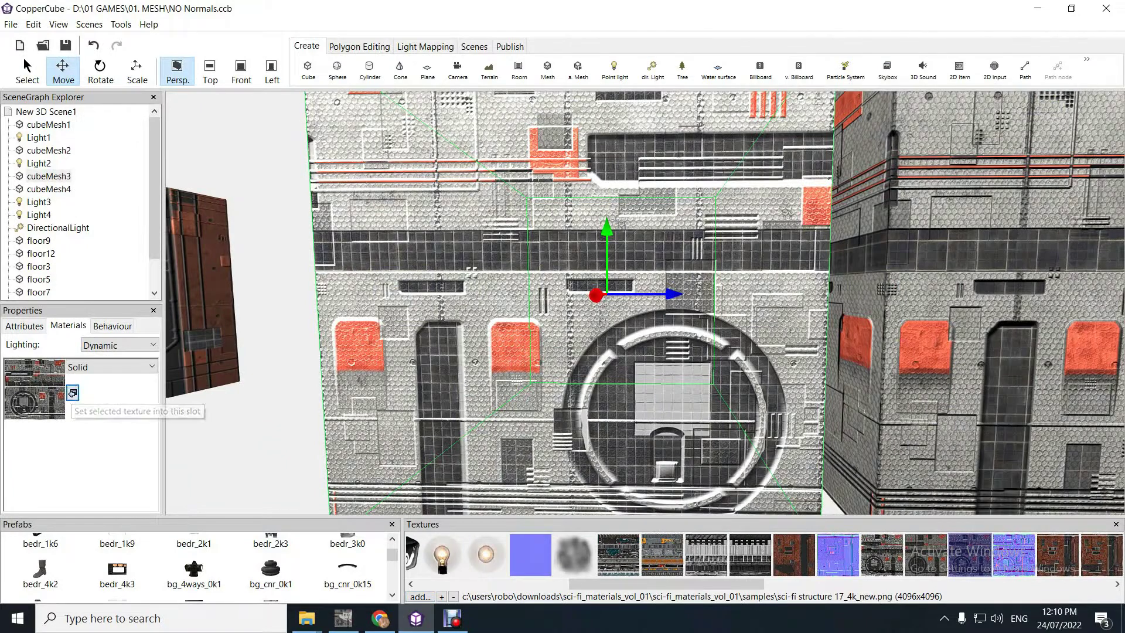
Reposition the point light nearest the two grey sci-fi cubes.
{"action": "mouse_move", "coordinate": [328, 351]}
{"action": "left_mouse_down"}
{"action": "mouse_move", "coordinate": [357, 352]}
{"action": "mouse_move", "coordinate": [336, 331]}
{"action": "left_mouse_up"}
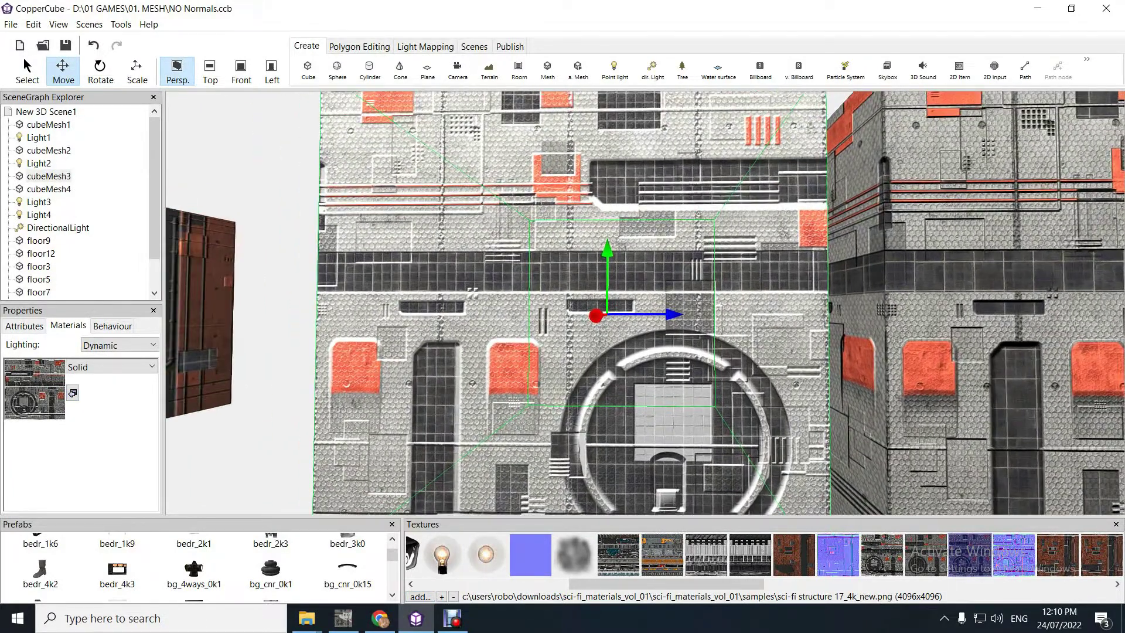
{"action": "mouse_move", "coordinate": [586, 292]}
{"action": "right_mouse_down"}
{"action": "mouse_move", "coordinate": [585, 363]}
{"action": "mouse_move", "coordinate": [580, 293]}
{"action": "right_mouse_up"}
{"action": "scroll", "coordinate": [586, 293], "scroll_direction": "down", "scroll_amount": 8}
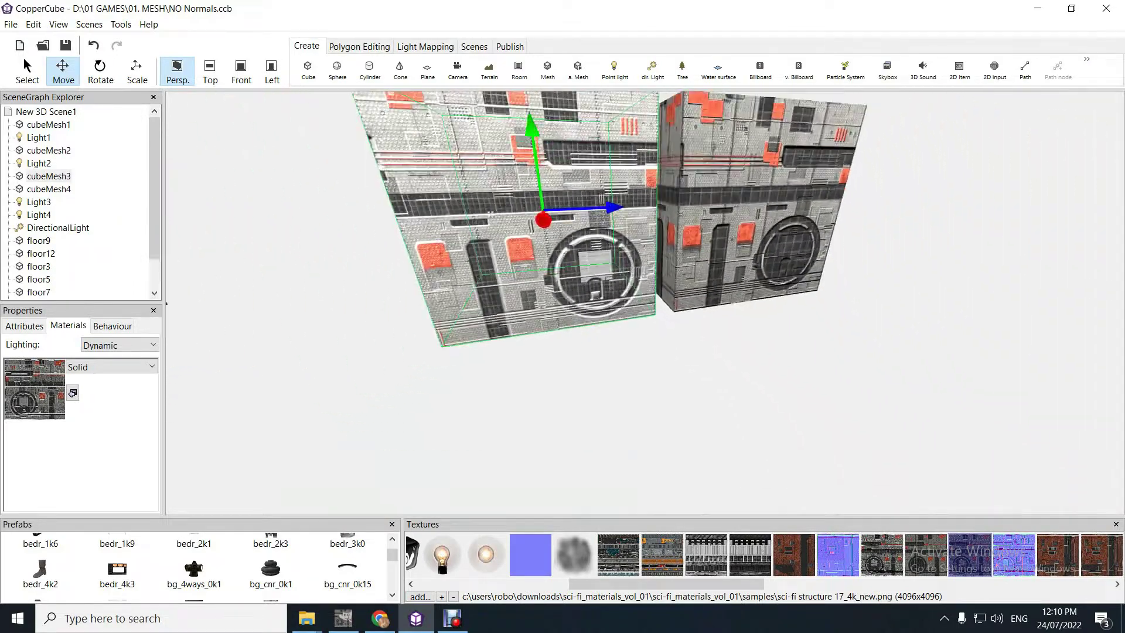
{"action": "scroll", "coordinate": [644, 302], "scroll_direction": "down", "scroll_amount": 2}
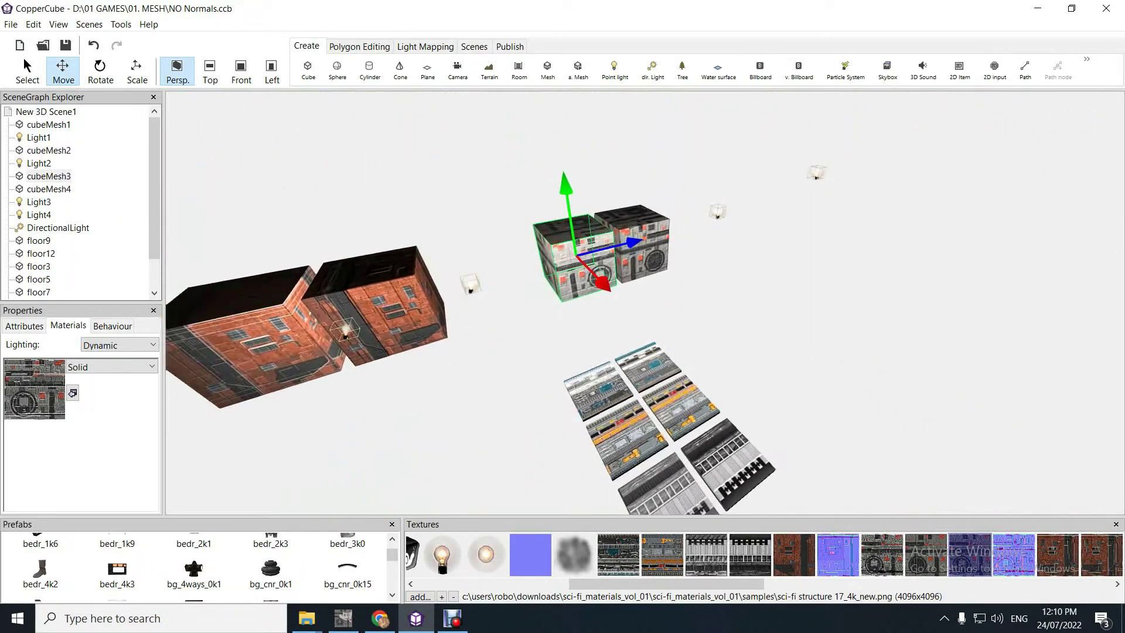
{"action": "left_click", "coordinate": [717, 212]}
{"action": "left_click_drag", "start_coordinate": [768, 230], "coordinate": [929, 293]}
{"action": "right_click_drag", "start_coordinate": [929, 293], "coordinate": [941, 267]}
Examine the surface relief and shading of the two grey sci-fi cubes up close and from several angles.
{"action": "scroll", "coordinate": [644, 303], "scroll_direction": "up", "scroll_amount": 5}
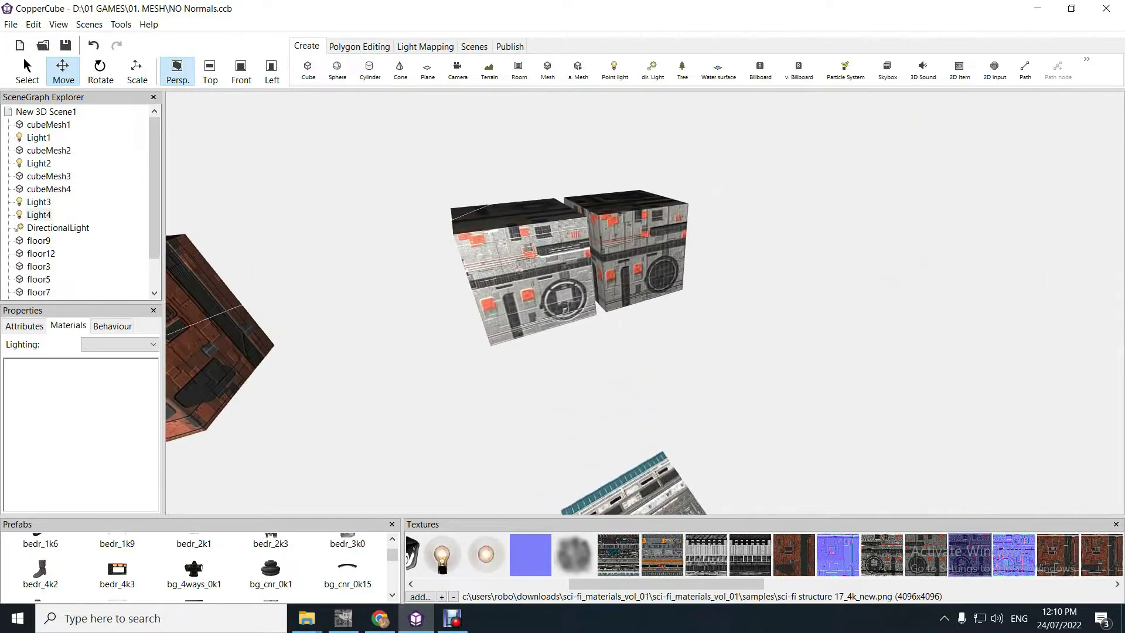
{"action": "scroll", "coordinate": [534, 329], "scroll_direction": "up", "scroll_amount": 5}
{"action": "right_click_drag", "start_coordinate": [565, 306], "coordinate": [318, 347]}
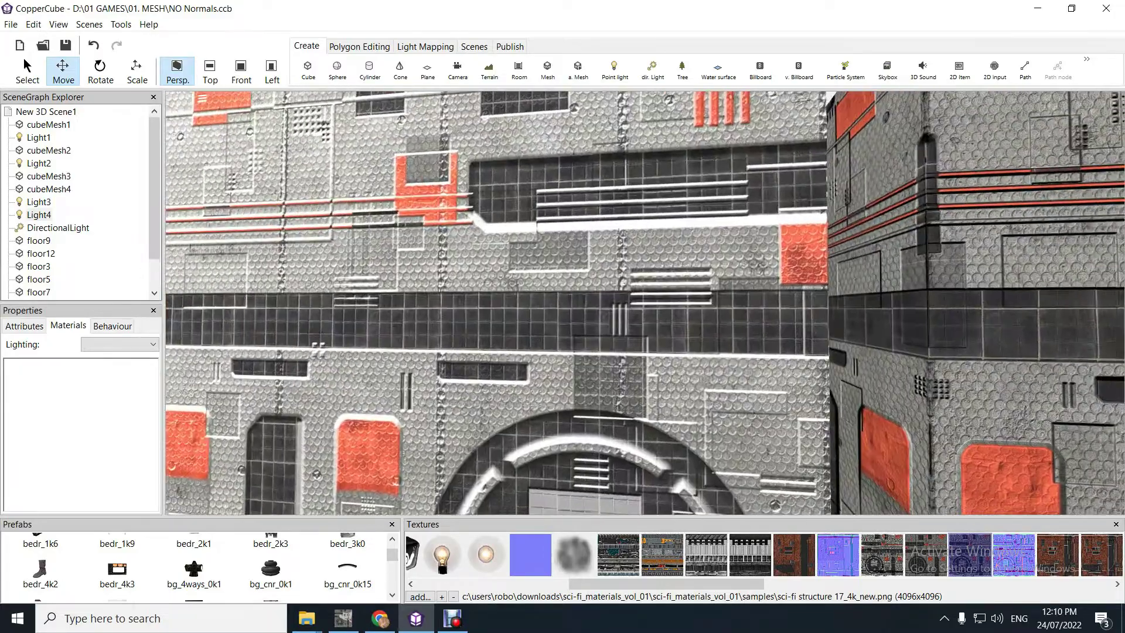
{"action": "scroll", "coordinate": [645, 303], "scroll_direction": "down", "scroll_amount": 5}
{"action": "right_click_drag", "start_coordinate": [644, 303], "coordinate": [673, 351]}
{"action": "scroll", "coordinate": [688, 303], "scroll_direction": "up", "scroll_amount": 4}
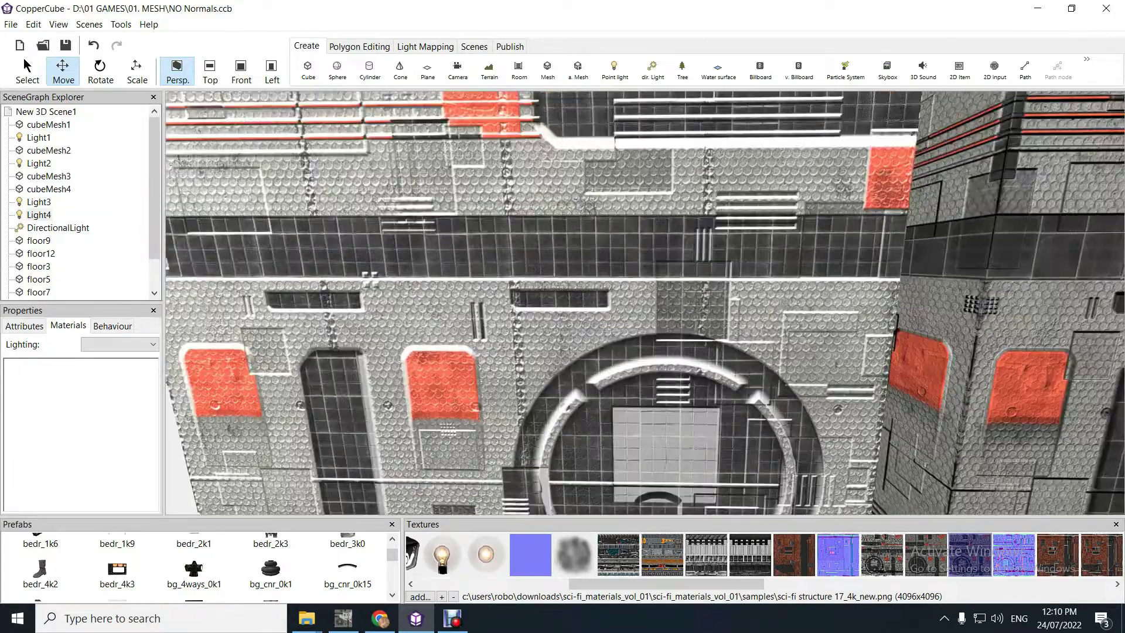
{"action": "scroll", "coordinate": [645, 303], "scroll_direction": "up", "scroll_amount": 3}
{"action": "right_click_drag", "start_coordinate": [644, 302], "coordinate": [803, 241]}
{"action": "scroll", "coordinate": [790, 304], "scroll_direction": "up", "scroll_amount": 3}
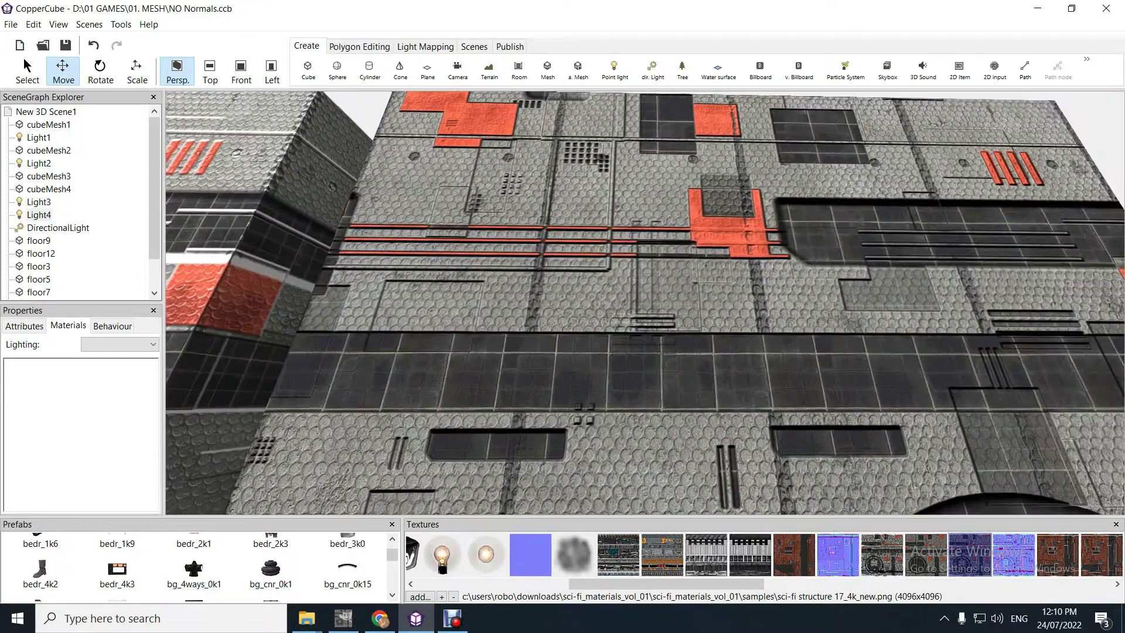
{"action": "scroll", "coordinate": [644, 302], "scroll_direction": "up", "scroll_amount": 3}
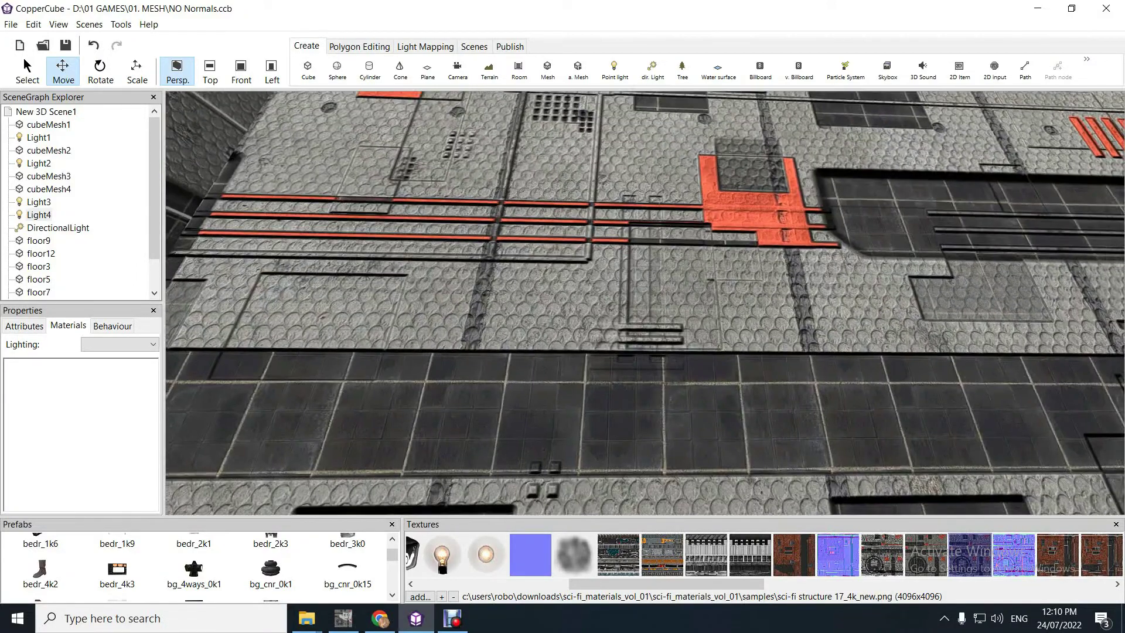
{"action": "right_click_drag", "start_coordinate": [644, 303], "coordinate": [618, 489]}
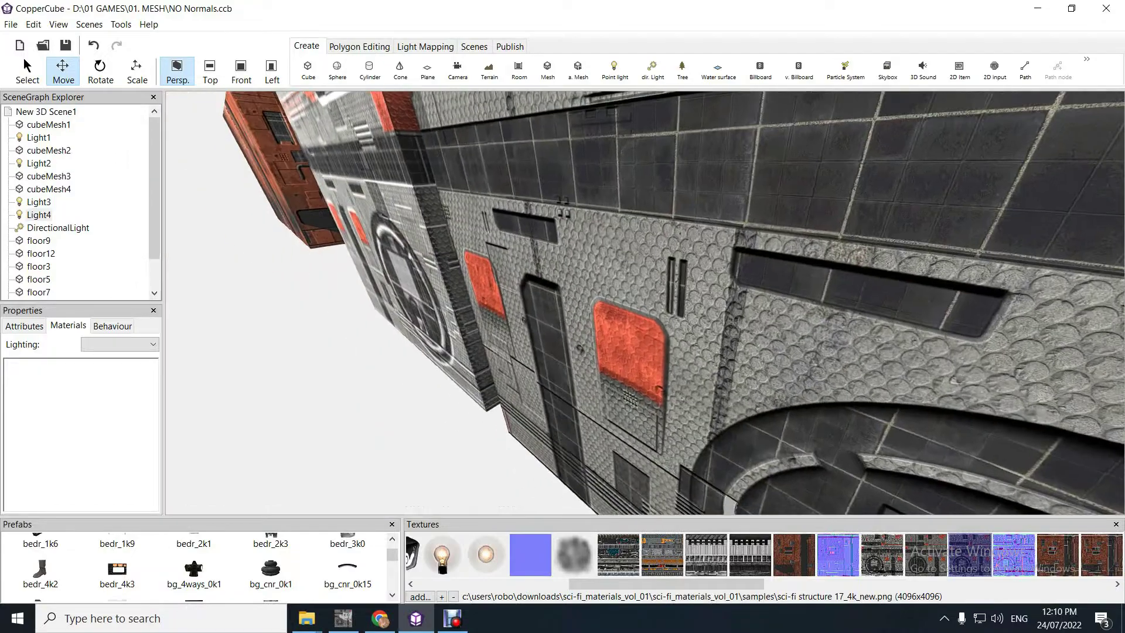
{"action": "scroll", "coordinate": [645, 303], "scroll_direction": "up", "scroll_amount": 4}
{"action": "right_click_drag", "start_coordinate": [644, 303], "coordinate": [603, 222]}
{"action": "scroll", "coordinate": [645, 303], "scroll_direction": "down", "scroll_amount": 4}
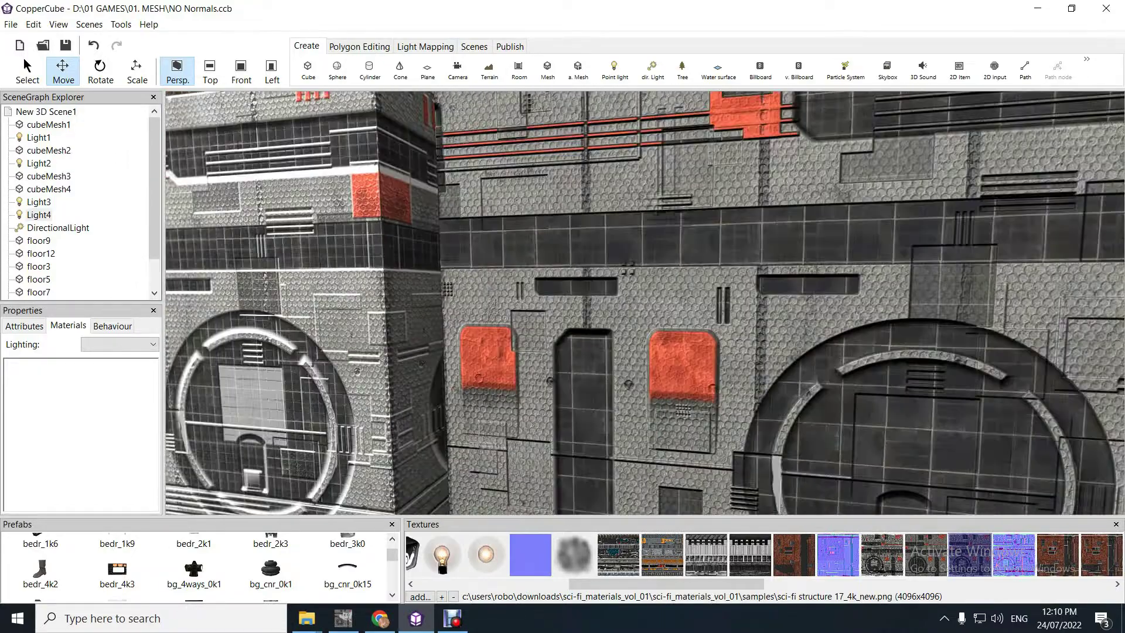
{"action": "mouse_move", "coordinate": [644, 303]}
{"action": "right_mouse_down"}
{"action": "mouse_move", "coordinate": [647, 246]}
{"action": "mouse_move", "coordinate": [653, 304]}
{"action": "right_mouse_up"}
{"action": "scroll", "coordinate": [645, 303], "scroll_direction": "down", "scroll_amount": 4}
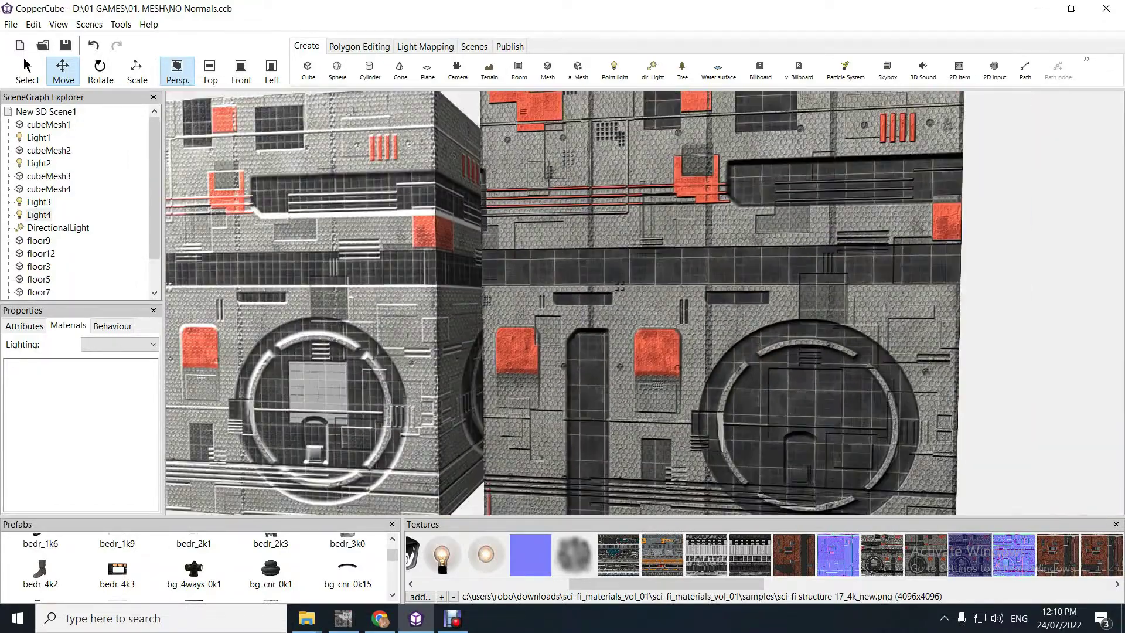
Select the normal-mapped grey cube to check its material and compare it with the solid-material cube.
{"action": "left_click", "coordinate": [691, 307]}
{"action": "right_click_drag", "start_coordinate": [644, 302], "coordinate": [705, 303]}
{"action": "key", "text": "Left"}
{"action": "key", "text": "Up"}
{"action": "key", "text": "Down"}
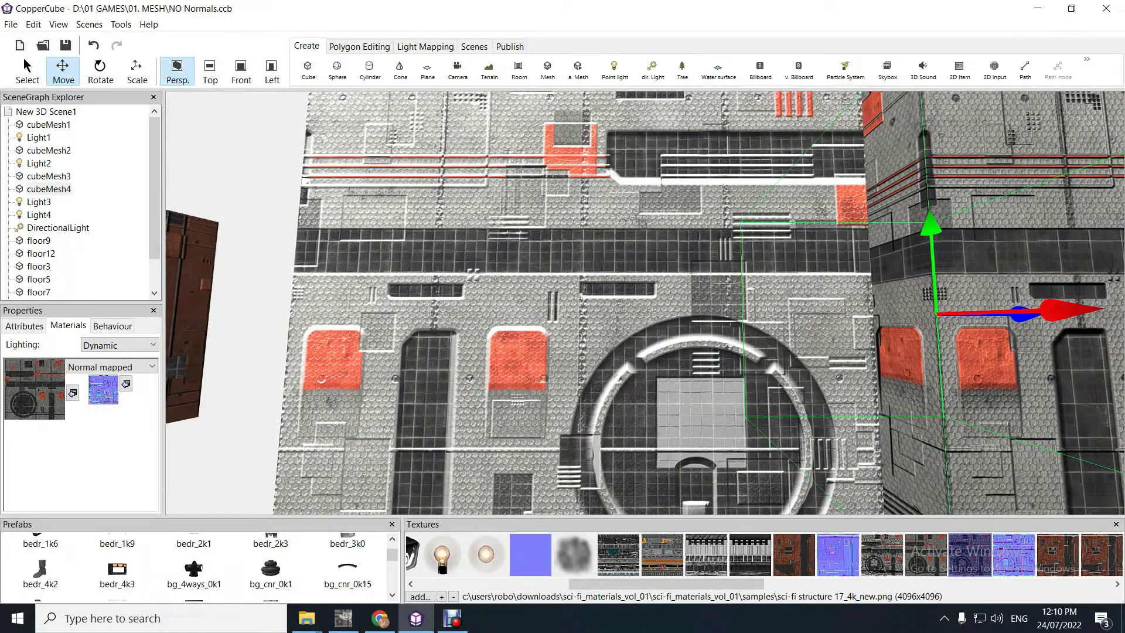
Change the material of the solid grey sci-fi cube to Normal mapped with the default normal map.
{"action": "left_click", "coordinate": [679, 311]}
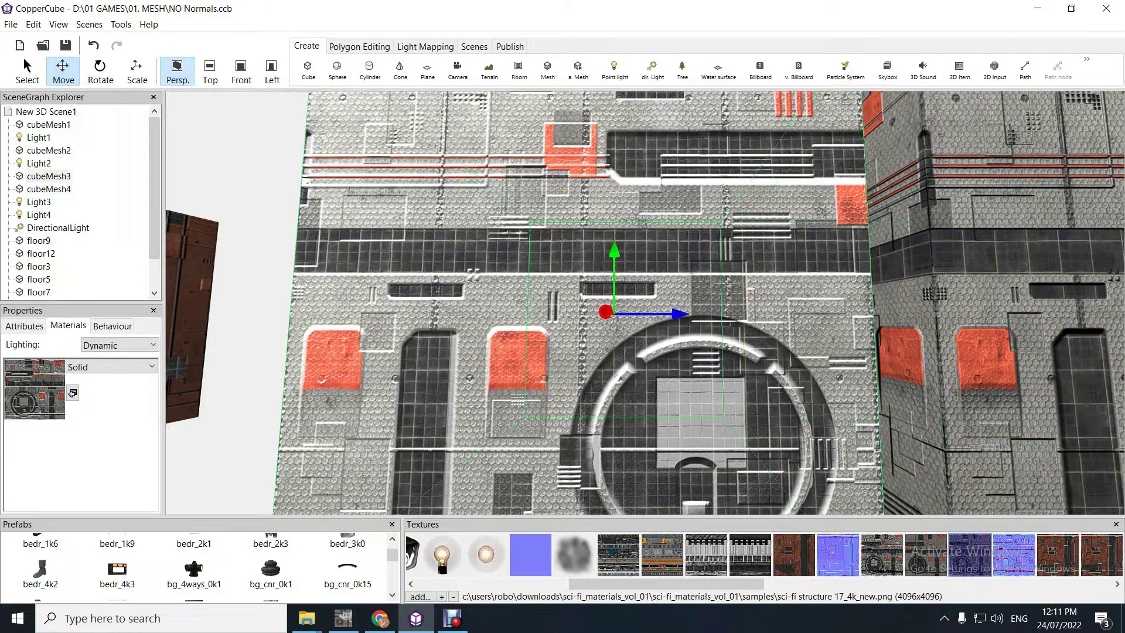
{"action": "left_click", "coordinate": [530, 555]}
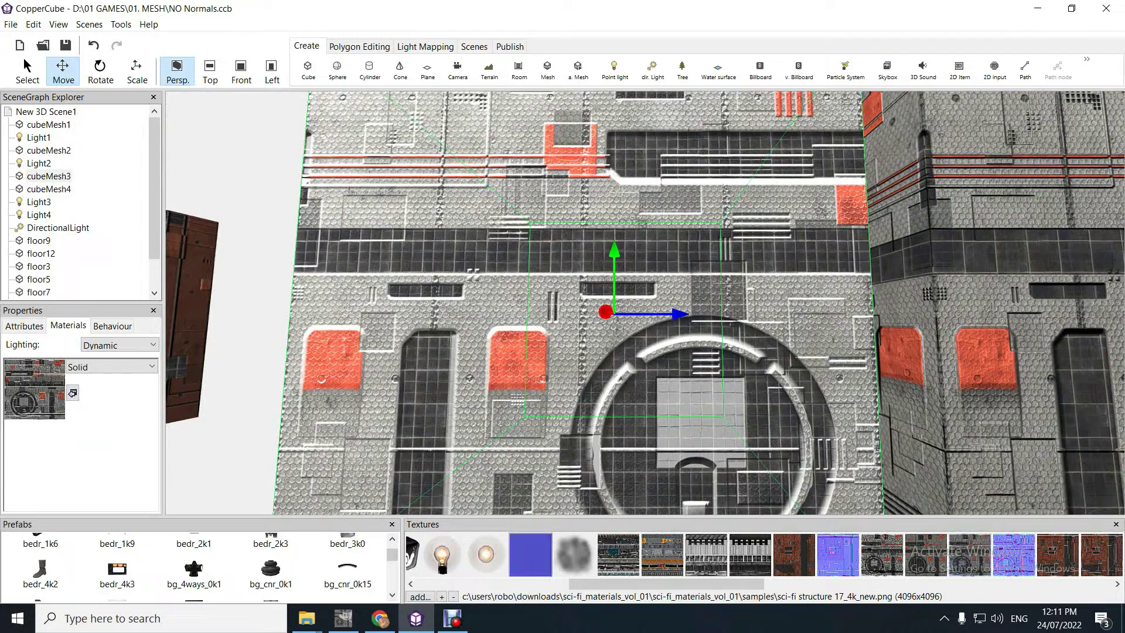
{"action": "left_click", "coordinate": [111, 366]}
{"action": "left_click", "coordinate": [111, 439]}
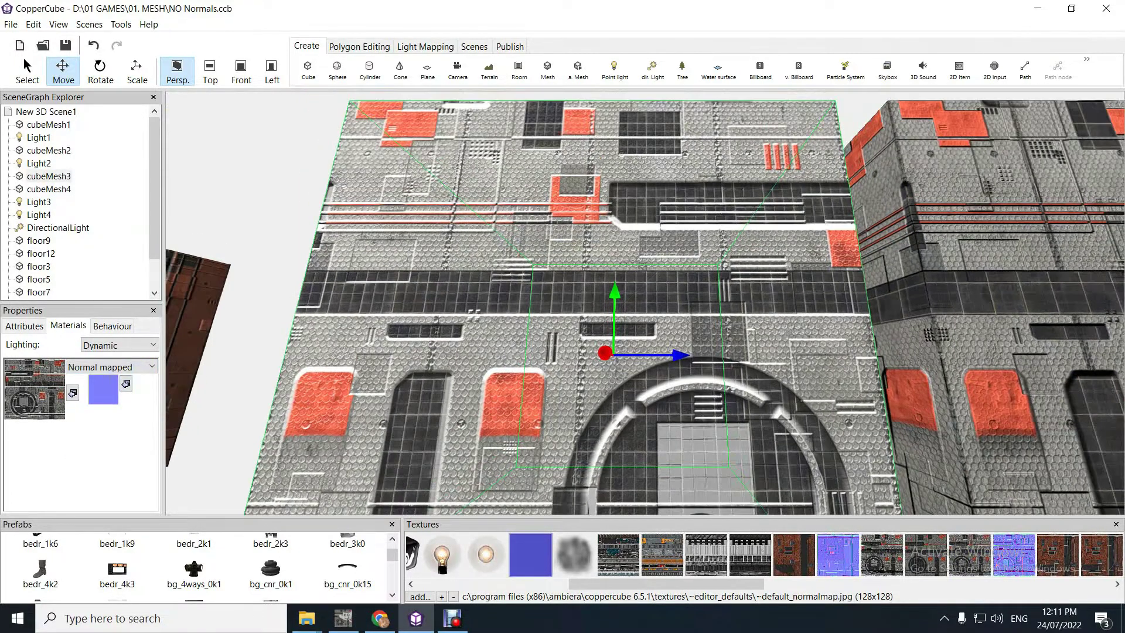
Compare the relief of the grey cube using the default normal map with the neighbouring normal-mapped cube, up close and from several angles.
{"action": "right_click_drag", "start_coordinate": [644, 304], "coordinate": [655, 364]}
{"action": "key", "text": "w"}
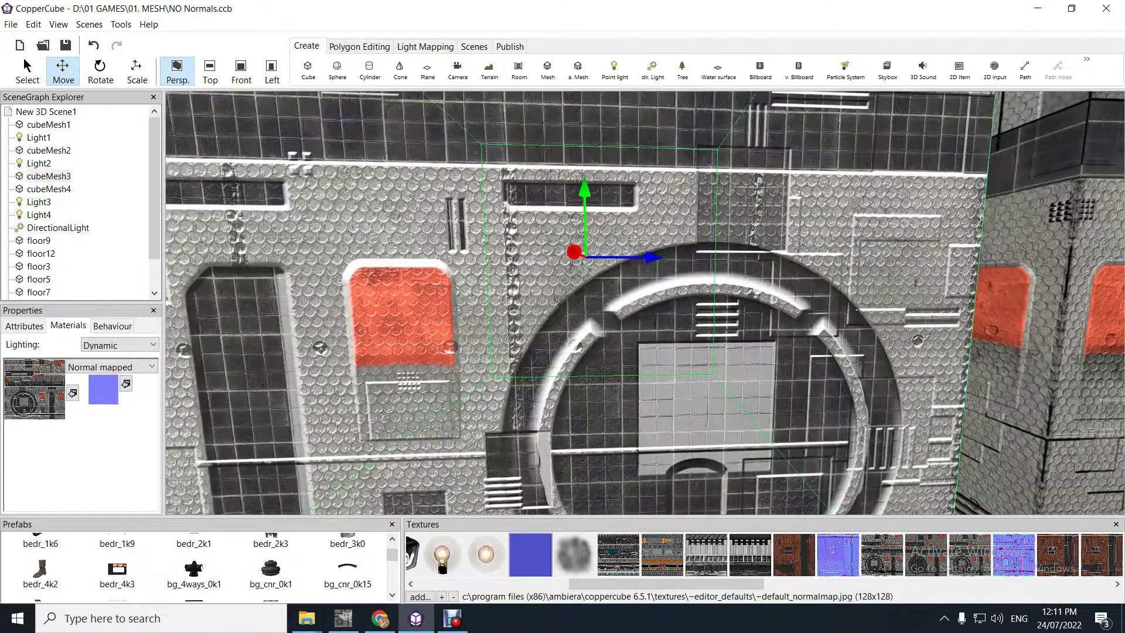
{"action": "key", "text": "a"}
{"action": "right_click_drag", "start_coordinate": [644, 304], "coordinate": [640, 202]}
{"action": "right_click_drag", "start_coordinate": [644, 303], "coordinate": [638, 331]}
{"action": "key", "text": "d"}
{"action": "key", "text": "a"}
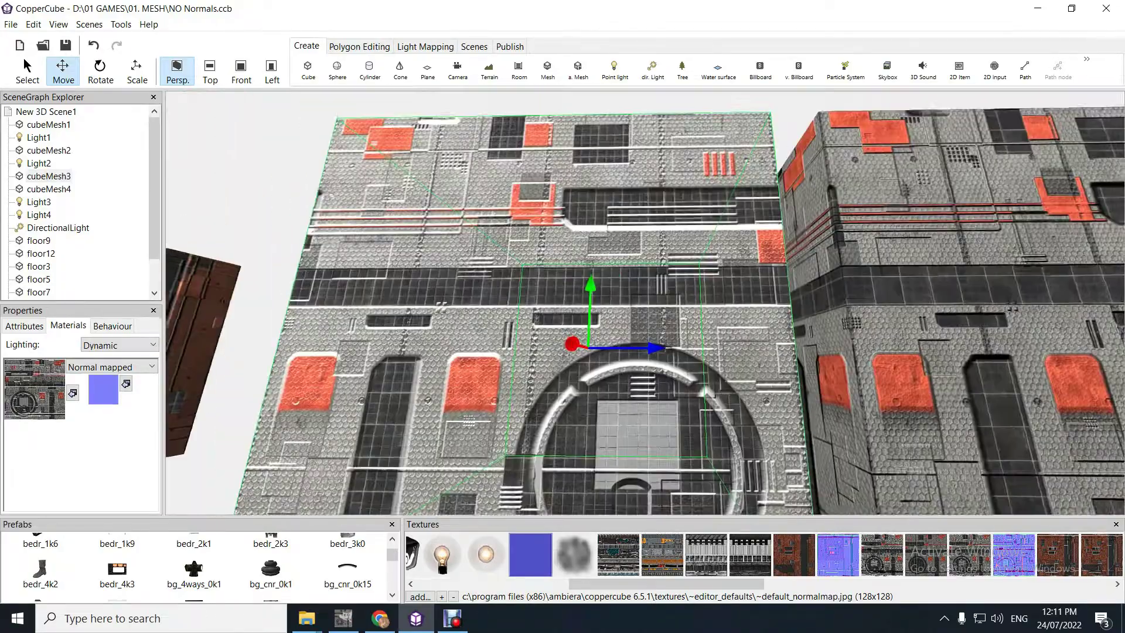
{"action": "key", "text": "d"}
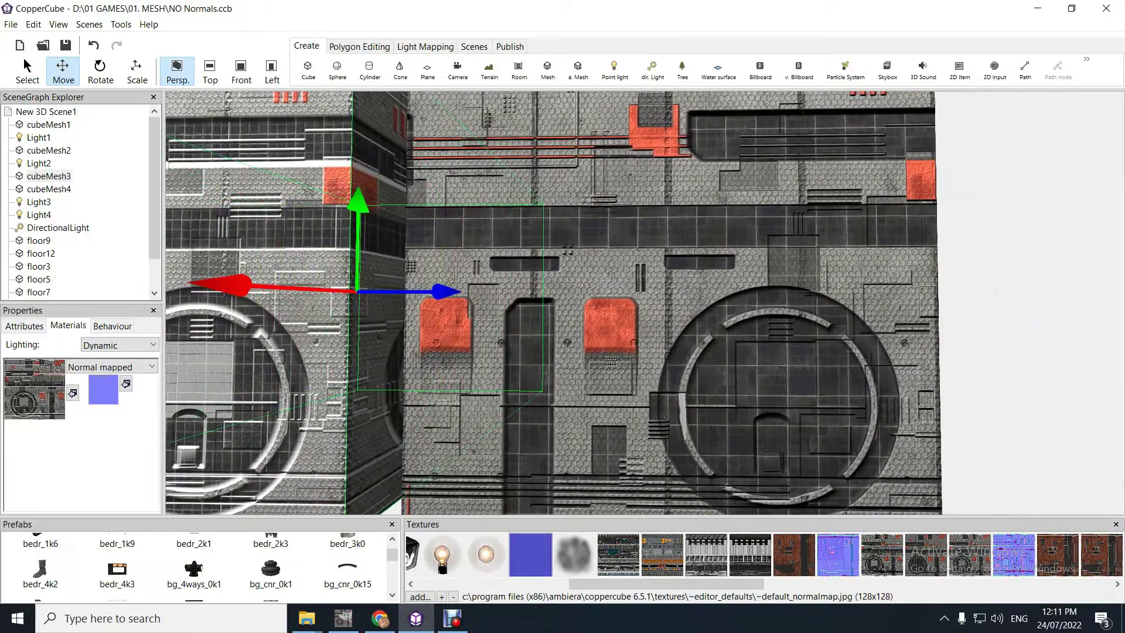
{"action": "right_click_drag", "start_coordinate": [645, 317], "coordinate": [654, 294]}
{"action": "key", "text": "w"}
{"action": "key", "text": "s"}
{"action": "key", "text": "a"}
{"action": "key", "text": "s"}
{"action": "key", "text": "w"}
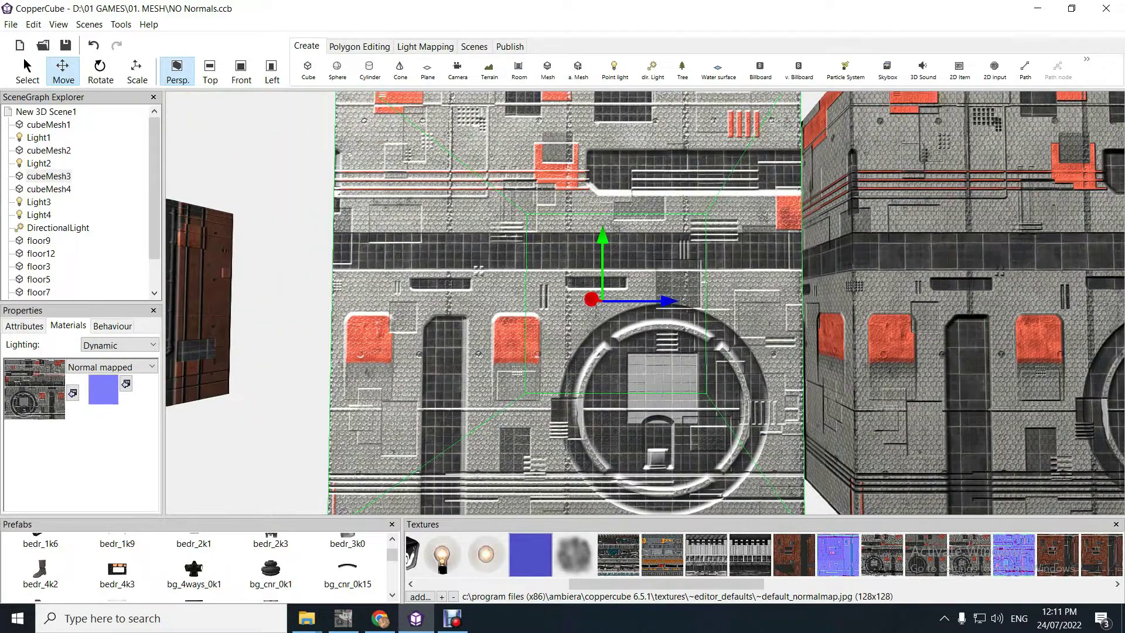
Assign sci-fi structure 17_4k_normal.jpg as the normal map of the selected grey cube.
{"action": "left_click_drag", "start_coordinate": [666, 584], "coordinate": [751, 584]}
{"action": "left_click", "coordinate": [700, 554]}
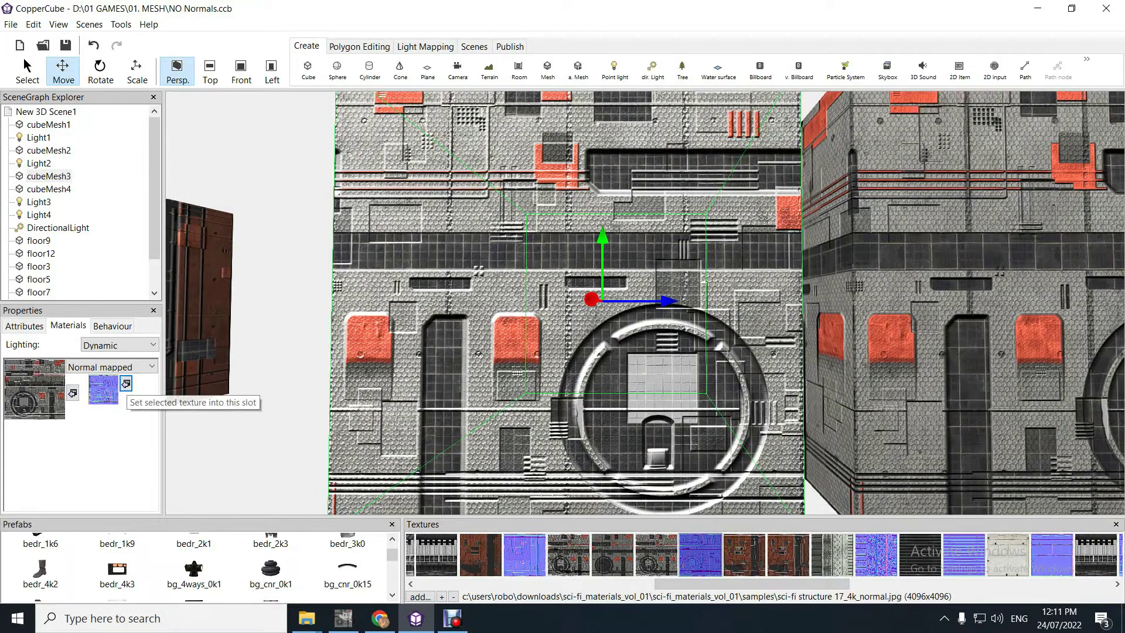
{"action": "left_click", "coordinate": [126, 383]}
Examine the selected grey cube's surface for the combined effect of baked relief and its real normal map.
{"action": "key", "text": "w"}
{"action": "key", "text": "s"}
{"action": "key", "text": "a"}
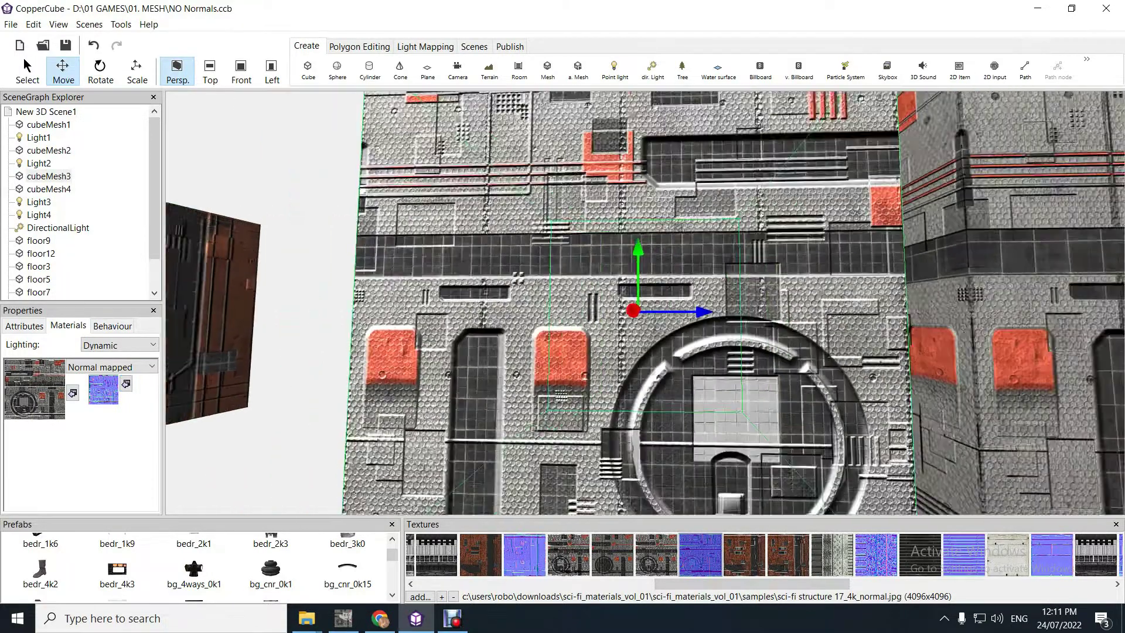
{"action": "right_click_drag", "start_coordinate": [645, 303], "coordinate": [670, 339]}
{"action": "scroll", "coordinate": [645, 303], "scroll_direction": "up", "scroll_amount": 3}
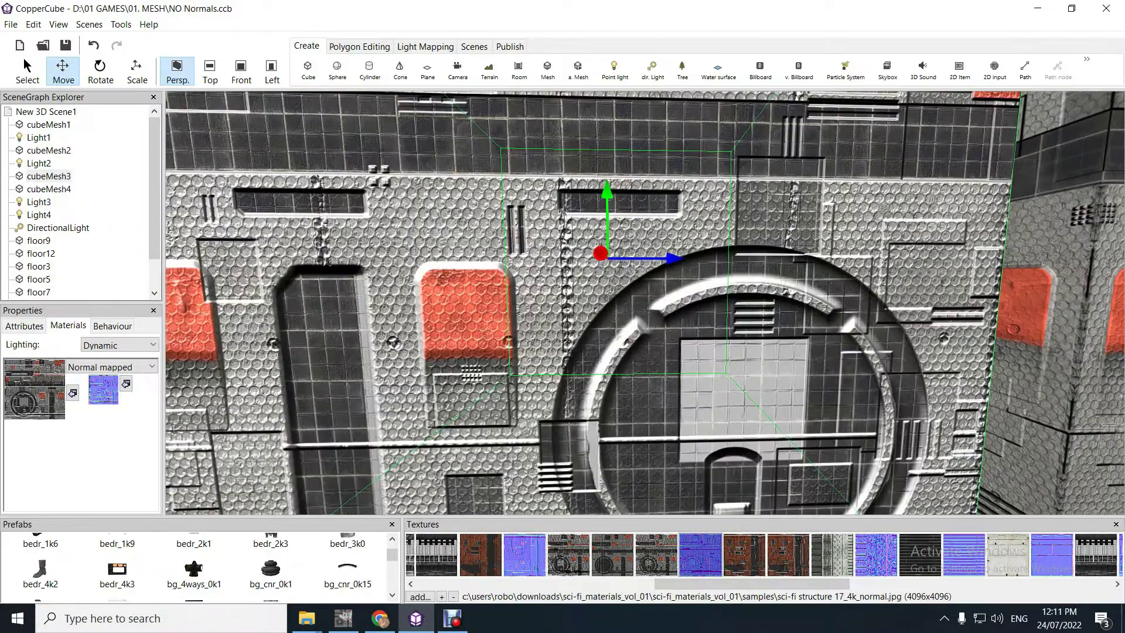
{"action": "scroll", "coordinate": [644, 303], "scroll_direction": "down", "scroll_amount": 4}
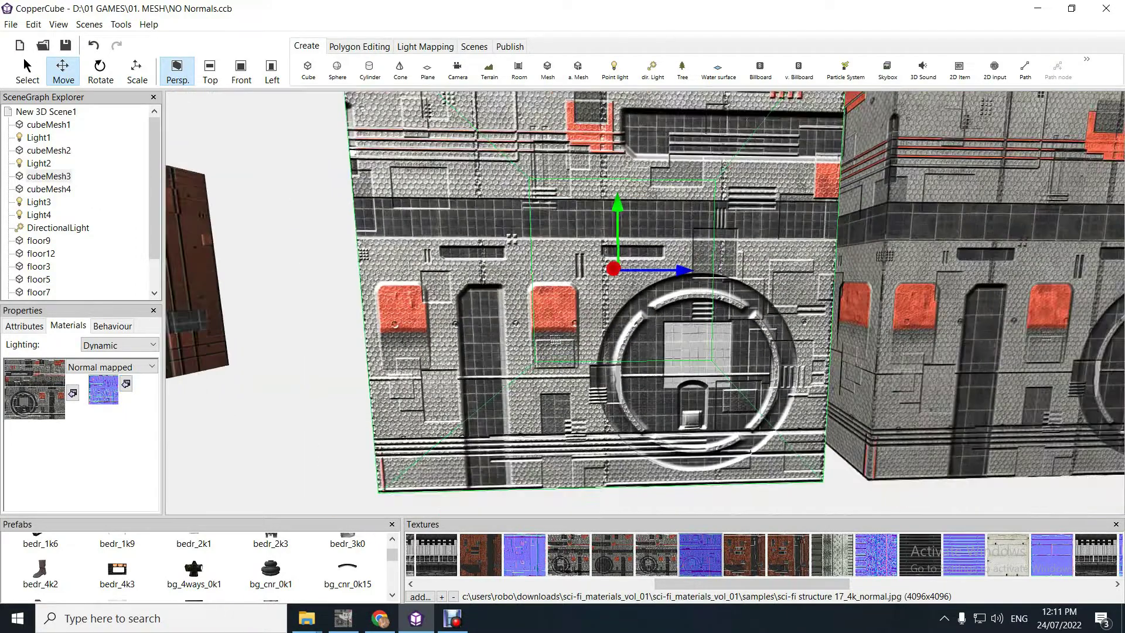
{"action": "right_click_drag", "start_coordinate": [644, 303], "coordinate": [643, 258]}
{"action": "scroll", "coordinate": [644, 303], "scroll_direction": "up", "scroll_amount": 1}
{"action": "scroll", "coordinate": [644, 303], "scroll_direction": "up", "scroll_amount": 3}
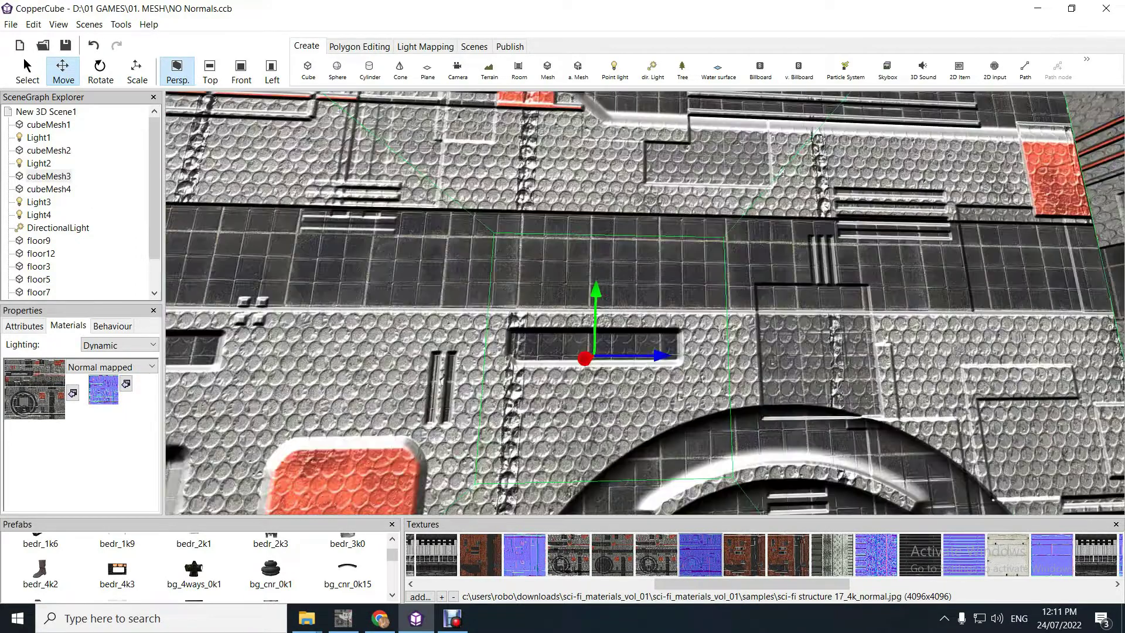
{"action": "scroll", "coordinate": [645, 302], "scroll_direction": "down", "scroll_amount": 3}
{"action": "right_click_drag", "start_coordinate": [644, 303], "coordinate": [660, 334]}
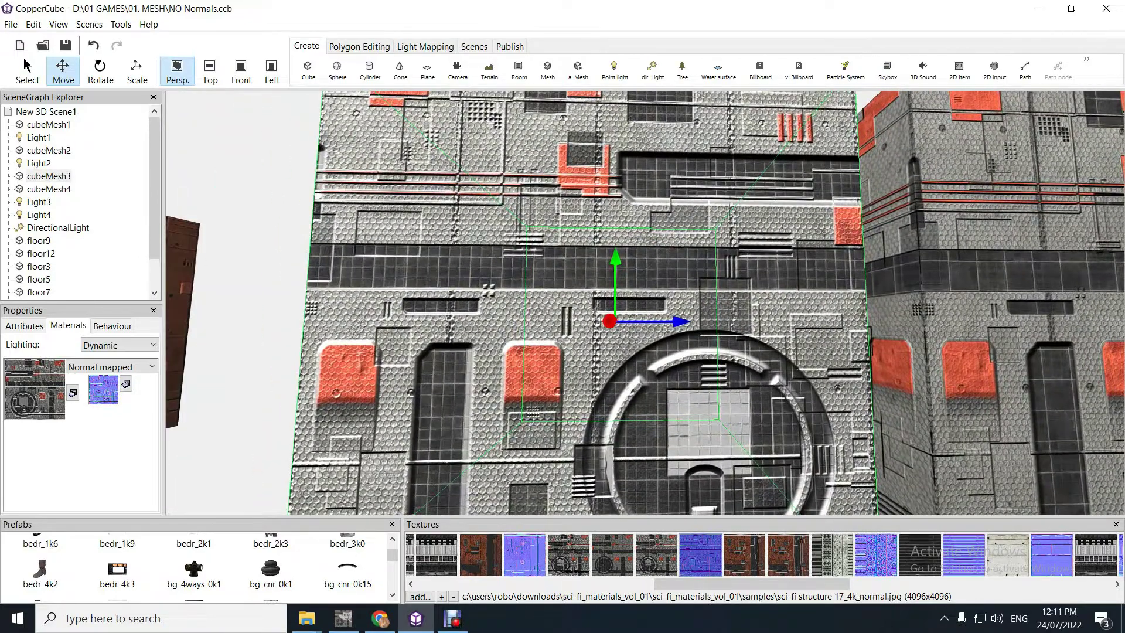
Replace the selected cube's normal map with ~default_normalmap.jpg and check its surface relief.
{"action": "left_click_drag", "start_coordinate": [751, 583], "coordinate": [646, 584]}
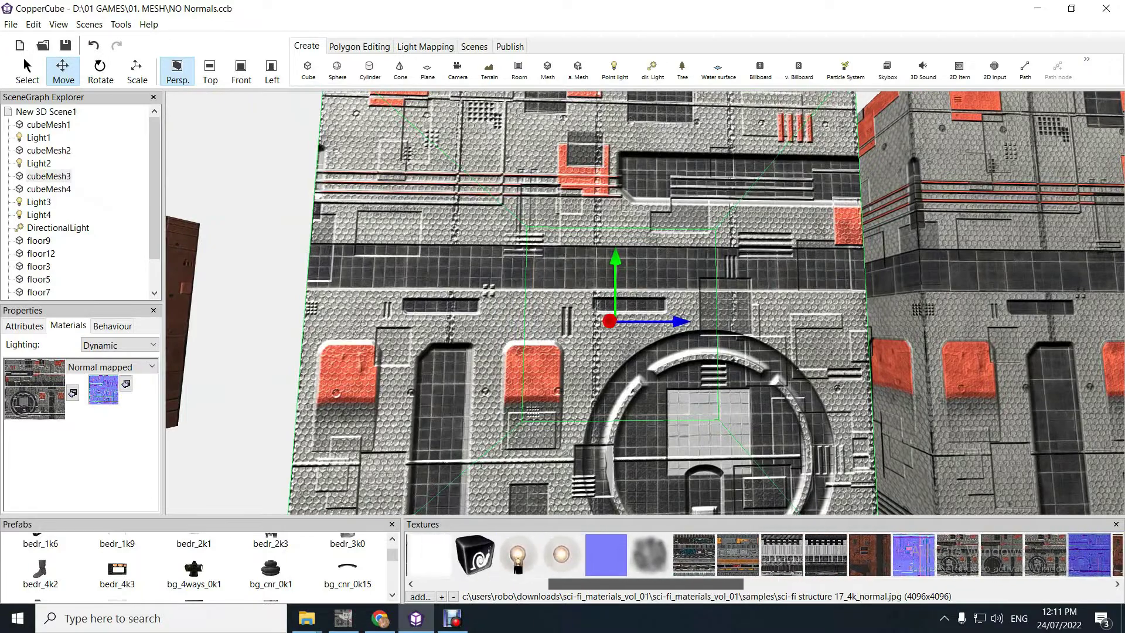
{"action": "left_click", "coordinate": [606, 554]}
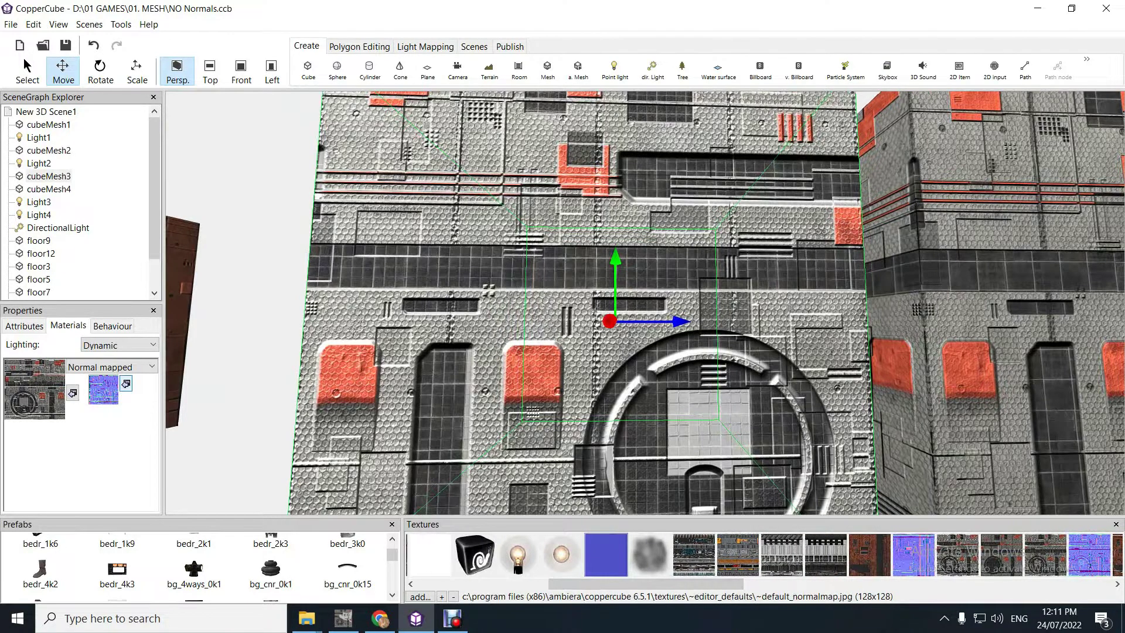
{"action": "left_click", "coordinate": [126, 383]}
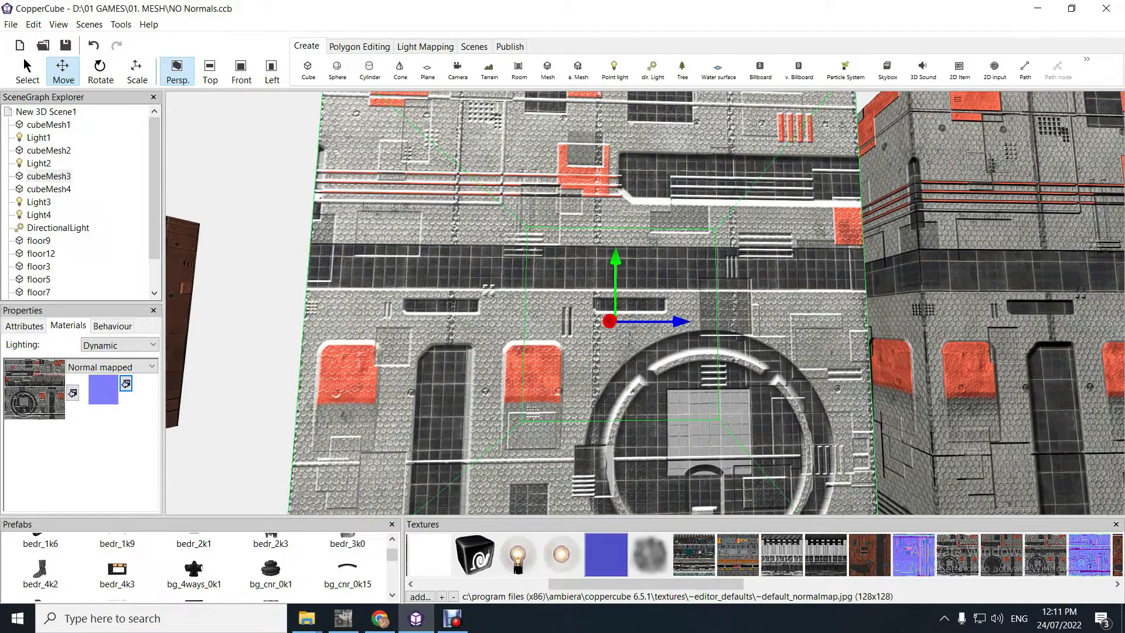
{"action": "scroll", "coordinate": [644, 302], "scroll_direction": "down", "scroll_amount": 2}
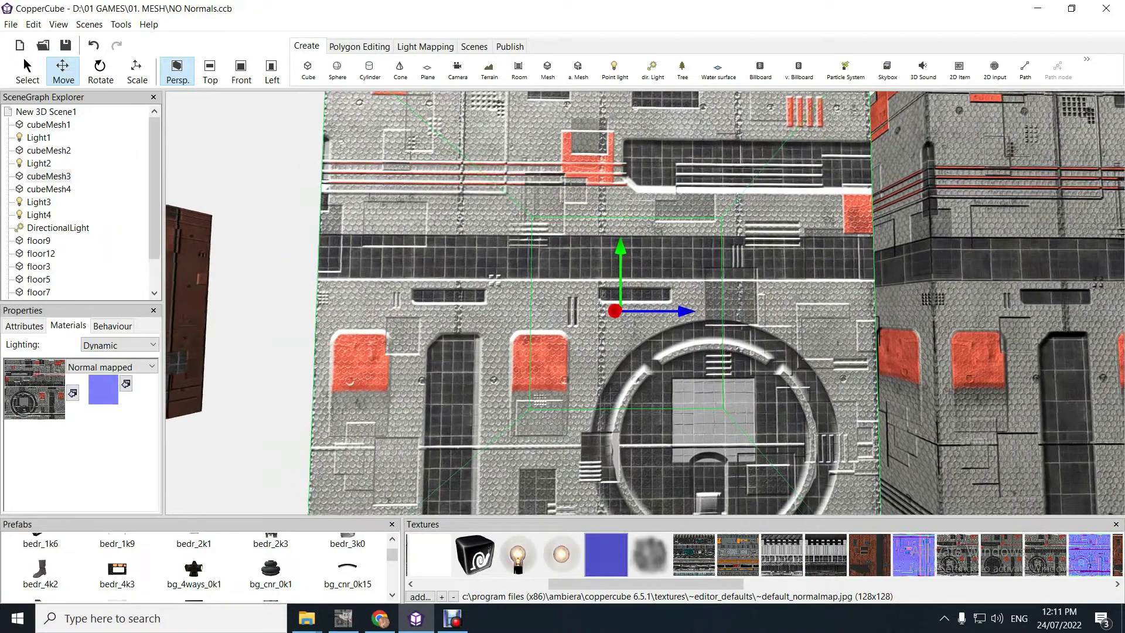
{"action": "mouse_move", "coordinate": [609, 293]}
{"action": "right_mouse_down"}
{"action": "mouse_move", "coordinate": [703, 339]}
{"action": "mouse_move", "coordinate": [609, 299]}
{"action": "right_mouse_up"}
{"action": "scroll", "coordinate": [644, 302], "scroll_direction": "down", "scroll_amount": 4}
{"action": "scroll", "coordinate": [644, 302], "scroll_direction": "up", "scroll_amount": 6}
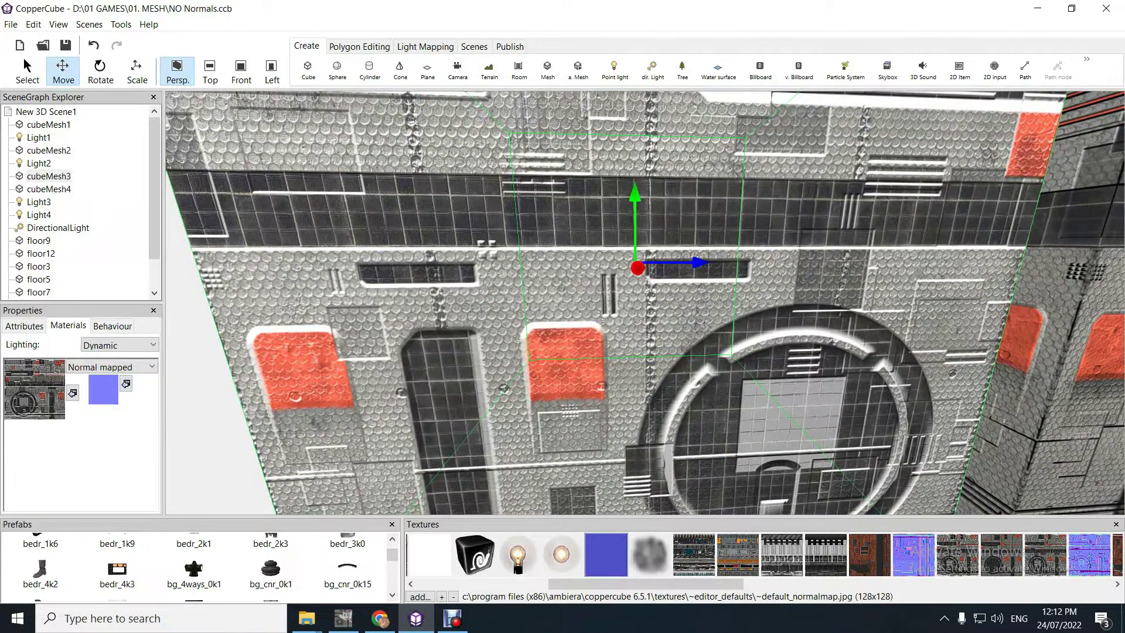
Make the scene's directional light visible.
{"action": "right_click_drag", "start_coordinate": [610, 293], "coordinate": [662, 334]}
{"action": "key", "text": "s"}
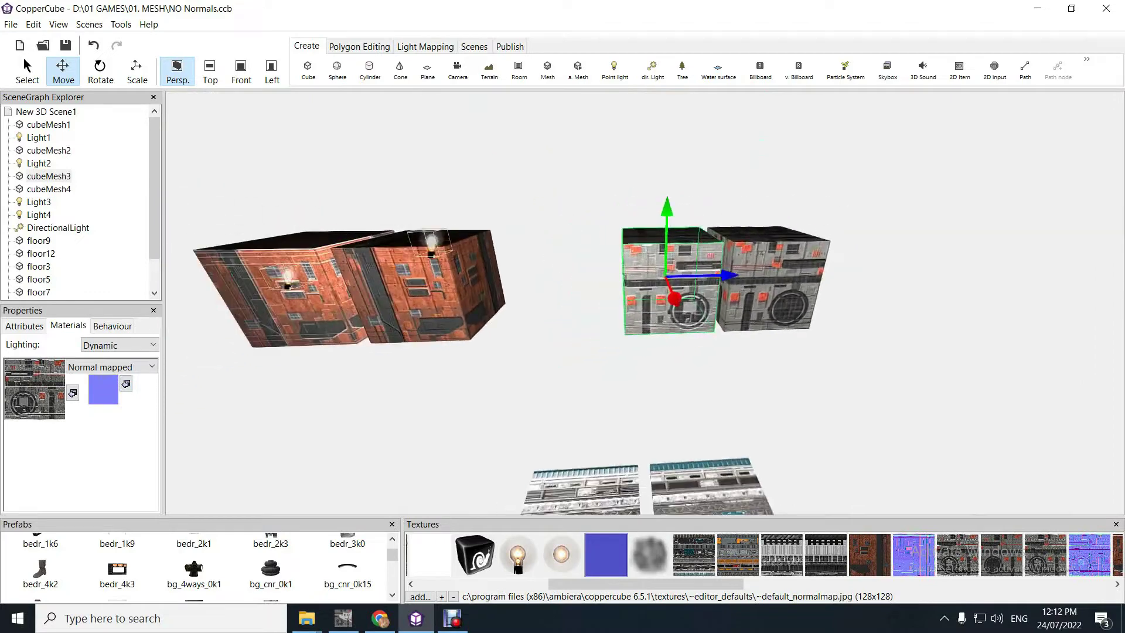
{"action": "left_click", "coordinate": [58, 227]}
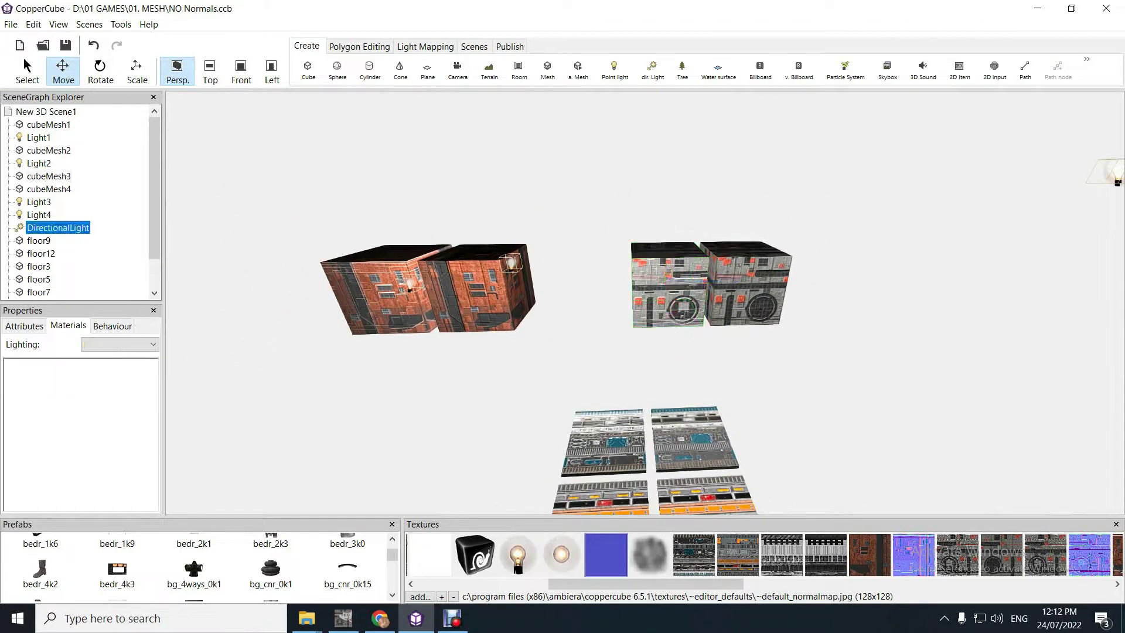
{"action": "left_click", "coordinate": [24, 326]}
{"action": "left_click", "coordinate": [89, 409]}
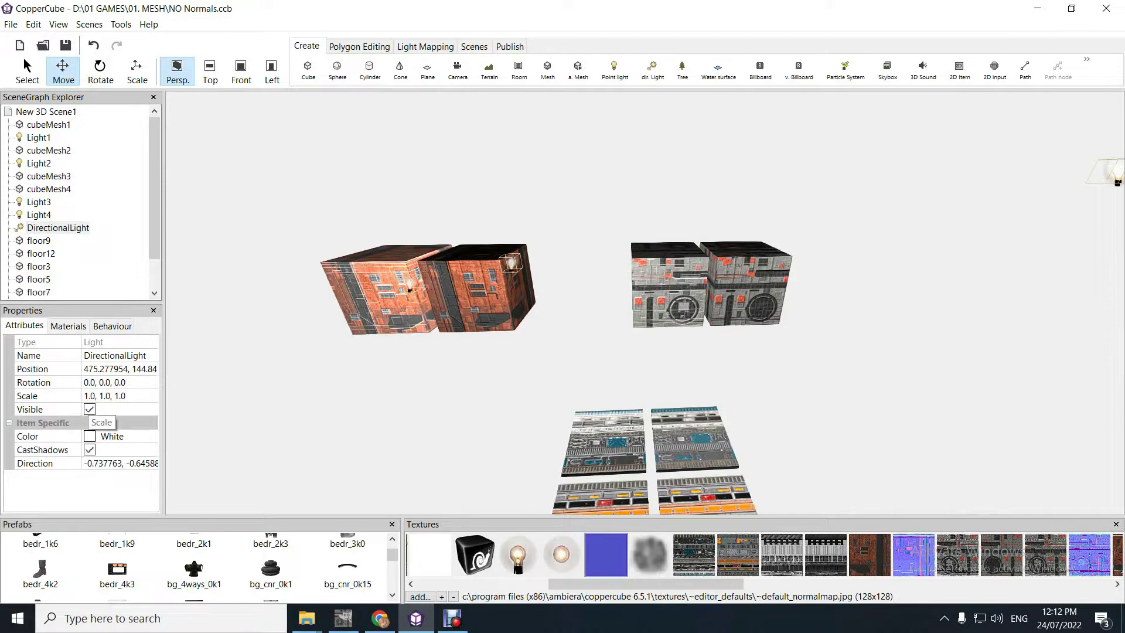
Change the material of the grey cube with the default normal map to Solid.
{"action": "key", "text": "Up"}
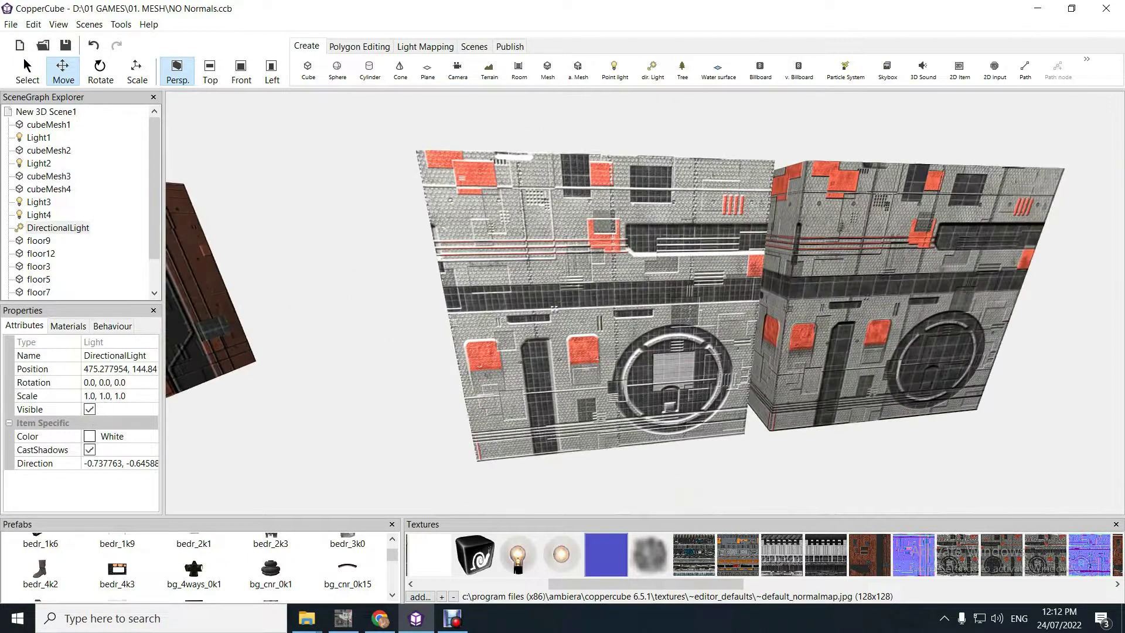
{"action": "left_click", "coordinate": [610, 299]}
{"action": "left_click", "coordinate": [68, 326]}
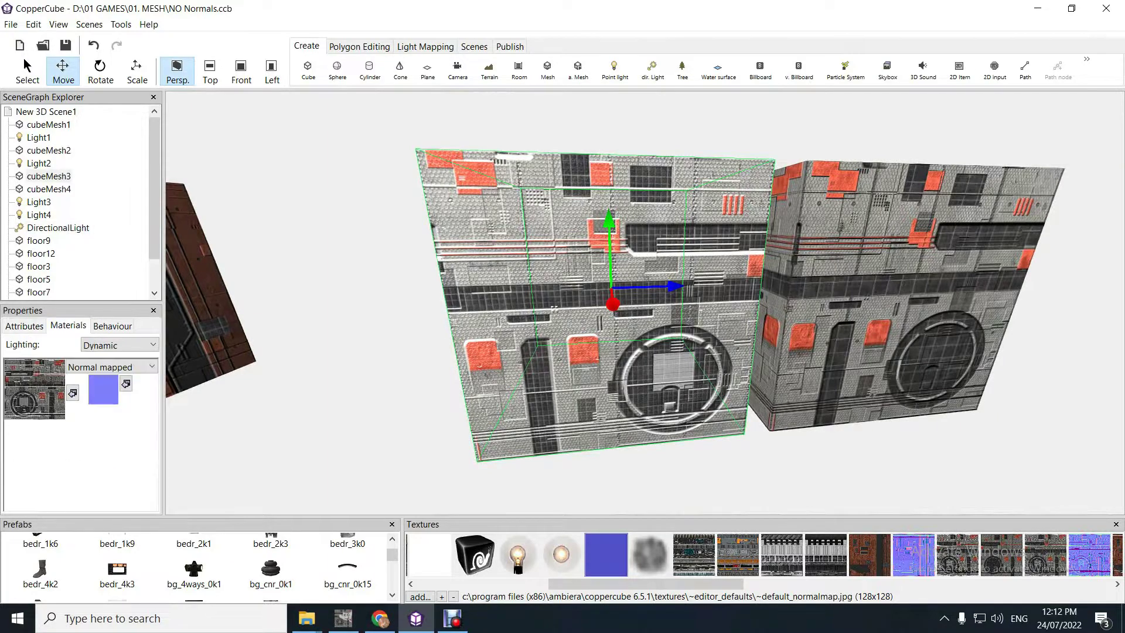
{"action": "left_click", "coordinate": [111, 367]}
{"action": "left_click", "coordinate": [78, 378]}
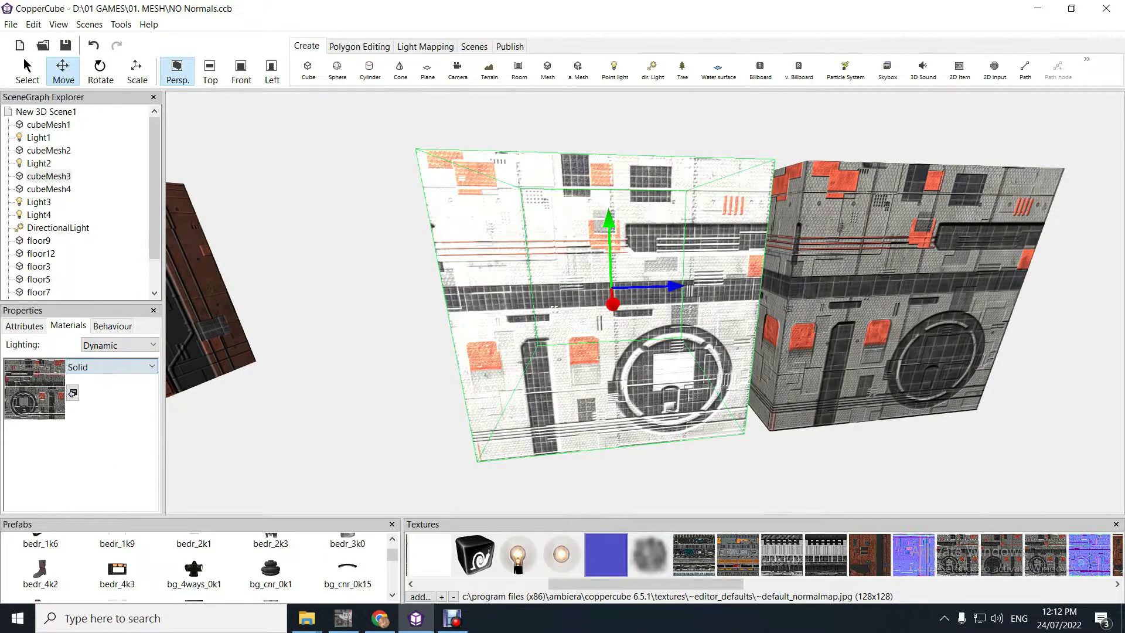
Toggle the directional light's visibility off and on to compare its effect on the solid grey cube.
{"action": "mouse_move", "coordinate": [328, 281]}
{"action": "left_mouse_down"}
{"action": "mouse_move", "coordinate": [422, 314]}
{"action": "mouse_move", "coordinate": [316, 275]}
{"action": "left_mouse_up"}
{"action": "key", "text": "Down"}
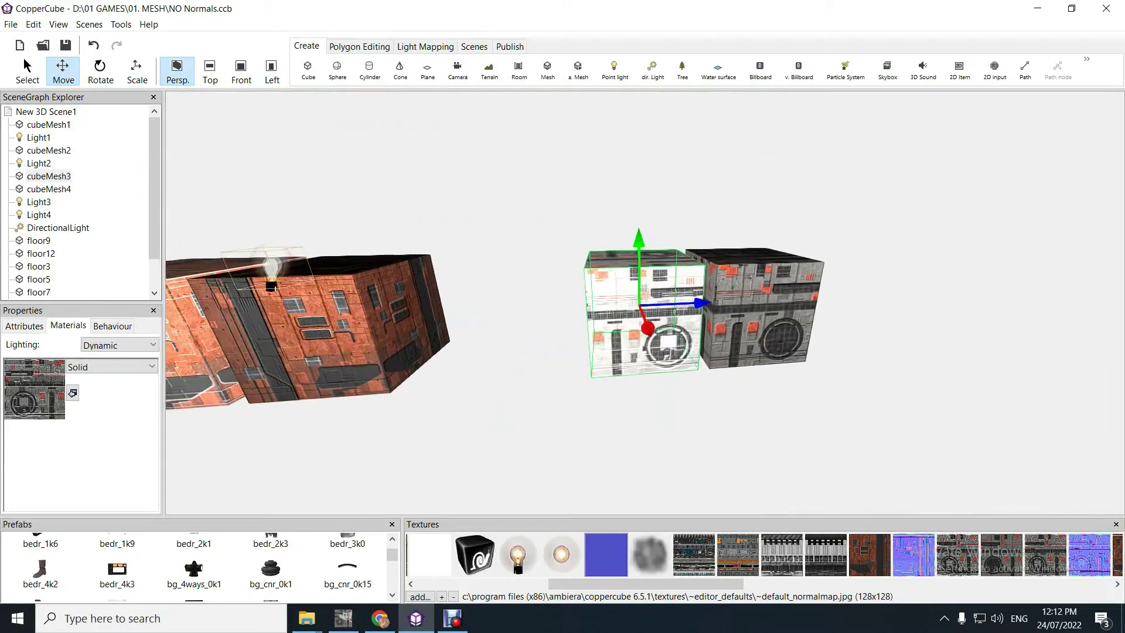
{"action": "left_click", "coordinate": [58, 228]}
{"action": "left_click", "coordinate": [24, 326]}
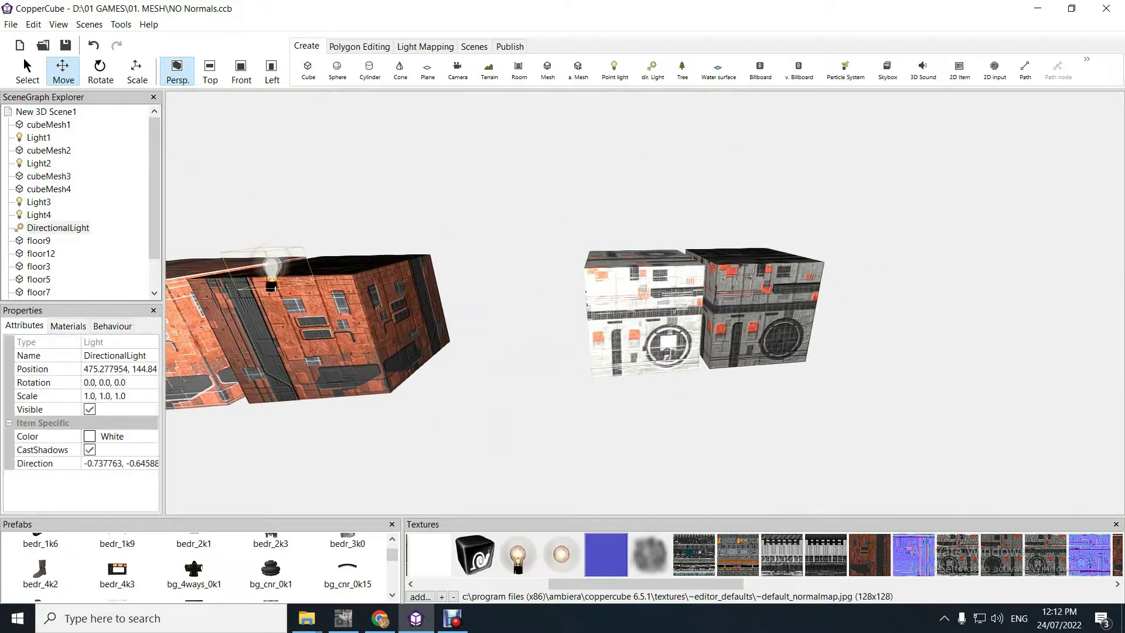
{"action": "left_click", "coordinate": [89, 409]}
{"action": "left_click", "coordinate": [89, 409]}
{"action": "left_click", "coordinate": [89, 409]}
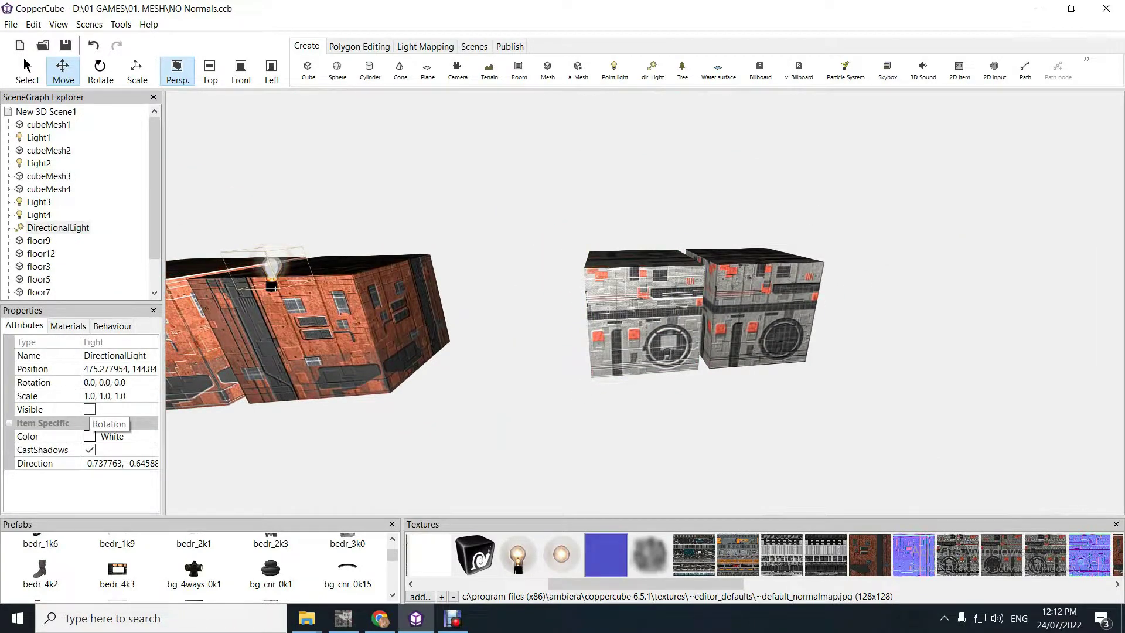
{"action": "left_click", "coordinate": [89, 410]}
Select the brightly lit solid grey cube and return its material to Normal mapped with the default normal map.
{"action": "key", "text": "Up"}
{"action": "left_click_drag", "start_coordinate": [410, 328], "coordinate": [380, 317]}
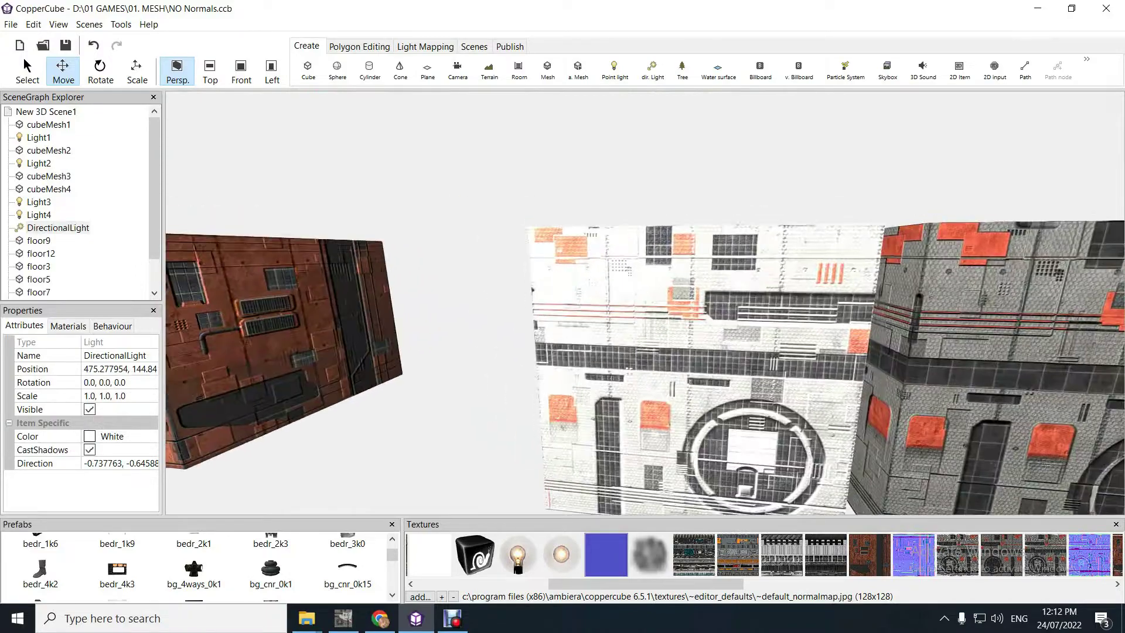
{"action": "left_click", "coordinate": [697, 363]}
{"action": "left_click", "coordinate": [68, 326]}
Examine how the directional light shades the grey cube's baked relief at close range and from a distance.
{"action": "left_click_drag", "start_coordinate": [457, 340], "coordinate": [410, 299]}
{"action": "scroll", "coordinate": [644, 302], "scroll_direction": "up", "scroll_amount": 3}
{"action": "scroll", "coordinate": [645, 301], "scroll_direction": "up", "scroll_amount": 2}
{"action": "left_click_drag", "start_coordinate": [644, 351], "coordinate": [656, 283]}
{"action": "scroll", "coordinate": [484, 293], "scroll_direction": "down", "scroll_amount": 4}
{"action": "scroll", "coordinate": [484, 294], "scroll_direction": "up", "scroll_amount": 4}
{"action": "left_click_drag", "start_coordinate": [481, 252], "coordinate": [522, 292]}
{"action": "scroll", "coordinate": [486, 281], "scroll_direction": "down", "scroll_amount": 4}
{"action": "scroll", "coordinate": [504, 298], "scroll_direction": "up", "scroll_amount": 4}
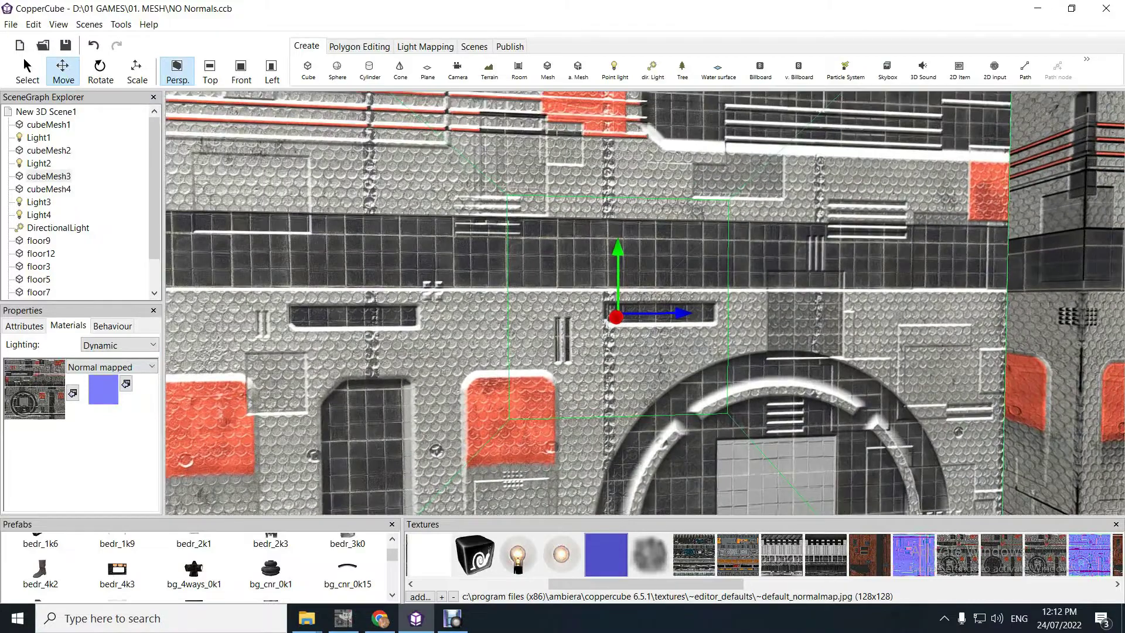
{"action": "scroll", "coordinate": [522, 293], "scroll_direction": "down", "scroll_amount": 3}
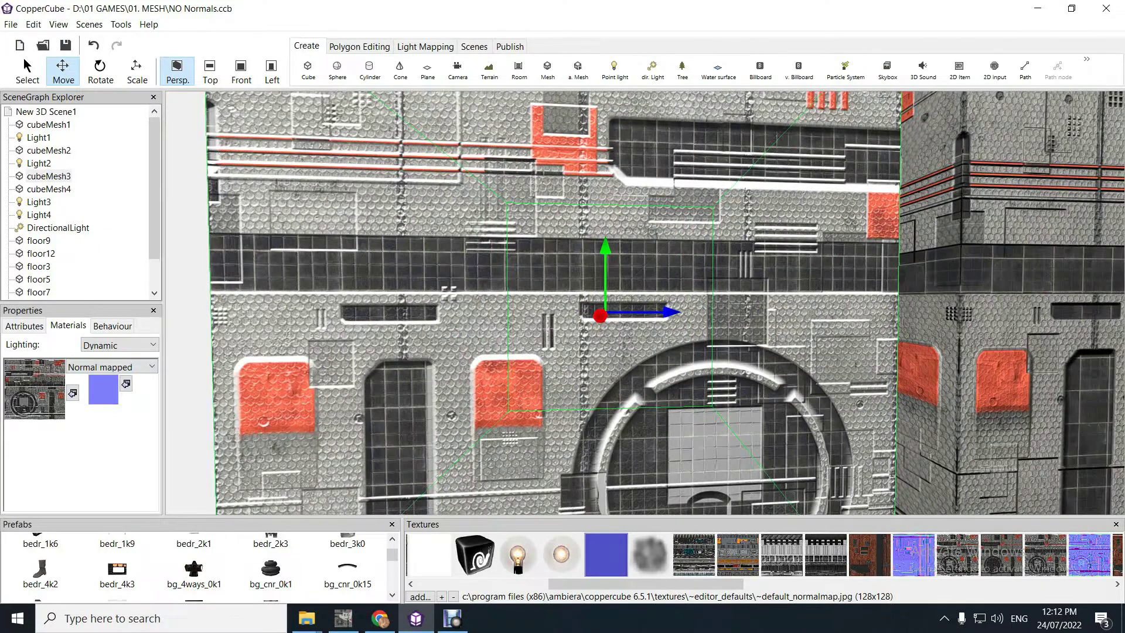
{"action": "scroll", "coordinate": [645, 303], "scroll_direction": "down", "scroll_amount": 3}
{"action": "left_click_drag", "start_coordinate": [585, 303], "coordinate": [551, 267]}
{"action": "scroll", "coordinate": [598, 307], "scroll_direction": "up", "scroll_amount": 3}
{"action": "scroll", "coordinate": [569, 285], "scroll_direction": "down", "scroll_amount": 2}
{"action": "scroll", "coordinate": [570, 285], "scroll_direction": "up", "scroll_amount": 5}
{"action": "scroll", "coordinate": [644, 302], "scroll_direction": "down", "scroll_amount": 4}
Inspect the vents, pipes and panels on the two red sci-fi cubes to compare their relief under the light.
{"action": "mouse_move", "coordinate": [644, 302]}
{"action": "left_mouse_down"}
{"action": "mouse_move", "coordinate": [644, 325]}
{"action": "mouse_move", "coordinate": [642, 293]}
{"action": "mouse_move", "coordinate": [720, 301]}
{"action": "mouse_move", "coordinate": [574, 302]}
{"action": "mouse_move", "coordinate": [732, 305]}
{"action": "mouse_move", "coordinate": [641, 331]}
{"action": "mouse_move", "coordinate": [643, 306]}
{"action": "left_mouse_up"}
{"action": "key", "text": "w"}
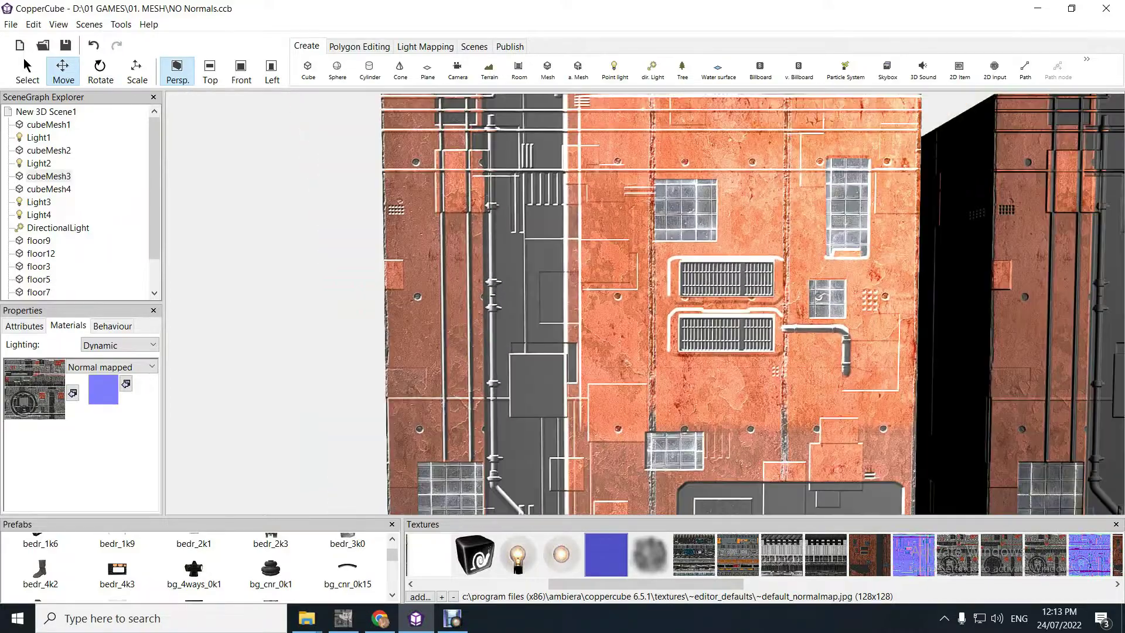
{"action": "key", "text": "w"}
{"action": "mouse_move", "coordinate": [727, 305]}
{"action": "left_mouse_down"}
{"action": "mouse_move", "coordinate": [726, 287]}
{"action": "mouse_move", "coordinate": [738, 293]}
{"action": "mouse_move", "coordinate": [740, 328]}
{"action": "mouse_move", "coordinate": [735, 281]}
{"action": "mouse_move", "coordinate": [735, 355]}
{"action": "mouse_move", "coordinate": [706, 301]}
{"action": "mouse_move", "coordinate": [706, 375]}
{"action": "mouse_move", "coordinate": [716, 374]}
{"action": "mouse_move", "coordinate": [706, 311]}
{"action": "left_mouse_up"}
{"action": "key", "text": "s"}
{"action": "key", "text": "w"}
{"action": "key", "text": "s"}
{"action": "key", "text": "d"}
{"action": "key", "text": "Right"}
{"action": "scroll", "coordinate": [644, 303], "scroll_direction": "up", "scroll_amount": 3}
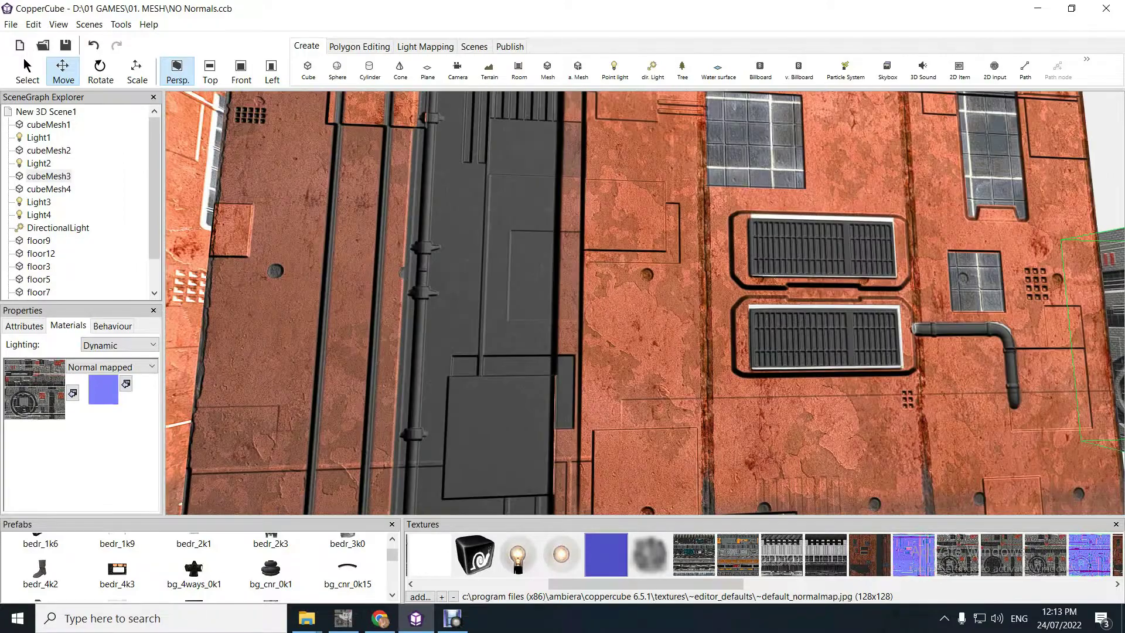
{"action": "left_click_drag", "start_coordinate": [706, 375], "coordinate": [683, 386]}
{"action": "scroll", "coordinate": [644, 302], "scroll_direction": "up", "scroll_amount": 2}
{"action": "scroll", "coordinate": [644, 303], "scroll_direction": "down", "scroll_amount": 3}
{"action": "key", "text": "Down"}
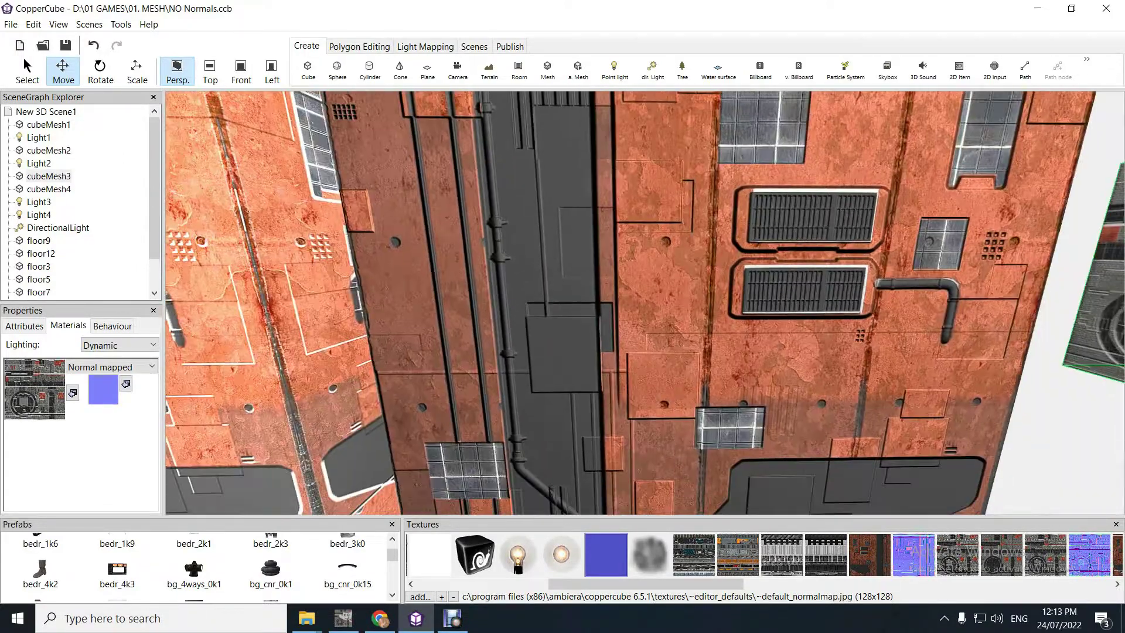
{"action": "key", "text": "Up"}
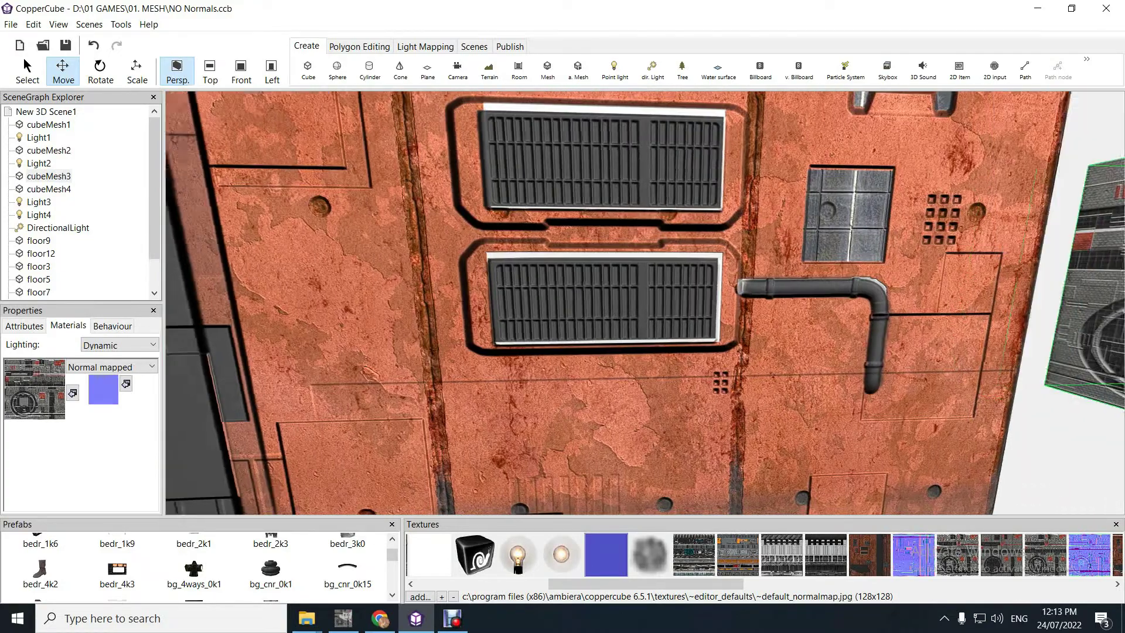
Return to the brightly lit red cube and select it to check its material type.
{"action": "left_click_drag", "start_coordinate": [645, 303], "coordinate": [460, 275]}
{"action": "key", "text": "Down"}
{"action": "key", "text": "Left"}
{"action": "key", "text": "Up"}
{"action": "key", "text": "Down"}
{"action": "left_click", "coordinate": [633, 304]}
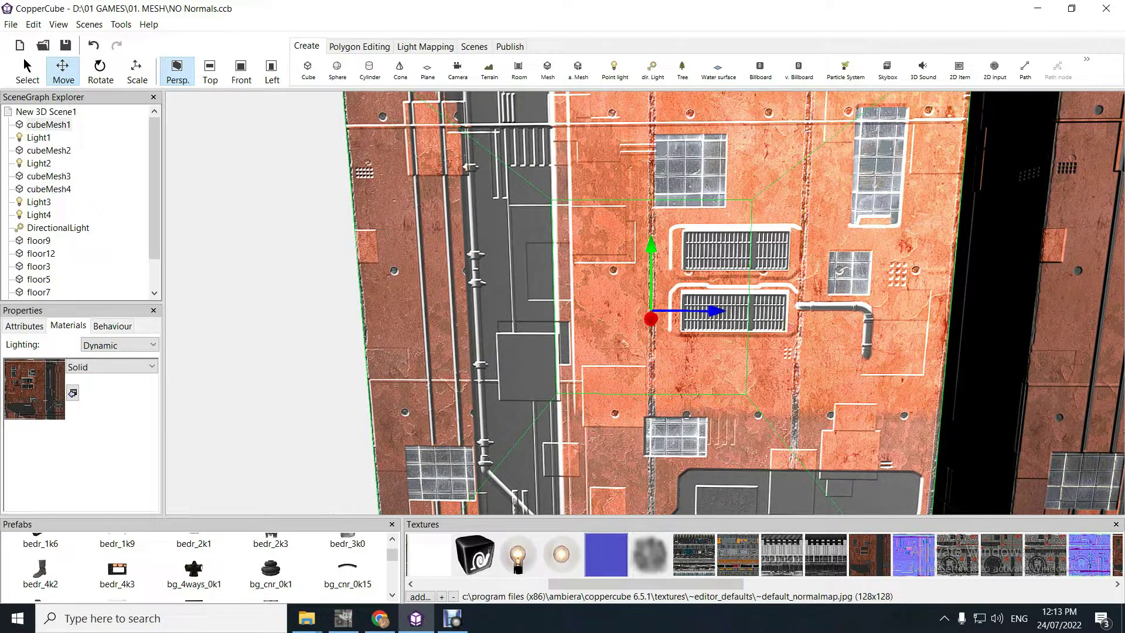
Return the selected solid red cube's material to Normal mapped with the default normal map.
{"action": "left_click", "coordinate": [118, 367]}
{"action": "left_click", "coordinate": [115, 439]}
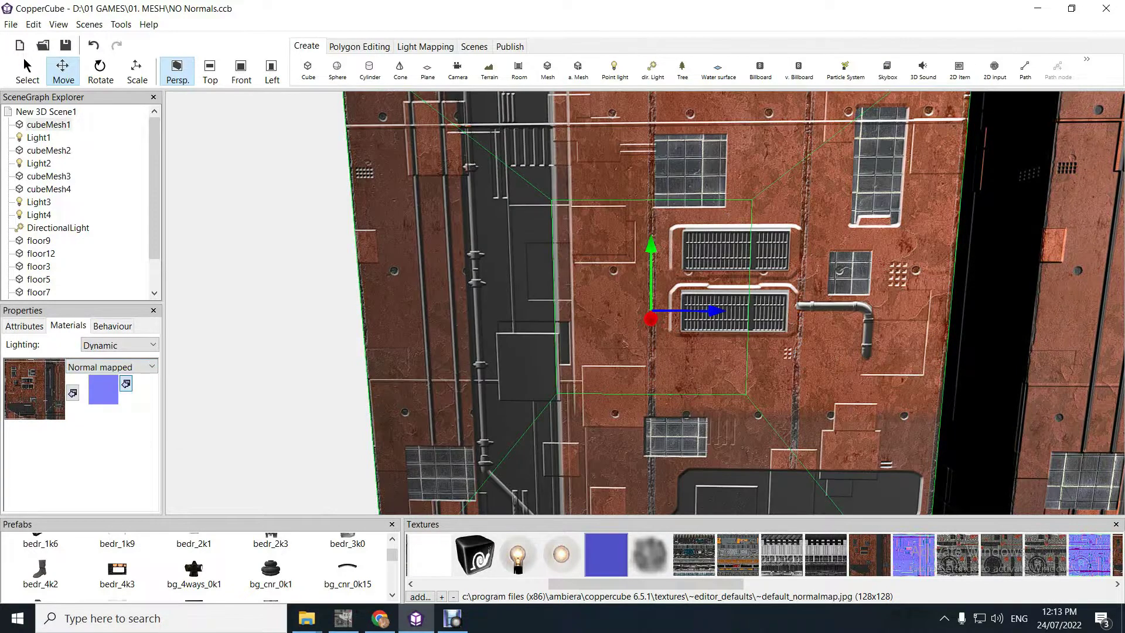
{"action": "scroll", "coordinate": [644, 303], "scroll_direction": "down", "scroll_amount": 3}
{"action": "mouse_move", "coordinate": [644, 328]}
{"action": "left_mouse_down"}
{"action": "mouse_move", "coordinate": [610, 337]}
{"action": "mouse_move", "coordinate": [630, 316]}
{"action": "left_mouse_up"}
Examine the grooves, pipes and panels on the neighbouring red cube at close range.
{"action": "key", "text": "Right"}
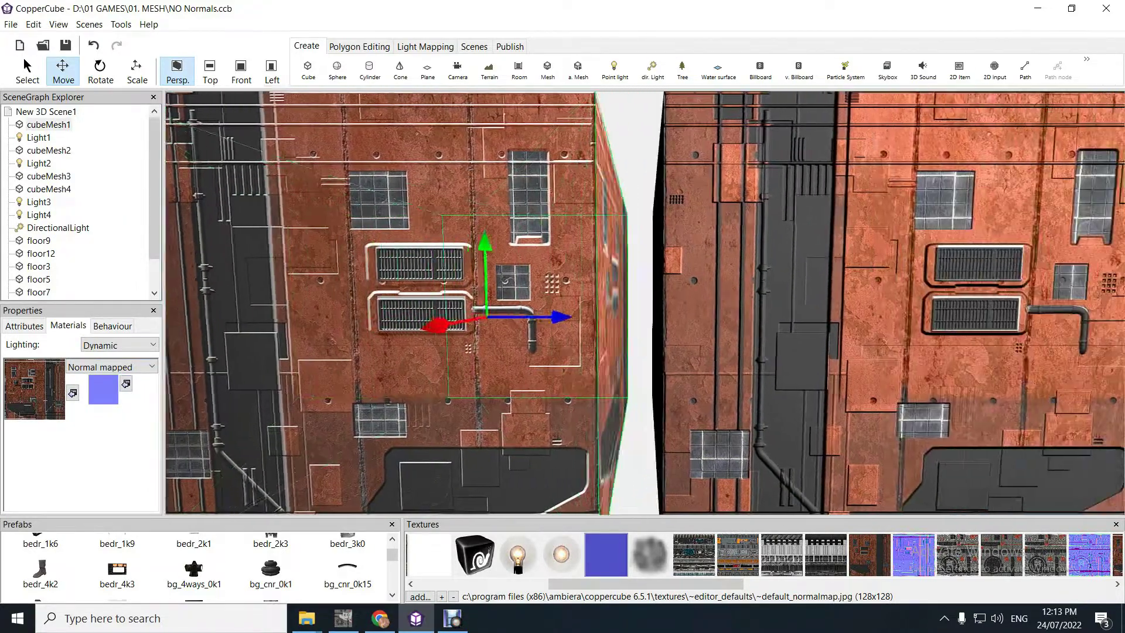
{"action": "key", "text": "Up"}
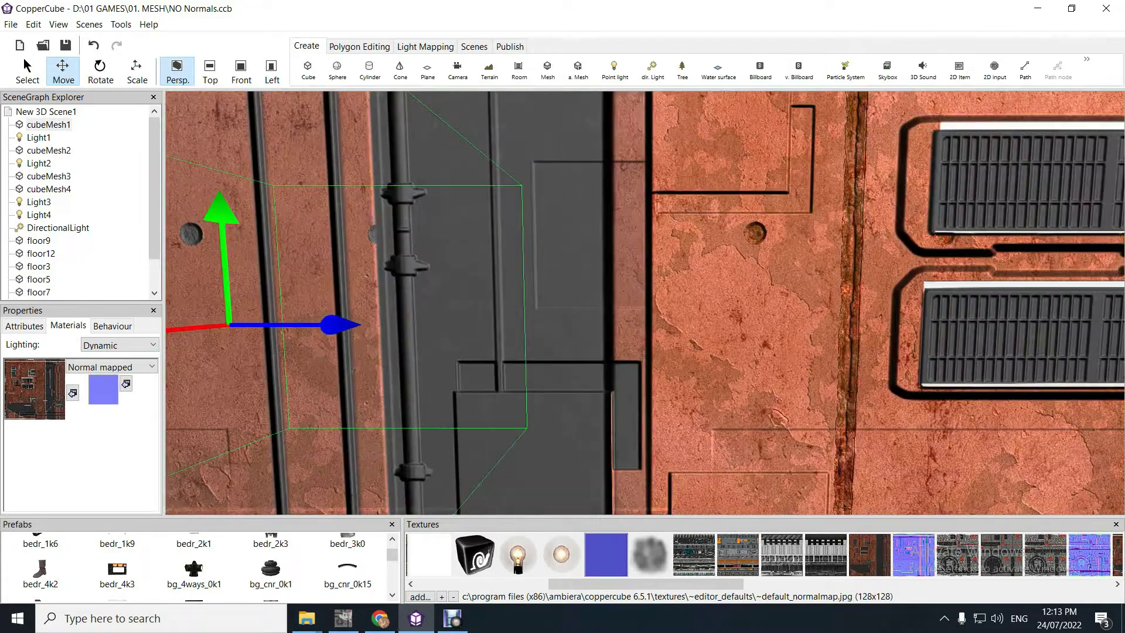
{"action": "key", "text": "Up"}
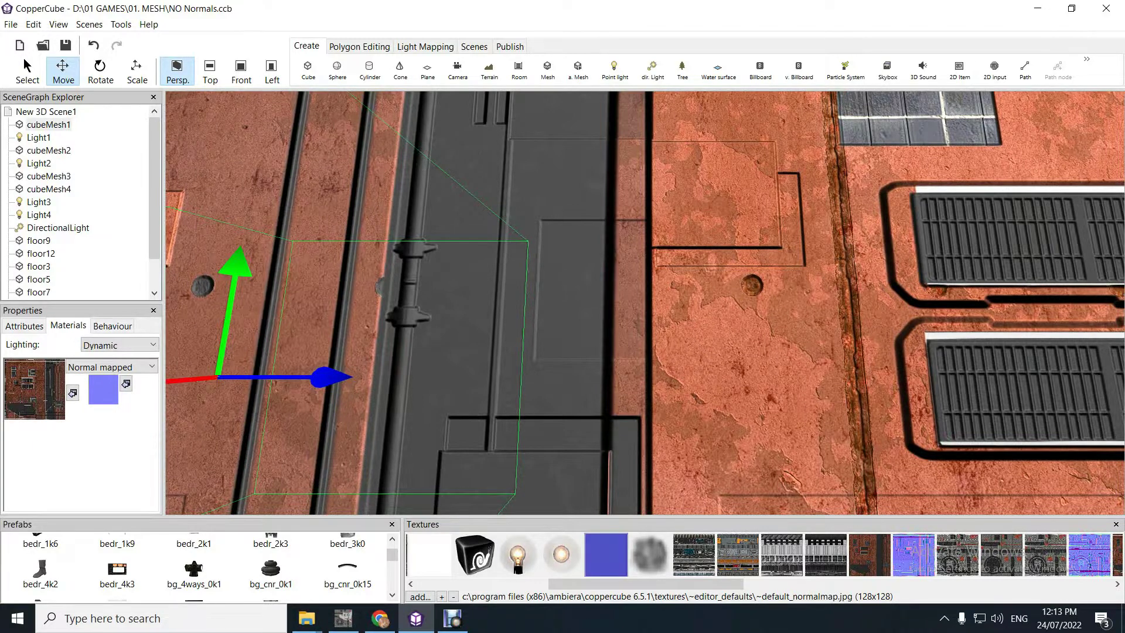
{"action": "scroll", "coordinate": [645, 303], "scroll_direction": "down", "scroll_amount": 3}
{"action": "scroll", "coordinate": [645, 303], "scroll_direction": "up", "scroll_amount": 4}
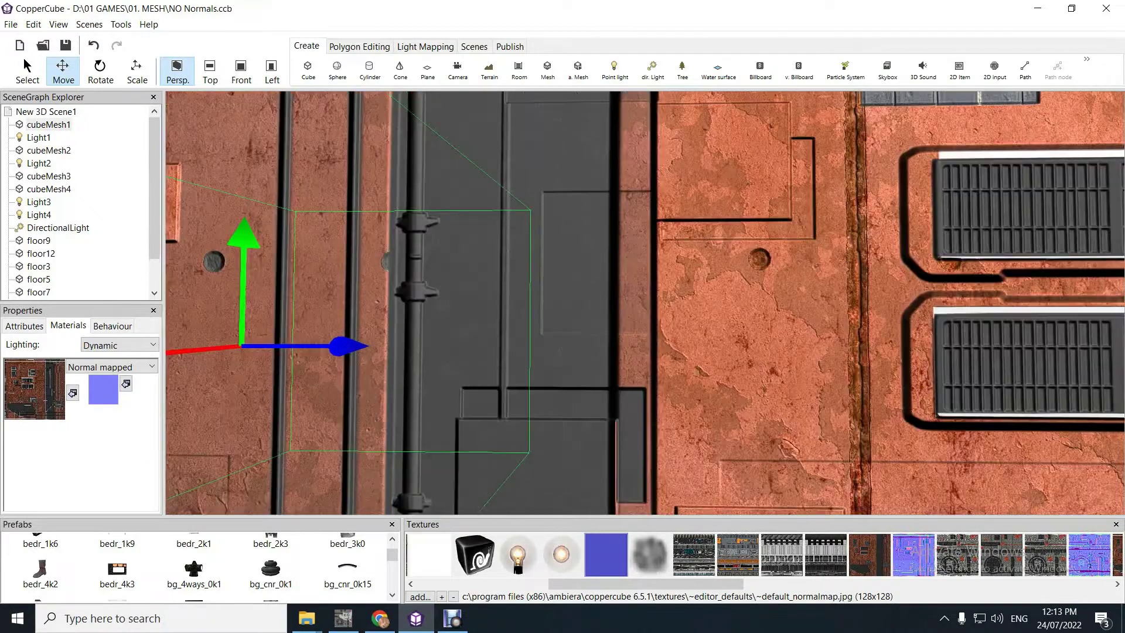
{"action": "key", "text": "Down"}
{"action": "key", "text": "Up"}
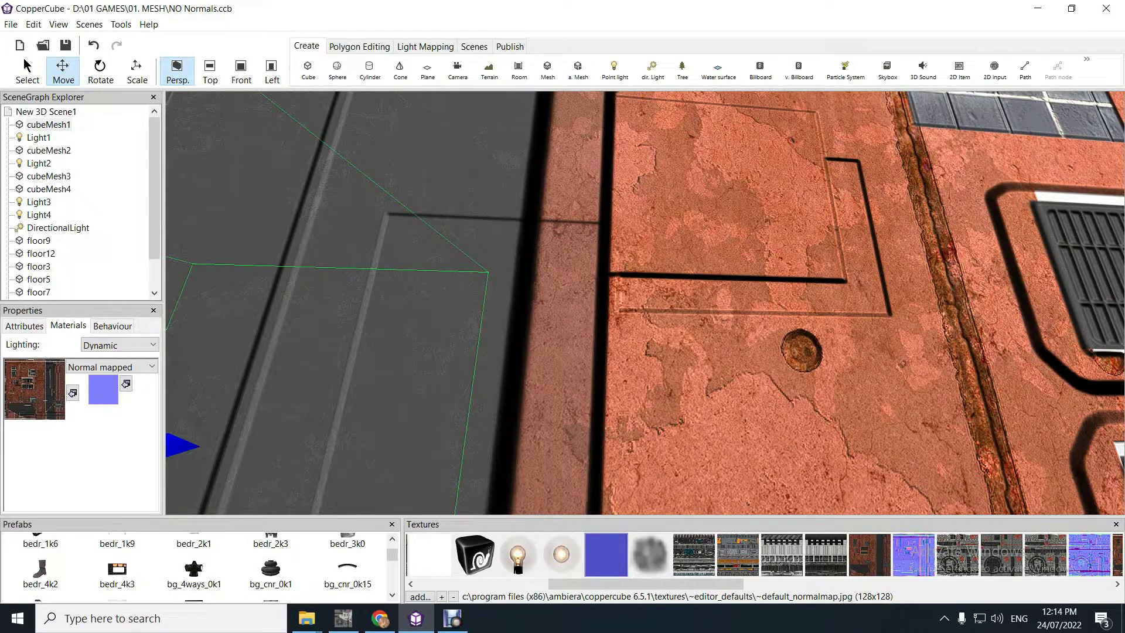
{"action": "key", "text": "Down"}
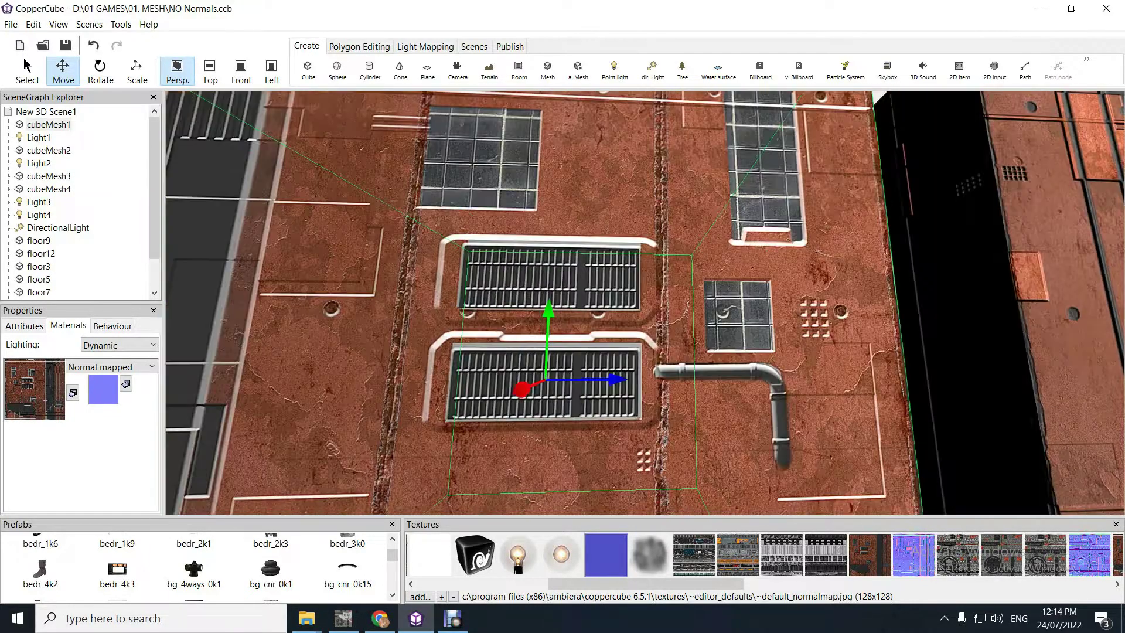
Compare the white-edged baked relief on the default-normal-map red cube with the grooves on the neighbouring red cube.
{"action": "key", "text": "Left"}
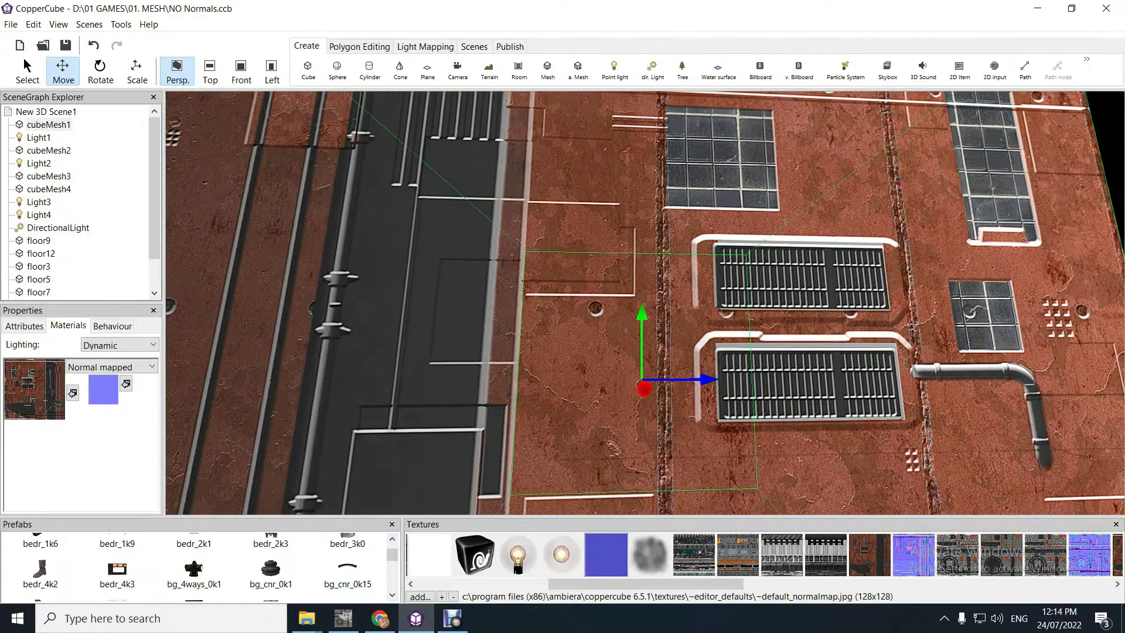
{"action": "key", "text": "Up"}
{"action": "key", "text": "Up"}
{"action": "key", "text": "Down"}
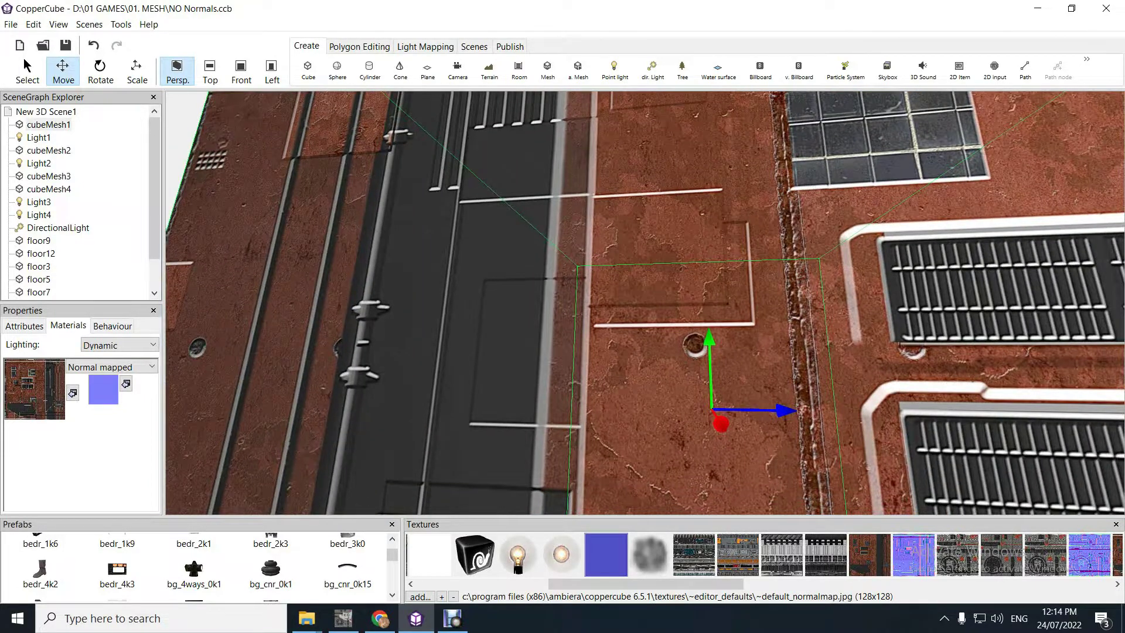
{"action": "key", "text": "Right"}
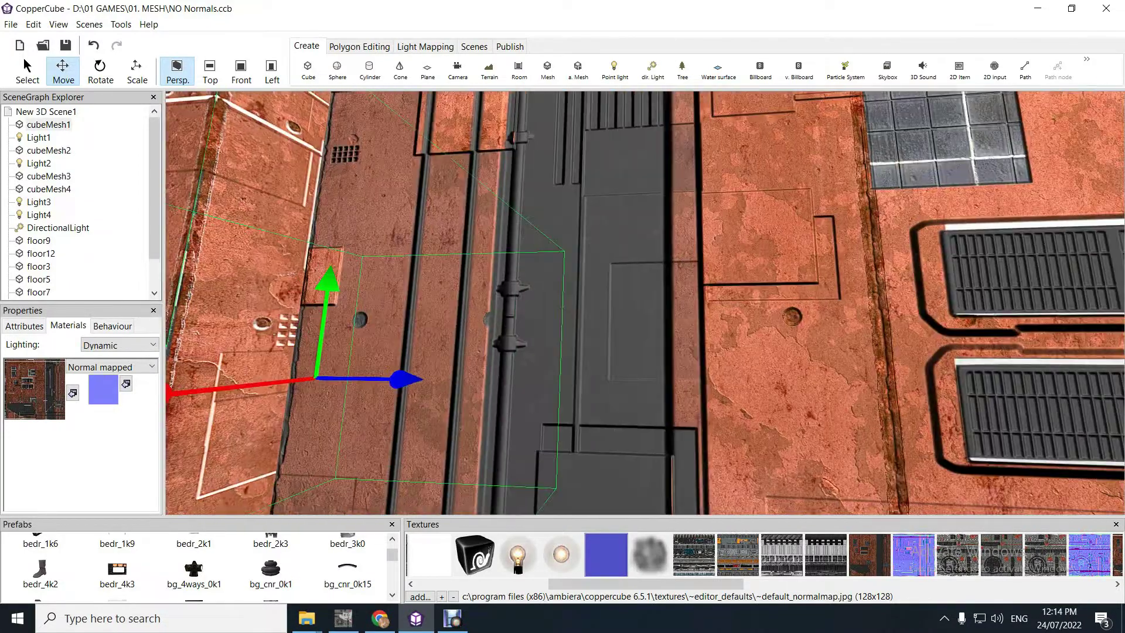
{"action": "key", "text": "Left"}
{"action": "key", "text": "Left"}
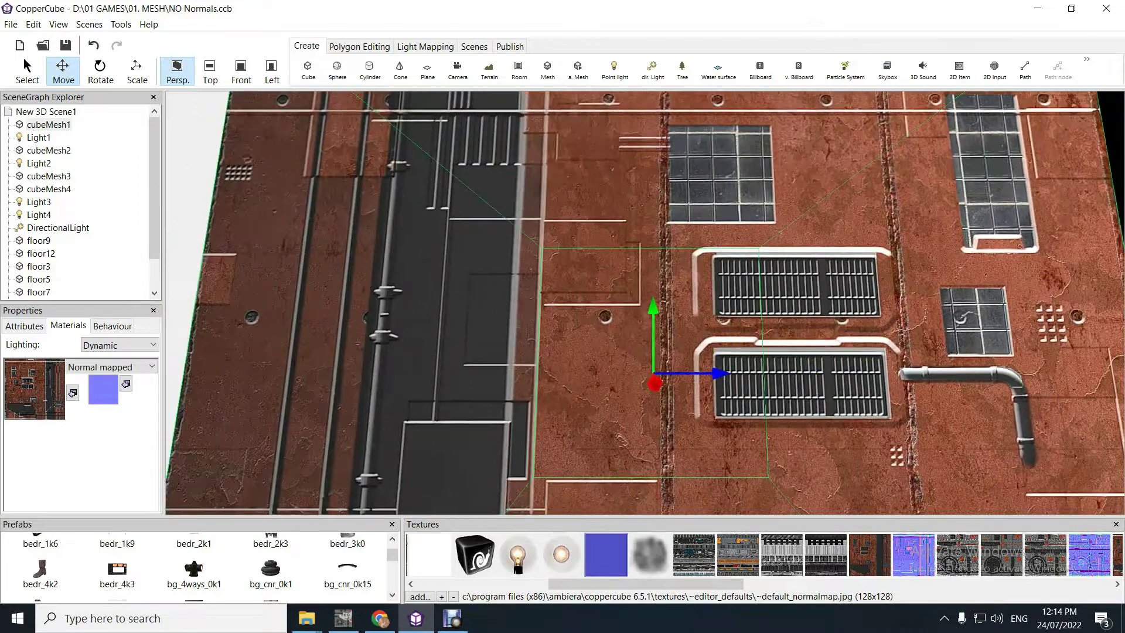
{"action": "key", "text": "Down"}
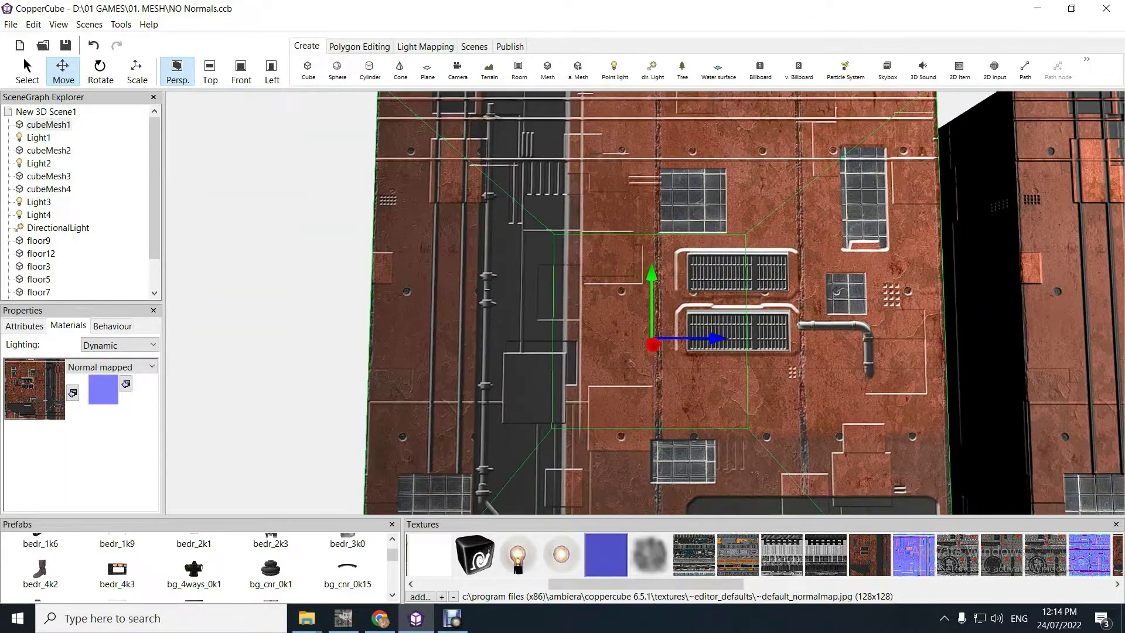
Select the neighbouring red cube to check which normal map its material uses.
{"action": "key", "text": "Right"}
{"action": "left_click", "coordinate": [972, 305]}
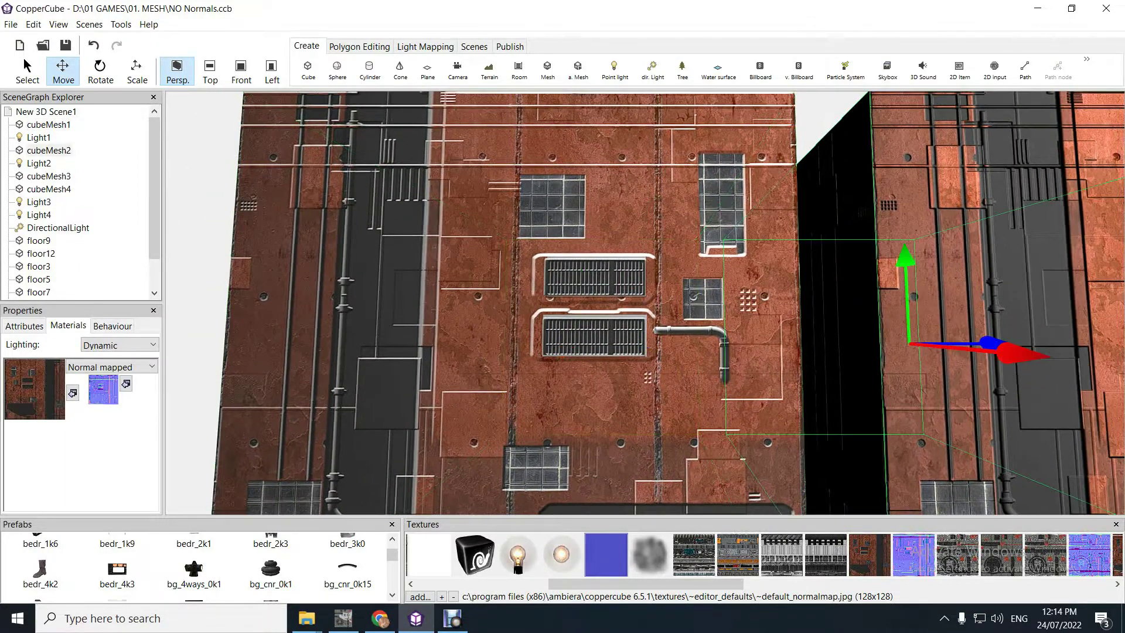
{"action": "left_click_drag", "start_coordinate": [972, 305], "coordinate": [996, 331]}
{"action": "key", "text": "Right"}
{"action": "key", "text": "Left"}
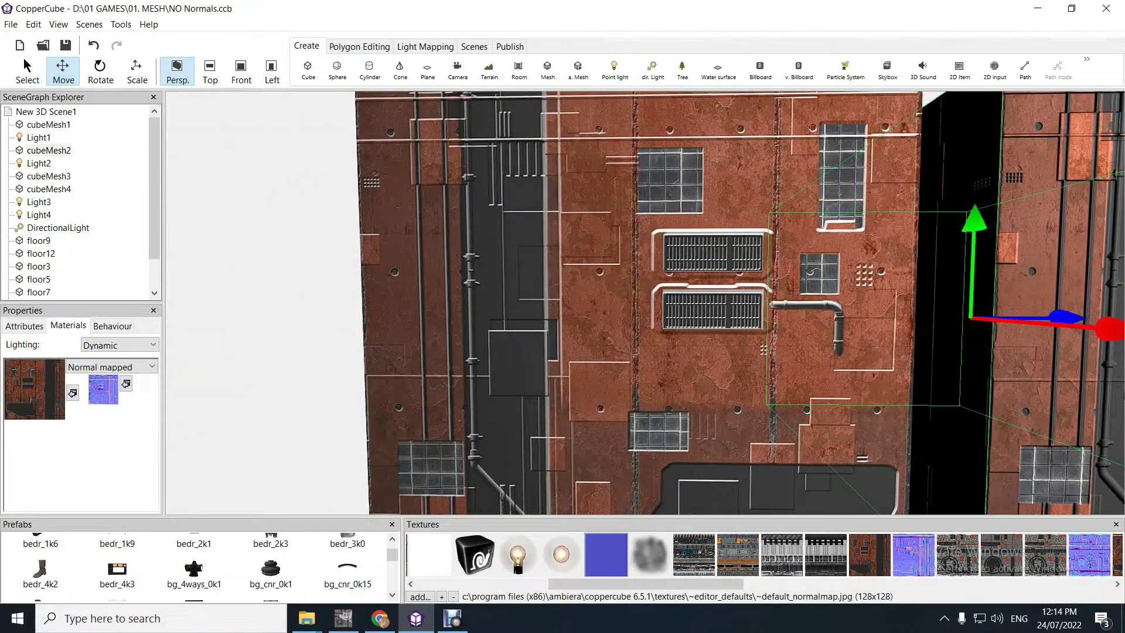
Select the red cube with the default normal map and assign sci-fi structure 13_4k_normal.jpg as its normal map.
{"action": "left_click", "coordinate": [674, 346]}
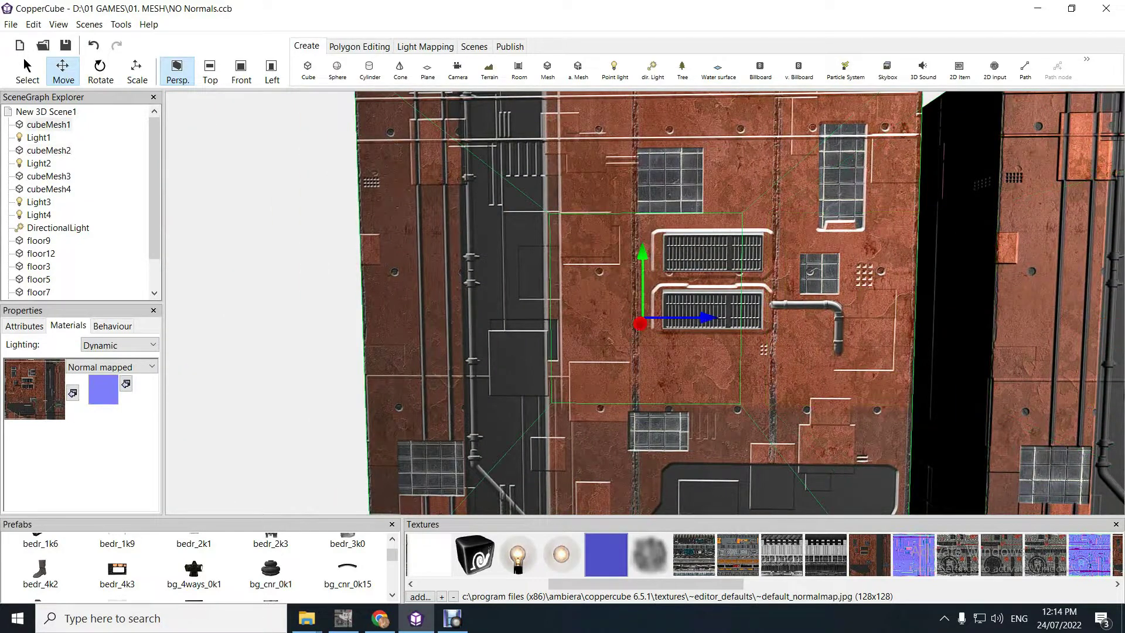
{"action": "left_click_drag", "start_coordinate": [645, 584], "coordinate": [702, 584]}
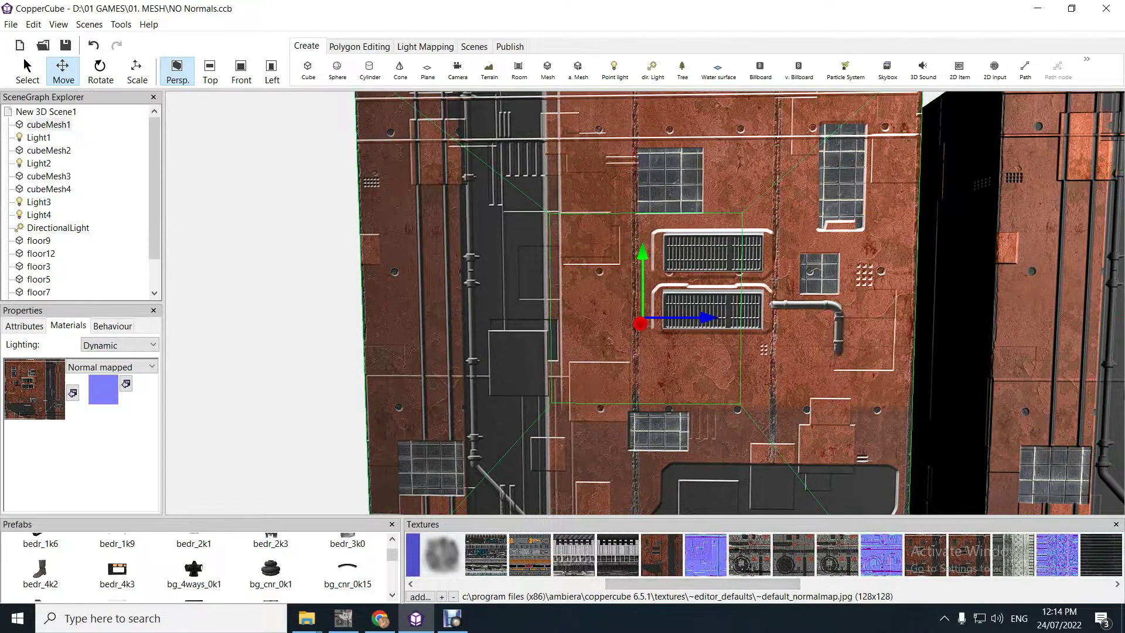
{"action": "left_click", "coordinate": [706, 555]}
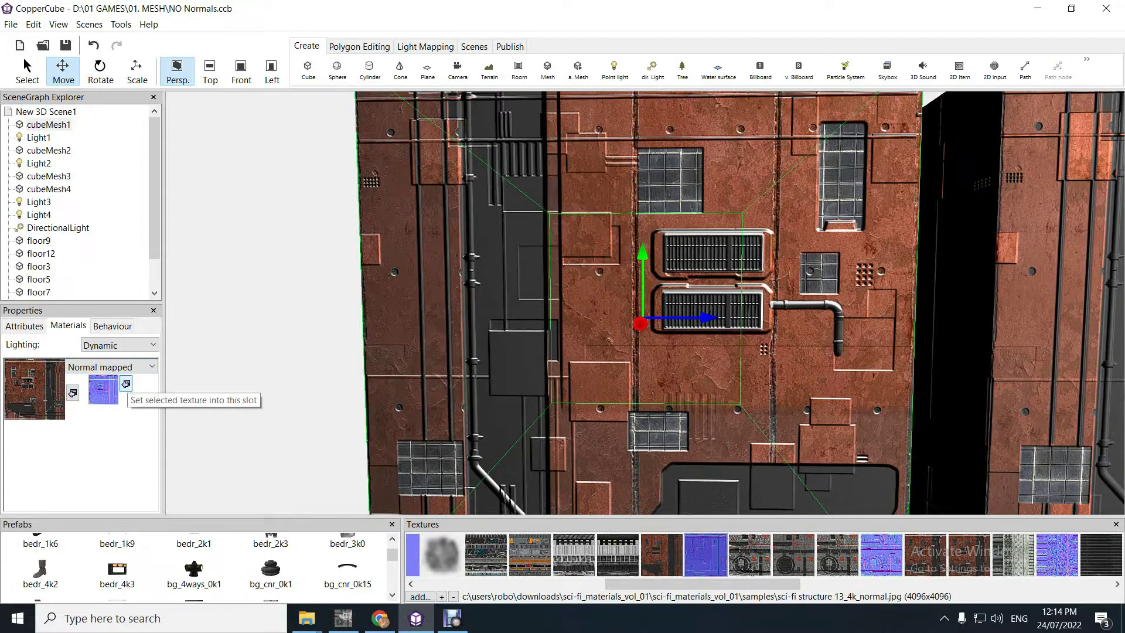
{"action": "left_click", "coordinate": [125, 383]}
Examine the relief on the newly normal-mapped red cube and compare it with the neighbouring red cube from several angles.
{"action": "scroll", "coordinate": [644, 303], "scroll_direction": "up", "scroll_amount": 5}
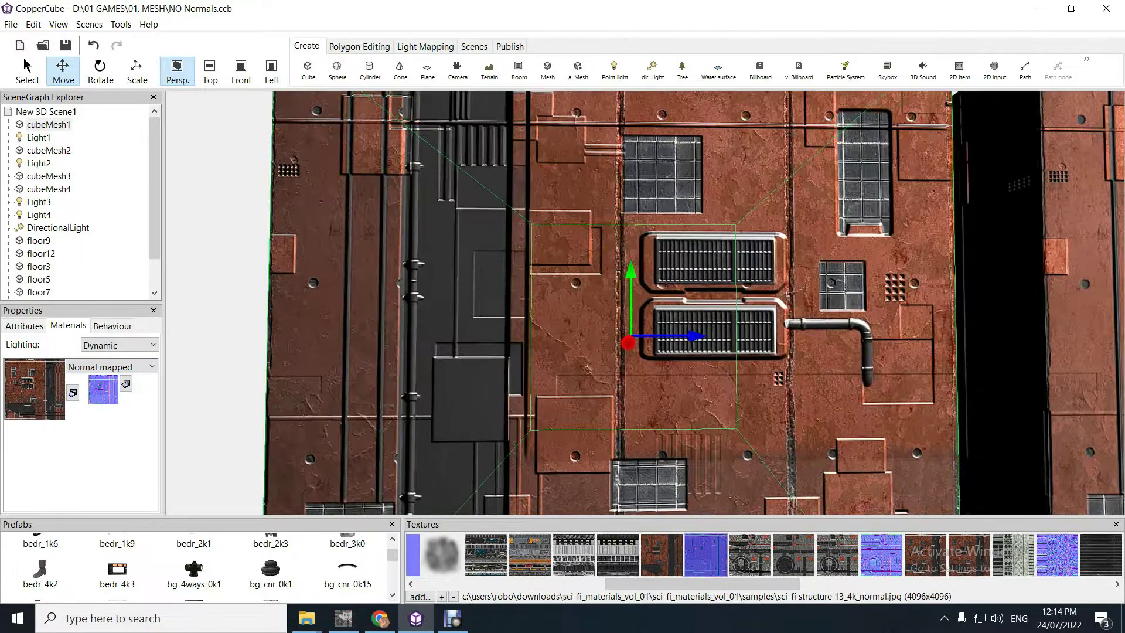
{"action": "scroll", "coordinate": [645, 303], "scroll_direction": "down", "scroll_amount": 2}
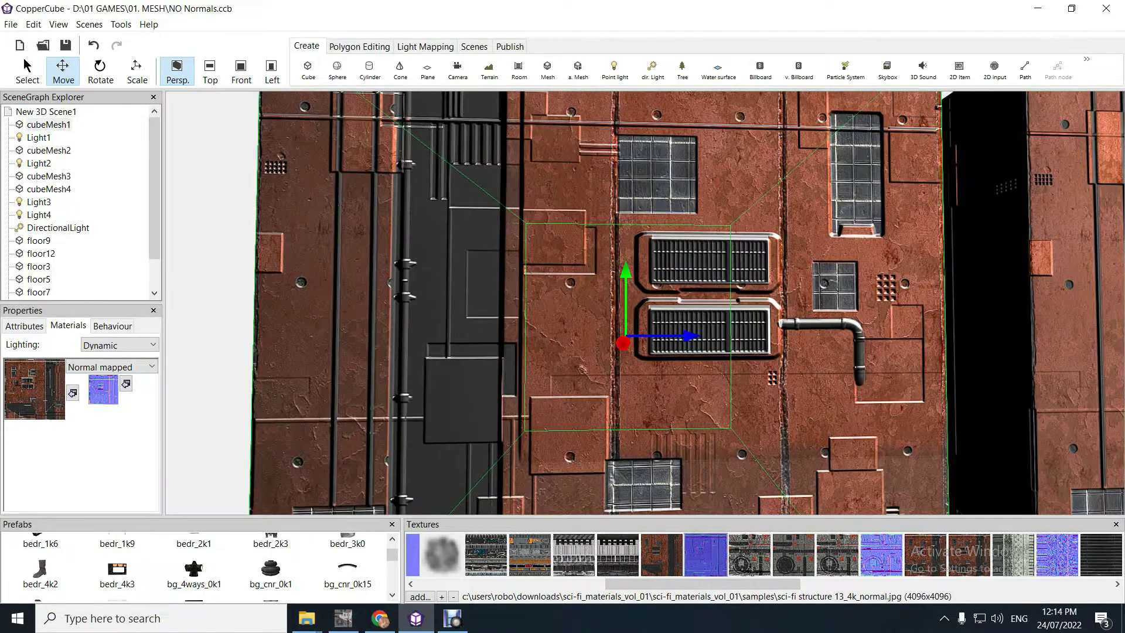
{"action": "right_click_drag", "start_coordinate": [645, 303], "coordinate": [637, 363]}
{"action": "right_click_drag", "start_coordinate": [597, 306], "coordinate": [679, 289]}
{"action": "key", "text": "Right"}
{"action": "right_click_drag", "start_coordinate": [516, 300], "coordinate": [679, 355]}
{"action": "key", "text": "Down"}
{"action": "key", "text": "Left"}
{"action": "key", "text": "Up"}
{"action": "key", "text": "Up"}
{"action": "key", "text": "Down"}
{"action": "key", "text": "Right"}
{"action": "right_click_drag", "start_coordinate": [644, 303], "coordinate": [581, 245]}
{"action": "key", "text": "Up"}
{"action": "key", "text": "Down"}
{"action": "key", "text": "Up"}
{"action": "mouse_move", "coordinate": [729, 320]}
{"action": "right_mouse_down"}
{"action": "mouse_move", "coordinate": [808, 321]}
{"action": "mouse_move", "coordinate": [703, 320]}
{"action": "mouse_move", "coordinate": [720, 328]}
{"action": "right_mouse_up"}
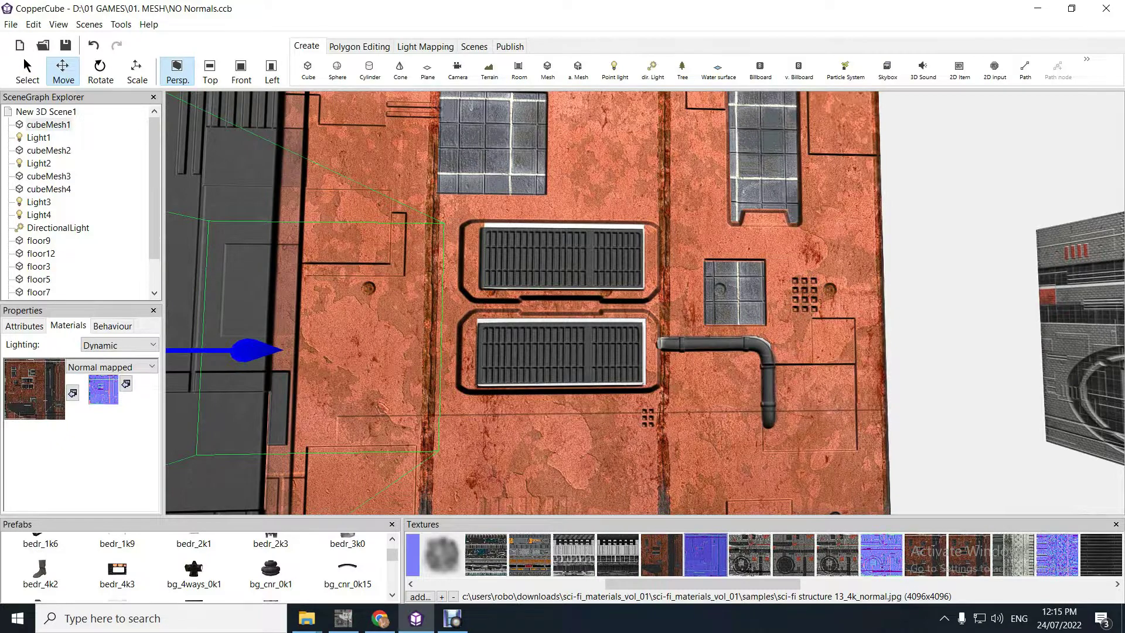
{"action": "right_click_drag", "start_coordinate": [720, 328], "coordinate": [702, 328]}
Select the neighbouring red cube to check its normal map, and reselect the cube with the newly assigned map.
{"action": "left_click", "coordinate": [702, 328]}
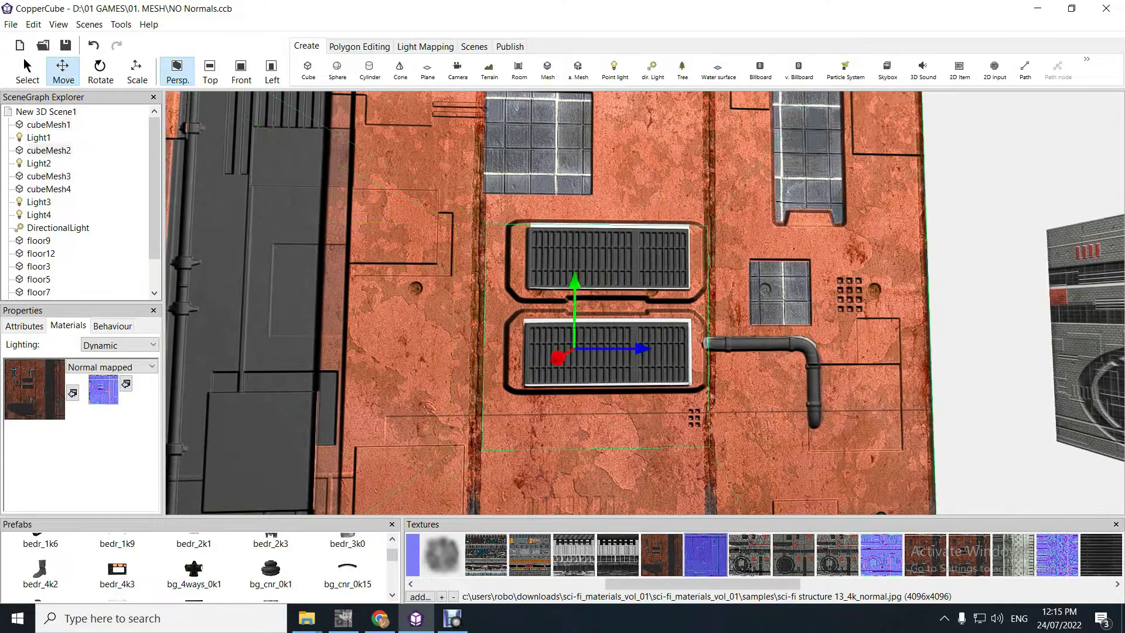
{"action": "mouse_move", "coordinate": [701, 328]}
{"action": "right_mouse_down"}
{"action": "mouse_move", "coordinate": [695, 350]}
{"action": "mouse_move", "coordinate": [702, 329]}
{"action": "right_mouse_up"}
{"action": "key", "text": "a"}
{"action": "key", "text": "s"}
{"action": "left_click", "coordinate": [701, 329]}
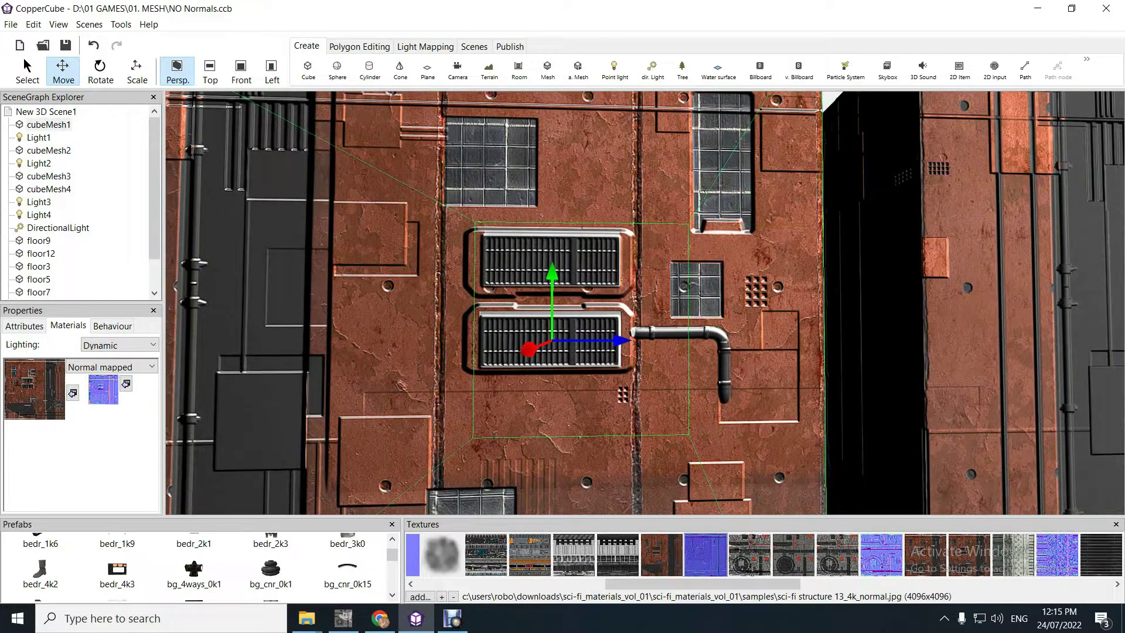
Inspect the vents, pipes and panel edges of the reselected red cube up close and beside its neighbour.
{"action": "key", "text": "Up"}
{"action": "key", "text": "Up"}
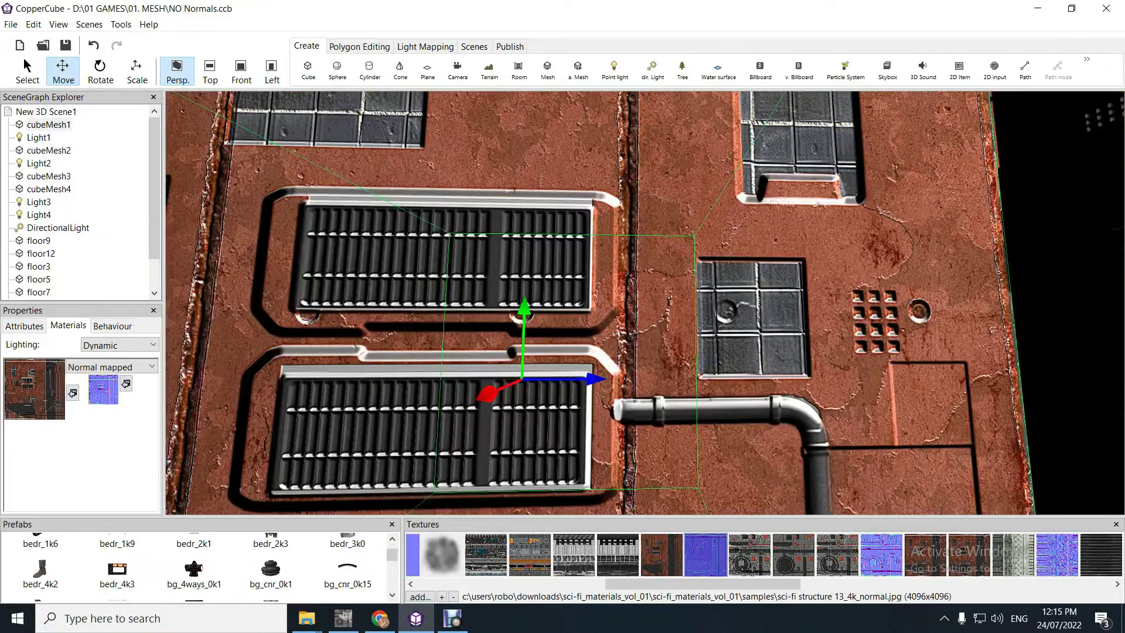
{"action": "key", "text": "Down"}
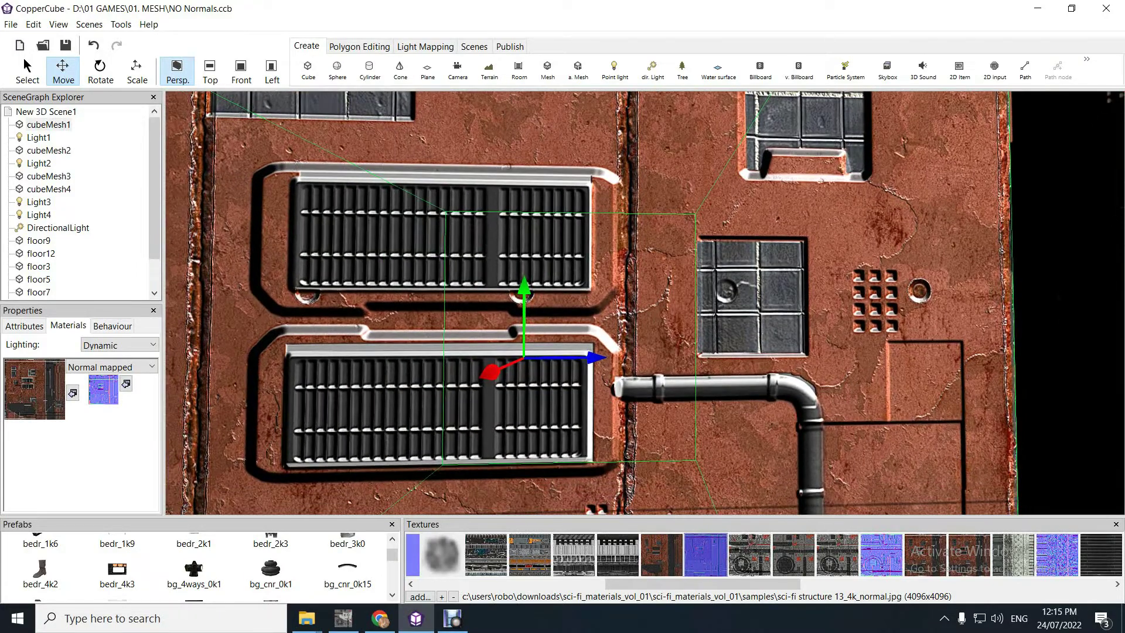
{"action": "key", "text": "Down"}
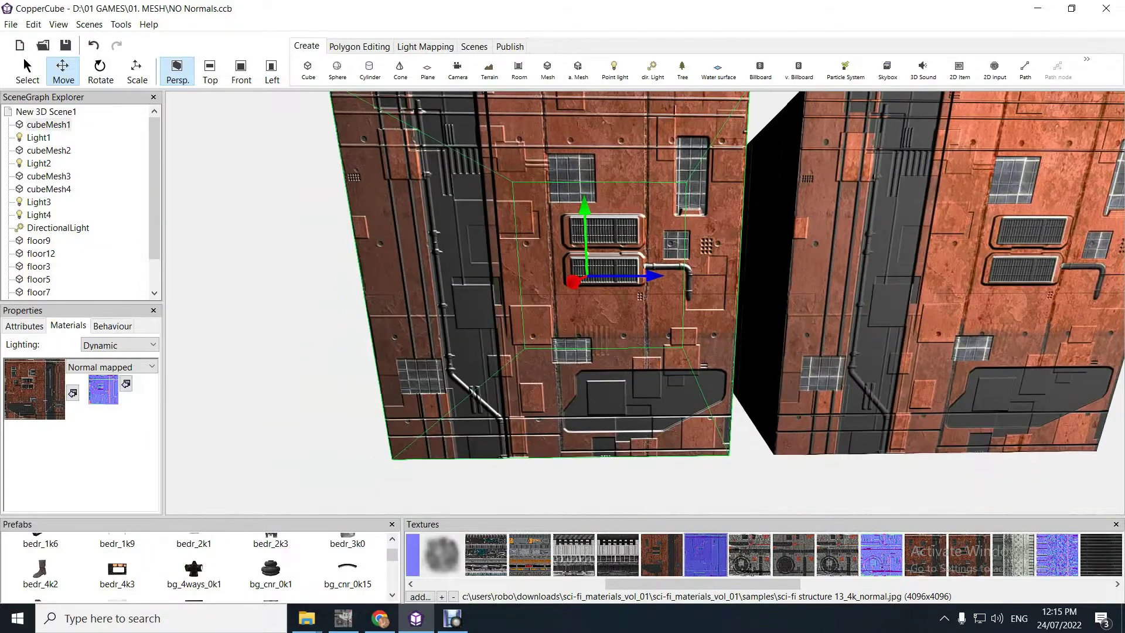
{"action": "key", "text": "Up"}
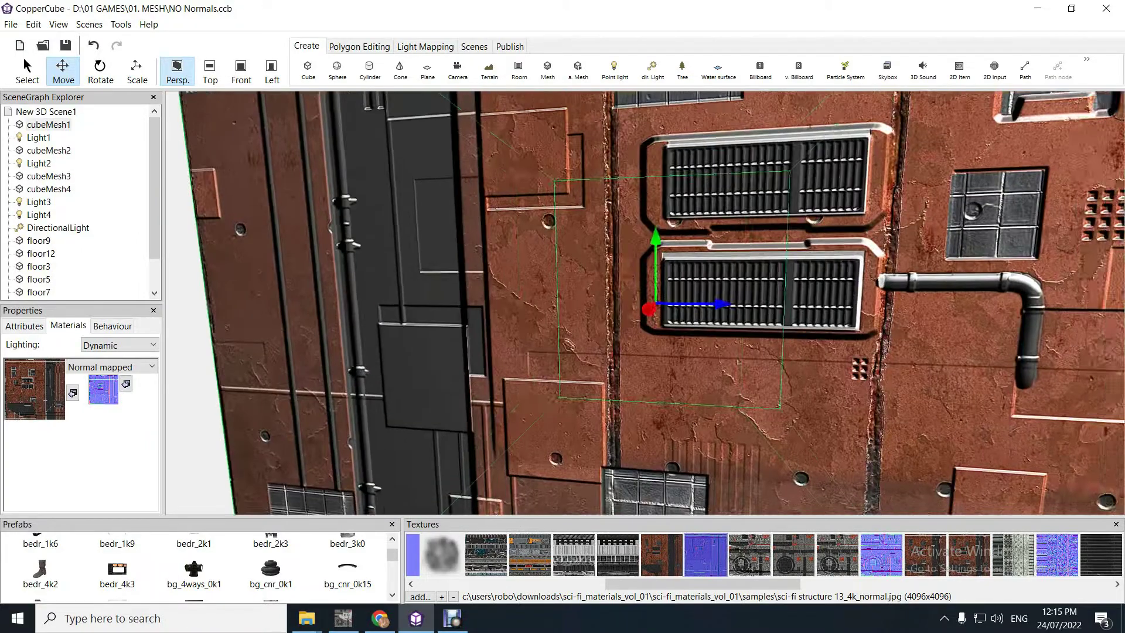
{"action": "key", "text": "Down"}
{"action": "key", "text": "Up"}
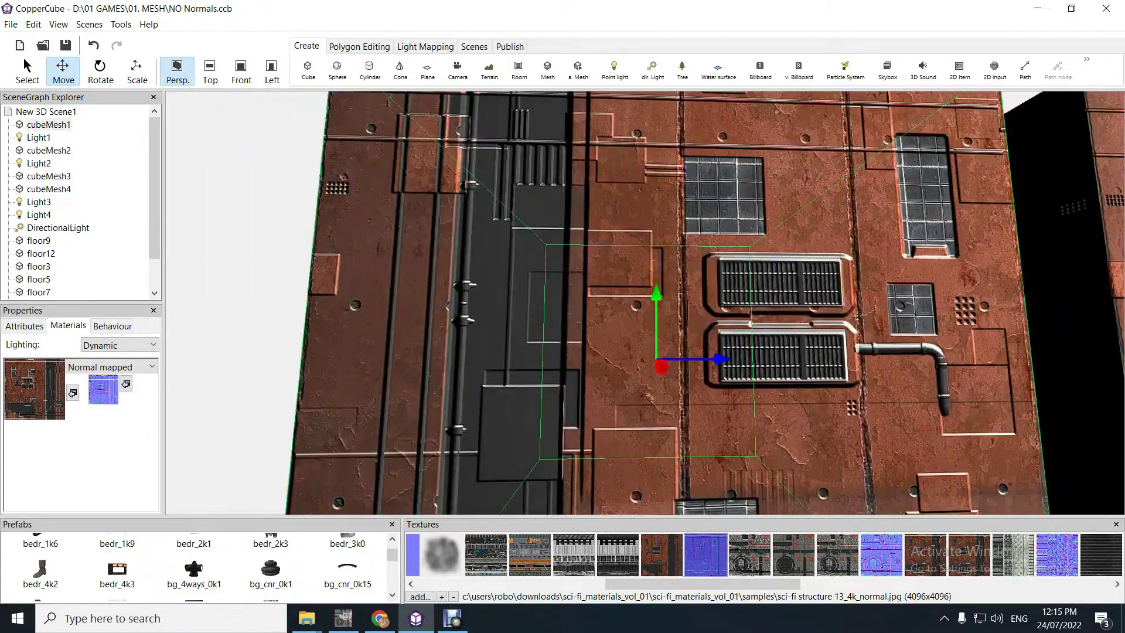
{"action": "key", "text": "Down"}
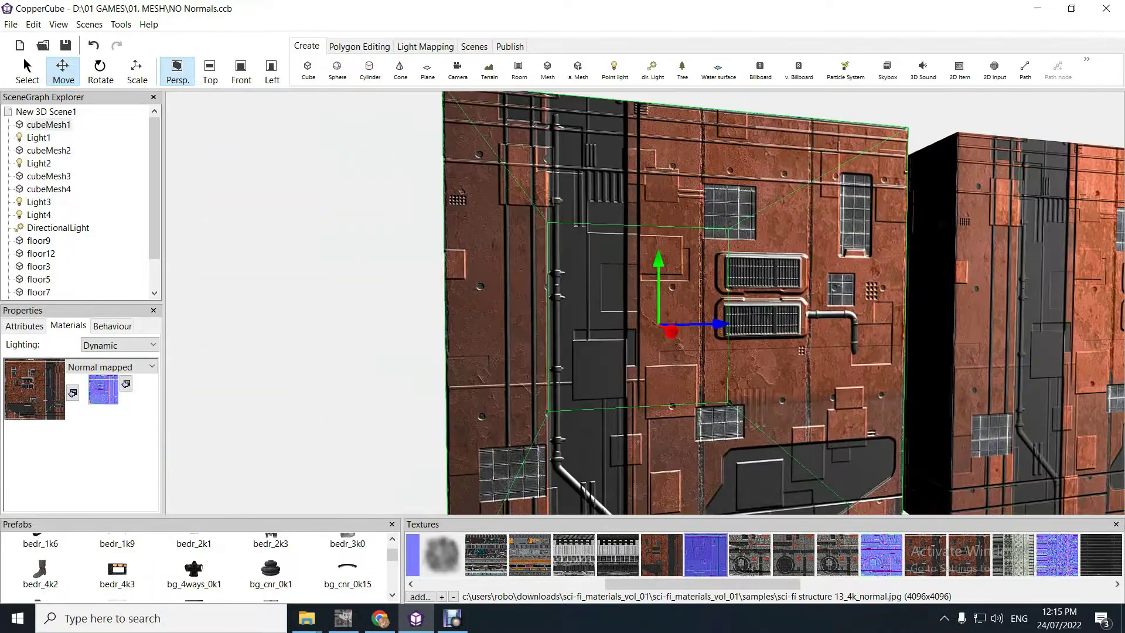
{"action": "key", "text": "Right"}
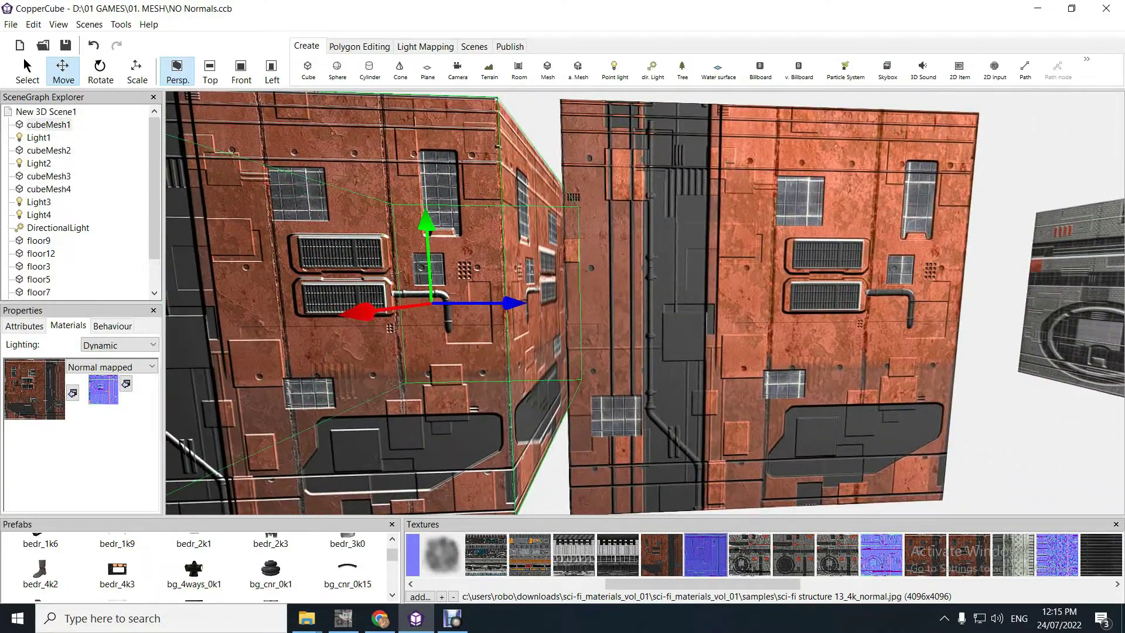
{"action": "key", "text": "Right"}
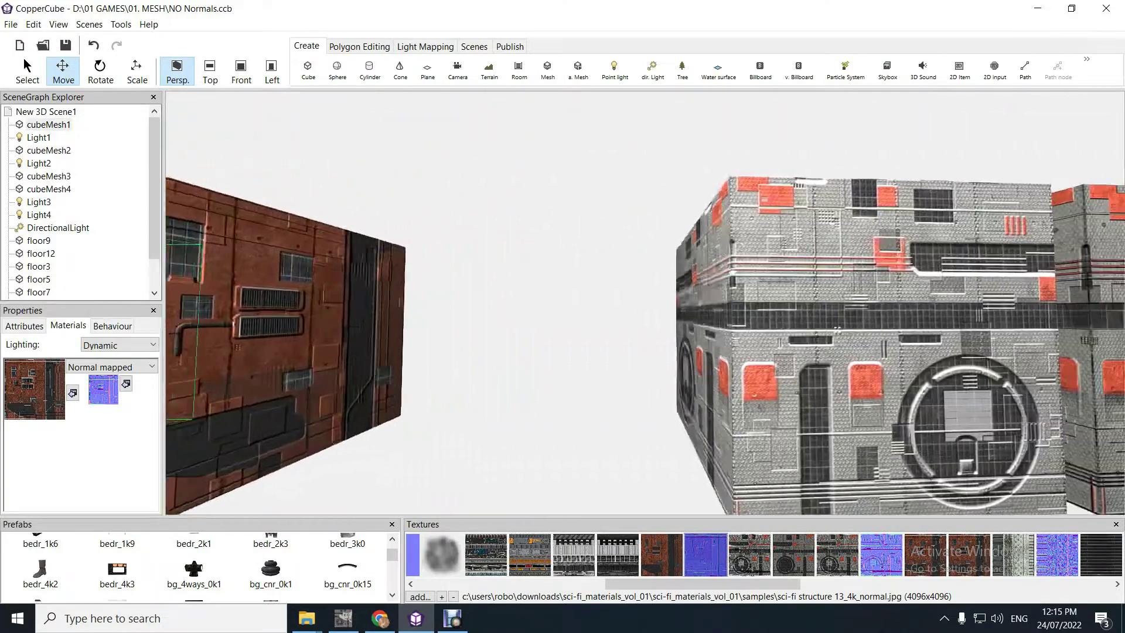
Select the brightly lit grey cube and assign sci-fi structure 17_4k_normal.jpg as its normal map.
{"action": "key", "text": "Up"}
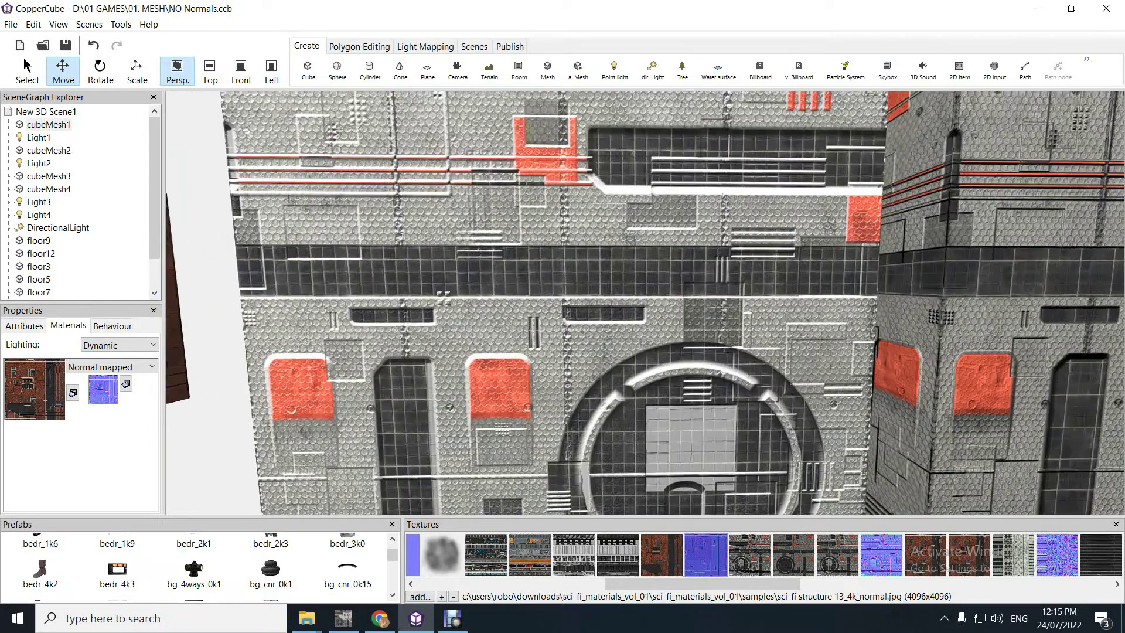
{"action": "left_click", "coordinate": [586, 305]}
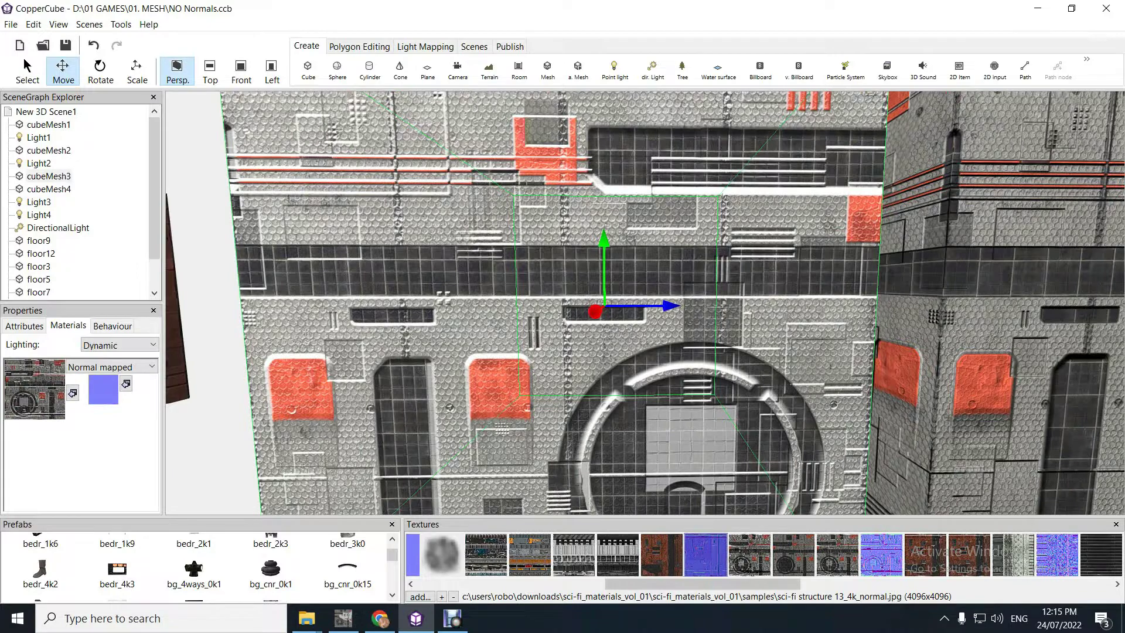
{"action": "left_click", "coordinate": [881, 555]}
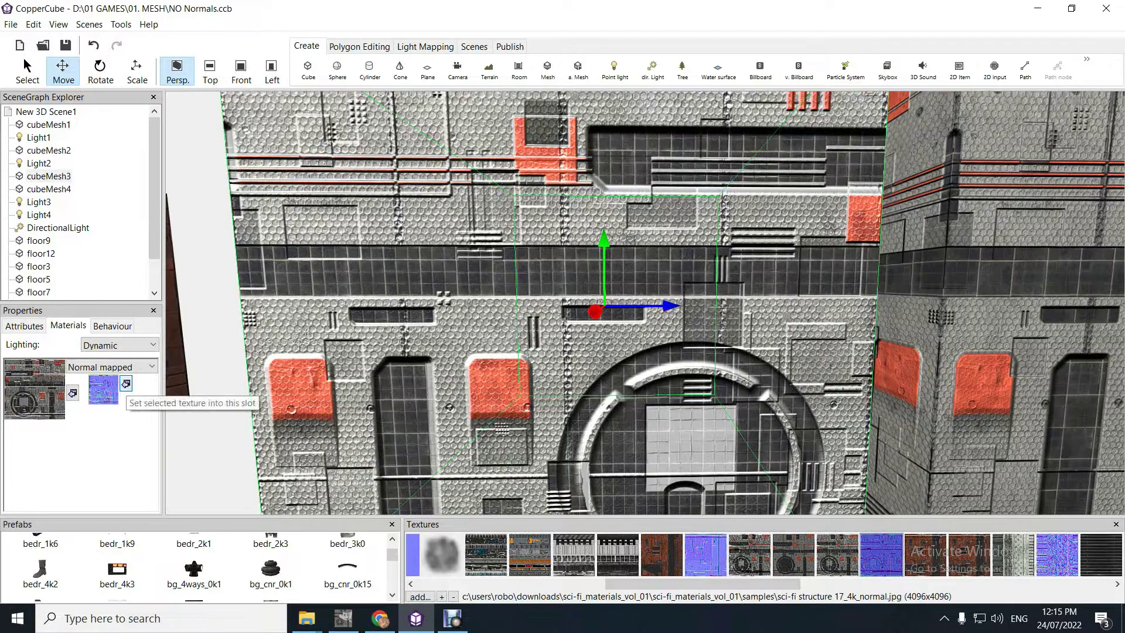
{"action": "left_click", "coordinate": [126, 384]}
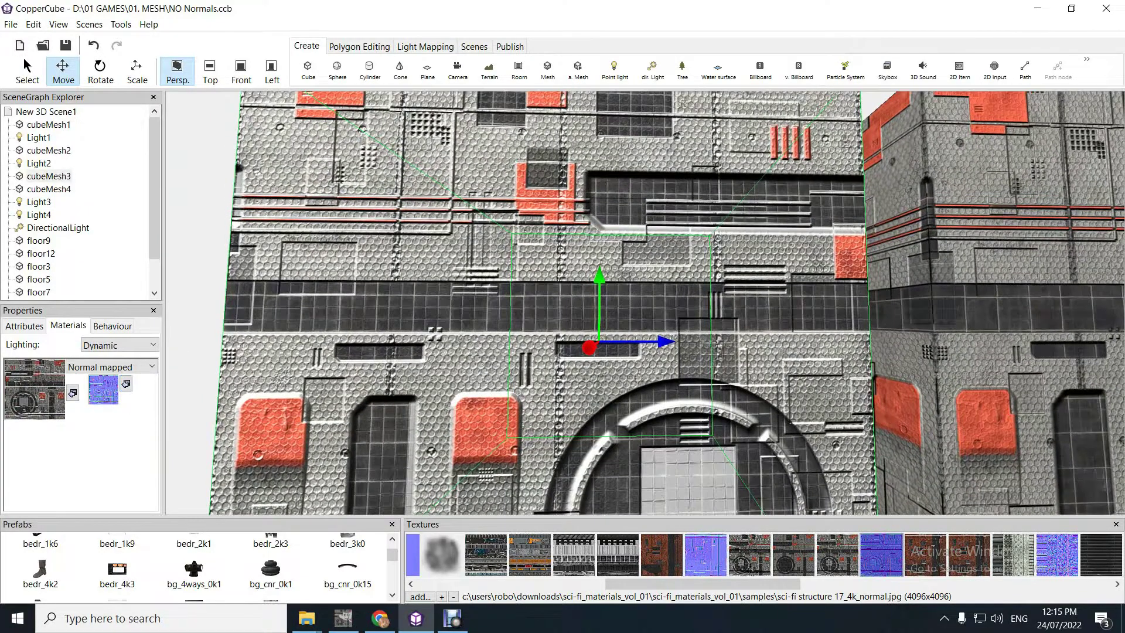
{"action": "key", "text": "s"}
{"action": "right_click_drag", "start_coordinate": [644, 303], "coordinate": [644, 364]}
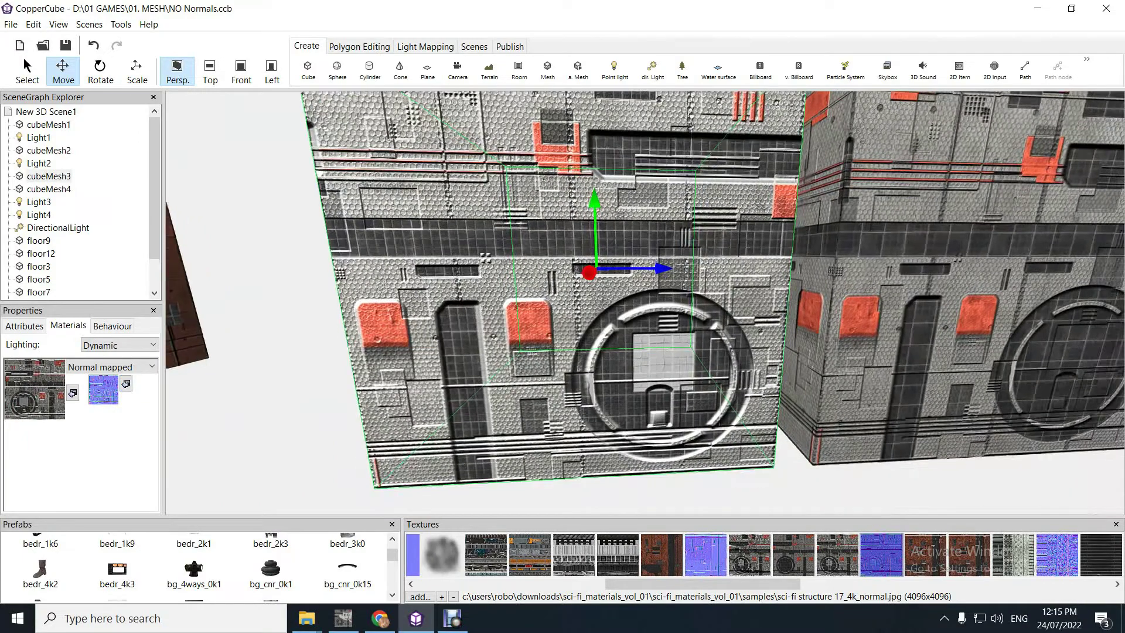
Examine the relief on the newly normal-mapped grey cube up close and compare it with the neighbouring grey cube.
{"action": "scroll", "coordinate": [644, 304], "scroll_direction": "up", "scroll_amount": 5}
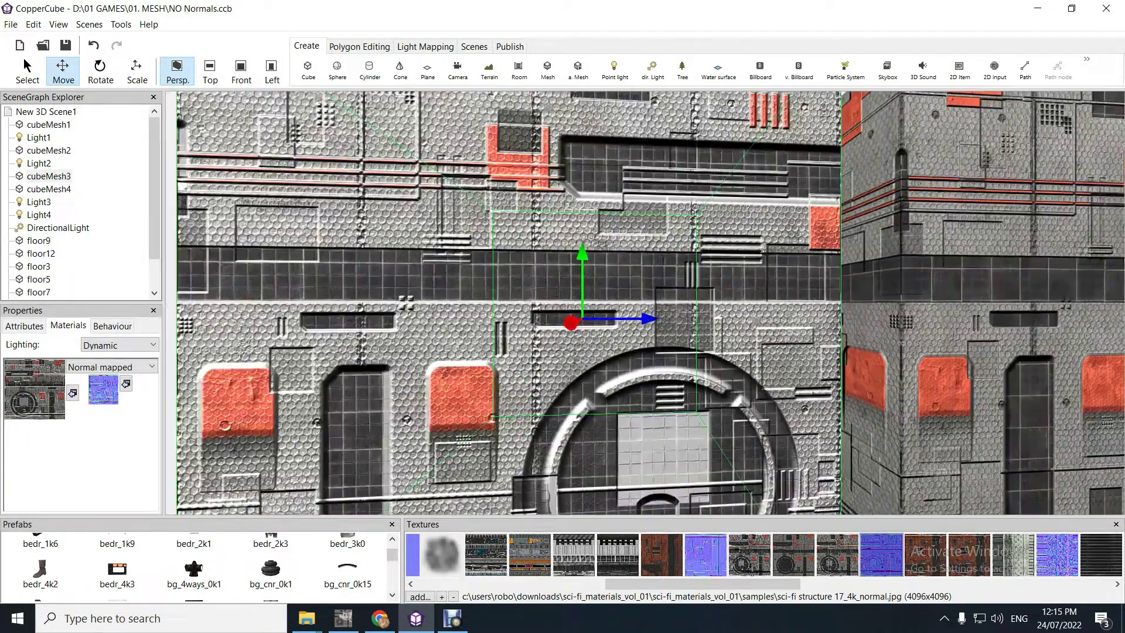
{"action": "scroll", "coordinate": [644, 303], "scroll_direction": "down", "scroll_amount": 1}
{"action": "key", "text": "s"}
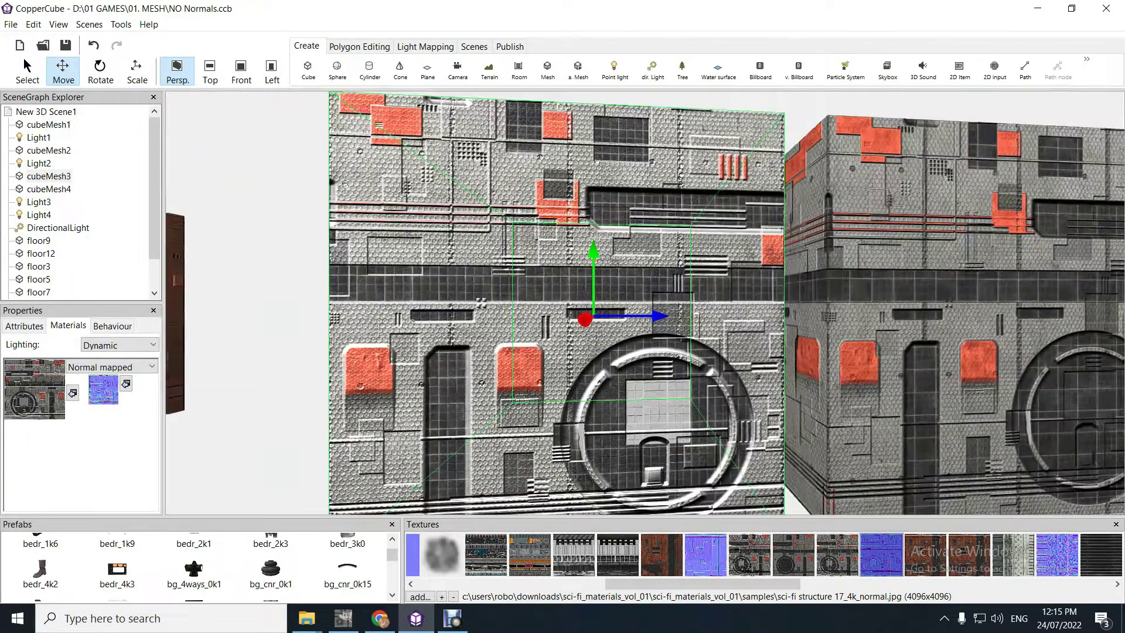
{"action": "key", "text": "w"}
{"action": "key", "text": "s"}
{"action": "mouse_move", "coordinate": [645, 303]}
{"action": "right_mouse_down"}
{"action": "mouse_move", "coordinate": [644, 334]}
{"action": "mouse_move", "coordinate": [644, 316]}
{"action": "right_mouse_up"}
{"action": "key", "text": "d"}
{"action": "key", "text": "d"}
{"action": "key", "text": "w"}
{"action": "key", "text": "s"}
{"action": "scroll", "coordinate": [644, 305], "scroll_direction": "down", "scroll_amount": 2}
Select the darker neighbouring grey cube to check its normal map, and reselect the brightly lit grey cube.
{"action": "left_click", "coordinate": [644, 305]}
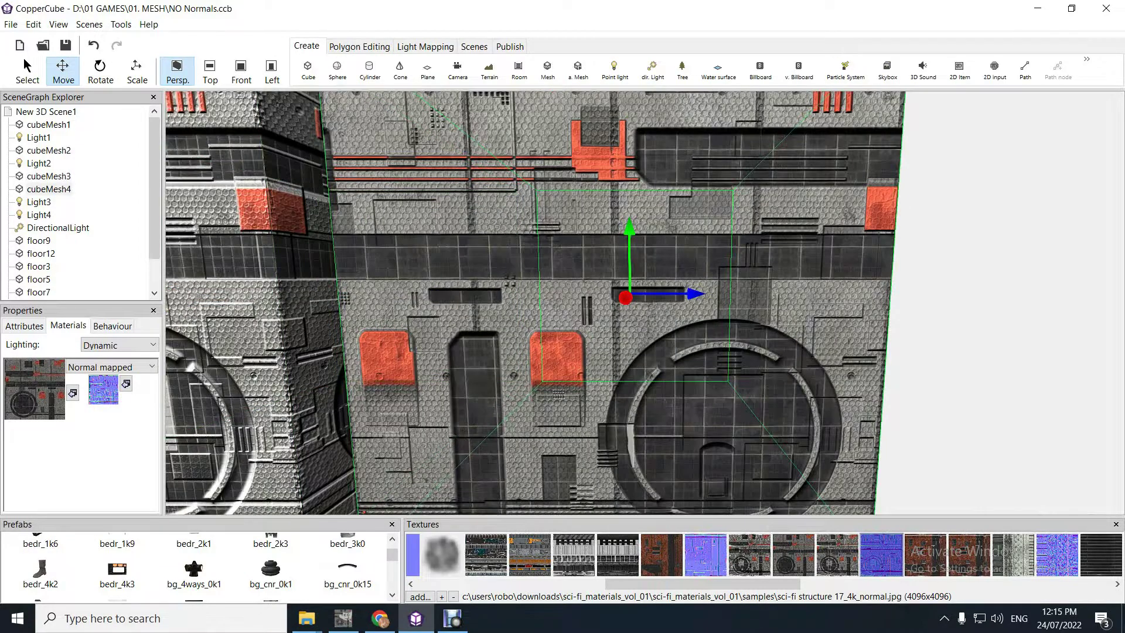
{"action": "right_click_drag", "start_coordinate": [504, 328], "coordinate": [499, 305]}
{"action": "key", "text": "a"}
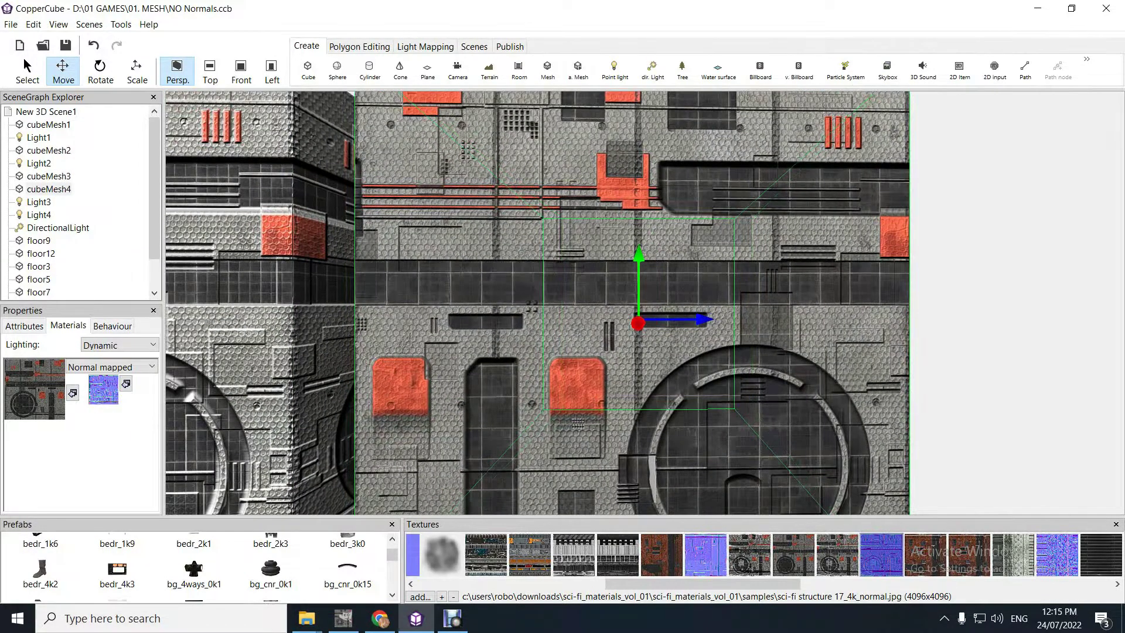
{"action": "key", "text": "s"}
{"action": "key", "text": "s"}
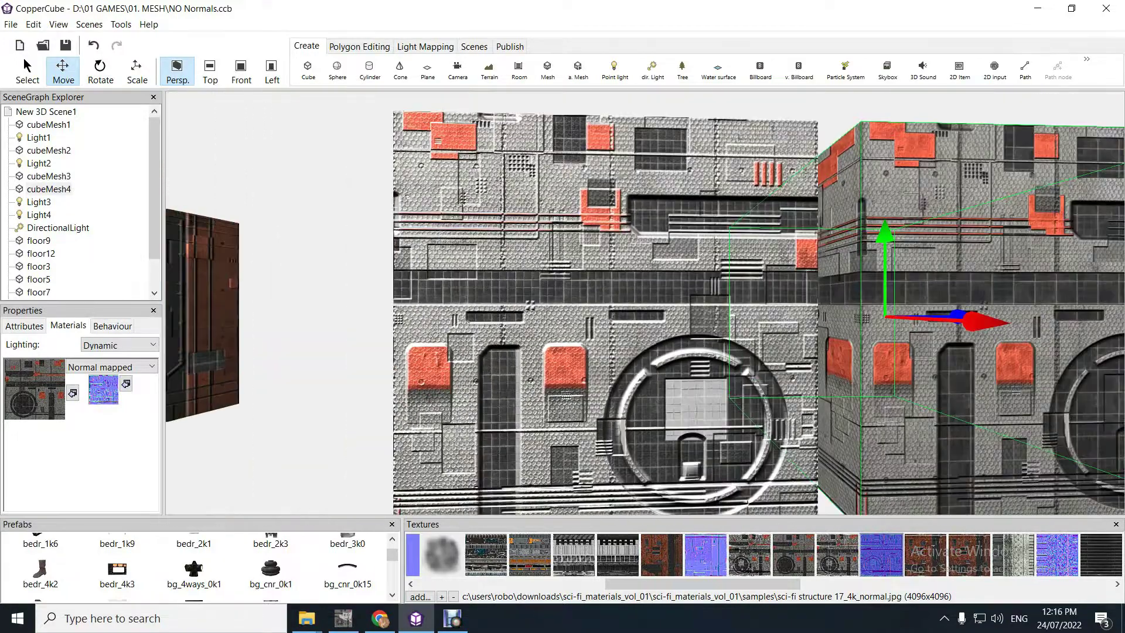
{"action": "left_click_drag", "start_coordinate": [563, 316], "coordinate": [560, 346]}
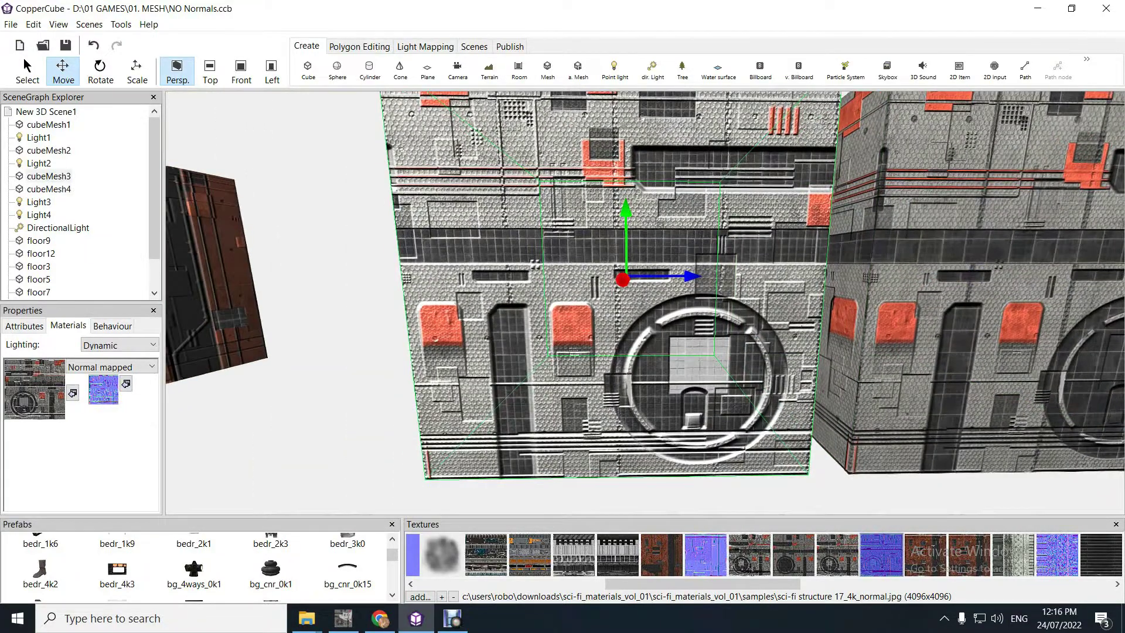
Inspect the brightly lit grey cube's hexagon pattern and vents, and set its material type to Solid.
{"action": "scroll", "coordinate": [644, 304], "scroll_direction": "up", "scroll_amount": 3}
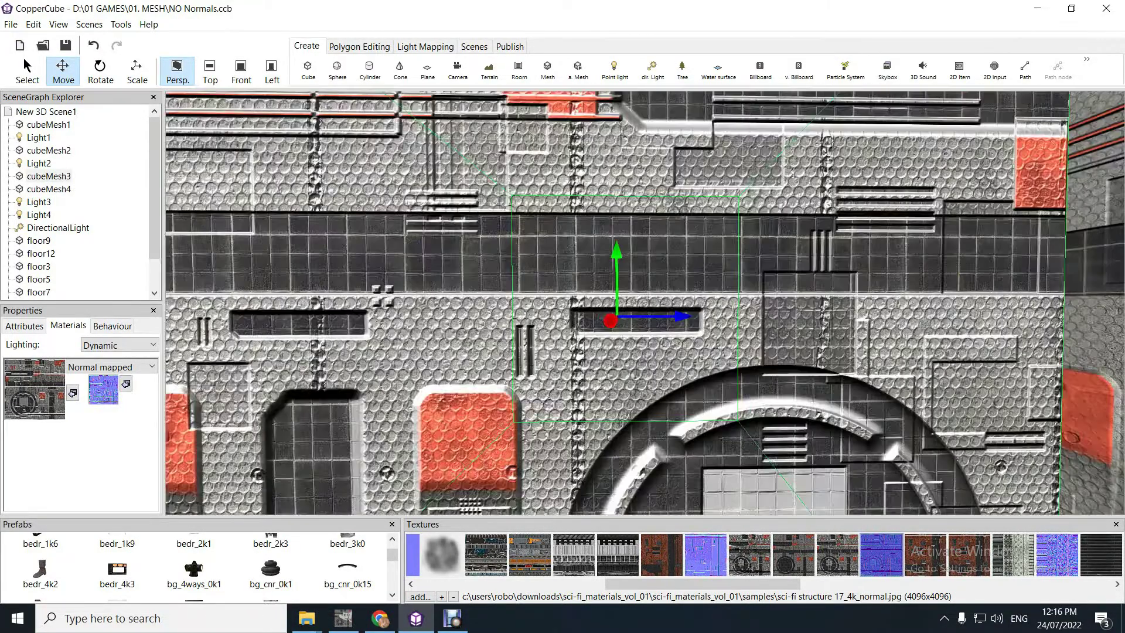
{"action": "scroll", "coordinate": [644, 304], "scroll_direction": "up", "scroll_amount": 2}
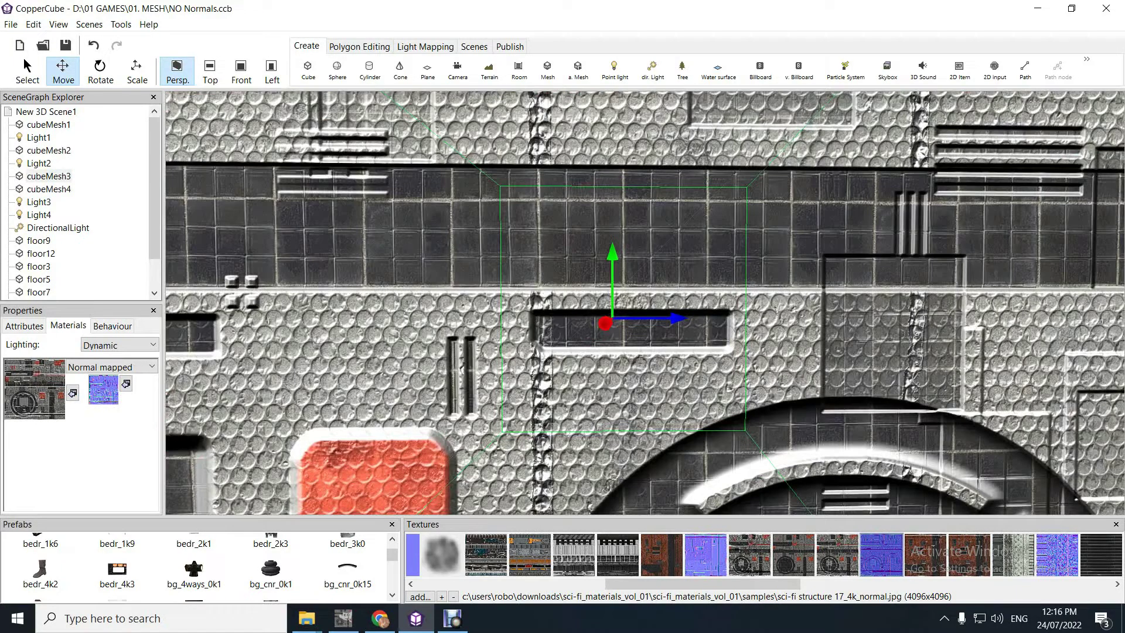
{"action": "left_click_drag", "start_coordinate": [645, 304], "coordinate": [595, 296]}
{"action": "scroll", "coordinate": [644, 302], "scroll_direction": "down", "scroll_amount": 4}
{"action": "key", "text": "Up"}
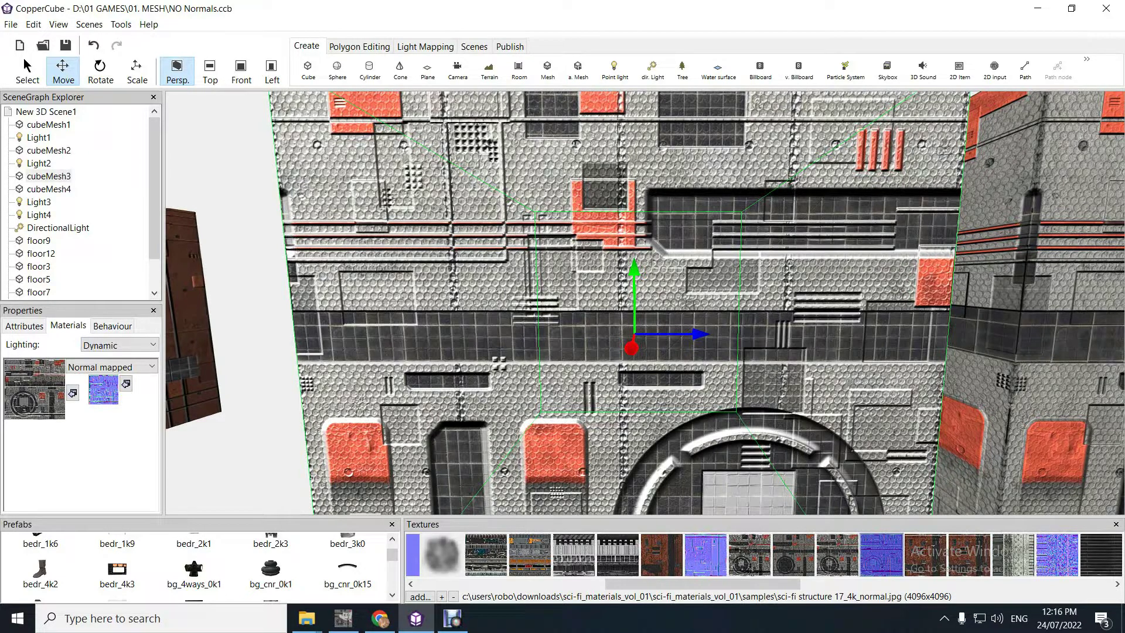
{"action": "left_click", "coordinate": [111, 367]}
{"action": "left_click", "coordinate": [97, 380]}
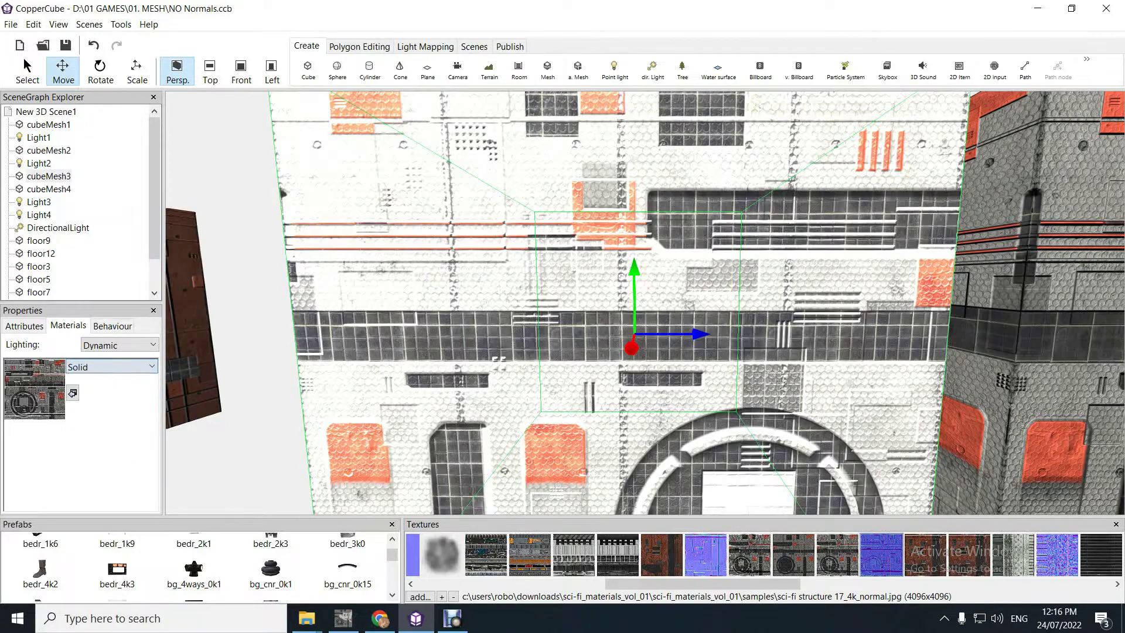
Select the distant lights beyond the grey cubes and move Light4 away from the floor panels.
{"action": "left_click_drag", "start_coordinate": [586, 293], "coordinate": [732, 340]}
{"action": "scroll", "coordinate": [644, 303], "scroll_direction": "down", "scroll_amount": 8}
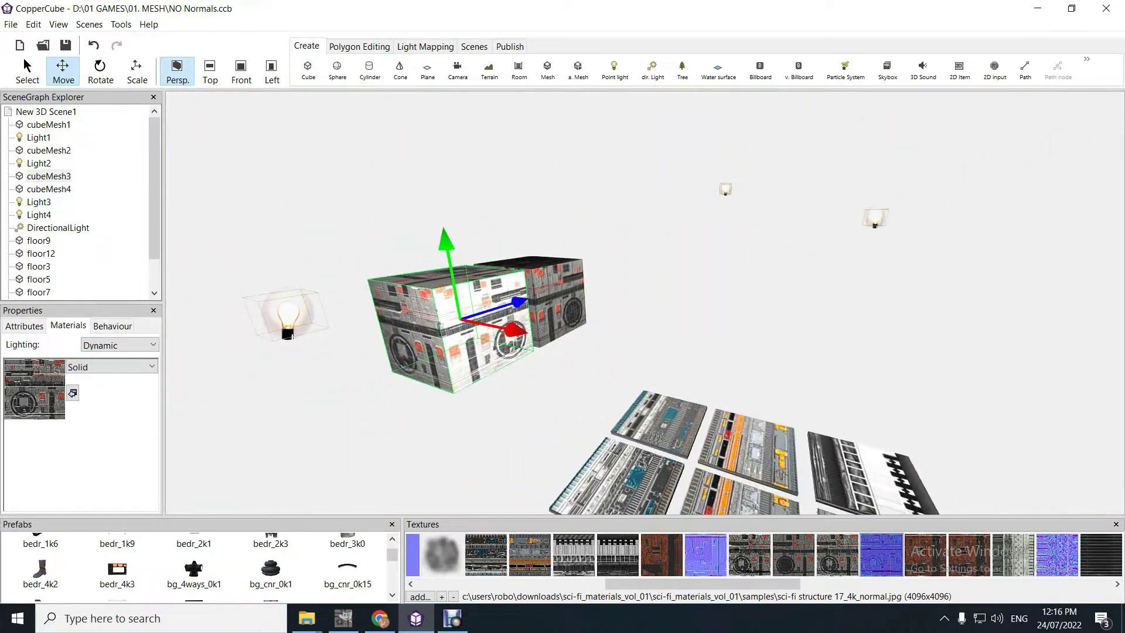
{"action": "left_click", "coordinate": [726, 189]}
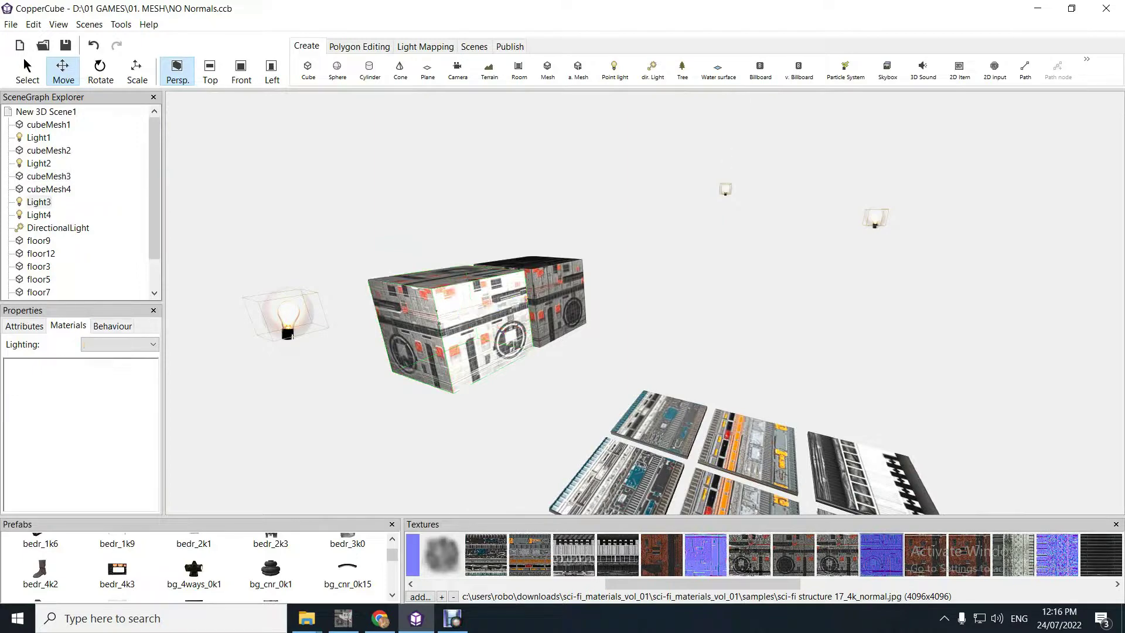
{"action": "left_click", "coordinate": [875, 218]}
{"action": "key", "text": "Delete"}
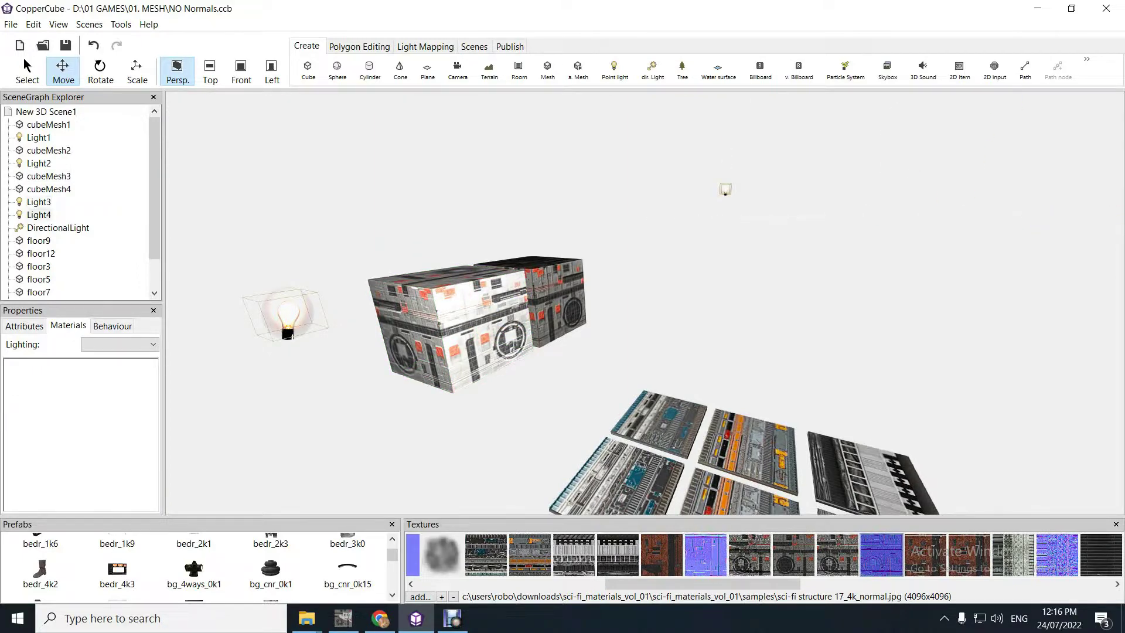
Move Light2 away from the grey cubes towards the red cubes.
{"action": "left_click_drag", "start_coordinate": [469, 304], "coordinate": [687, 277]}
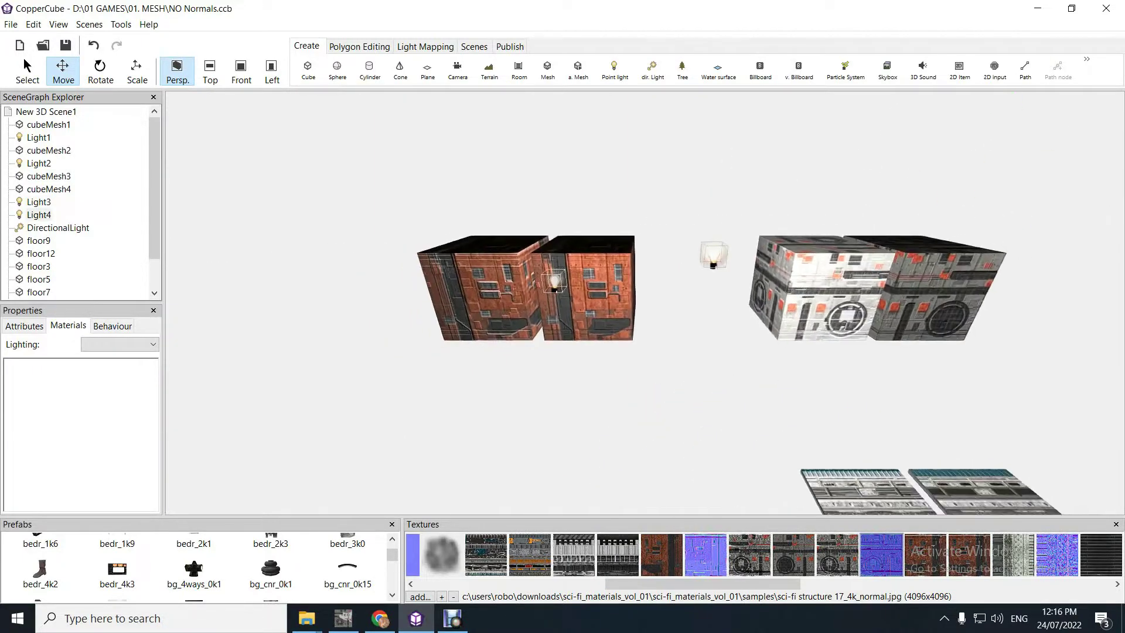
{"action": "left_click", "coordinate": [713, 255]}
{"action": "left_click_drag", "start_coordinate": [780, 254], "coordinate": [620, 255]}
{"action": "left_click_drag", "start_coordinate": [620, 363], "coordinate": [767, 357]}
Compare the solid grey cube's baked relief with its normal-mapped neighbour, both up close and from a distance.
{"action": "key", "text": "Up"}
{"action": "key", "text": "Up"}
{"action": "key", "text": "Up"}
{"action": "key", "text": "Up"}
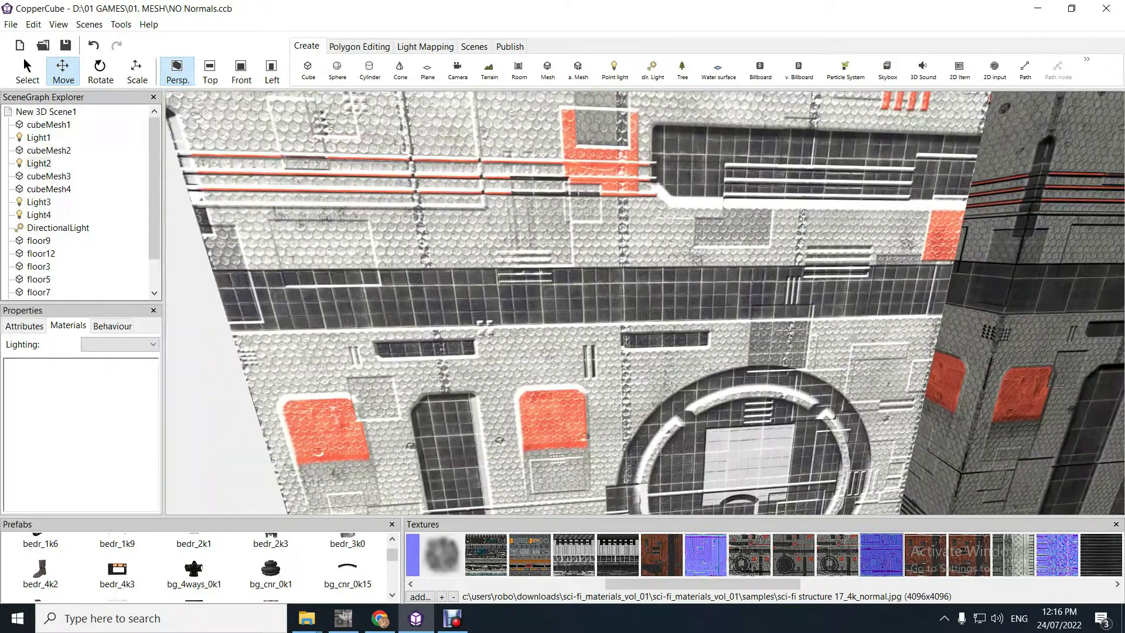
{"action": "left_click_drag", "start_coordinate": [644, 317], "coordinate": [618, 387]}
{"action": "key", "text": "Down"}
{"action": "key", "text": "Down"}
{"action": "key", "text": "Down"}
{"action": "key", "text": "Down"}
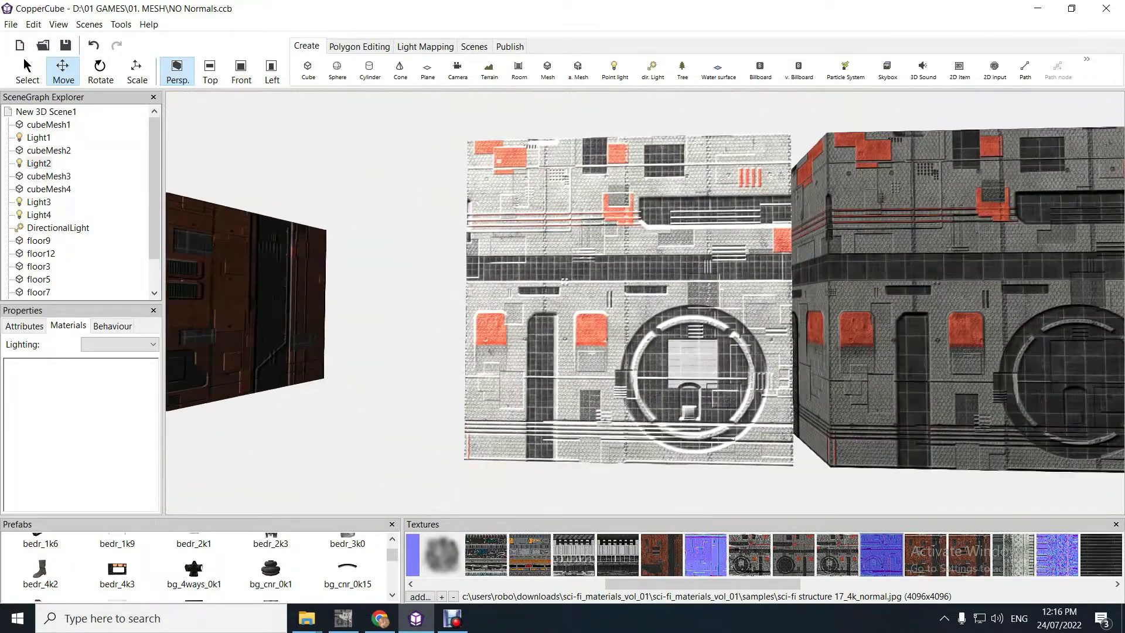
{"action": "key", "text": "Up"}
{"action": "key", "text": "Up"}
{"action": "key", "text": "Up"}
{"action": "key", "text": "Up"}
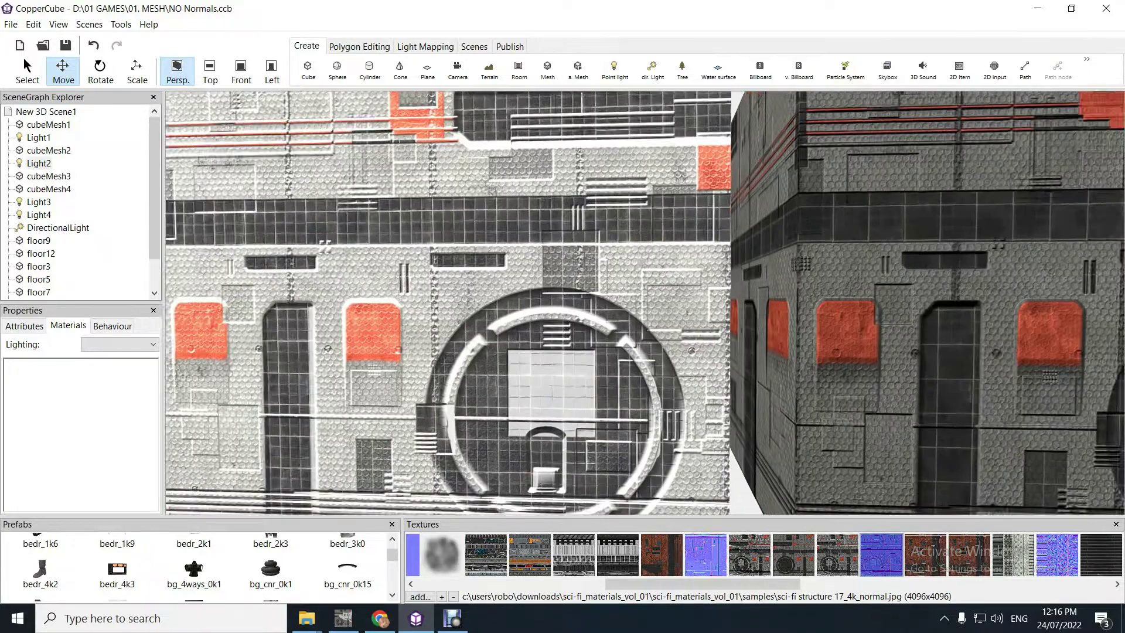
{"action": "key", "text": "Down"}
{"action": "key", "text": "Down"}
Examine the paired sci-fi floor panels and compare the relief on the two teal-and-grey ones at different distances.
{"action": "left_click_drag", "start_coordinate": [644, 305], "coordinate": [433, 363]}
{"action": "key", "text": "Up"}
{"action": "key", "text": "Up"}
{"action": "key", "text": "Up"}
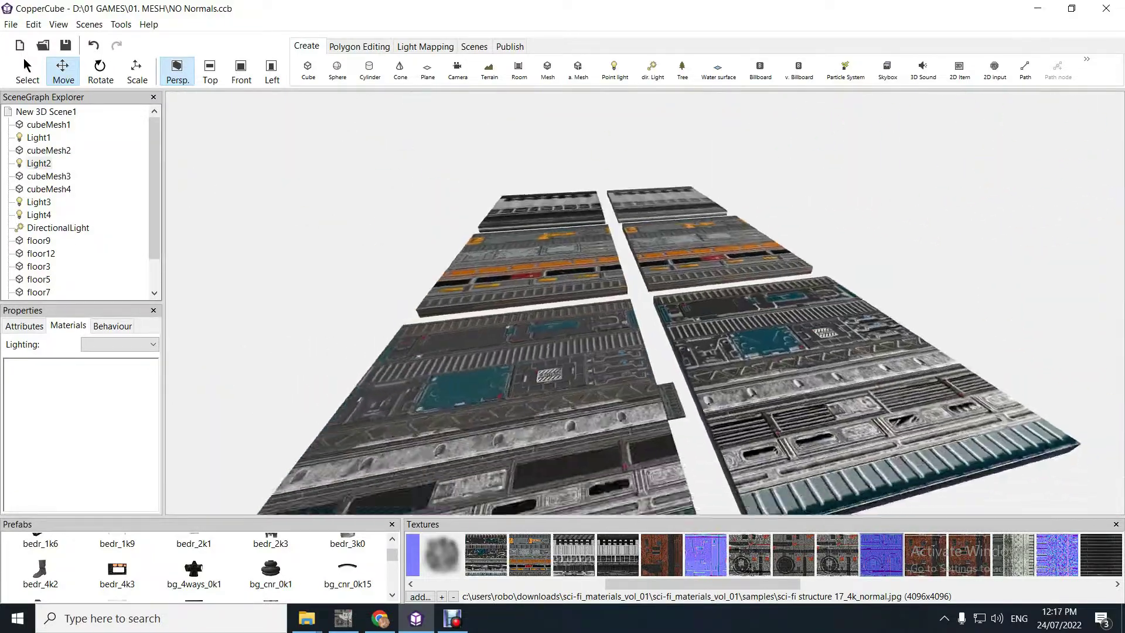
{"action": "key", "text": "Down"}
{"action": "key", "text": "Down"}
{"action": "key", "text": "Down"}
{"action": "key", "text": "Down"}
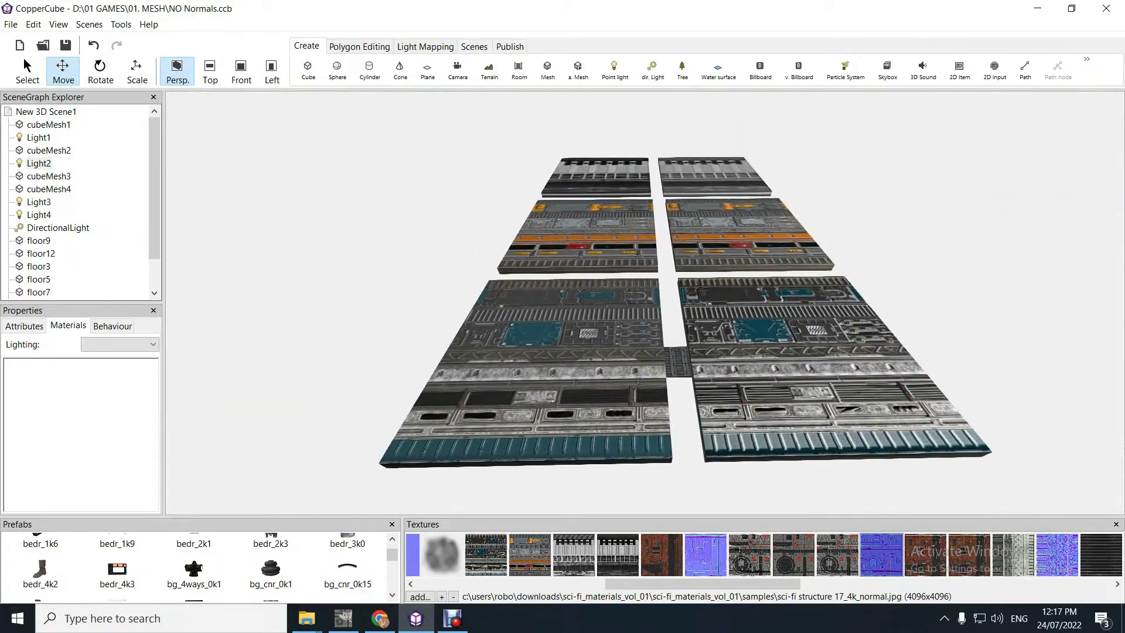
{"action": "key", "text": "Up"}
{"action": "key", "text": "Up"}
{"action": "key", "text": "Up"}
{"action": "key", "text": "Up"}
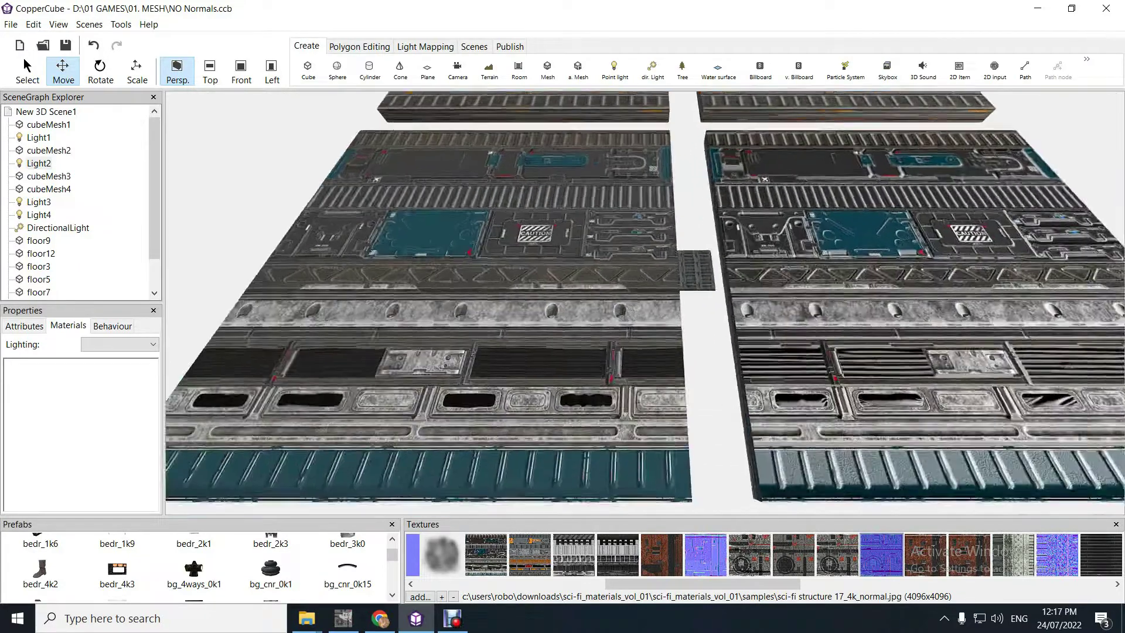
{"action": "key", "text": "Down"}
{"action": "key", "text": "Down"}
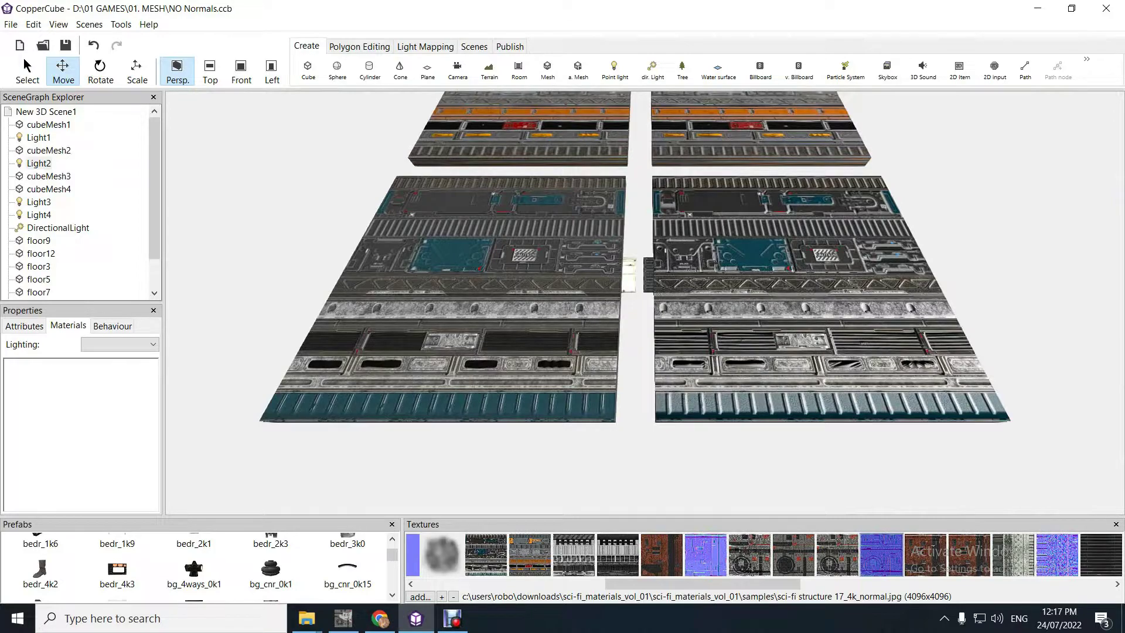
{"action": "key", "text": "Up"}
{"action": "key", "text": "Up"}
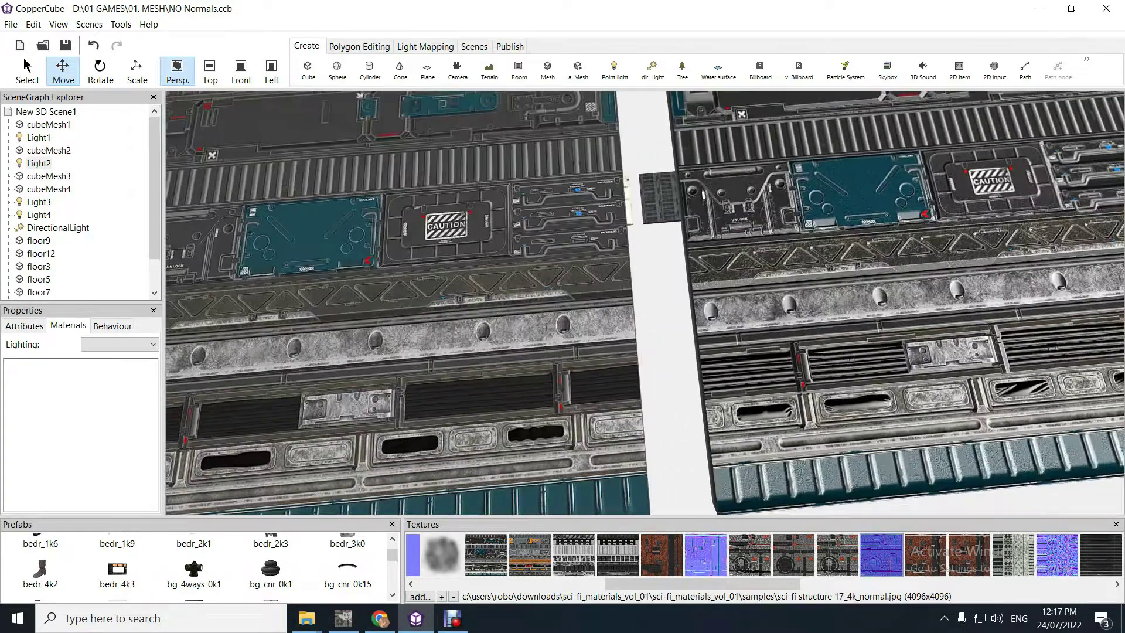
{"action": "key", "text": "Down"}
{"action": "key", "text": "Down"}
{"action": "right_click_drag", "start_coordinate": [645, 303], "coordinate": [568, 249]}
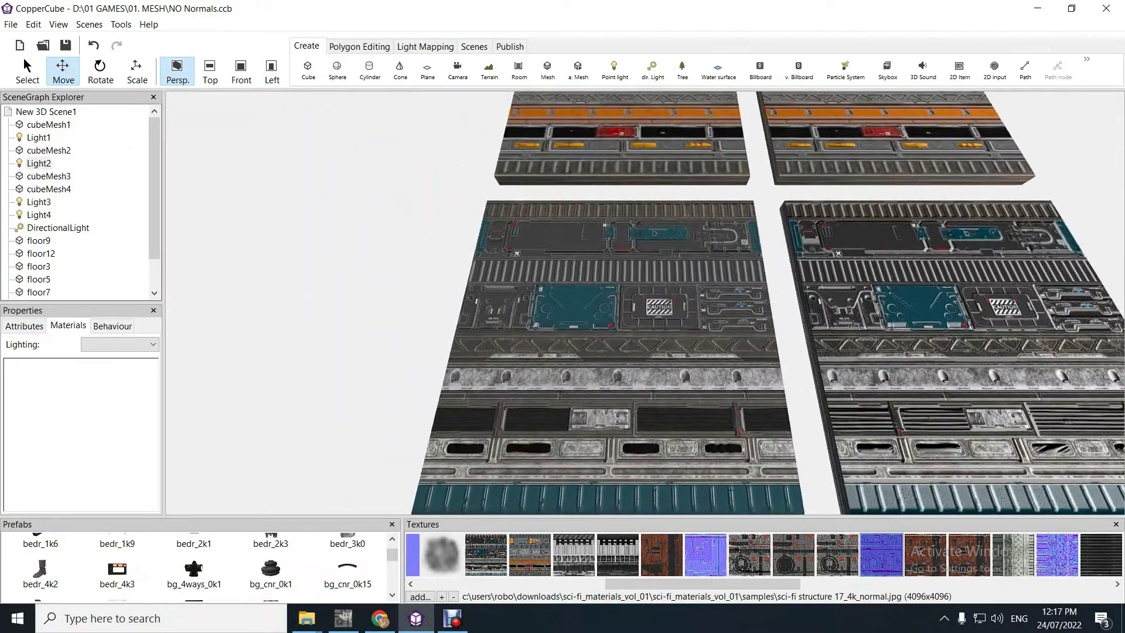
Select the darker teal-and-grey floor panel and its brighter neighbour in turn to check their normal maps.
{"action": "left_click", "coordinate": [616, 331]}
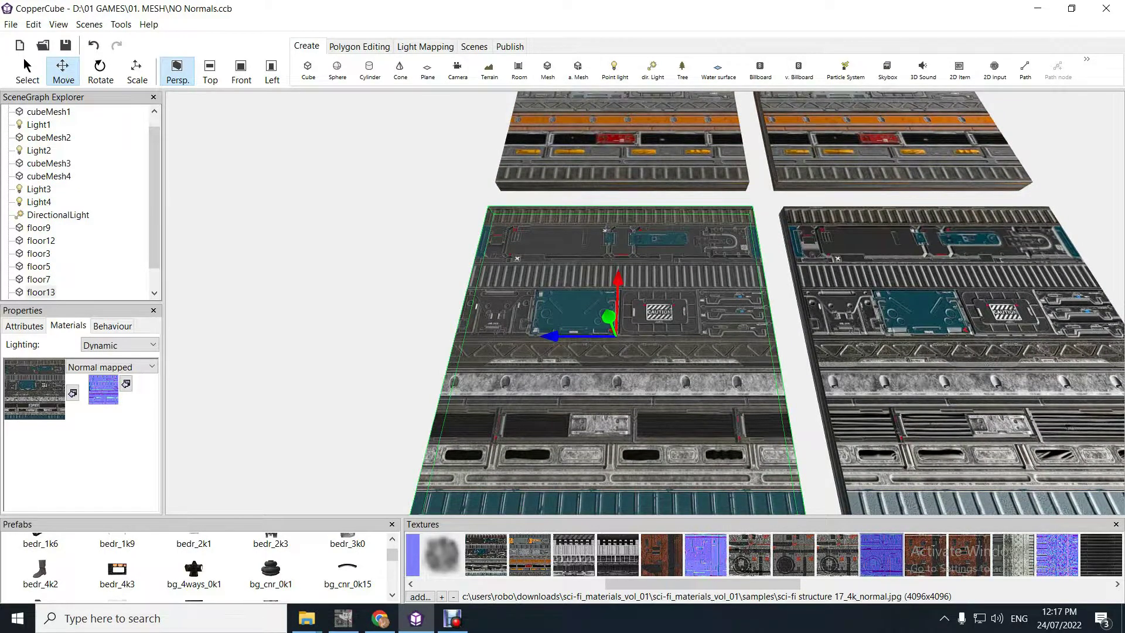
{"action": "key", "text": "Right"}
{"action": "left_click", "coordinate": [830, 428]}
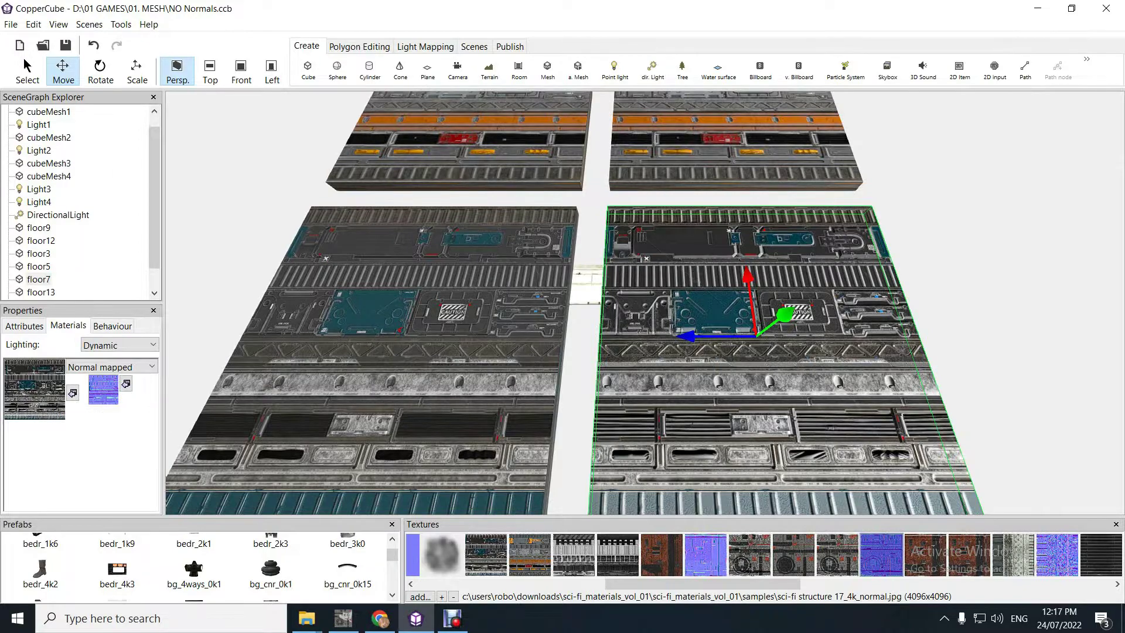
Inspect the brighter floor panel's coolant plate, ribs and triangular trusses up close, and view it beside its neighbour.
{"action": "key", "text": "Up"}
{"action": "key", "text": "Up"}
{"action": "key", "text": "Up"}
{"action": "key", "text": "Up"}
{"action": "key", "text": "Up"}
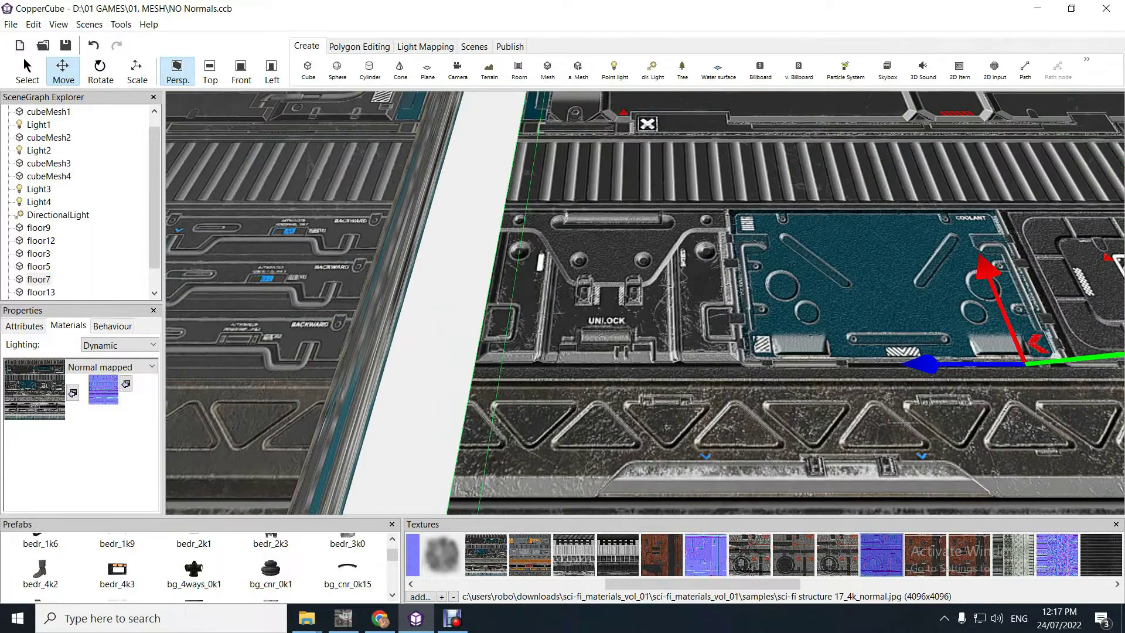
{"action": "key", "text": "Up"}
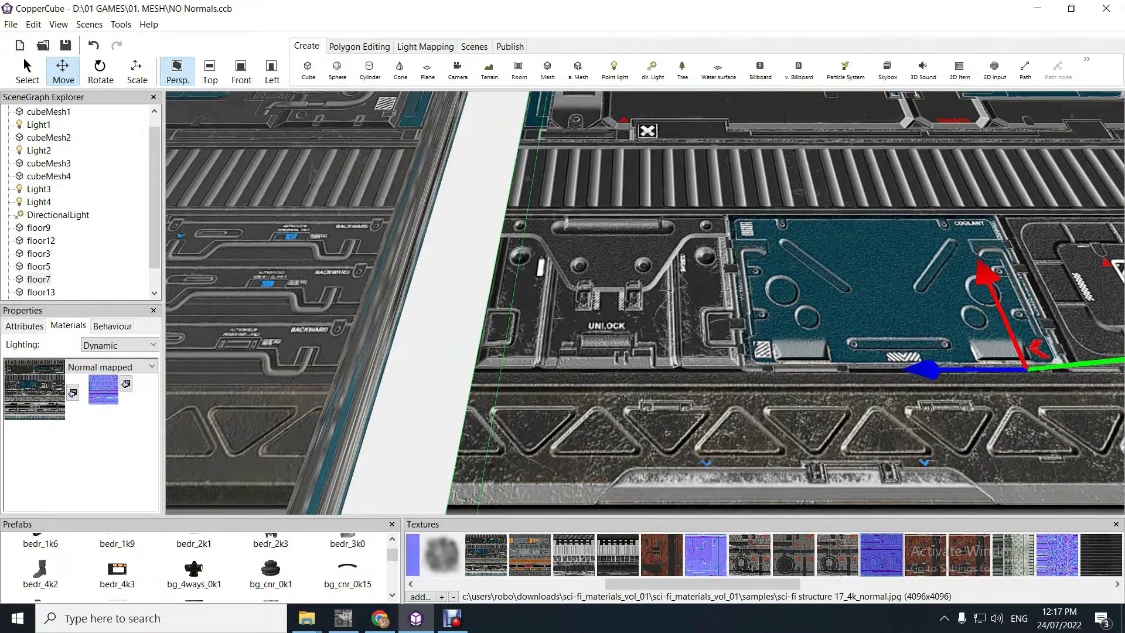
{"action": "key", "text": "Down"}
{"action": "key", "text": "Down"}
{"action": "key", "text": "Down"}
{"action": "key", "text": "Down"}
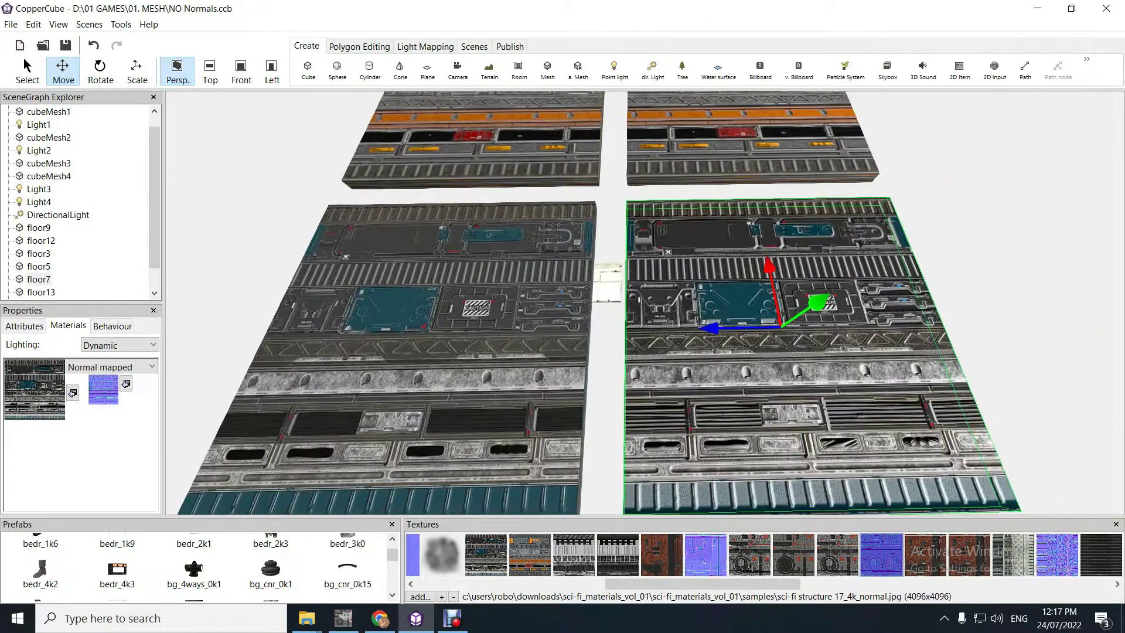
Reselect the darker and brighter floor panels in turn and compare the relief along their ribbed far edges.
{"action": "mouse_move", "coordinate": [644, 302]}
{"action": "right_mouse_down"}
{"action": "mouse_move", "coordinate": [651, 295]}
{"action": "mouse_move", "coordinate": [635, 310]}
{"action": "right_mouse_up"}
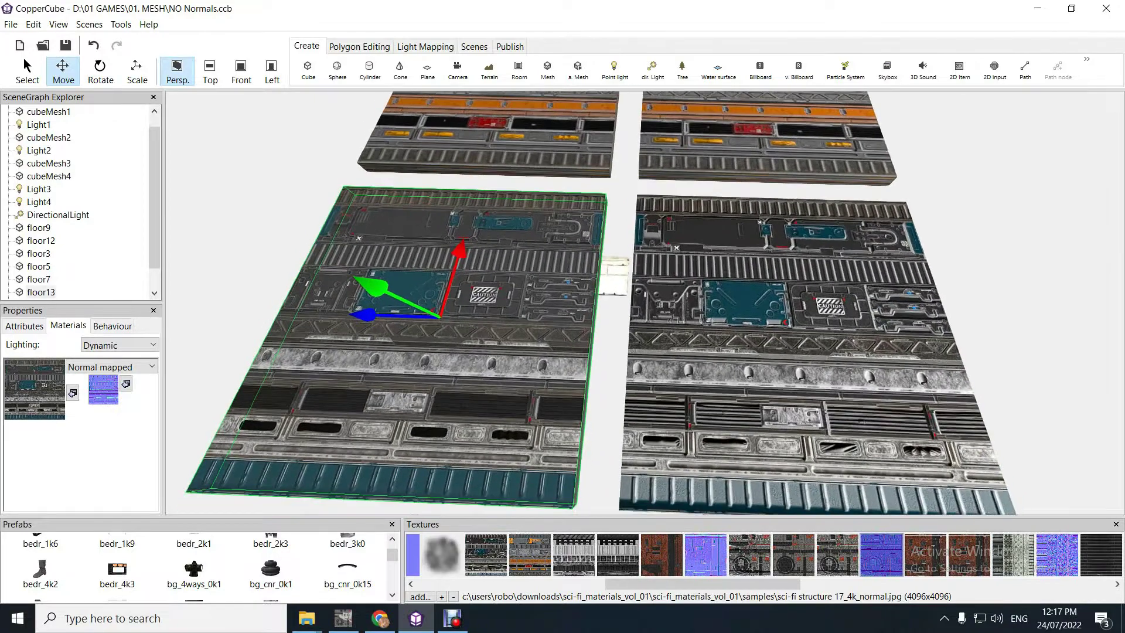
{"action": "left_click", "coordinate": [796, 351]}
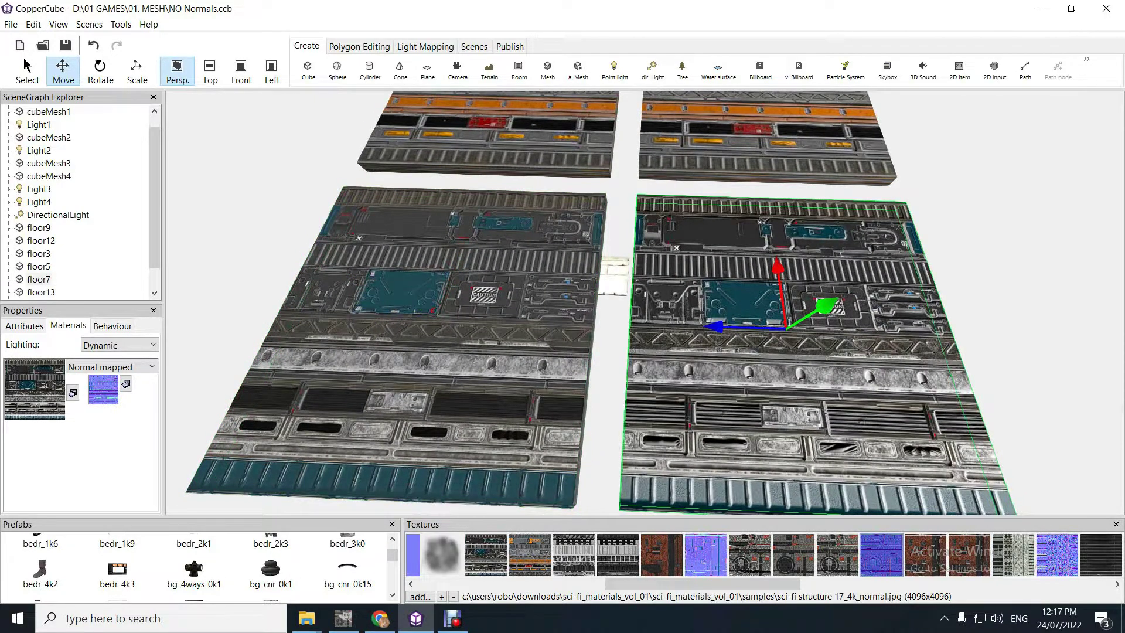
{"action": "key", "text": "Up"}
{"action": "key", "text": "Up"}
{"action": "key", "text": "Up"}
{"action": "key", "text": "Up"}
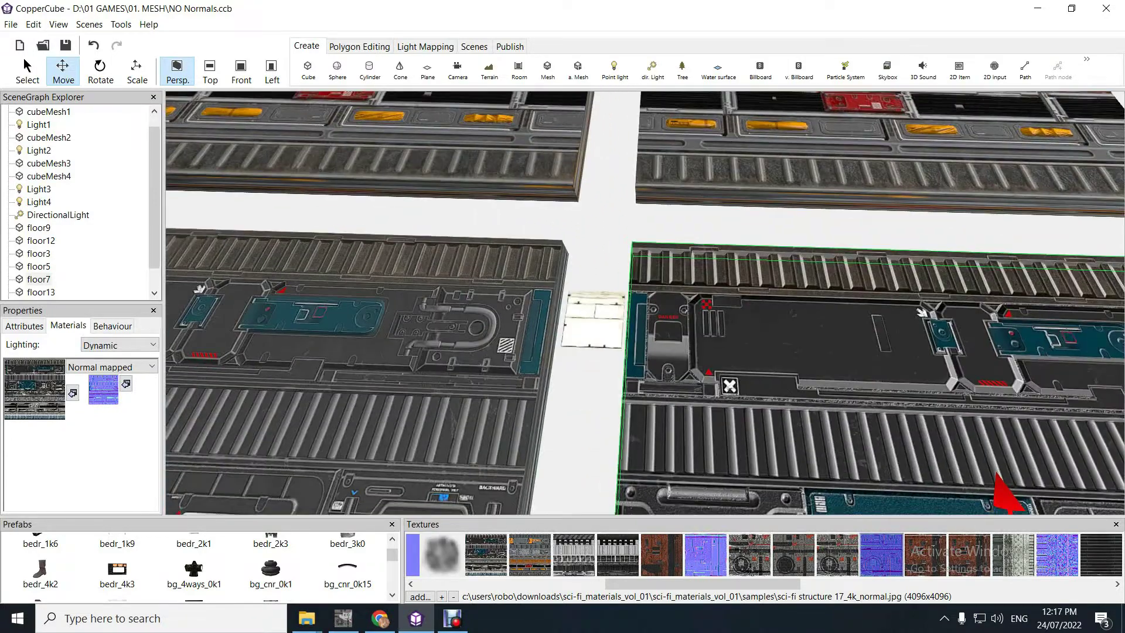
{"action": "right_click_drag", "start_coordinate": [644, 303], "coordinate": [638, 337]}
{"action": "key", "text": "Up"}
{"action": "key", "text": "Down"}
Set the brighter teal-and-grey floor panel's material type to Solid and check its baked relief.
{"action": "left_click", "coordinate": [111, 366]}
{"action": "left_click", "coordinate": [88, 379]}
{"action": "key", "text": "Up"}
{"action": "key", "text": "Down"}
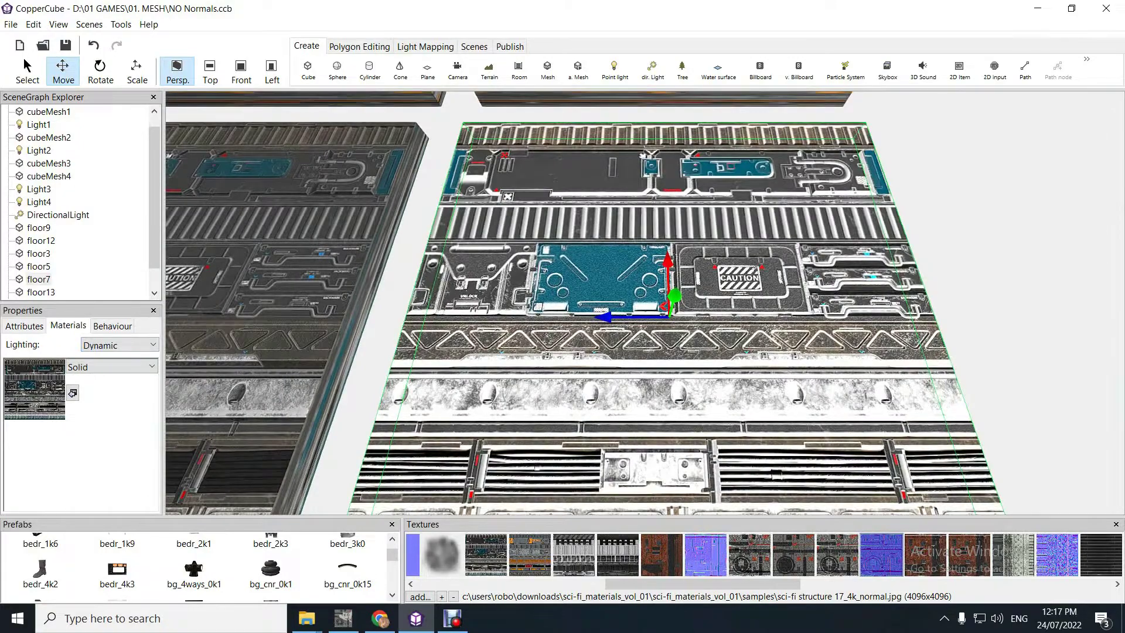
Move the distant point light beyond the grey cubes further away and inspect the solid floor panel up close.
{"action": "right_click_drag", "start_coordinate": [644, 303], "coordinate": [492, 305]}
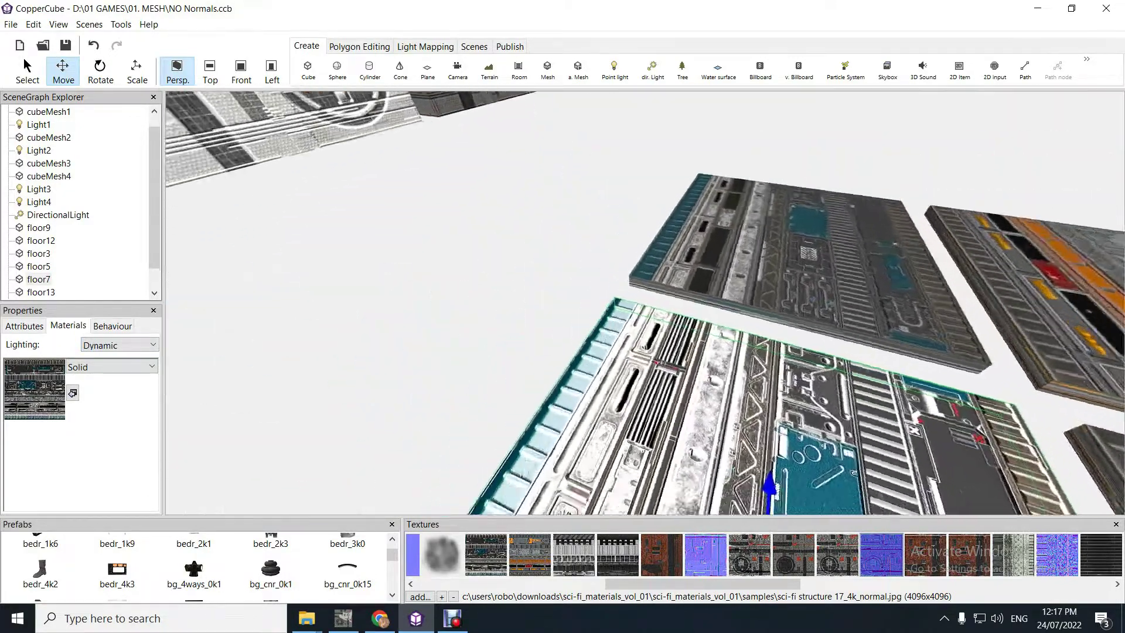
{"action": "scroll", "coordinate": [644, 303], "scroll_direction": "down", "scroll_amount": 5}
{"action": "right_click_drag", "start_coordinate": [644, 303], "coordinate": [557, 298]}
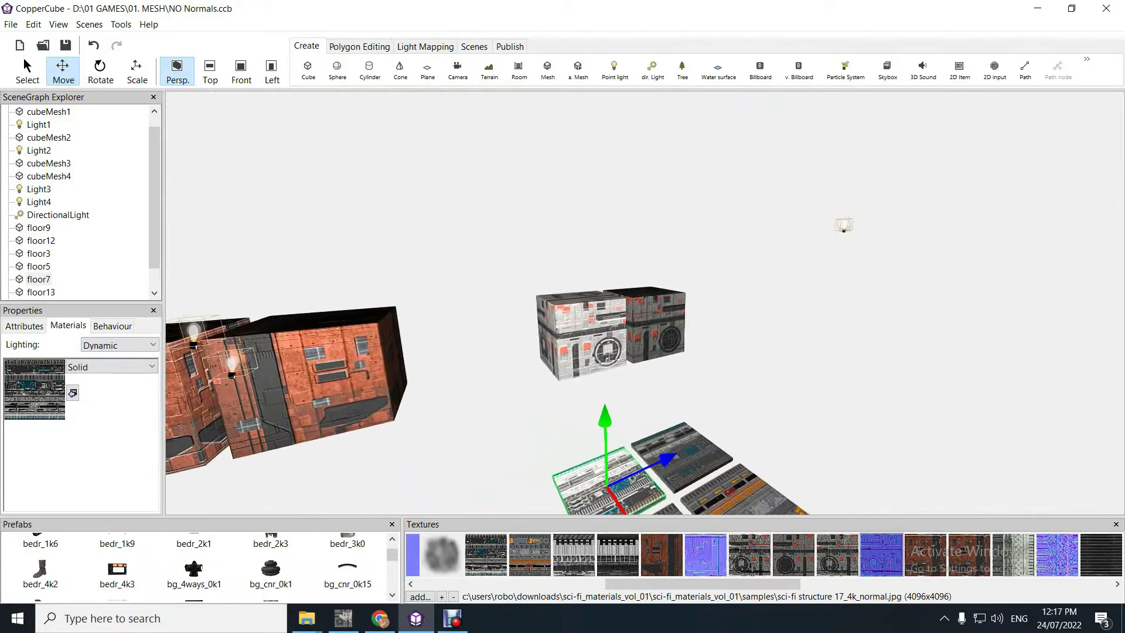
{"action": "left_click", "coordinate": [843, 224]}
{"action": "left_click_drag", "start_coordinate": [874, 229], "coordinate": [968, 240]}
{"action": "right_click_drag", "start_coordinate": [849, 281], "coordinate": [882, 340]}
{"action": "scroll", "coordinate": [761, 274], "scroll_direction": "up", "scroll_amount": 3}
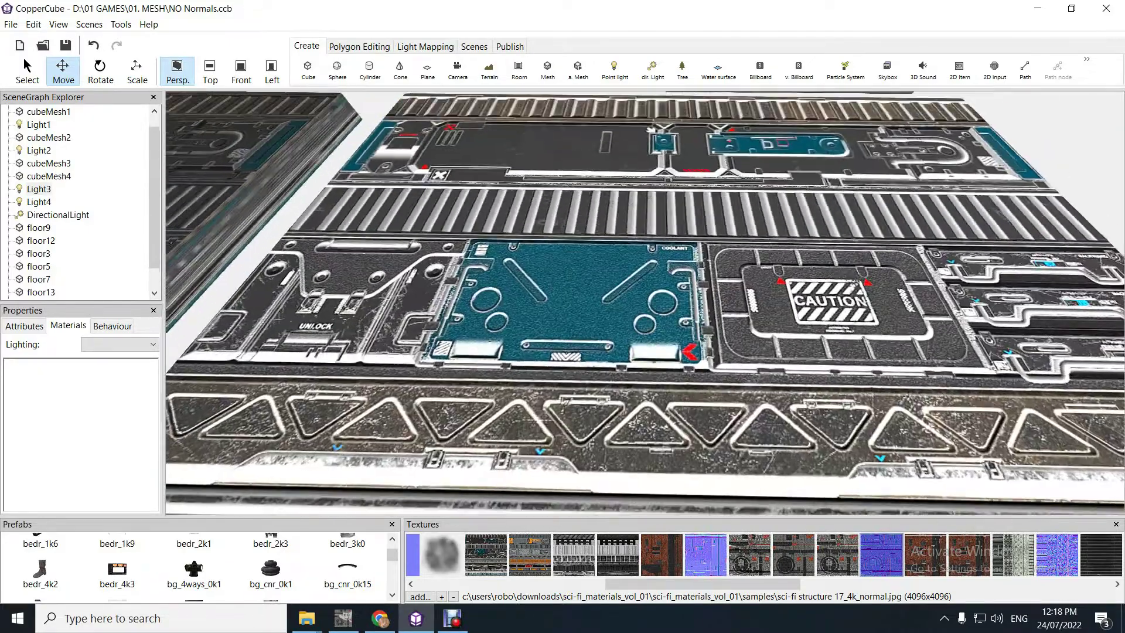
Select the brighter solid floor panel and inspect the relief around its coolant and caution plates up close.
{"action": "scroll", "coordinate": [644, 303], "scroll_direction": "up", "scroll_amount": 3}
{"action": "scroll", "coordinate": [644, 303], "scroll_direction": "down", "scroll_amount": 3}
{"action": "right_click_drag", "start_coordinate": [644, 303], "coordinate": [692, 258]}
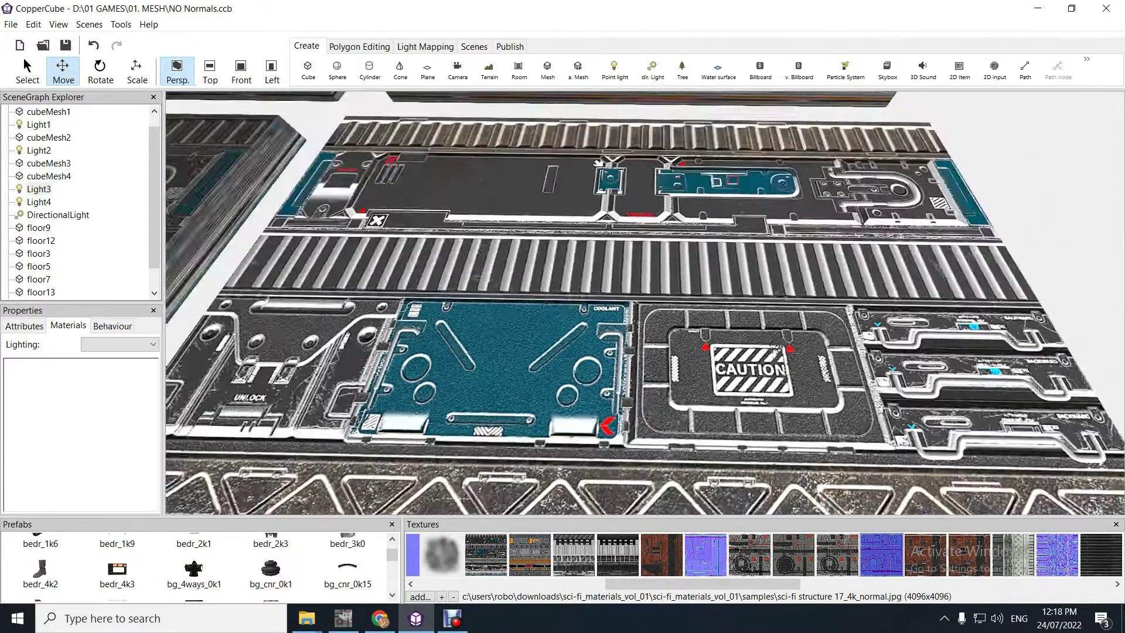
{"action": "scroll", "coordinate": [645, 302], "scroll_direction": "up", "scroll_amount": 3}
{"action": "scroll", "coordinate": [685, 378], "scroll_direction": "down", "scroll_amount": 5}
{"action": "right_click_drag", "start_coordinate": [691, 328], "coordinate": [684, 412]}
{"action": "left_click", "coordinate": [685, 378]}
{"action": "scroll", "coordinate": [644, 303], "scroll_direction": "up", "scroll_amount": 5}
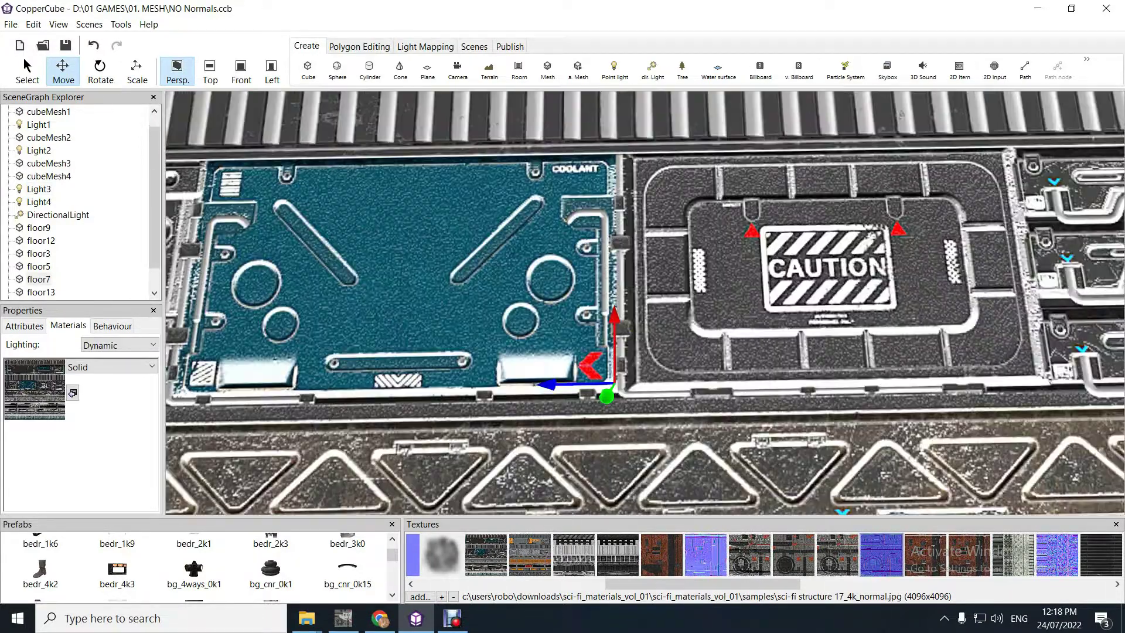
View the solid floor panel beside its darker neighbour to compare the baked relief under the lighting.
{"action": "key", "text": "d"}
{"action": "key", "text": "s"}
{"action": "right_click_drag", "start_coordinate": [644, 303], "coordinate": [629, 369]}
{"action": "key", "text": "s"}
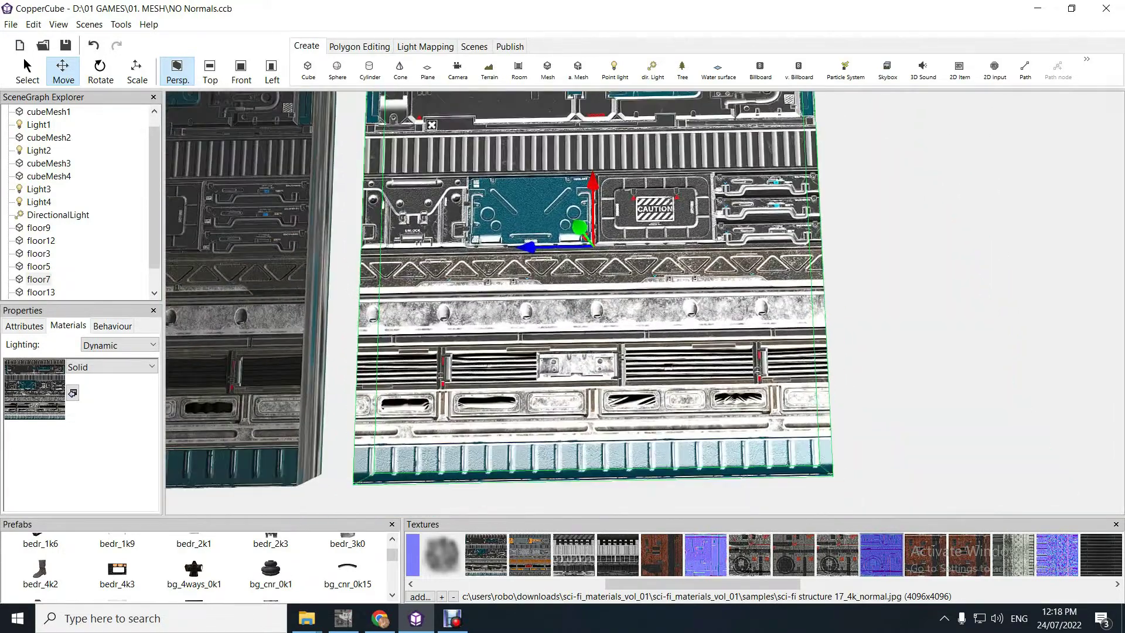
{"action": "key", "text": "a"}
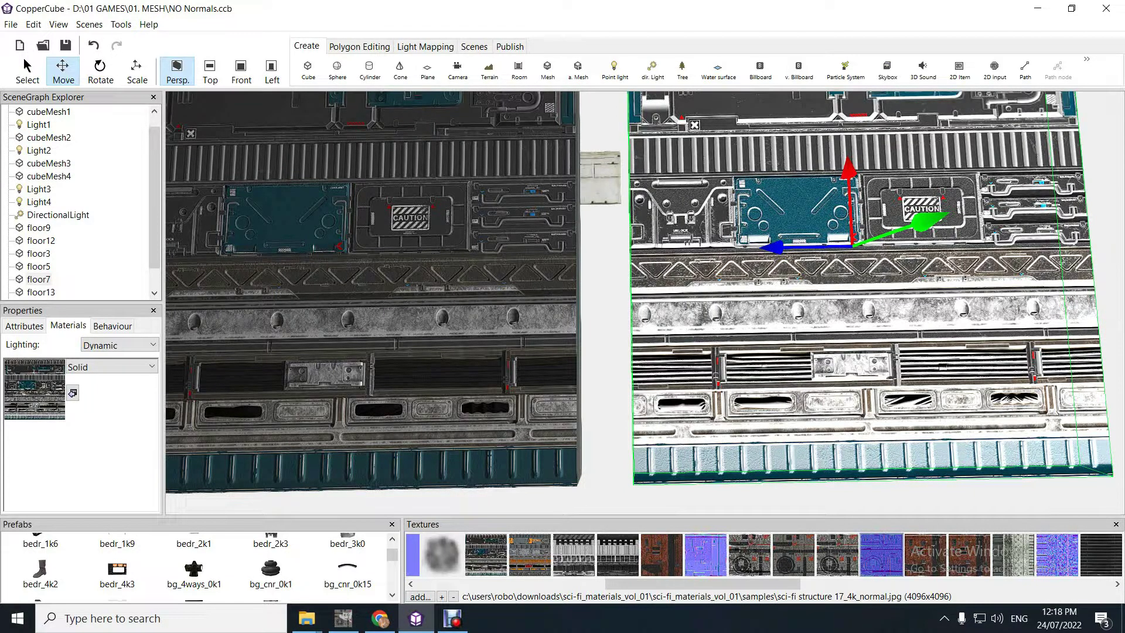
{"action": "middle_click_drag", "start_coordinate": [703, 293], "coordinate": [554, 285]}
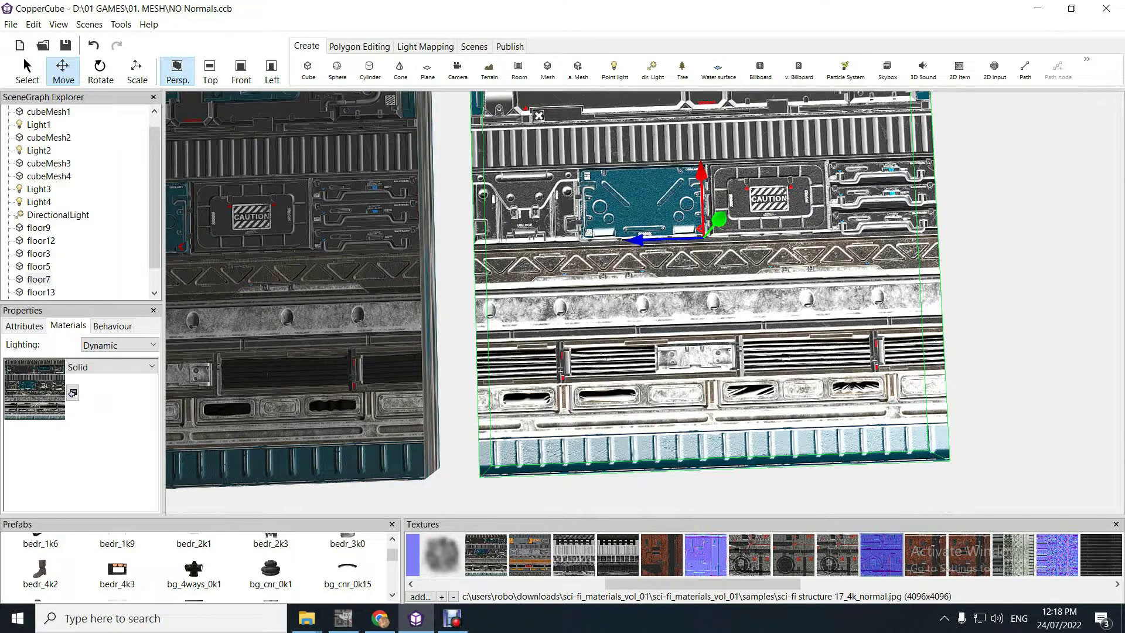
Examine the solid panel's triangular trusses, coolant plate and vent rows from close up and further away.
{"action": "mouse_move", "coordinate": [645, 303]}
{"action": "right_mouse_down"}
{"action": "mouse_move", "coordinate": [645, 234]}
{"action": "mouse_move", "coordinate": [645, 281]}
{"action": "right_mouse_up"}
{"action": "scroll", "coordinate": [644, 303], "scroll_direction": "up", "scroll_amount": 3}
{"action": "scroll", "coordinate": [644, 303], "scroll_direction": "up", "scroll_amount": 2}
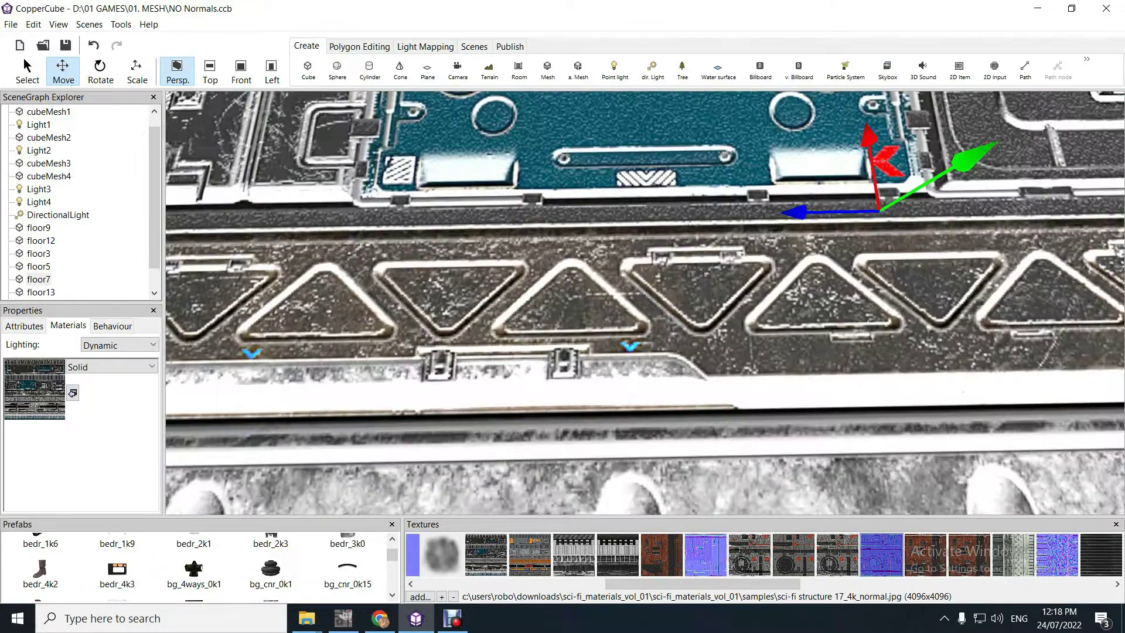
{"action": "scroll", "coordinate": [645, 303], "scroll_direction": "down", "scroll_amount": 3}
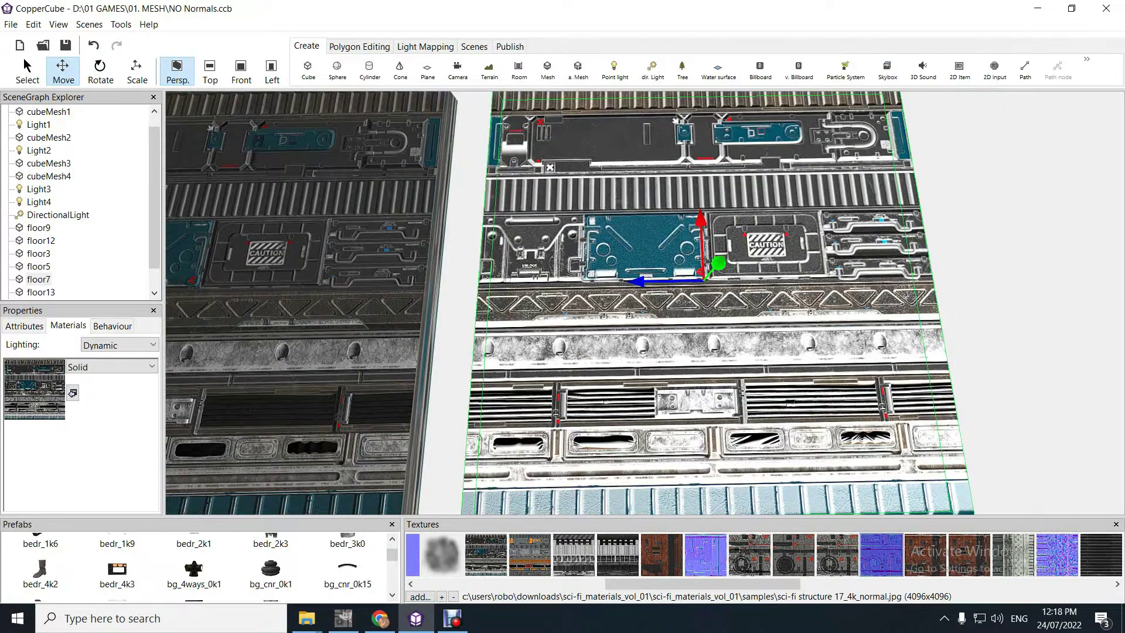
{"action": "scroll", "coordinate": [644, 301], "scroll_direction": "up", "scroll_amount": 2}
{"action": "scroll", "coordinate": [644, 302], "scroll_direction": "down", "scroll_amount": 2}
{"action": "scroll", "coordinate": [644, 302], "scroll_direction": "up", "scroll_amount": 3}
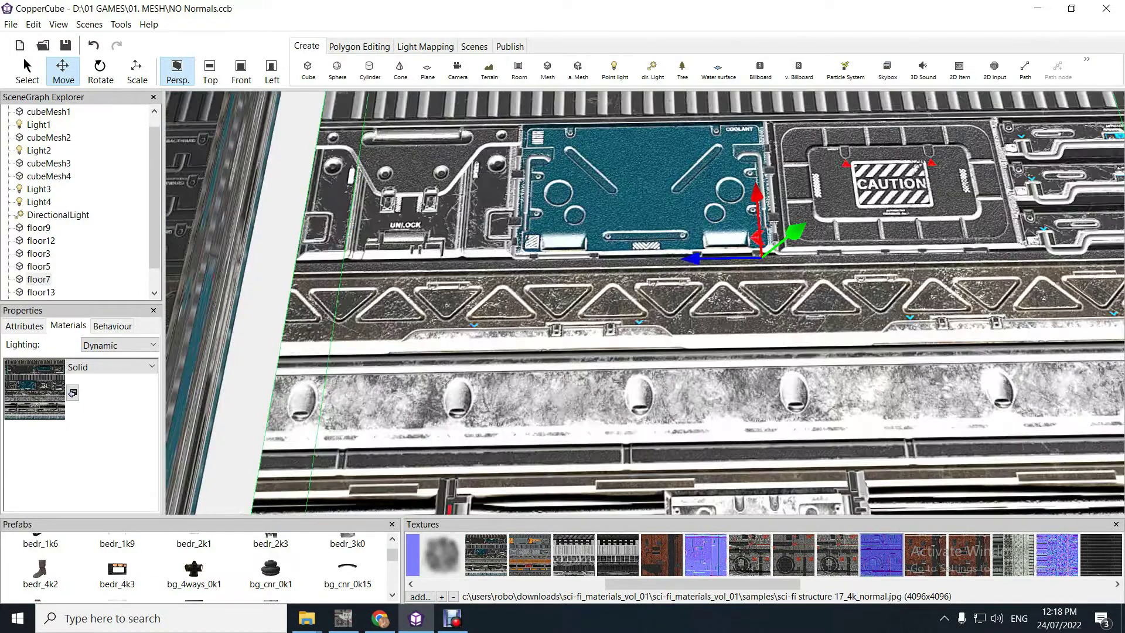
{"action": "scroll", "coordinate": [644, 301], "scroll_direction": "down", "scroll_amount": 3}
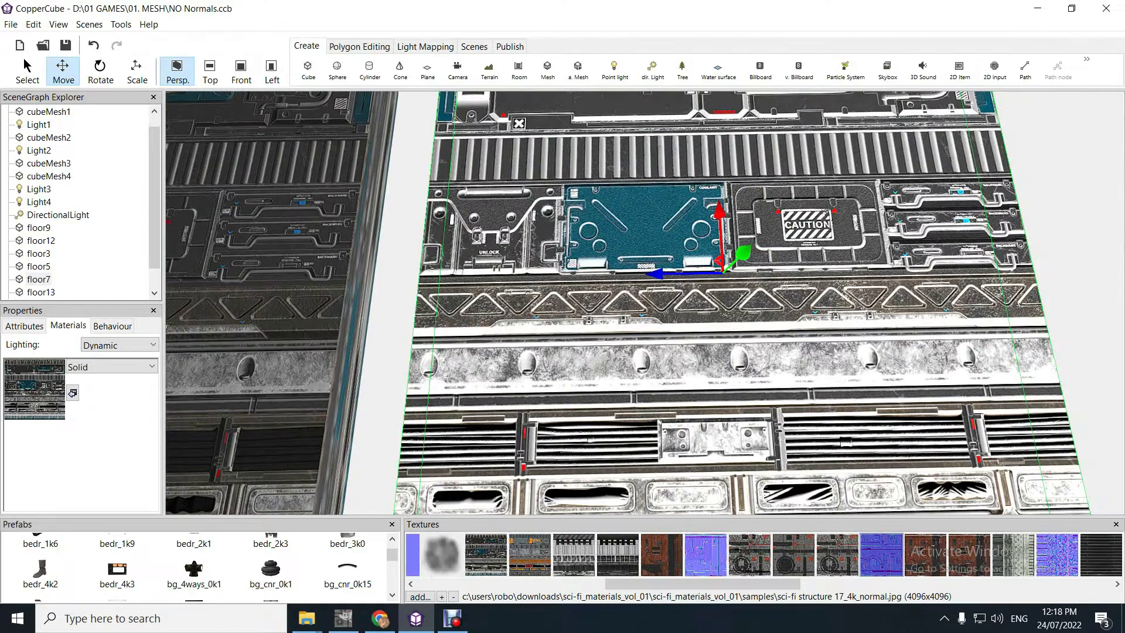
{"action": "left_click_drag", "start_coordinate": [644, 301], "coordinate": [633, 322]}
{"action": "scroll", "coordinate": [645, 301], "scroll_direction": "up", "scroll_amount": 2}
{"action": "scroll", "coordinate": [674, 348], "scroll_direction": "down", "scroll_amount": 3}
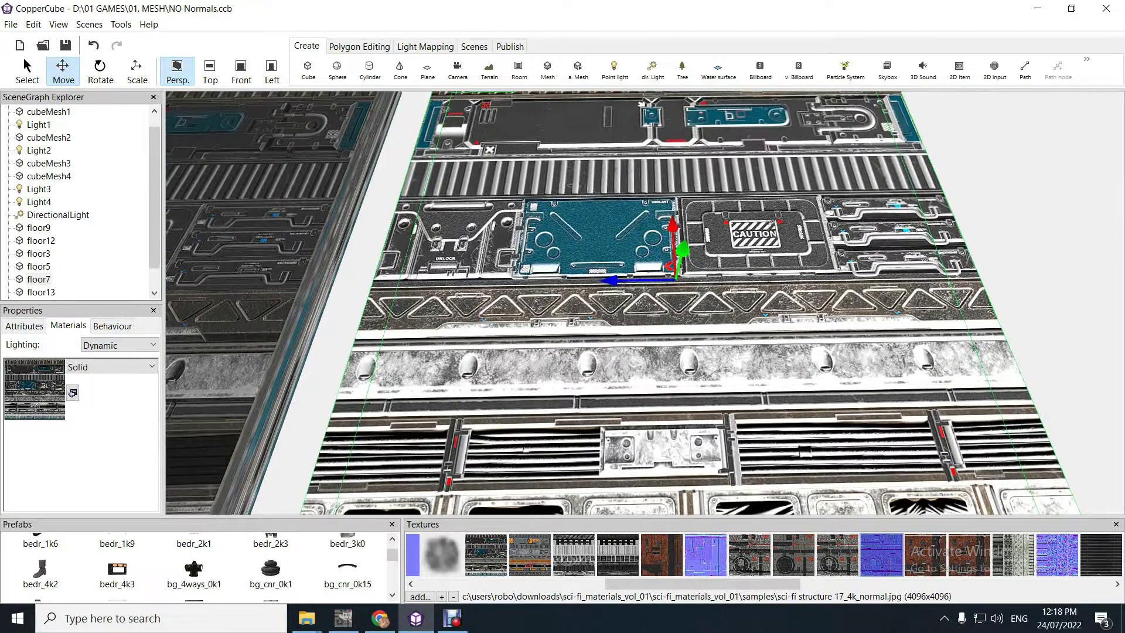
{"action": "mouse_move", "coordinate": [644, 301]}
{"action": "left_mouse_down"}
{"action": "mouse_move", "coordinate": [647, 265]}
{"action": "mouse_move", "coordinate": [644, 296]}
{"action": "left_mouse_up"}
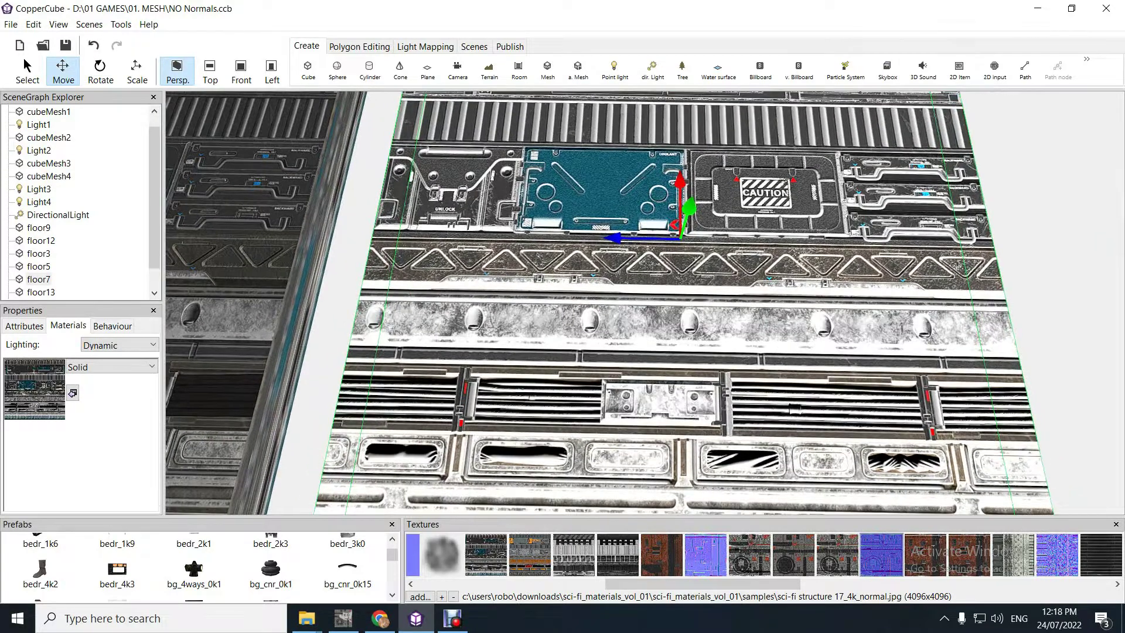
{"action": "scroll", "coordinate": [645, 303], "scroll_direction": "down", "scroll_amount": 3}
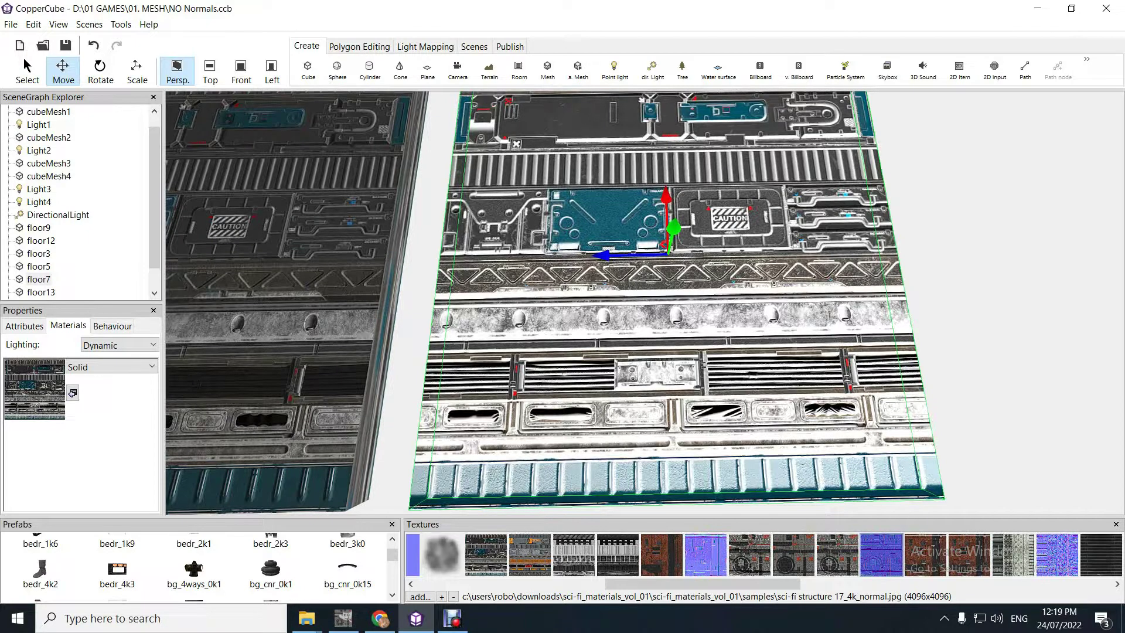
Compare the whole solid panel with the darker normal-mapped panel, shifting the view between the two.
{"action": "right_click_drag", "start_coordinate": [644, 303], "coordinate": [644, 282]}
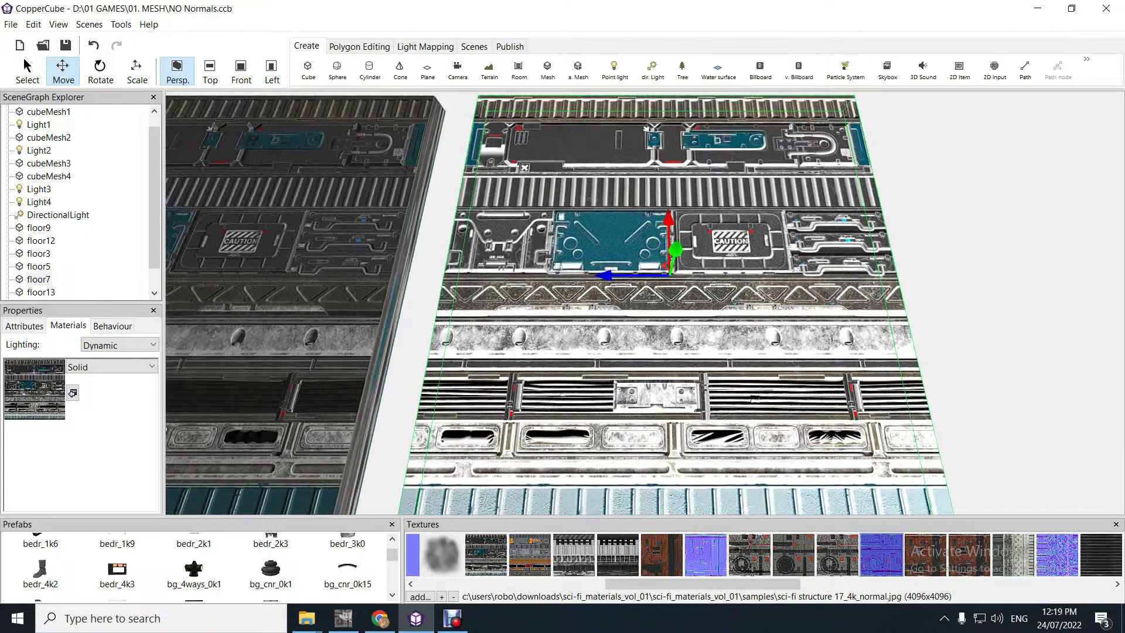
{"action": "scroll", "coordinate": [644, 303], "scroll_direction": "up", "scroll_amount": 1}
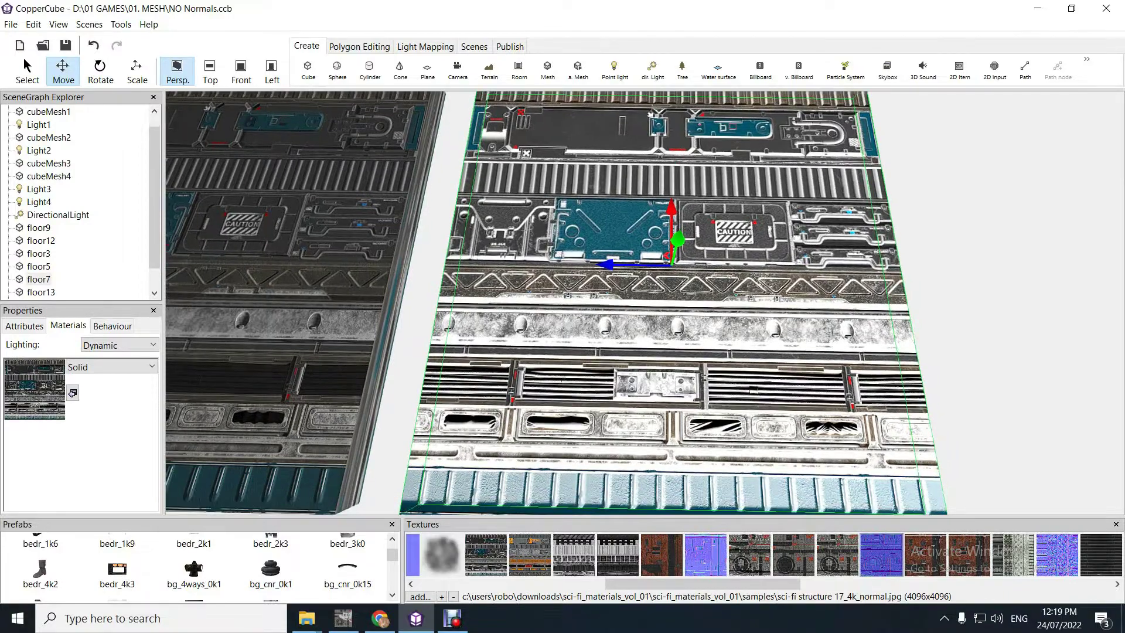
{"action": "right_click_drag", "start_coordinate": [644, 303], "coordinate": [645, 336]}
{"action": "scroll", "coordinate": [644, 302], "scroll_direction": "up", "scroll_amount": 2}
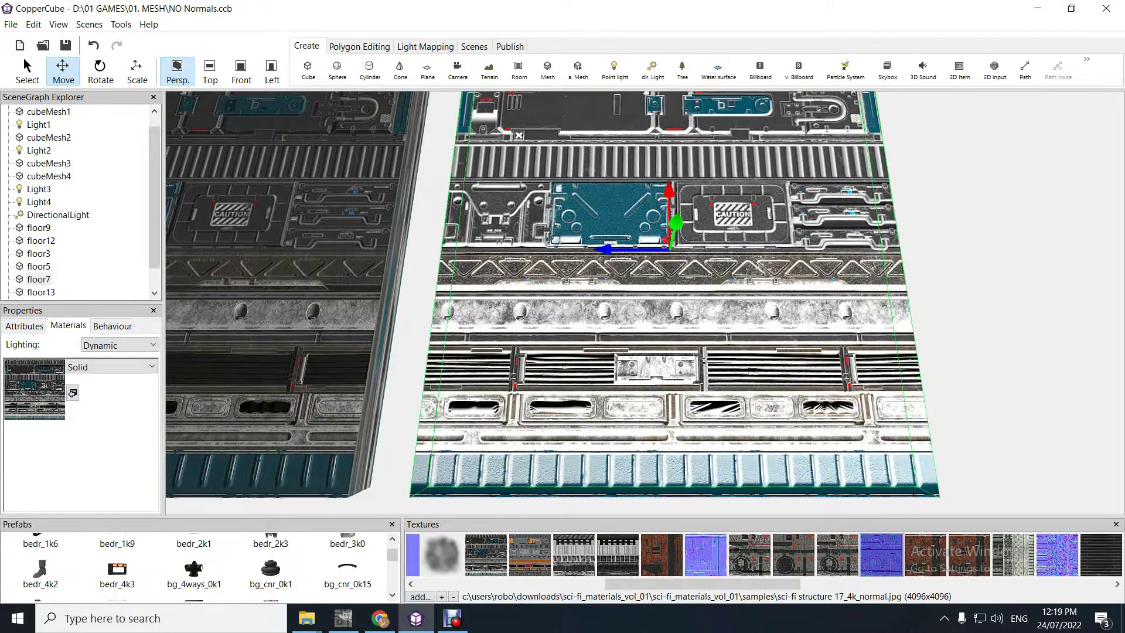
{"action": "key", "text": "Left"}
{"action": "key", "text": "Left"}
{"action": "key", "text": "Left"}
{"action": "key", "text": "Left"}
{"action": "key", "text": "Left"}
{"action": "key", "text": "Left"}
{"action": "key", "text": "Left"}
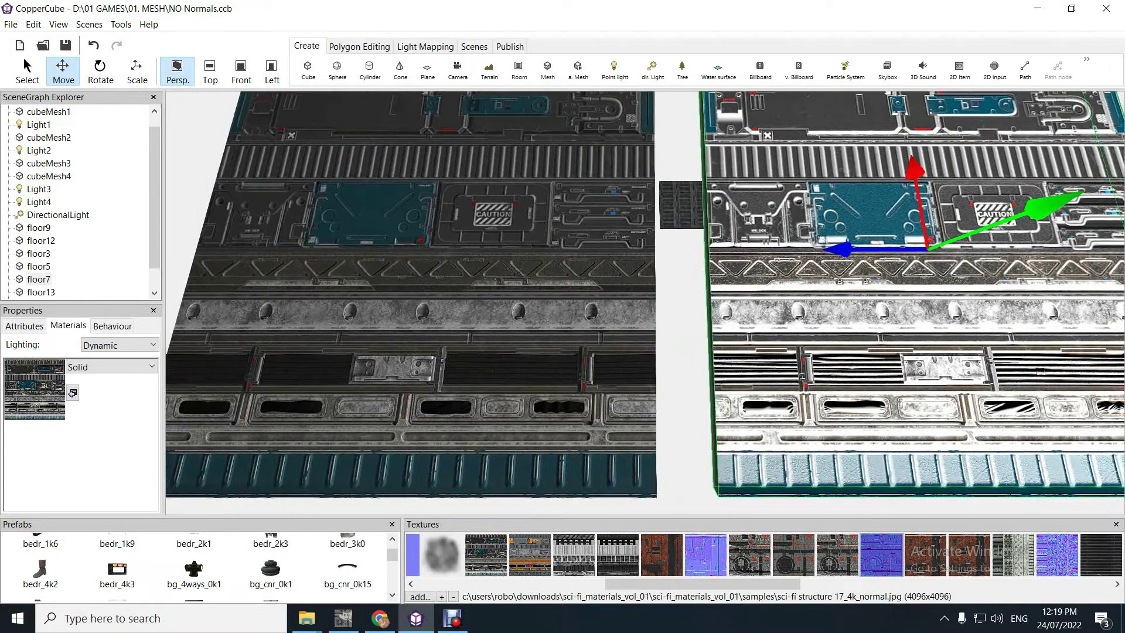
{"action": "key", "text": "Right"}
{"action": "key", "text": "Right"}
{"action": "key", "text": "Right"}
{"action": "key", "text": "Right"}
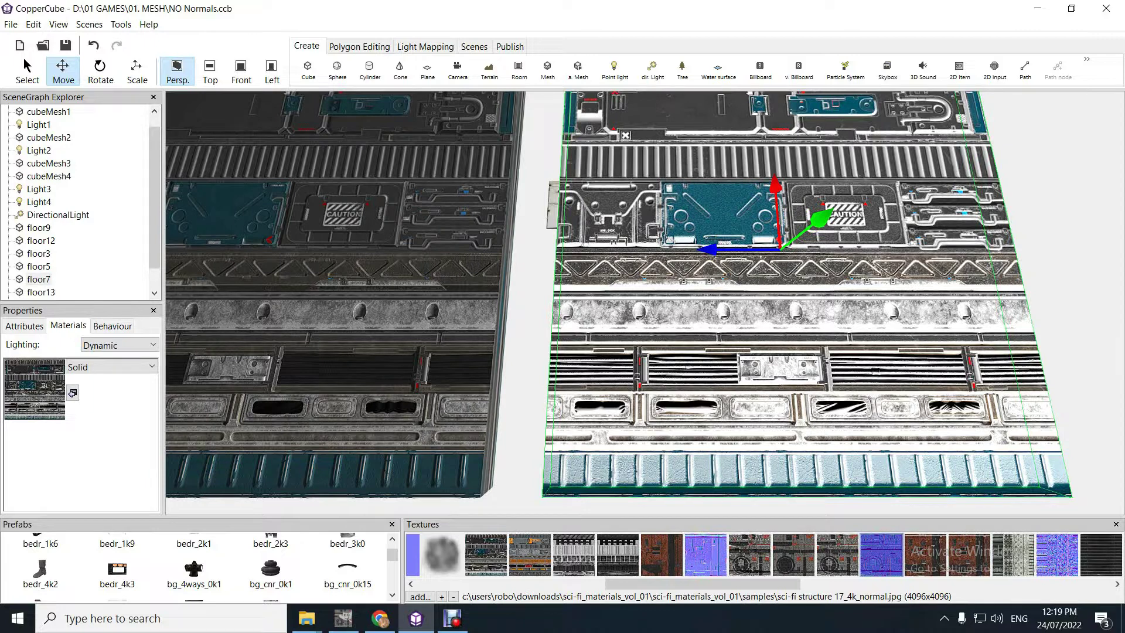
Inspect the solid panel's ribbed strips, coolant plate and riveted band at alternating near and far distances.
{"action": "right_click_drag", "start_coordinate": [644, 316], "coordinate": [703, 272]}
{"action": "scroll", "coordinate": [644, 303], "scroll_direction": "up", "scroll_amount": 5}
{"action": "scroll", "coordinate": [644, 303], "scroll_direction": "down", "scroll_amount": 5}
{"action": "scroll", "coordinate": [645, 303], "scroll_direction": "up", "scroll_amount": 3}
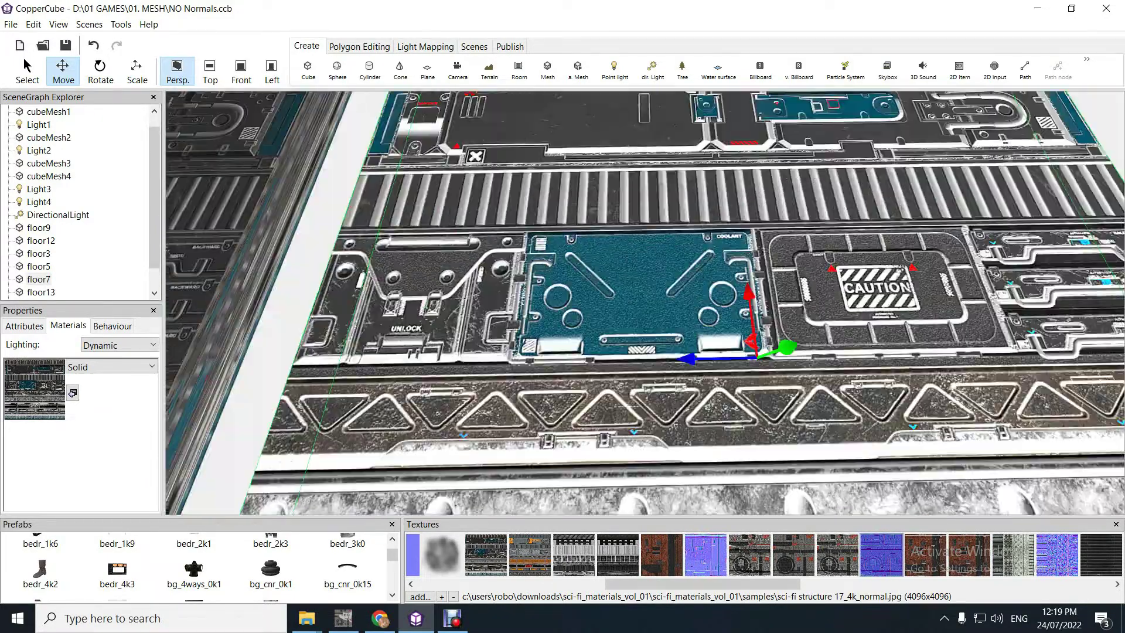
{"action": "scroll", "coordinate": [645, 303], "scroll_direction": "down", "scroll_amount": 3}
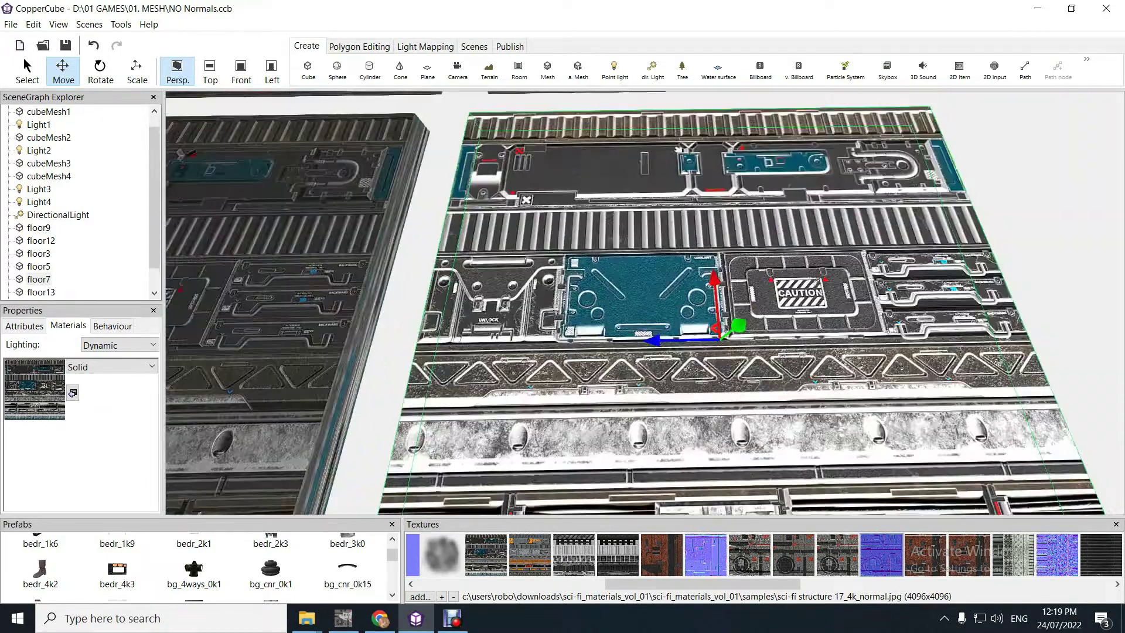
{"action": "scroll", "coordinate": [645, 303], "scroll_direction": "up", "scroll_amount": 3}
{"action": "scroll", "coordinate": [644, 303], "scroll_direction": "down", "scroll_amount": 5}
{"action": "right_click_drag", "start_coordinate": [644, 302], "coordinate": [644, 339]}
{"action": "scroll", "coordinate": [645, 303], "scroll_direction": "down", "scroll_amount": 2}
{"action": "scroll", "coordinate": [644, 302], "scroll_direction": "up", "scroll_amount": 2}
{"action": "scroll", "coordinate": [645, 303], "scroll_direction": "up", "scroll_amount": 3}
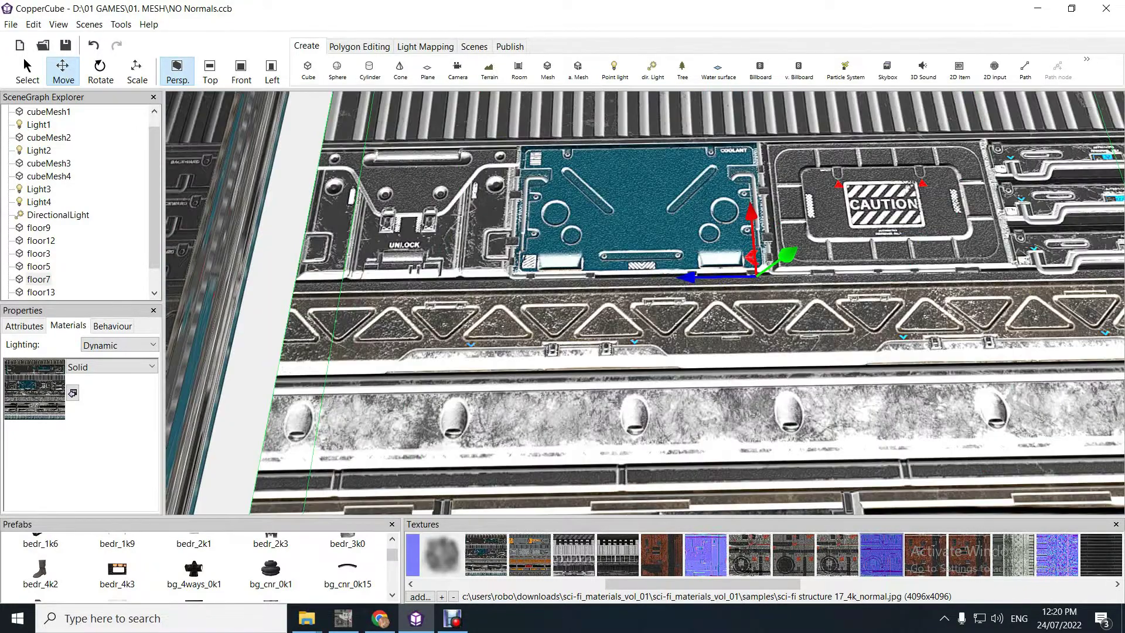
{"action": "scroll", "coordinate": [644, 303], "scroll_direction": "down", "scroll_amount": 3}
{"action": "mouse_move", "coordinate": [645, 303]}
{"action": "middle_mouse_down"}
{"action": "mouse_move", "coordinate": [647, 354]}
{"action": "mouse_move", "coordinate": [645, 251]}
{"action": "mouse_move", "coordinate": [646, 351]}
{"action": "mouse_move", "coordinate": [651, 316]}
{"action": "middle_mouse_up"}
{"action": "scroll", "coordinate": [645, 303], "scroll_direction": "up", "scroll_amount": 4}
{"action": "scroll", "coordinate": [644, 302], "scroll_direction": "down", "scroll_amount": 4}
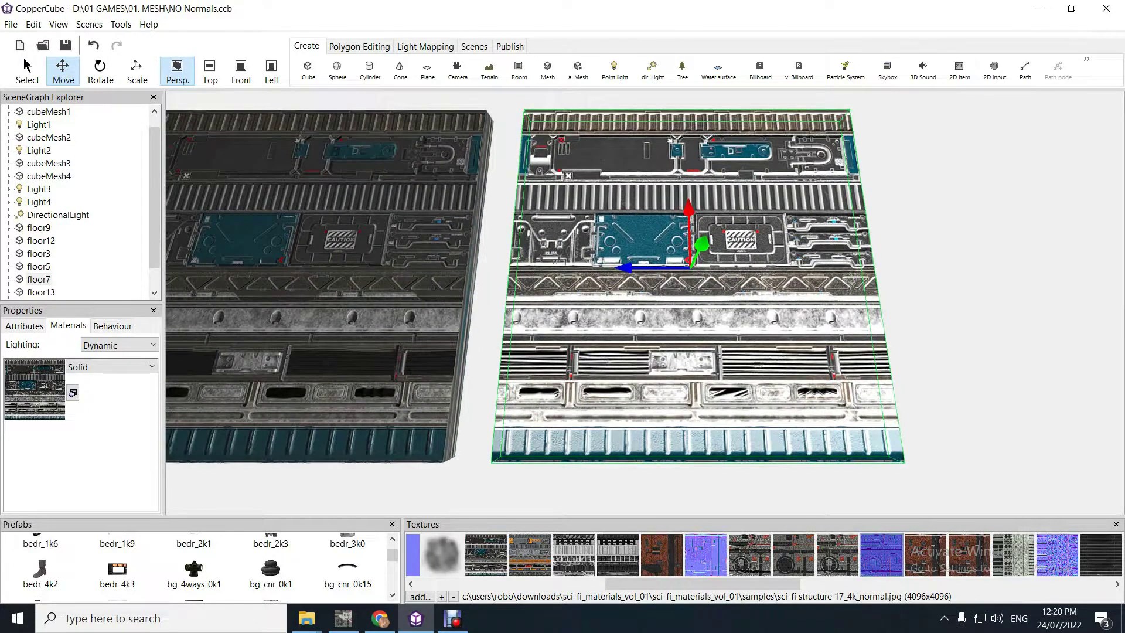
{"action": "scroll", "coordinate": [644, 303], "scroll_direction": "up", "scroll_amount": 4}
{"action": "scroll", "coordinate": [651, 316], "scroll_direction": "down", "scroll_amount": 2}
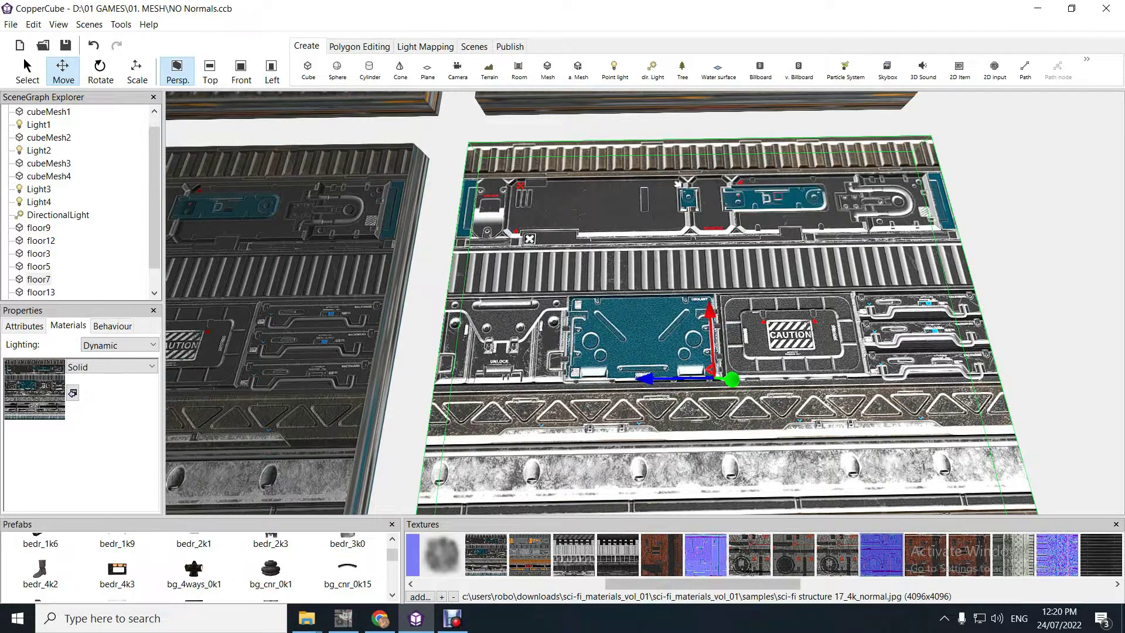
Set the solid floor panel's material type to Normal mapped and assign trim_sheet_01_n1k.png as its normal map.
{"action": "left_click_drag", "start_coordinate": [718, 584], "coordinate": [992, 583]}
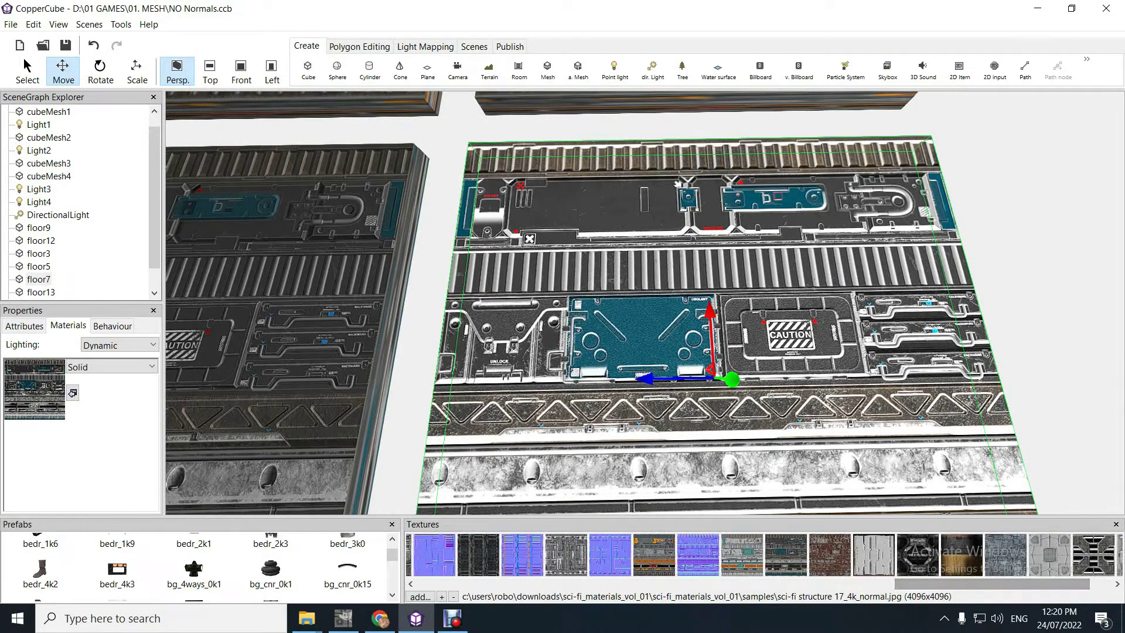
{"action": "left_click", "coordinate": [697, 555]}
{"action": "left_click", "coordinate": [117, 367]}
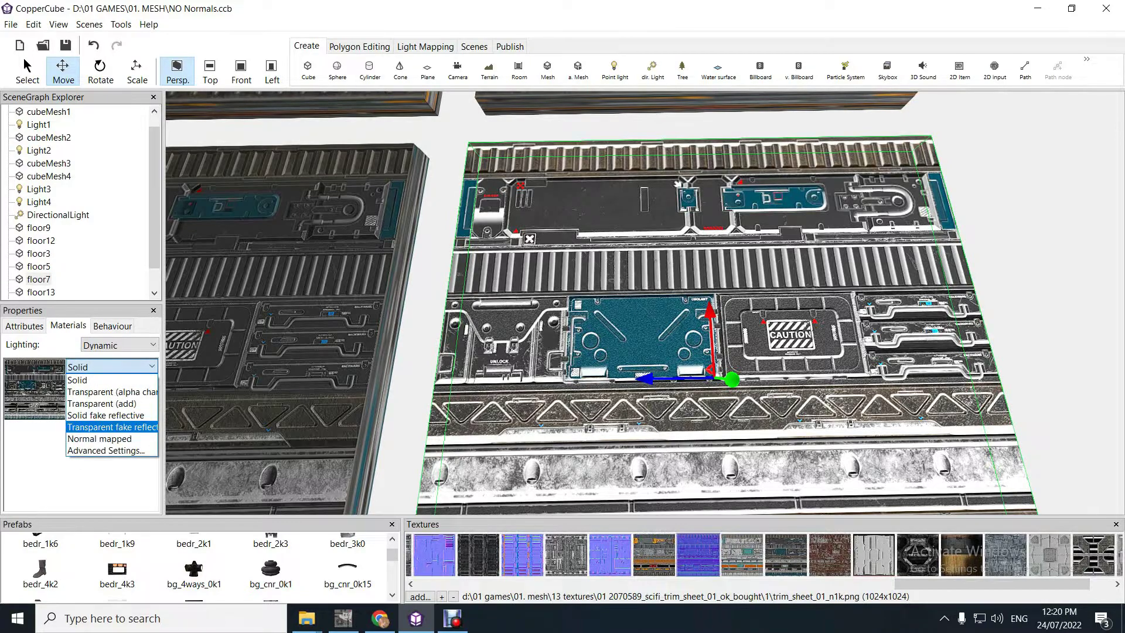
{"action": "left_click", "coordinate": [114, 438]}
{"action": "left_click", "coordinate": [125, 384]}
Inspect the newly normal-mapped panel, and select its darker neighbour to compare the teal strip and pipe details.
{"action": "mouse_move", "coordinate": [645, 305]}
{"action": "right_mouse_down"}
{"action": "mouse_move", "coordinate": [649, 252]}
{"action": "mouse_move", "coordinate": [647, 351]}
{"action": "mouse_move", "coordinate": [641, 295]}
{"action": "mouse_move", "coordinate": [643, 305]}
{"action": "right_mouse_up"}
{"action": "scroll", "coordinate": [645, 303], "scroll_direction": "up", "scroll_amount": 5}
{"action": "scroll", "coordinate": [644, 303], "scroll_direction": "down", "scroll_amount": 3}
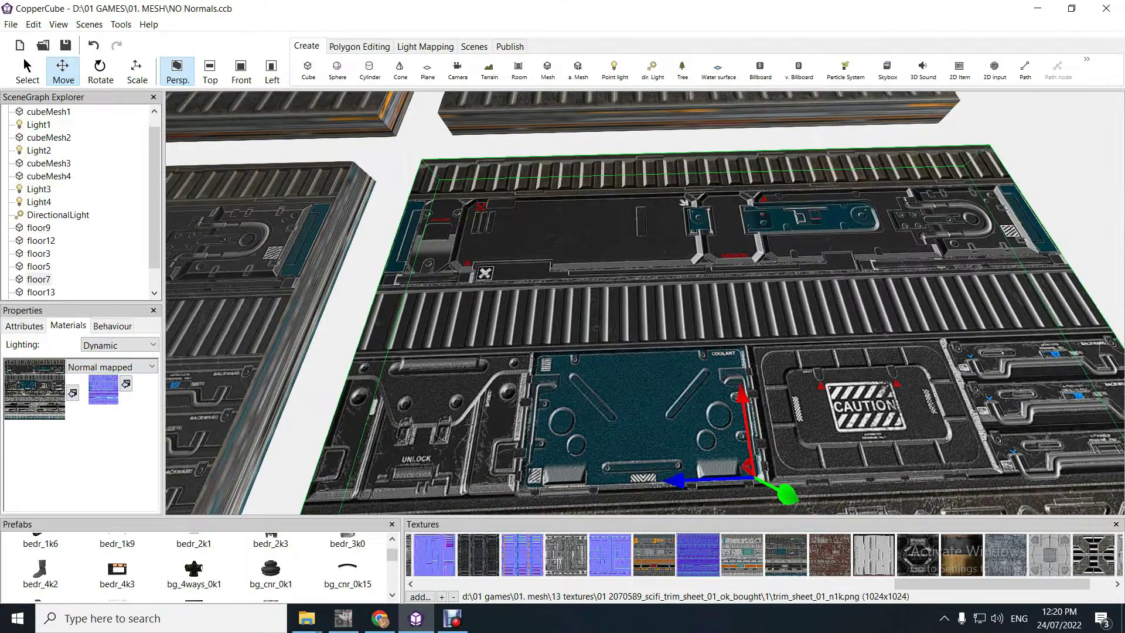
{"action": "scroll", "coordinate": [644, 303], "scroll_direction": "down", "scroll_amount": 3}
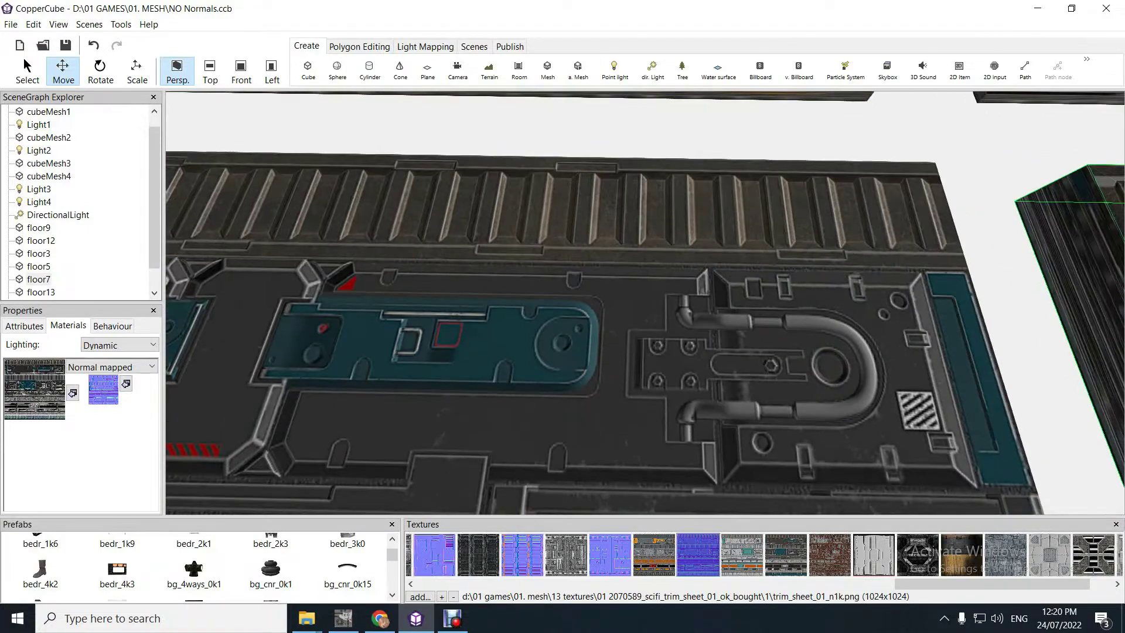
{"action": "left_click", "coordinate": [586, 339]}
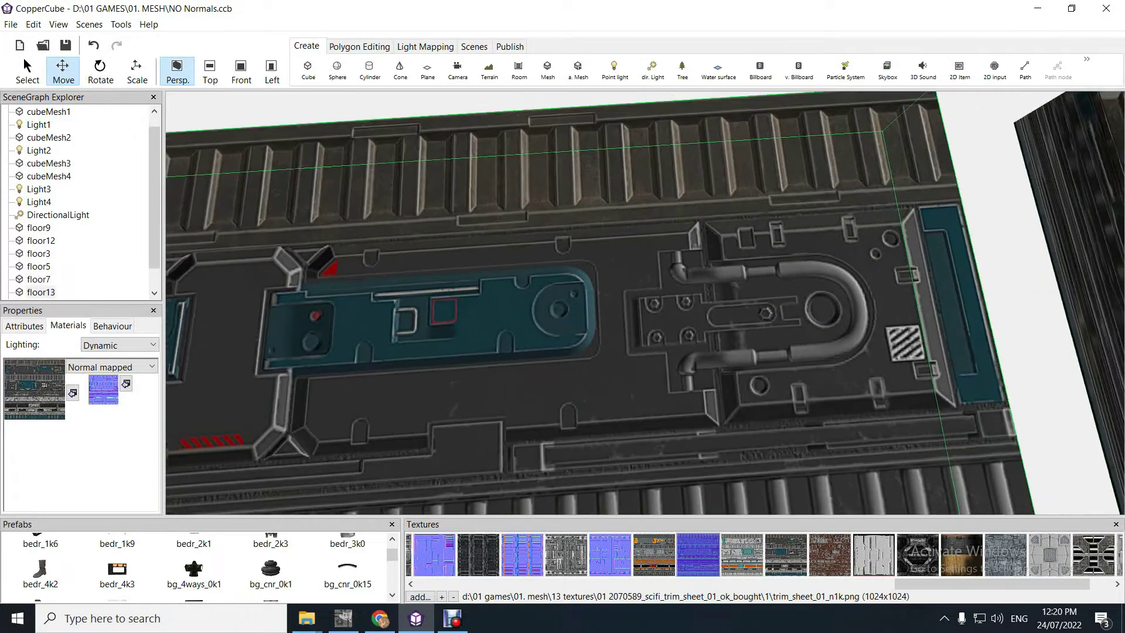
{"action": "scroll", "coordinate": [645, 303], "scroll_direction": "down", "scroll_amount": 4}
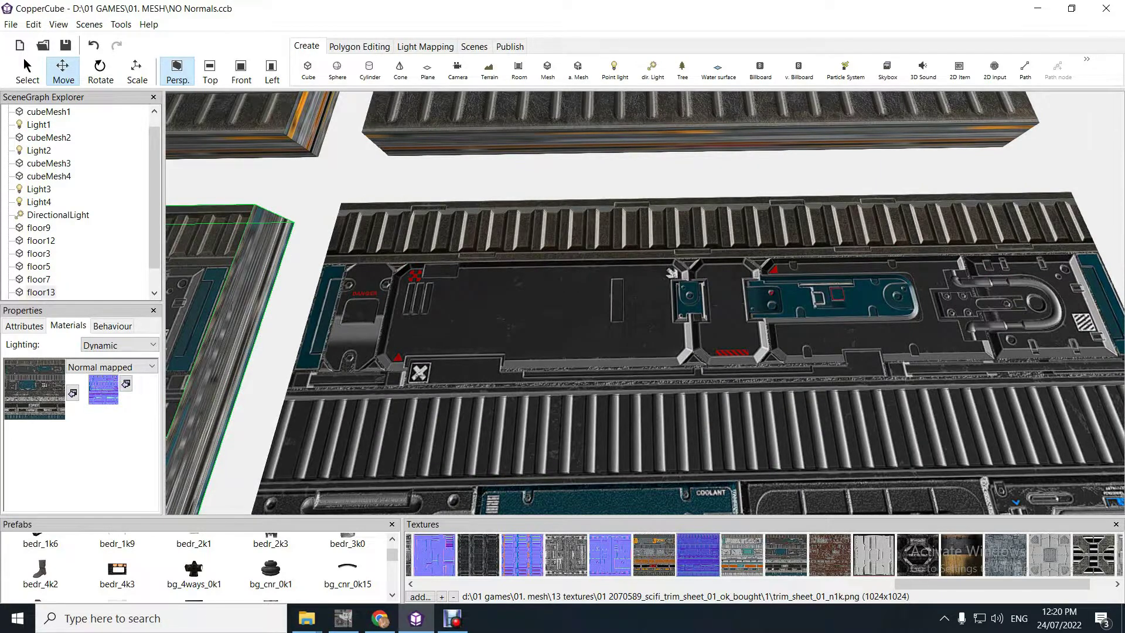
{"action": "scroll", "coordinate": [645, 303], "scroll_direction": "up", "scroll_amount": 4}
{"action": "scroll", "coordinate": [645, 302], "scroll_direction": "down", "scroll_amount": 4}
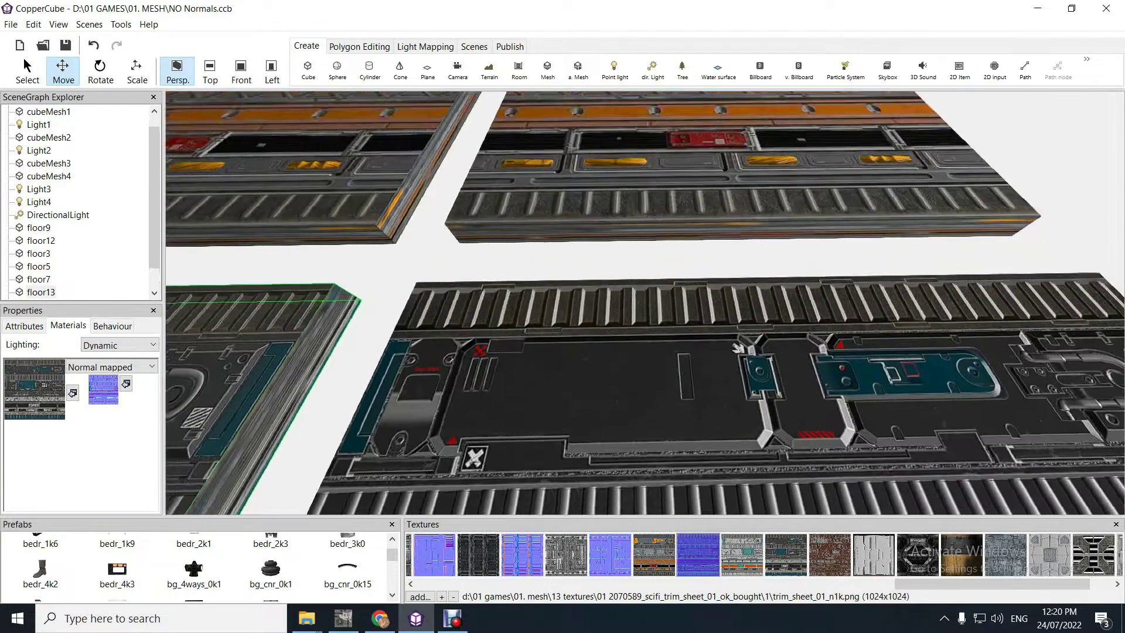
{"action": "scroll", "coordinate": [645, 302], "scroll_direction": "down", "scroll_amount": 4}
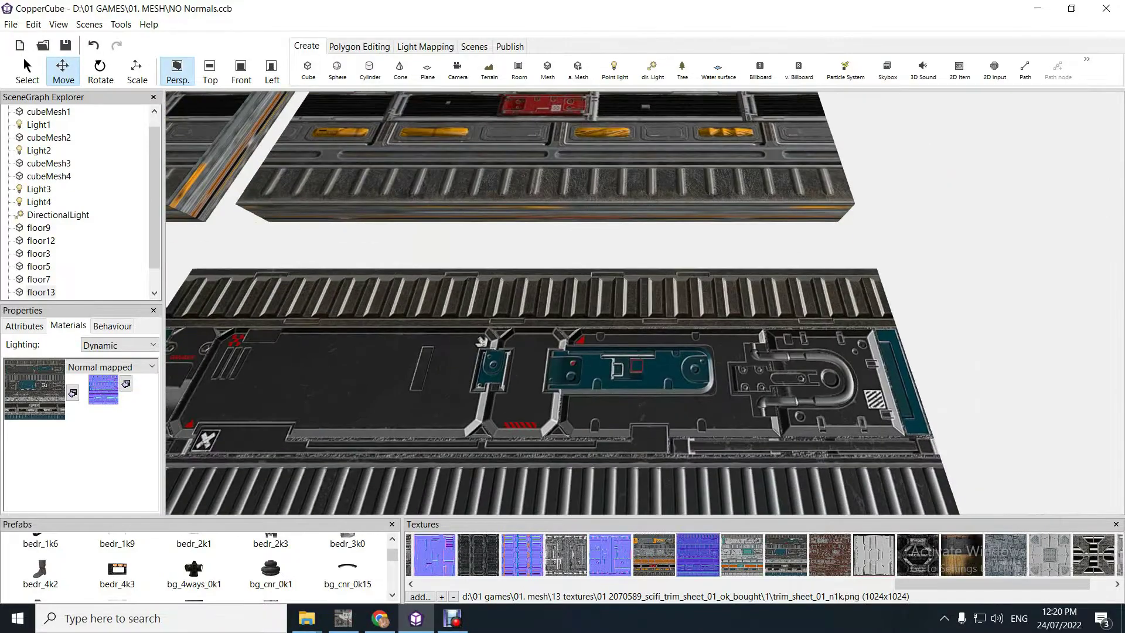
Examine the darker neighbouring panel's ribbed far edge, teal strip and looped pipe up close.
{"action": "middle_click_drag", "start_coordinate": [410, 303], "coordinate": [996, 303]}
{"action": "scroll", "coordinate": [645, 303], "scroll_direction": "up", "scroll_amount": 4}
{"action": "right_click_drag", "start_coordinate": [757, 372], "coordinate": [754, 362]}
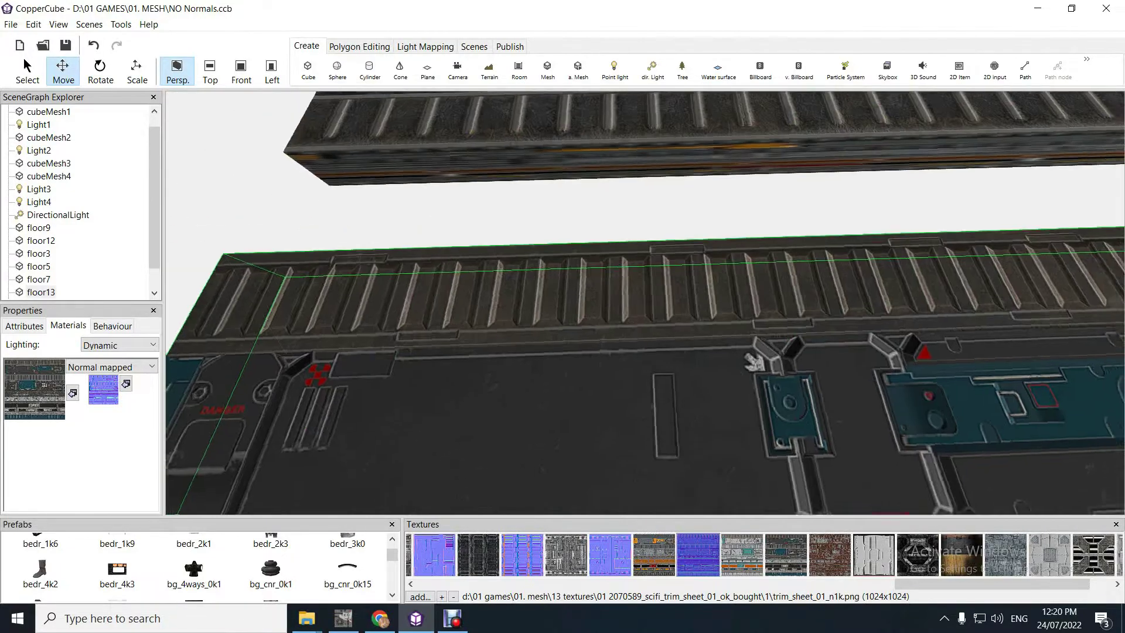
{"action": "middle_click_drag", "start_coordinate": [755, 361], "coordinate": [315, 346]}
{"action": "scroll", "coordinate": [644, 303], "scroll_direction": "down", "scroll_amount": 4}
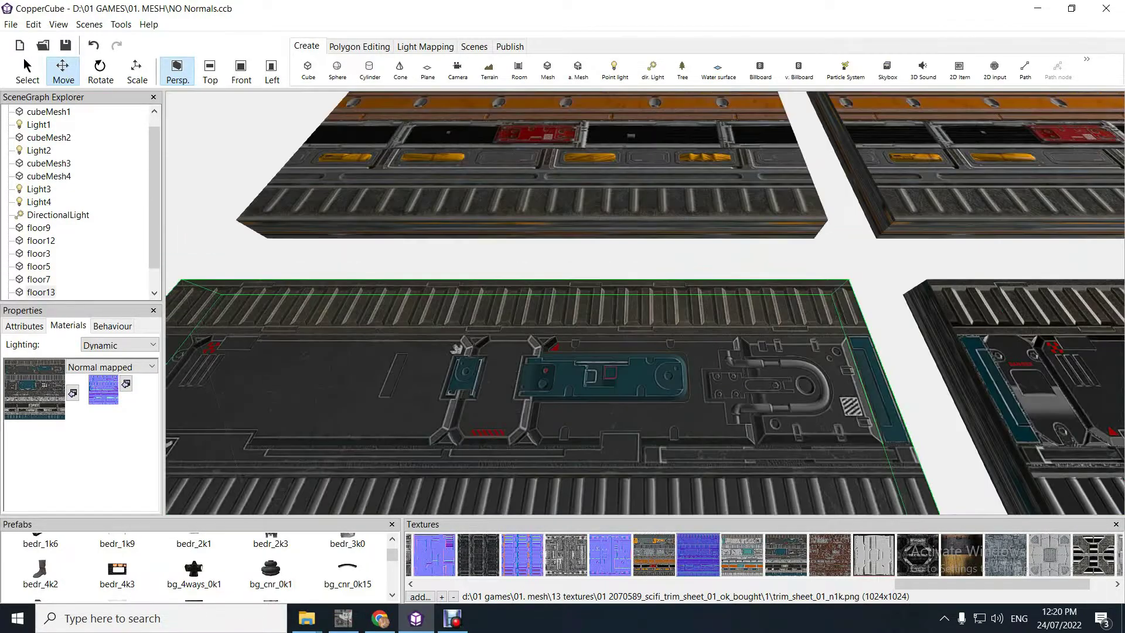
{"action": "right_click_drag", "start_coordinate": [645, 328], "coordinate": [644, 287]}
{"action": "scroll", "coordinate": [644, 303], "scroll_direction": "up", "scroll_amount": 4}
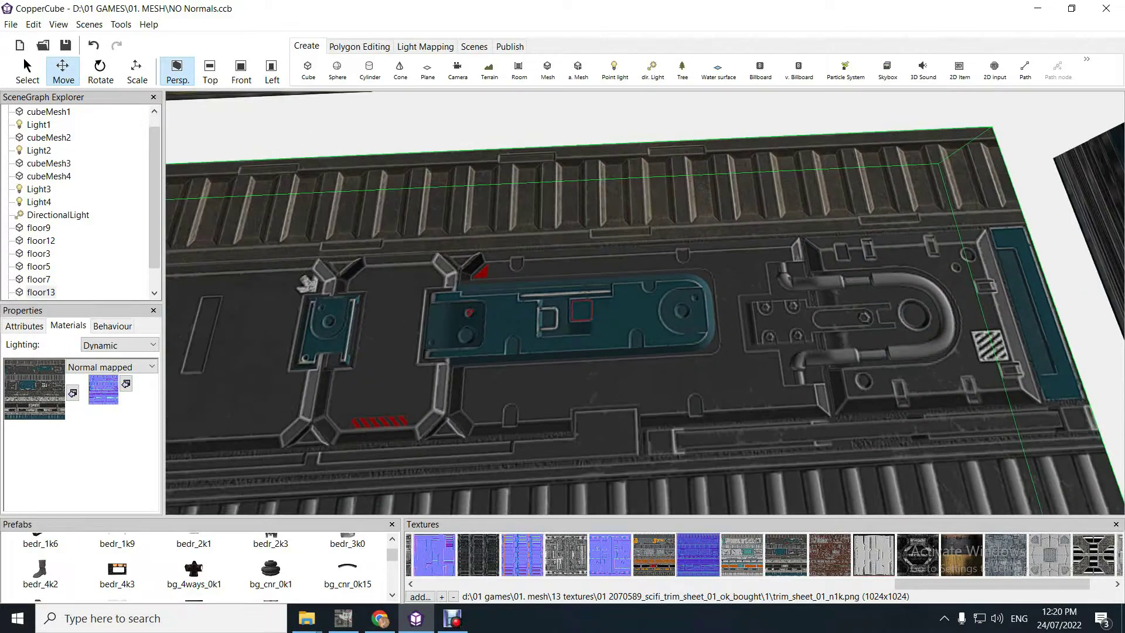
Compare the looped pipe and hatched corner at the far end of both normal-mapped floor panels.
{"action": "middle_click_drag", "start_coordinate": [879, 320], "coordinate": [425, 334]}
{"action": "scroll", "coordinate": [644, 303], "scroll_direction": "down", "scroll_amount": 4}
{"action": "scroll", "coordinate": [645, 303], "scroll_direction": "up", "scroll_amount": 4}
{"action": "middle_click_drag", "start_coordinate": [842, 306], "coordinate": [623, 306]}
{"action": "scroll", "coordinate": [645, 303], "scroll_direction": "up", "scroll_amount": 5}
{"action": "scroll", "coordinate": [645, 302], "scroll_direction": "down", "scroll_amount": 5}
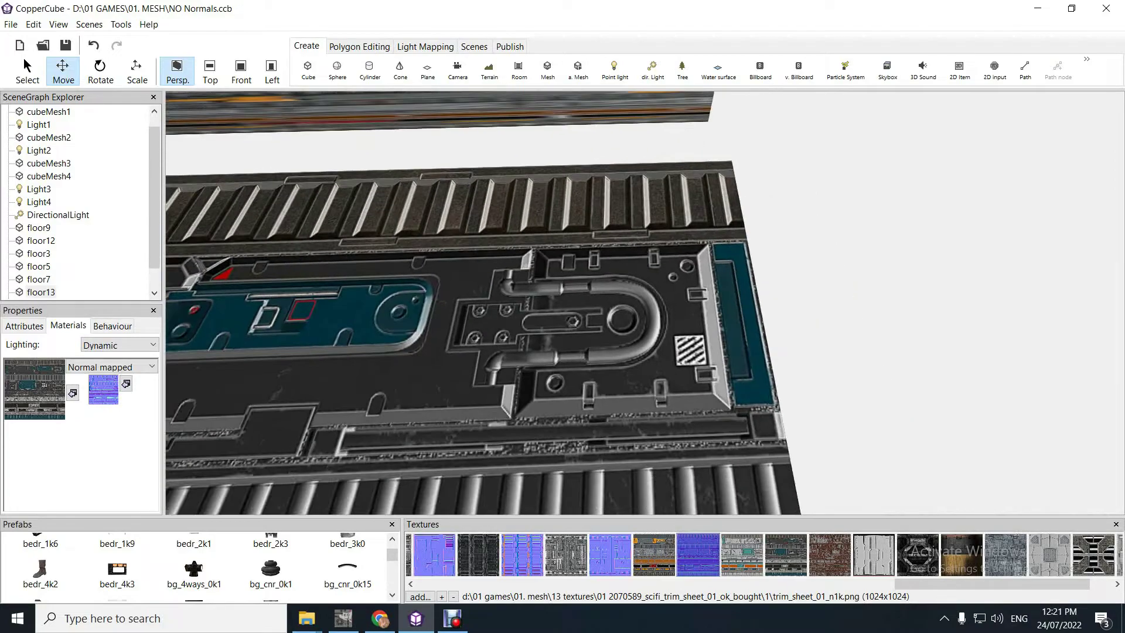
{"action": "scroll", "coordinate": [645, 303], "scroll_direction": "down", "scroll_amount": 2}
{"action": "middle_click_drag", "start_coordinate": [293, 302], "coordinate": [1013, 299]}
{"action": "scroll", "coordinate": [644, 302], "scroll_direction": "down", "scroll_amount": 4}
{"action": "scroll", "coordinate": [645, 302], "scroll_direction": "up", "scroll_amount": 6}
{"action": "scroll", "coordinate": [645, 303], "scroll_direction": "down", "scroll_amount": 4}
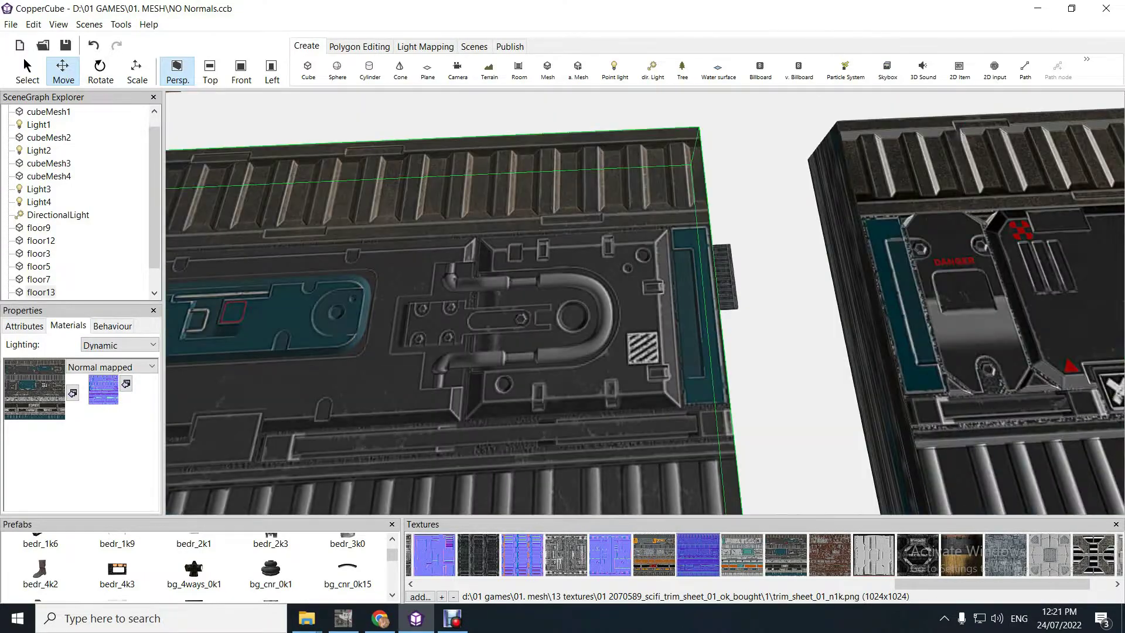
Compare the two normal-mapped floor panels from the ribbed far edge down to the riveted and slatted rows.
{"action": "scroll", "coordinate": [645, 303], "scroll_direction": "down", "scroll_amount": 1}
{"action": "scroll", "coordinate": [645, 303], "scroll_direction": "down", "scroll_amount": 5}
{"action": "middle_click_drag", "start_coordinate": [644, 351], "coordinate": [651, 234]}
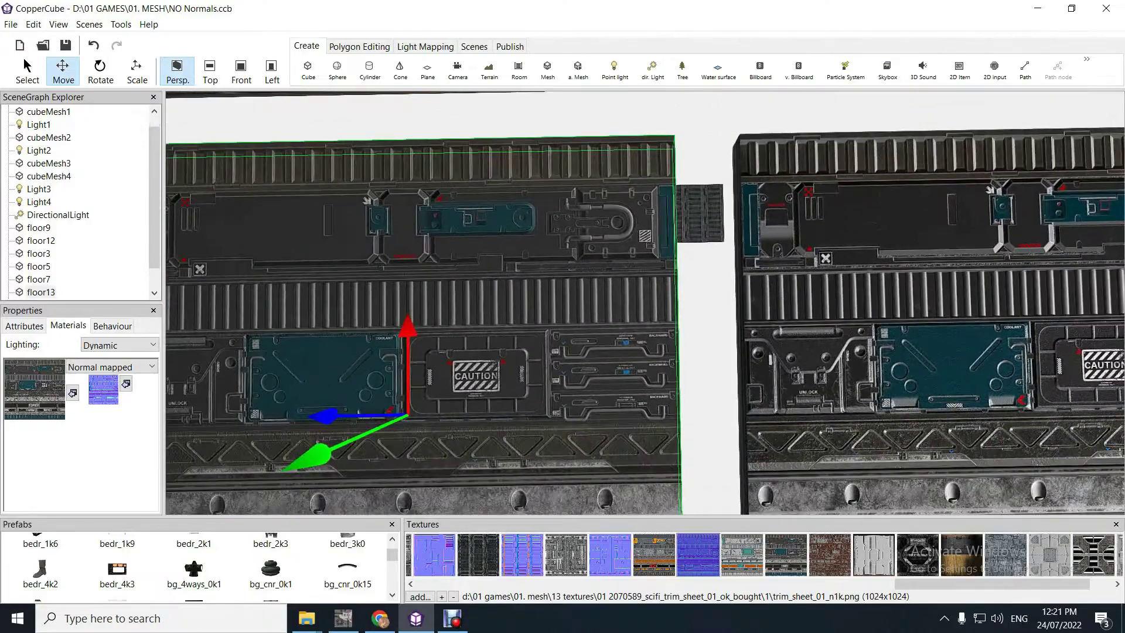
{"action": "right_click_drag", "start_coordinate": [651, 234], "coordinate": [490, 265]}
{"action": "right_click_drag", "start_coordinate": [644, 302], "coordinate": [498, 251]}
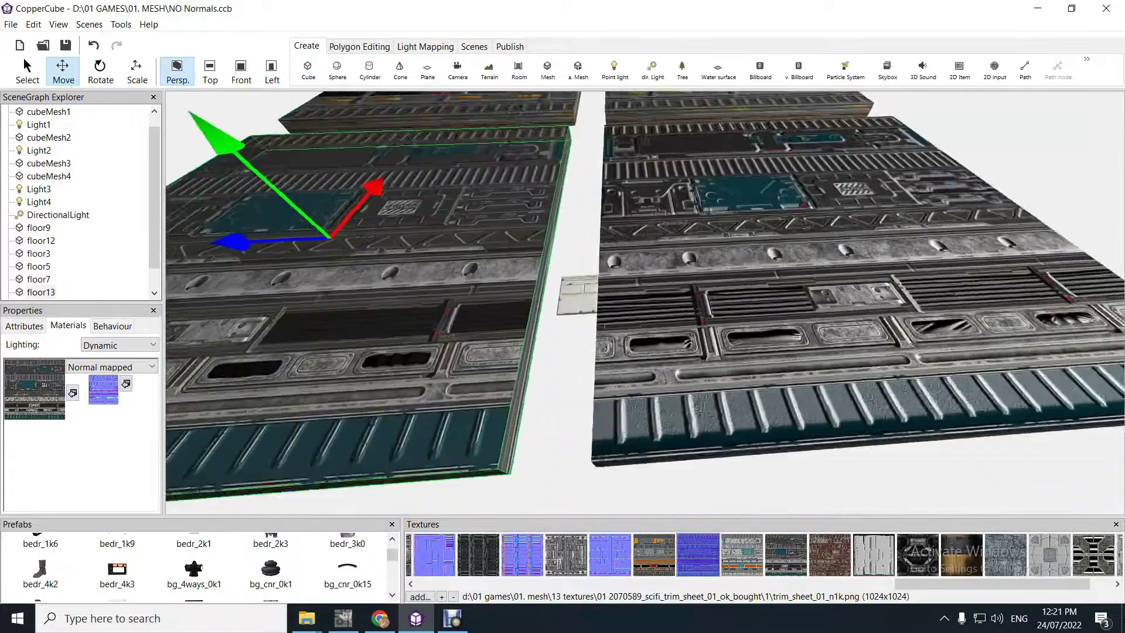
{"action": "scroll", "coordinate": [644, 302], "scroll_direction": "down", "scroll_amount": 3}
{"action": "scroll", "coordinate": [644, 302], "scroll_direction": "up", "scroll_amount": 8}
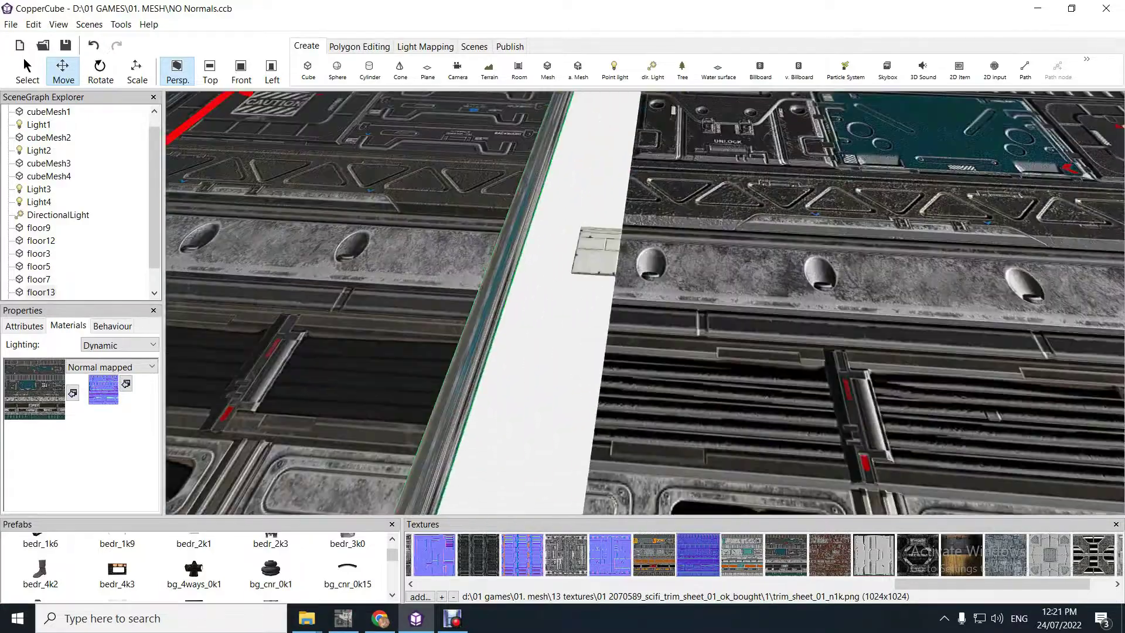
{"action": "scroll", "coordinate": [644, 303], "scroll_direction": "down", "scroll_amount": 4}
{"action": "scroll", "coordinate": [645, 302], "scroll_direction": "up", "scroll_amount": 3}
{"action": "scroll", "coordinate": [645, 302], "scroll_direction": "down", "scroll_amount": 4}
{"action": "middle_click_drag", "start_coordinate": [645, 302], "coordinate": [838, 281]}
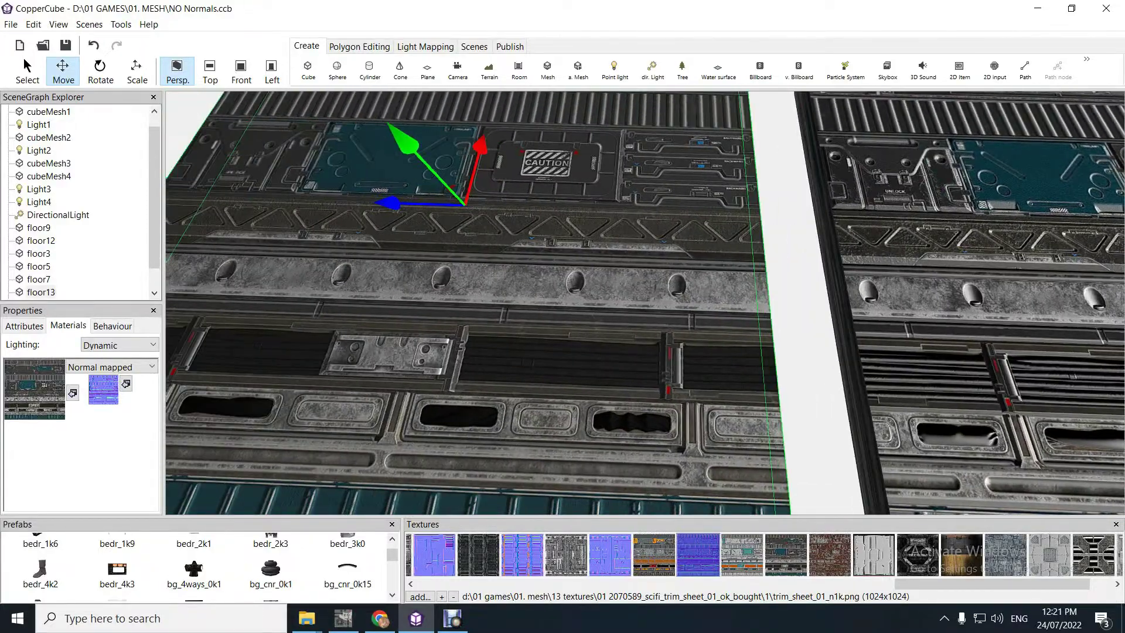
Examine the darker panel's metal plate, dark slatted strip and oval openings from several angles.
{"action": "right_click_drag", "start_coordinate": [644, 303], "coordinate": [644, 322]}
{"action": "middle_click_drag", "start_coordinate": [644, 323], "coordinate": [814, 278]}
{"action": "scroll", "coordinate": [644, 302], "scroll_direction": "up", "scroll_amount": 3}
{"action": "right_click_drag", "start_coordinate": [644, 322], "coordinate": [703, 328]}
{"action": "scroll", "coordinate": [644, 302], "scroll_direction": "down", "scroll_amount": 4}
{"action": "scroll", "coordinate": [645, 302], "scroll_direction": "up", "scroll_amount": 3}
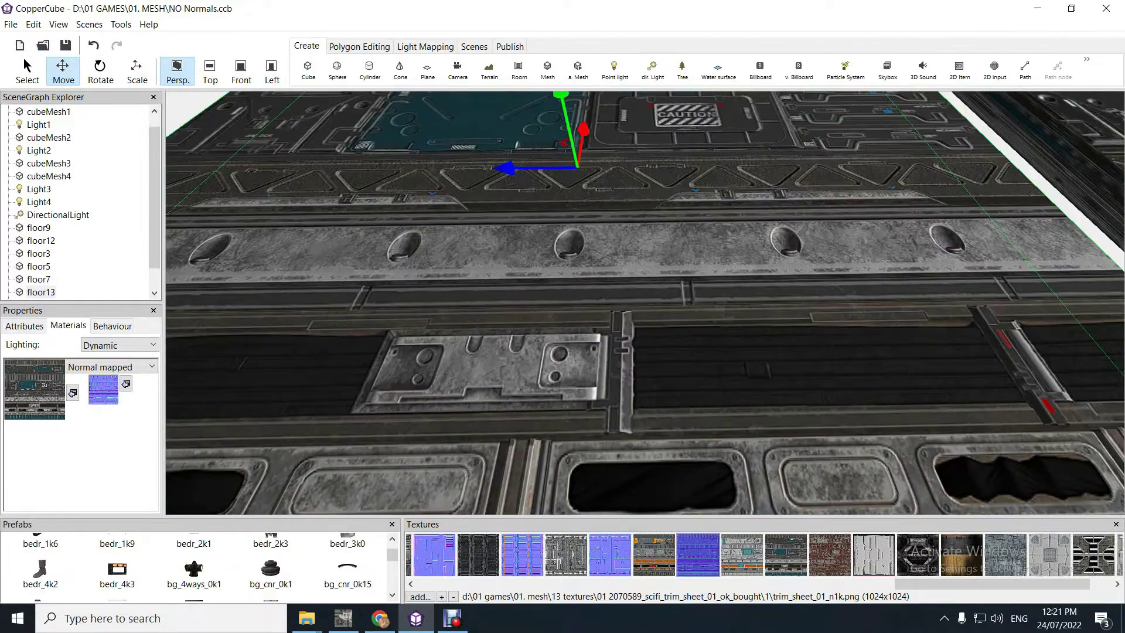
{"action": "right_click_drag", "start_coordinate": [645, 302], "coordinate": [635, 349]}
{"action": "scroll", "coordinate": [645, 303], "scroll_direction": "down", "scroll_amount": 4}
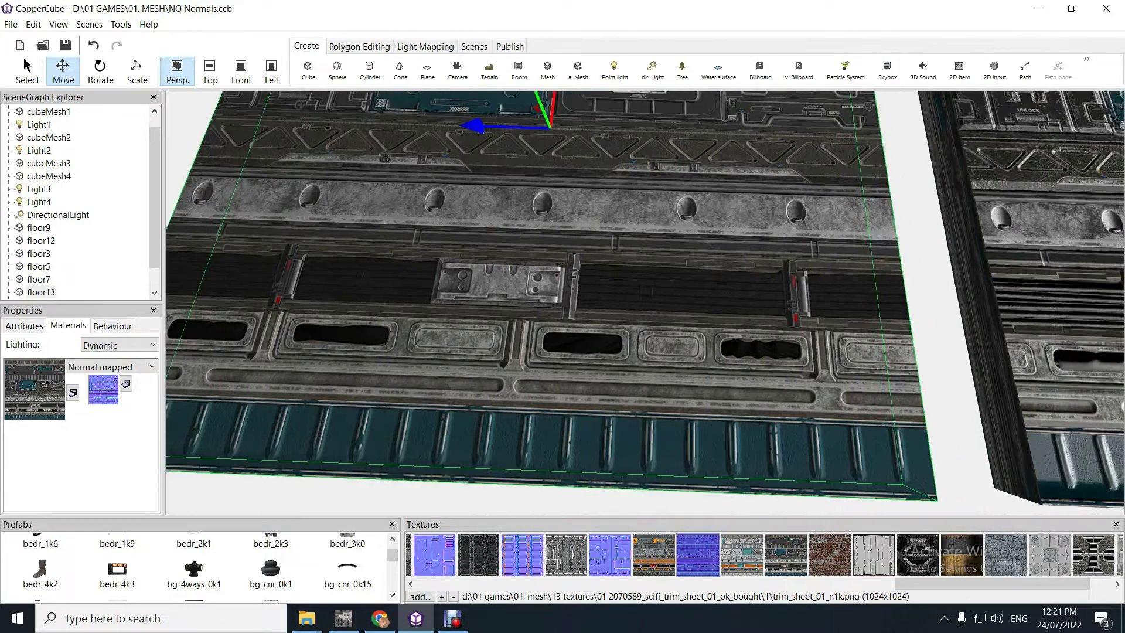
Set the material type of the brighter floor panel with the pronounced slats to Solid and inspect its surface.
{"action": "middle_click_drag", "start_coordinate": [644, 302], "coordinate": [351, 310]}
{"action": "scroll", "coordinate": [644, 302], "scroll_direction": "up", "scroll_amount": 6}
{"action": "mouse_move", "coordinate": [644, 302]}
{"action": "right_mouse_down"}
{"action": "mouse_move", "coordinate": [644, 269]}
{"action": "mouse_move", "coordinate": [643, 322]}
{"action": "right_mouse_up"}
{"action": "scroll", "coordinate": [645, 302], "scroll_direction": "down", "scroll_amount": 6}
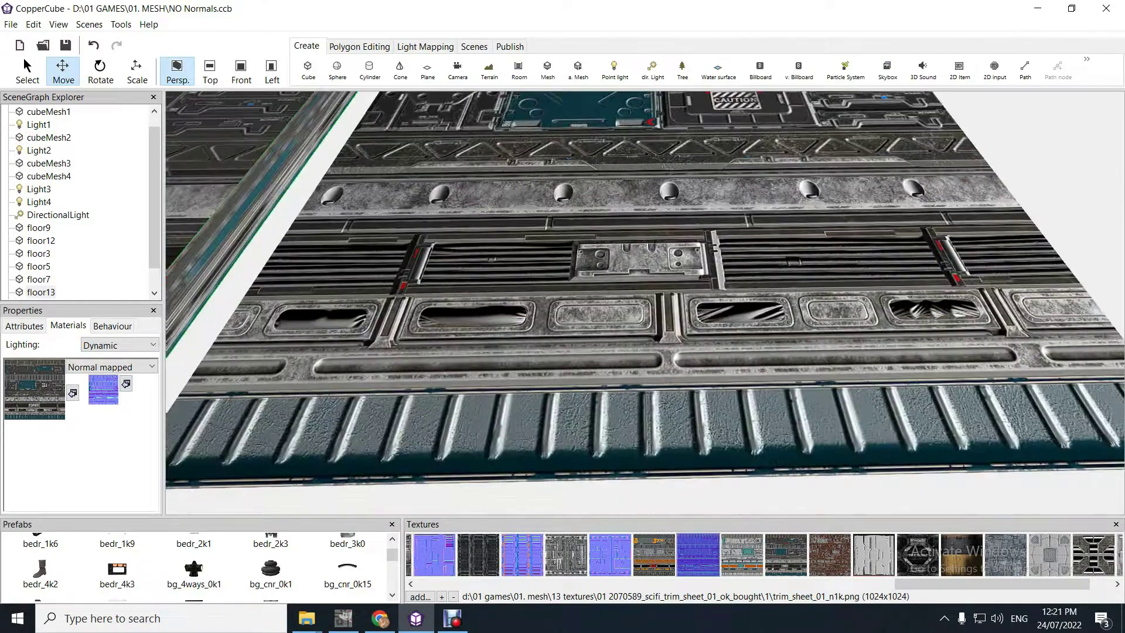
{"action": "left_click", "coordinate": [643, 322]}
{"action": "left_click", "coordinate": [123, 367]}
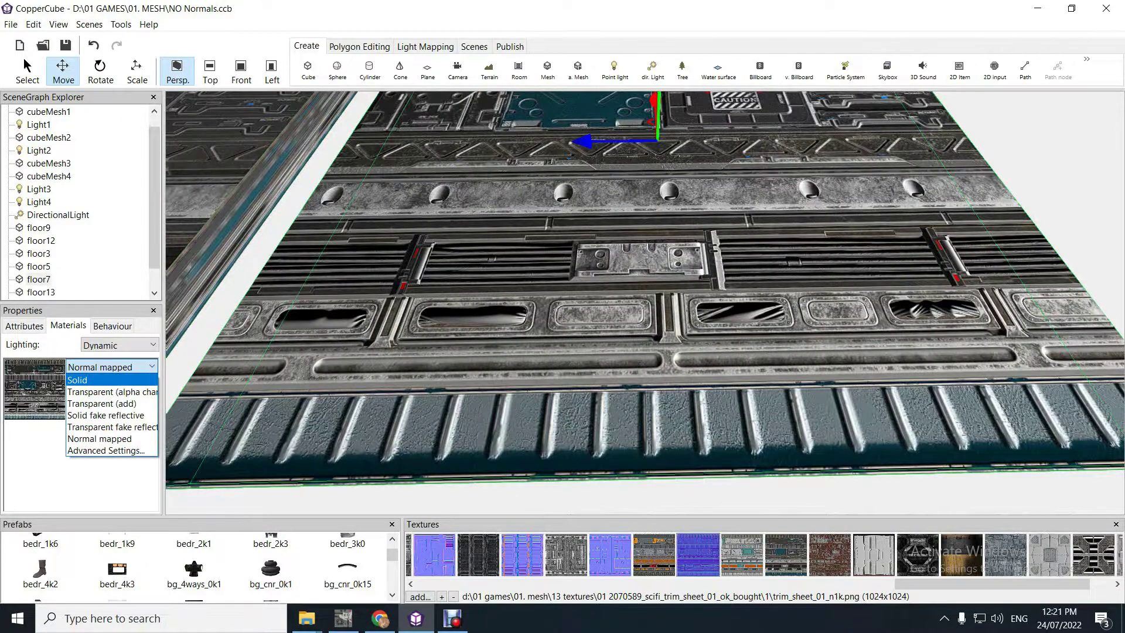
{"action": "left_click", "coordinate": [106, 379]}
{"action": "scroll", "coordinate": [645, 302], "scroll_direction": "up", "scroll_amount": 5}
{"action": "scroll", "coordinate": [644, 302], "scroll_direction": "down", "scroll_amount": 4}
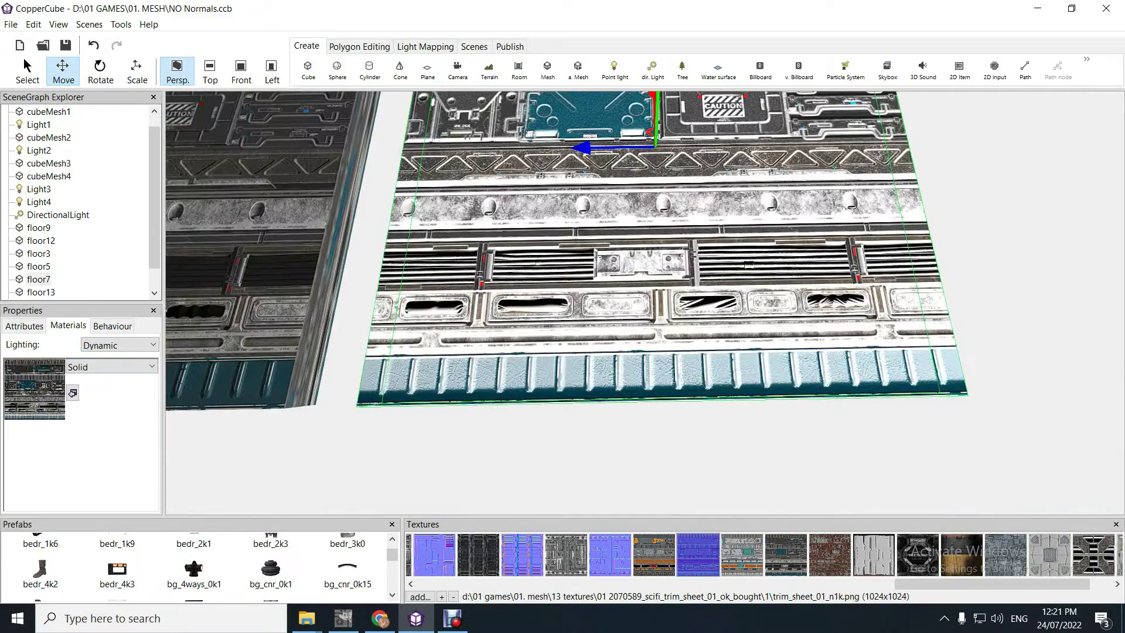
Set the darker neighbouring floor panel's material type to Solid and inspect its metal plate and dark strip.
{"action": "right_click_drag", "start_coordinate": [644, 302], "coordinate": [621, 275]}
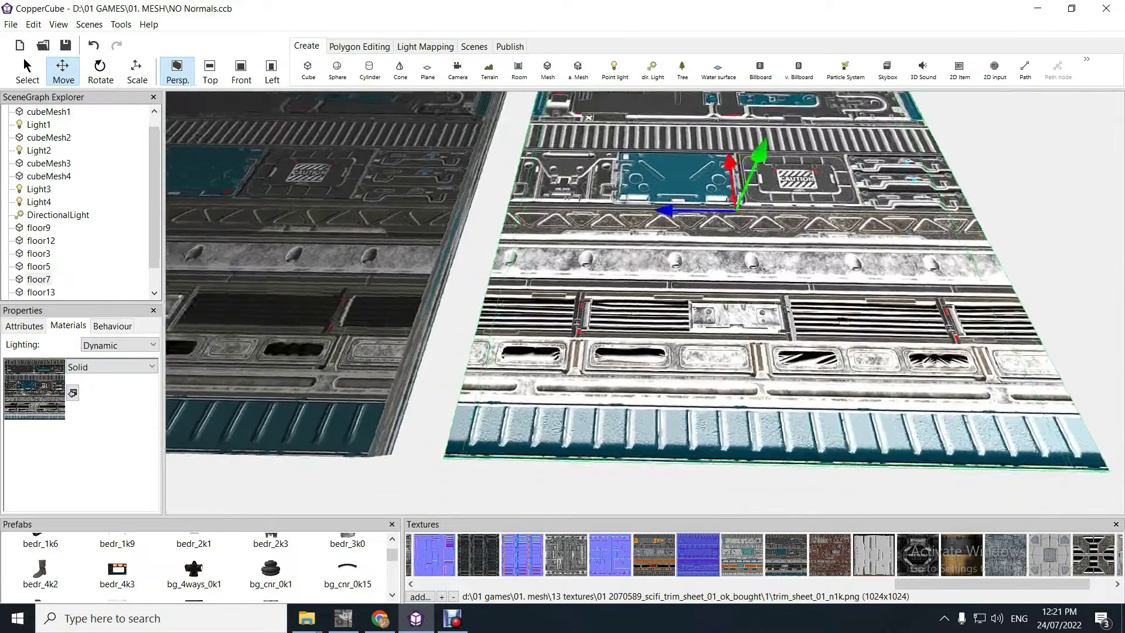
{"action": "middle_click_drag", "start_coordinate": [468, 293], "coordinate": [621, 293]}
{"action": "left_click", "coordinate": [620, 293]}
{"action": "left_click", "coordinate": [111, 367]}
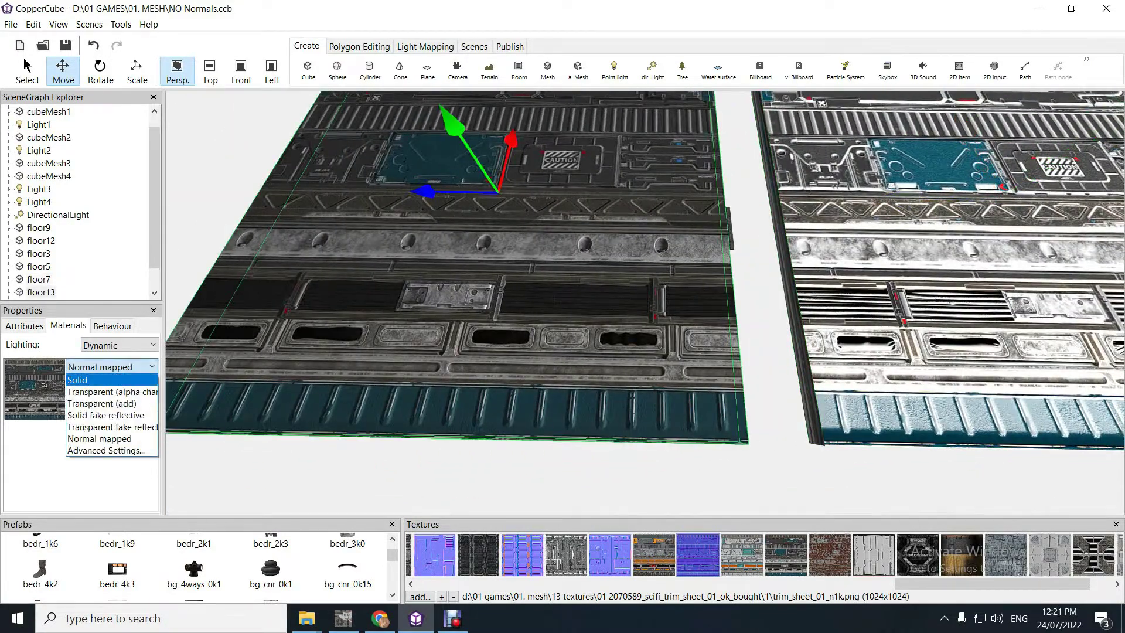
{"action": "left_click", "coordinate": [87, 379]}
{"action": "scroll", "coordinate": [644, 302], "scroll_direction": "up", "scroll_amount": 3}
{"action": "scroll", "coordinate": [644, 301], "scroll_direction": "up", "scroll_amount": 2}
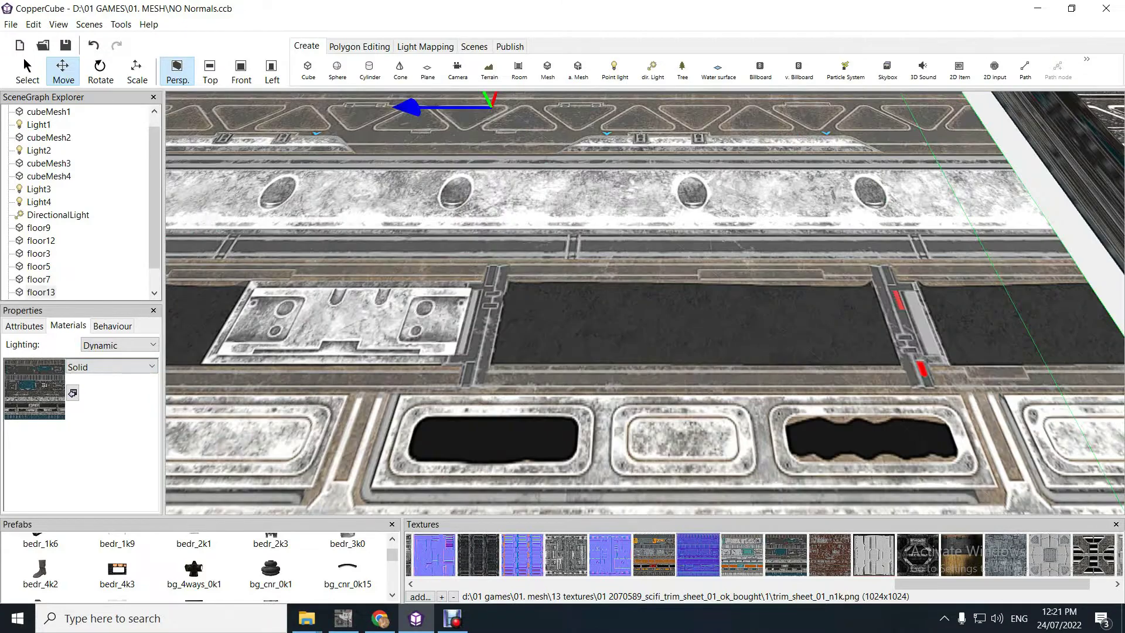
{"action": "scroll", "coordinate": [644, 302], "scroll_direction": "down", "scroll_amount": 4}
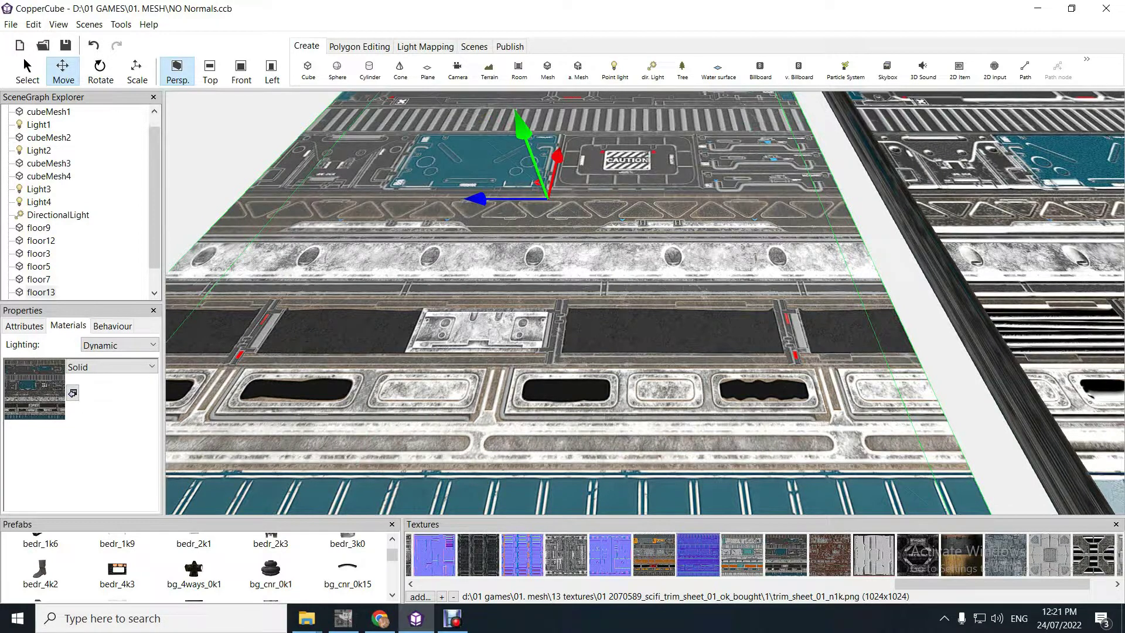
Set the same floor panel's material type back to Normal mapped with trim_sheet_01_n1k.png as its normal map.
{"action": "left_click", "coordinate": [151, 367]}
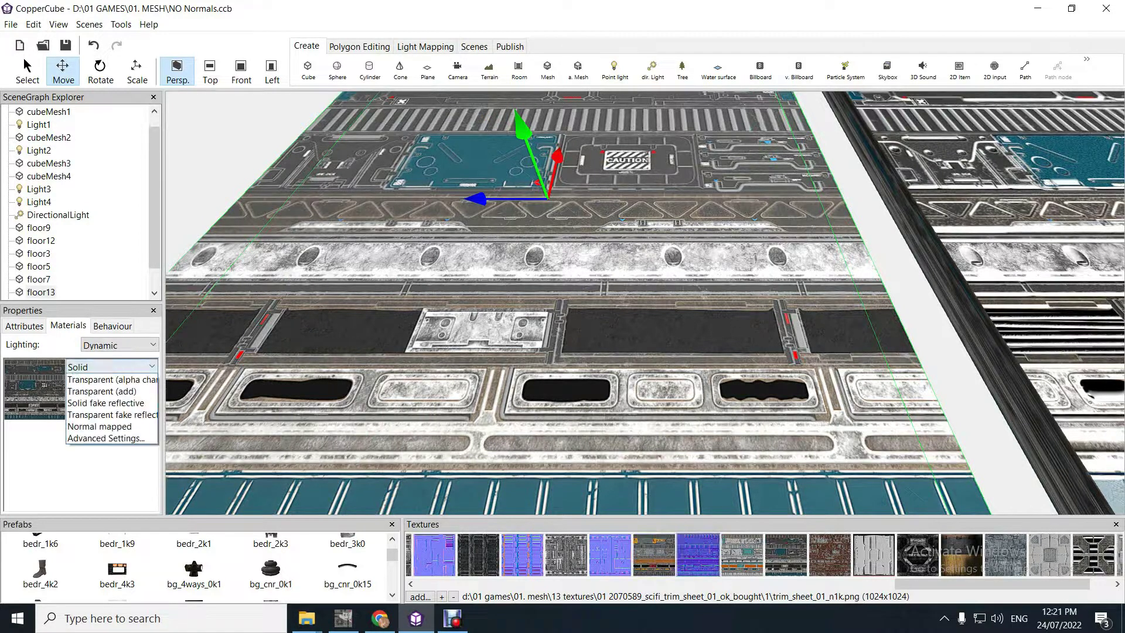
{"action": "left_click", "coordinate": [109, 438]}
{"action": "left_click", "coordinate": [126, 383]}
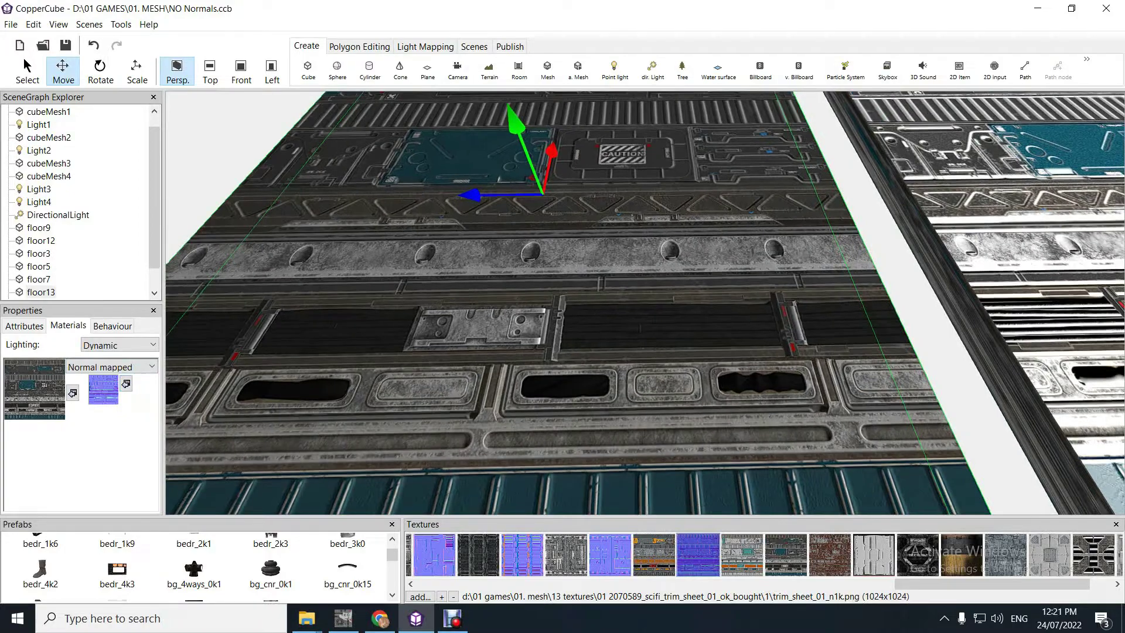
Set the other solid panel, with the pronounced slats, to Normal mapped and assign trim_sheet_01_n1k.png as its normal map.
{"action": "middle_click_drag", "start_coordinate": [656, 304], "coordinate": [328, 275]}
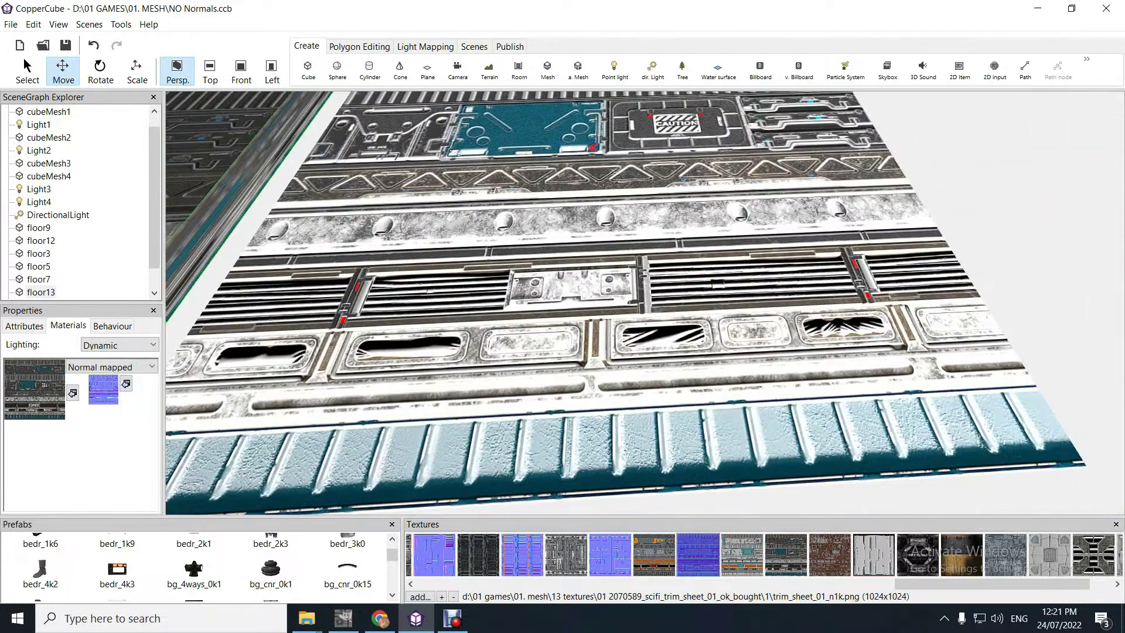
{"action": "left_click", "coordinate": [375, 293]}
{"action": "left_click", "coordinate": [151, 367]}
{"action": "left_click", "coordinate": [109, 438]}
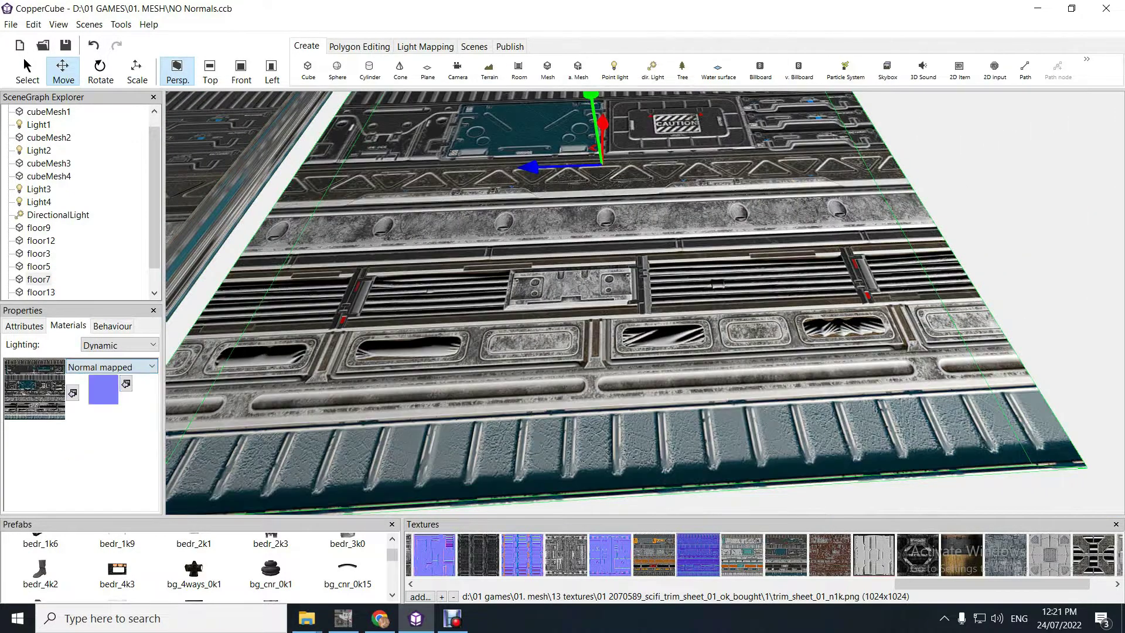
{"action": "left_click", "coordinate": [126, 383]}
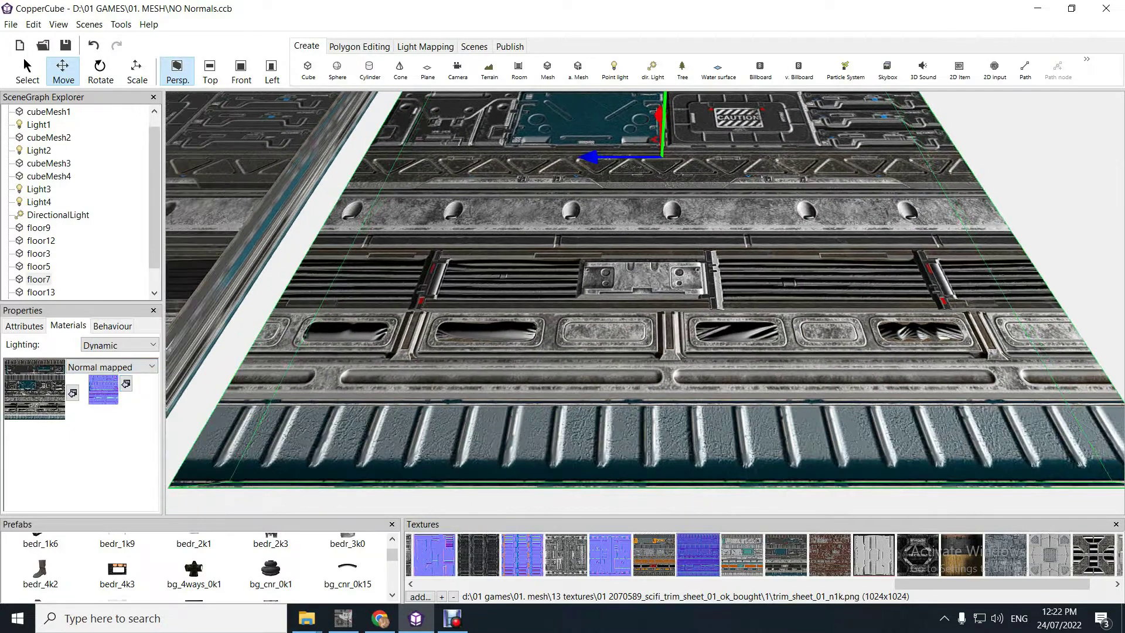
Compare the slatted strips, rivets and teal plates of the two normal-mapped panels side by side.
{"action": "right_click_drag", "start_coordinate": [644, 303], "coordinate": [673, 303]}
{"action": "scroll", "coordinate": [644, 302], "scroll_direction": "down", "scroll_amount": 3}
{"action": "middle_click_drag", "start_coordinate": [644, 303], "coordinate": [995, 275]}
{"action": "scroll", "coordinate": [644, 303], "scroll_direction": "up", "scroll_amount": 3}
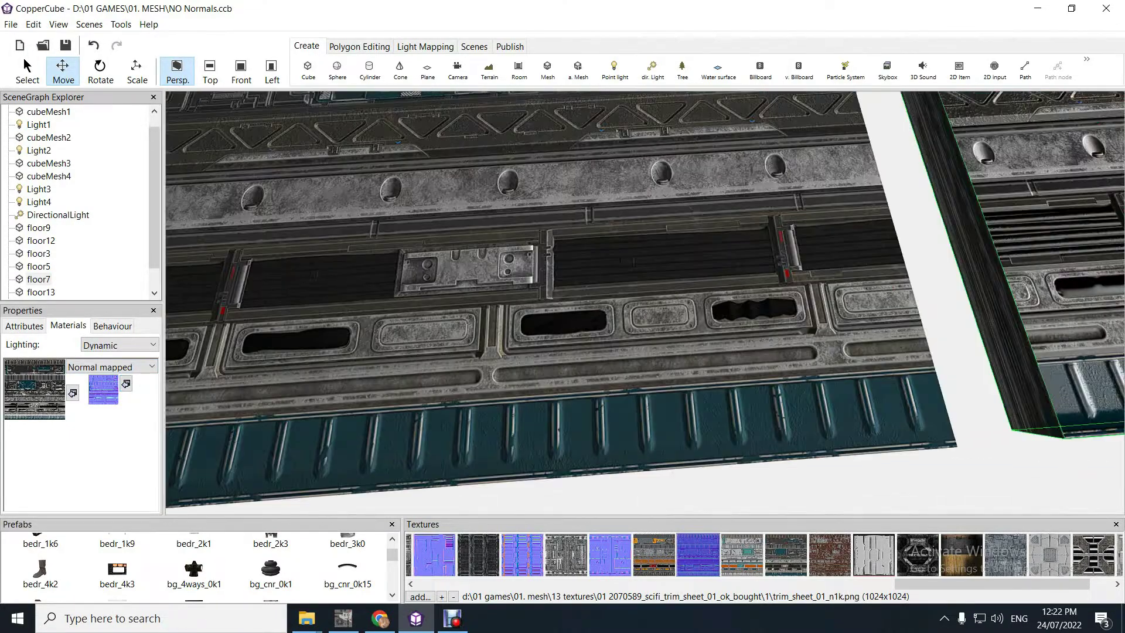
{"action": "right_click_drag", "start_coordinate": [644, 303], "coordinate": [598, 303]}
{"action": "scroll", "coordinate": [644, 303], "scroll_direction": "down", "scroll_amount": 3}
{"action": "scroll", "coordinate": [644, 303], "scroll_direction": "up", "scroll_amount": 3}
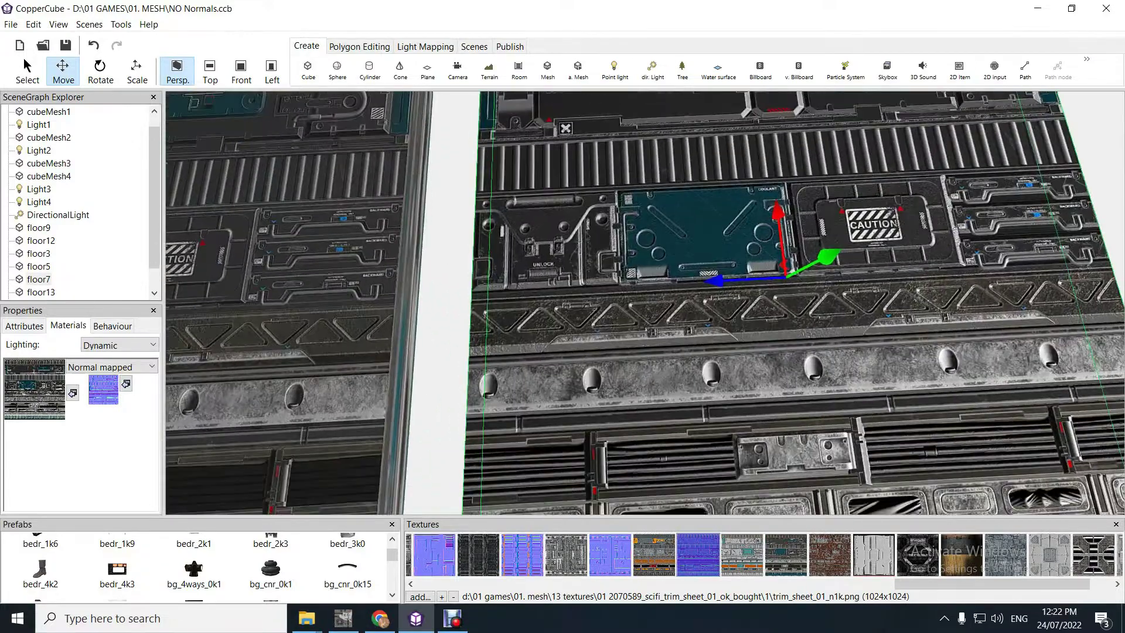
Examine the orange and grey floor panels' hatches, ribbed strips and looped pipe up close.
{"action": "key", "text": "s"}
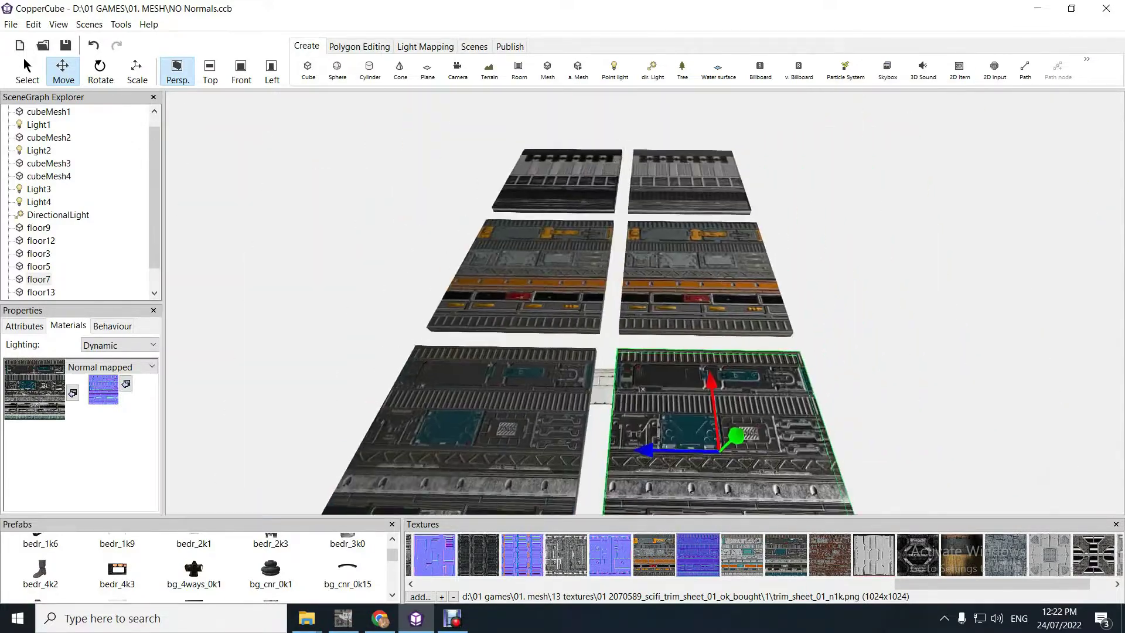
{"action": "key", "text": "w"}
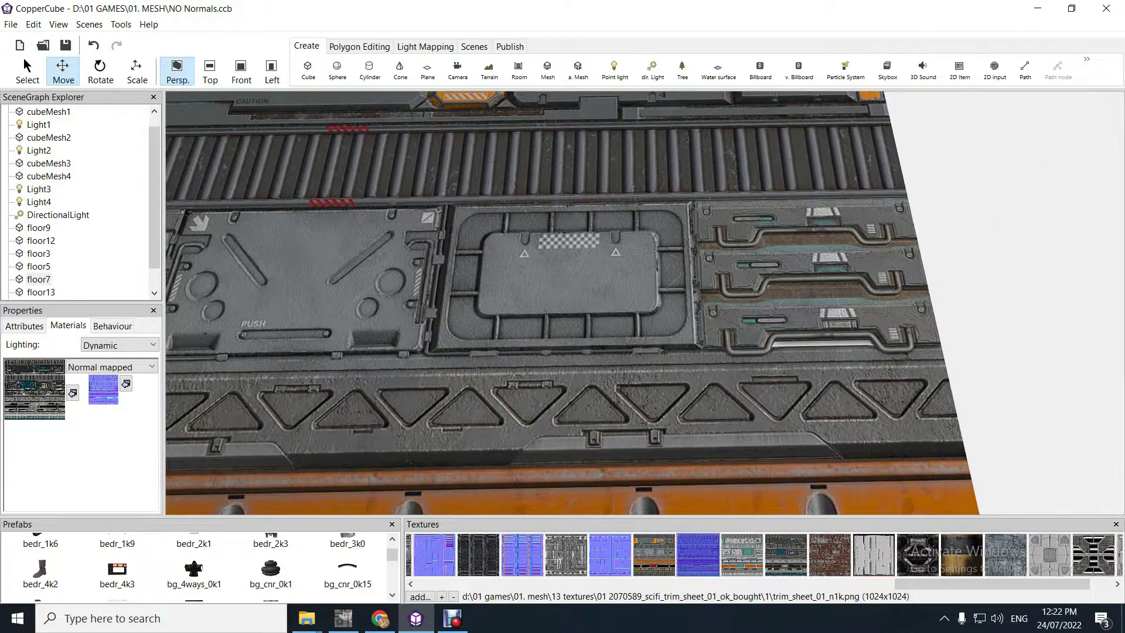
{"action": "scroll", "coordinate": [644, 303], "scroll_direction": "down", "scroll_amount": 5}
{"action": "scroll", "coordinate": [644, 303], "scroll_direction": "up", "scroll_amount": 5}
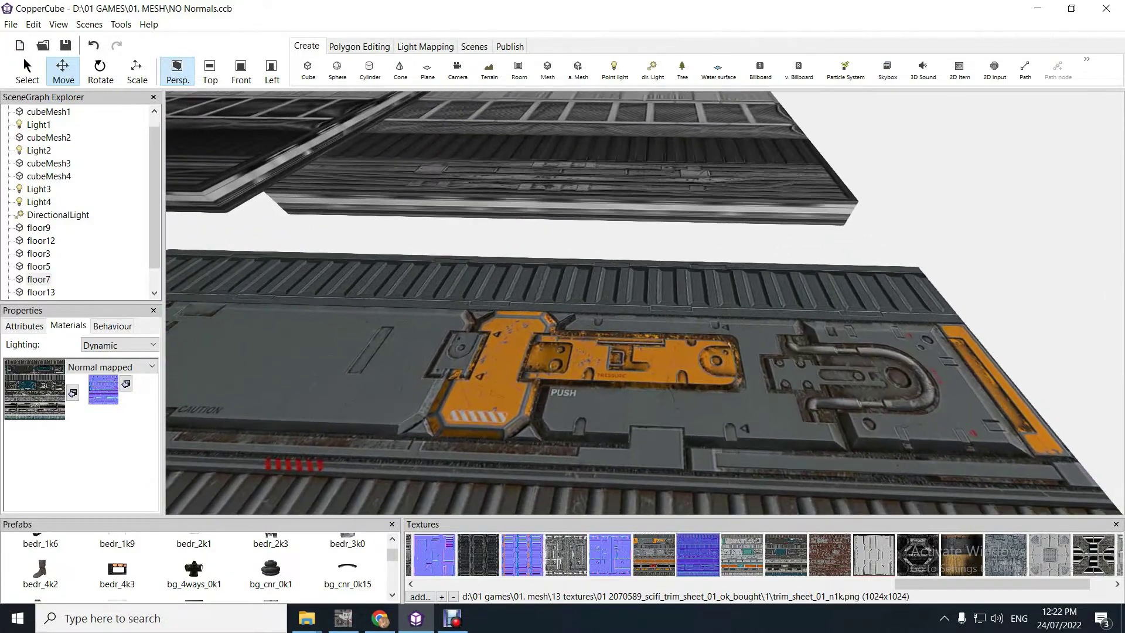
{"action": "middle_click_drag", "start_coordinate": [644, 303], "coordinate": [538, 310]}
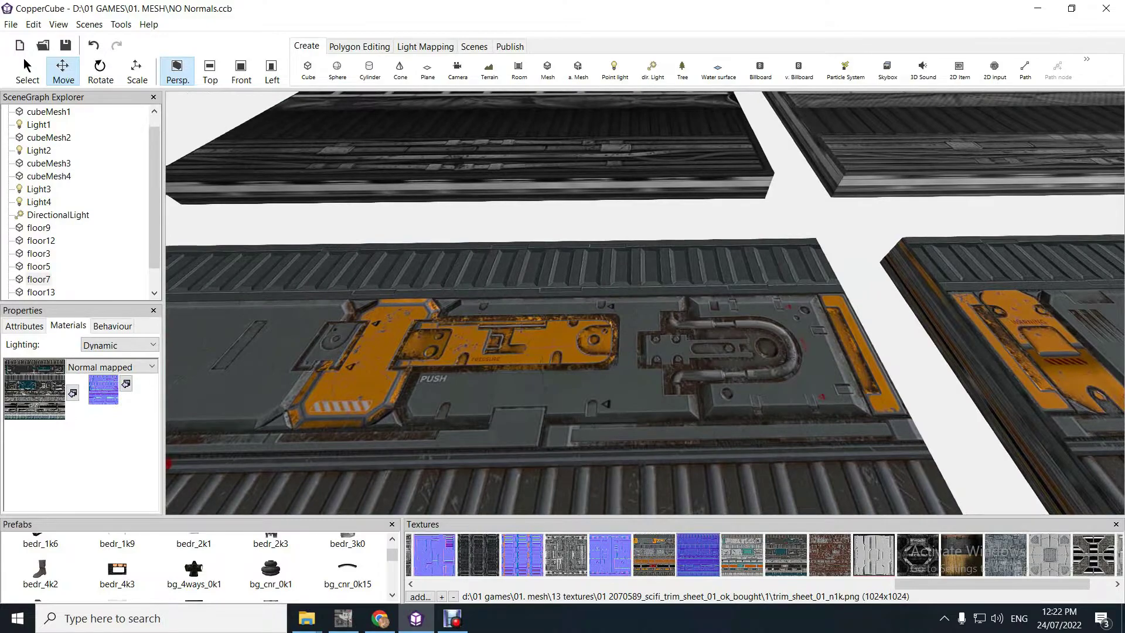
Compare the two dark grey panels with fabric and cable relief, select the one with the woven surface, and browse the textures.
{"action": "scroll", "coordinate": [644, 303], "scroll_direction": "down", "scroll_amount": 8}
{"action": "middle_click_drag", "start_coordinate": [645, 303], "coordinate": [609, 395]}
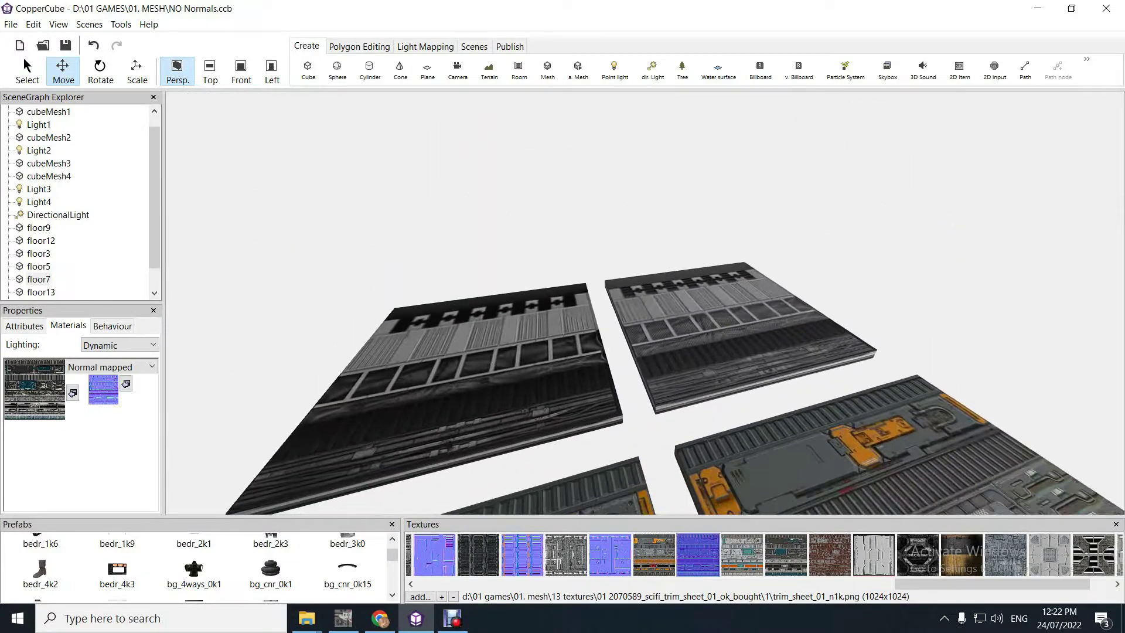
{"action": "scroll", "coordinate": [644, 302], "scroll_direction": "up", "scroll_amount": 5}
{"action": "middle_click_drag", "start_coordinate": [644, 303], "coordinate": [697, 293]}
{"action": "scroll", "coordinate": [644, 303], "scroll_direction": "down", "scroll_amount": 2}
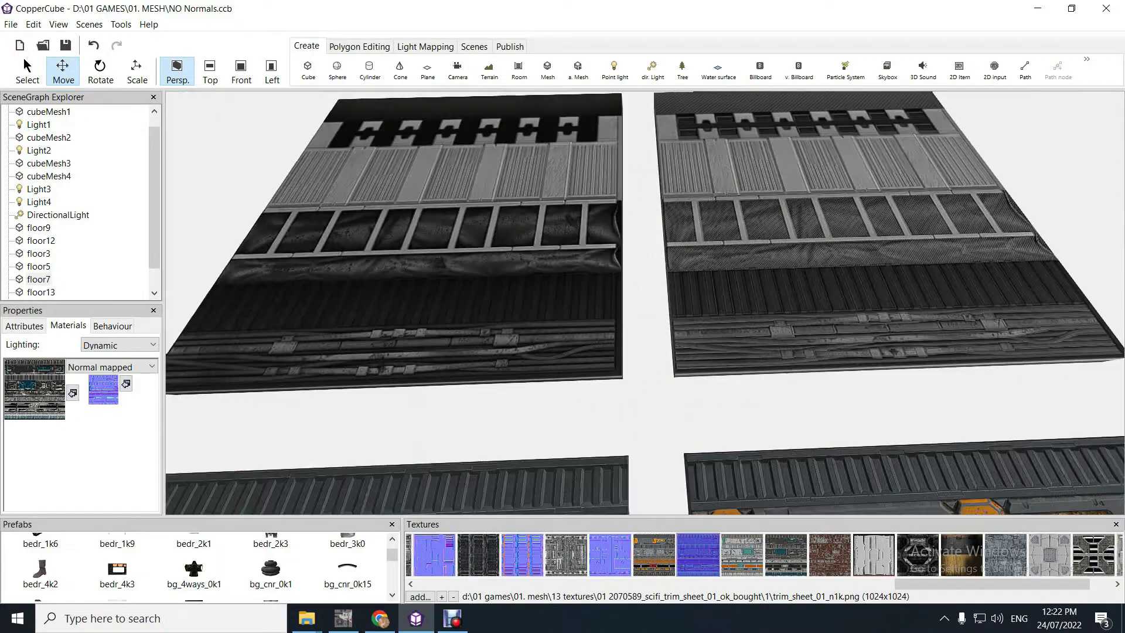
{"action": "right_click_drag", "start_coordinate": [644, 303], "coordinate": [642, 264]}
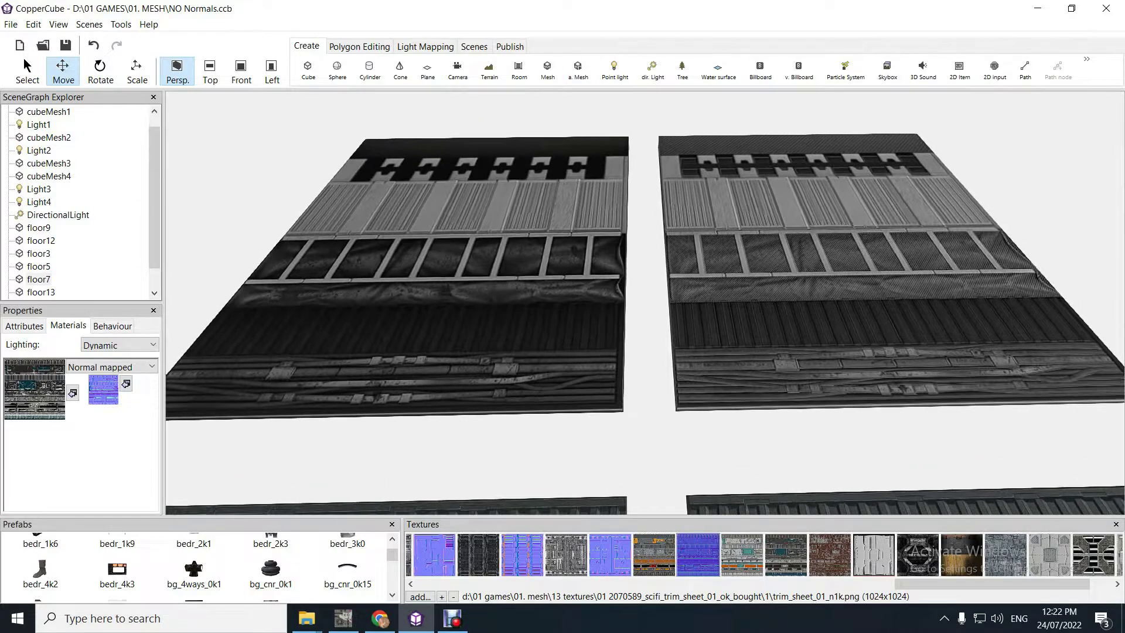
{"action": "right_click_drag", "start_coordinate": [644, 302], "coordinate": [660, 285]}
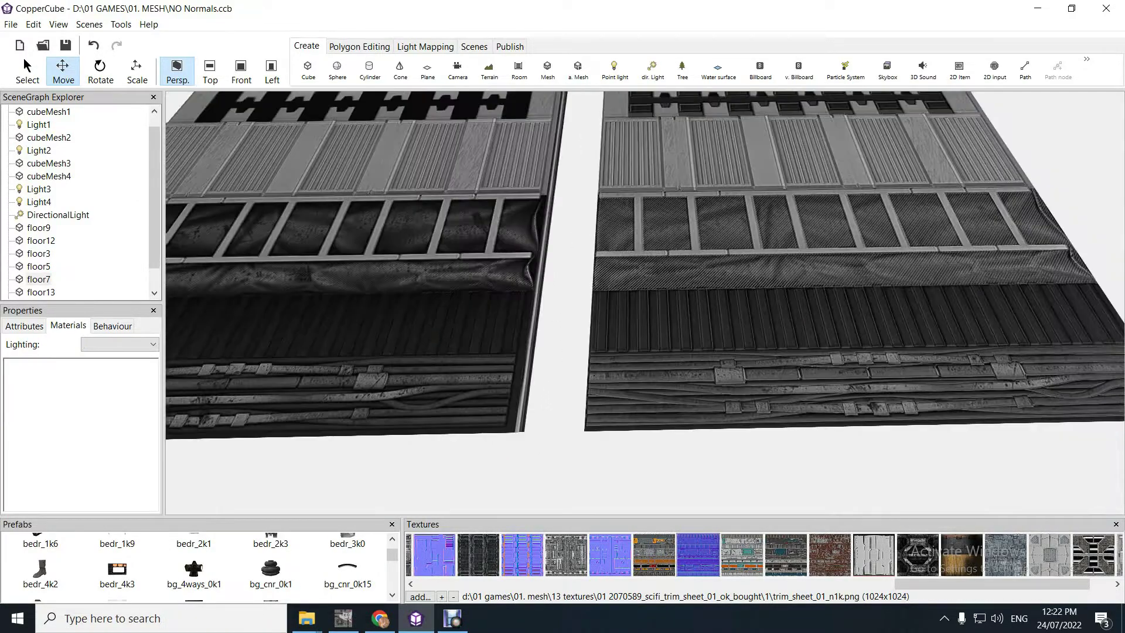
{"action": "left_click", "coordinate": [697, 276]}
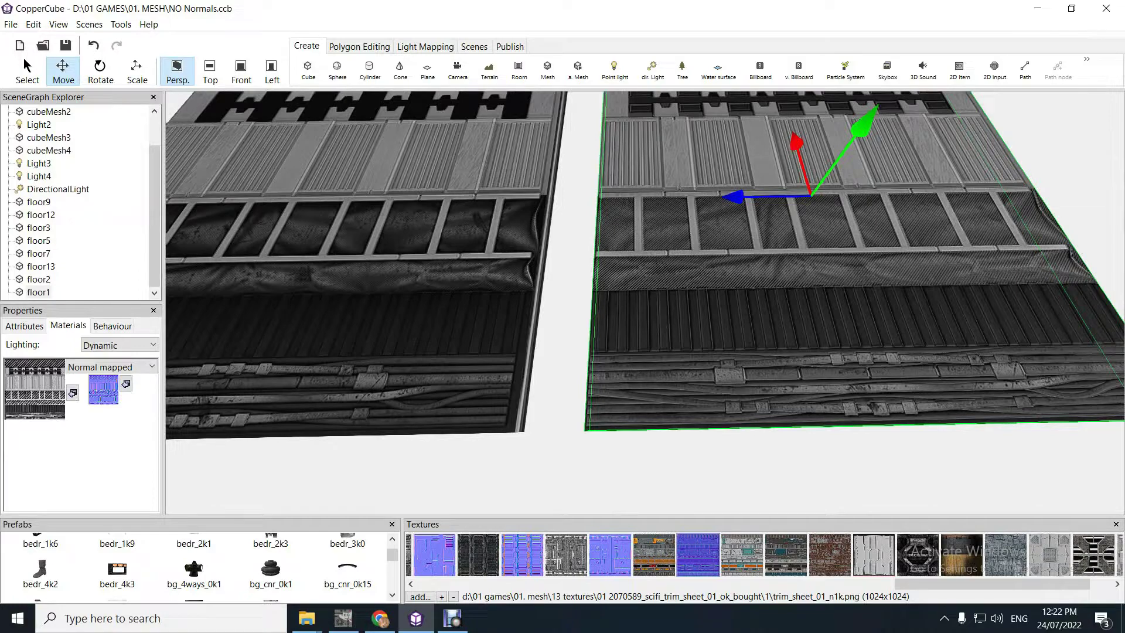
{"action": "left_click_drag", "start_coordinate": [992, 584], "coordinate": [671, 584]}
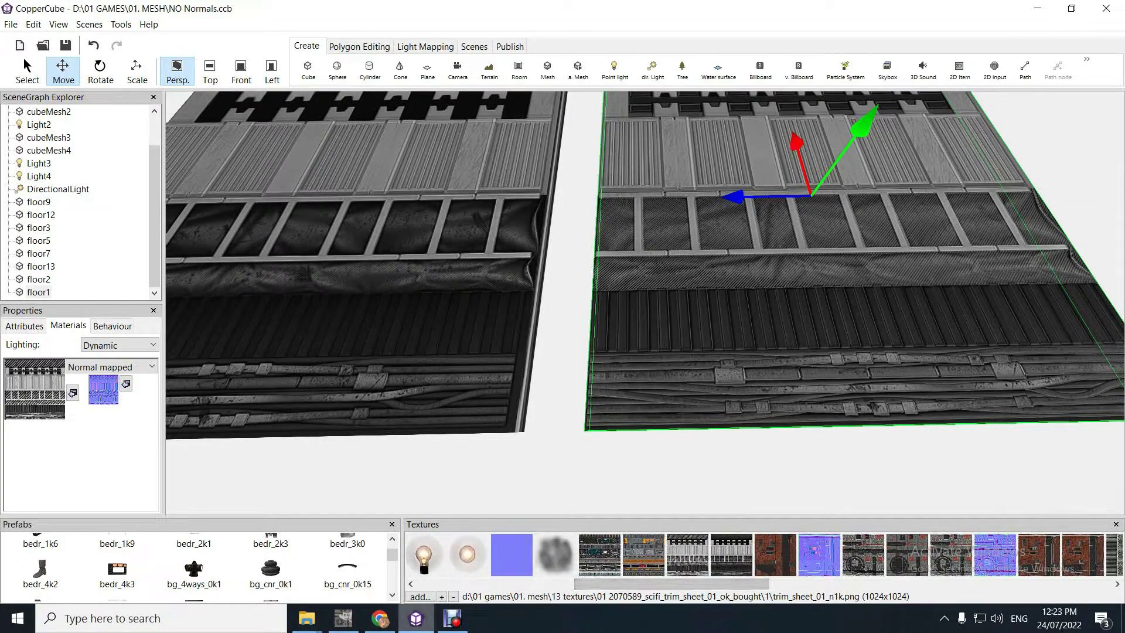
Switch to GIMP and preview Desaturate on the 2.bmp normal map, first in Luma mode, then in Lightness (HSL) mode.
{"action": "key", "text": "alt+Tab"}
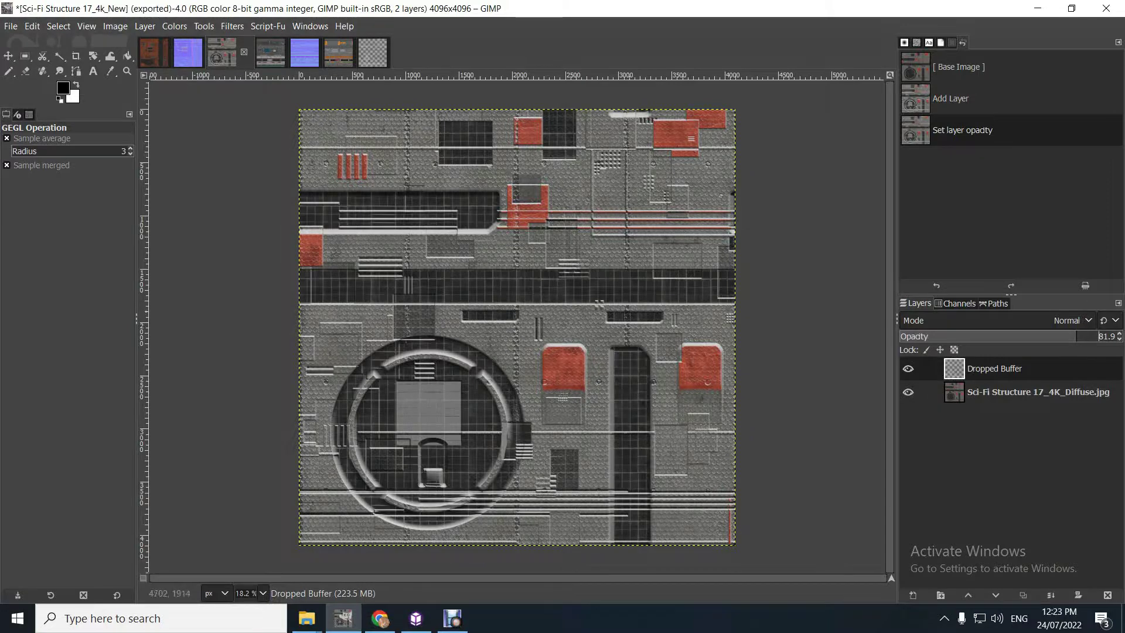
{"action": "left_click", "coordinate": [304, 53]}
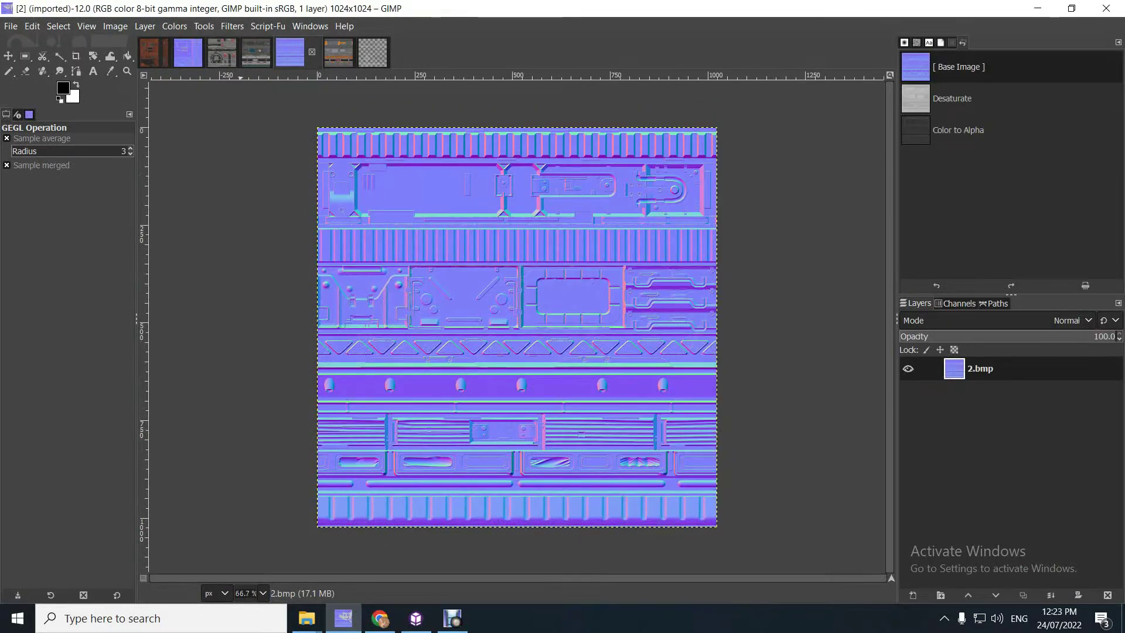
{"action": "left_click", "coordinate": [115, 26]}
{"action": "mouse_move", "coordinate": [145, 26]}
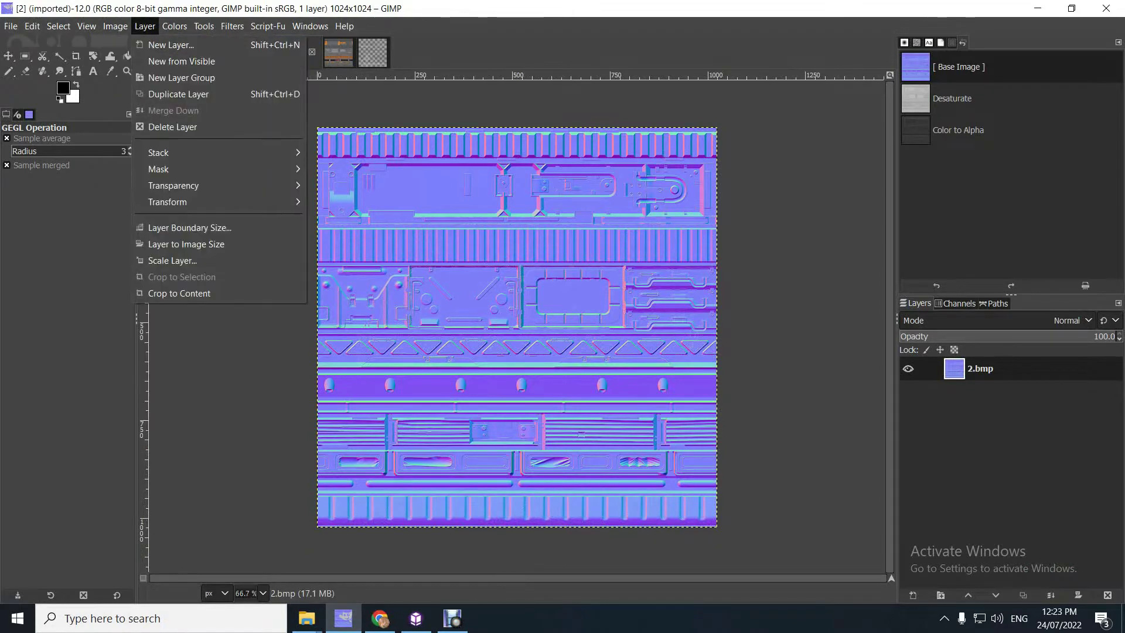
{"action": "mouse_move", "coordinate": [176, 311]}
{"action": "left_click", "coordinate": [319, 325]}
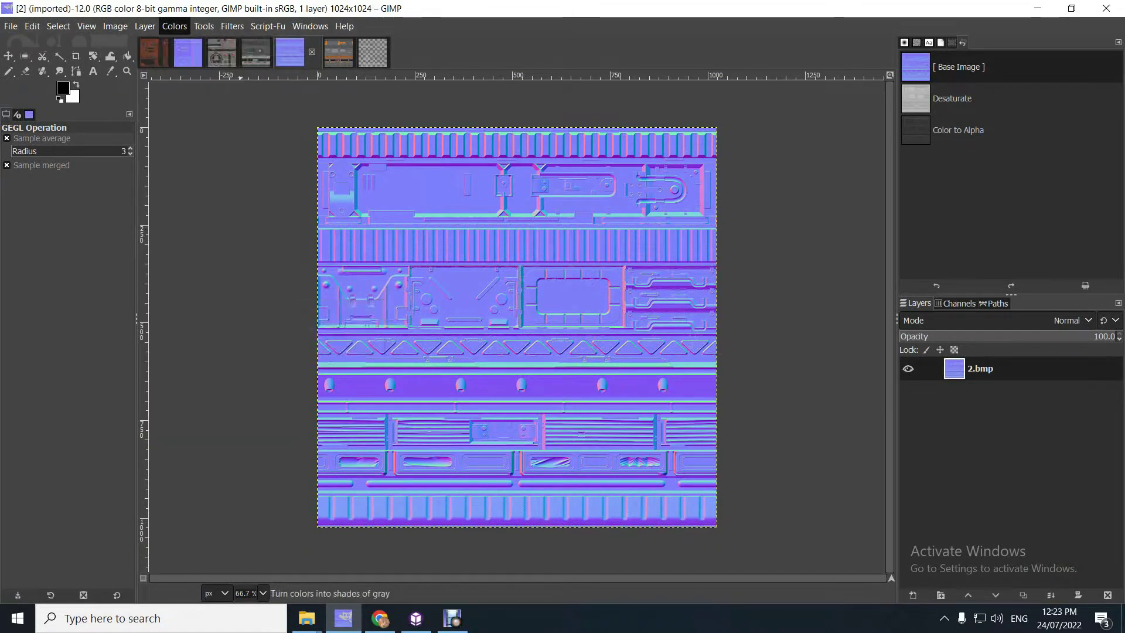
{"action": "left_click", "coordinate": [997, 250]}
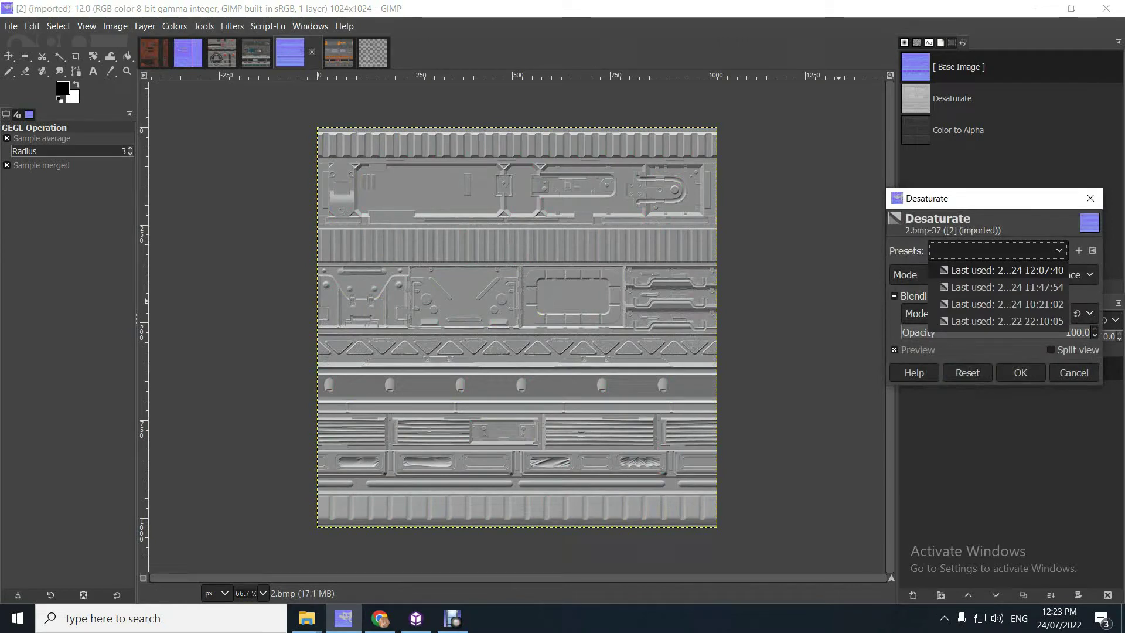
{"action": "left_click", "coordinate": [998, 250]}
{"action": "left_click", "coordinate": [998, 275]}
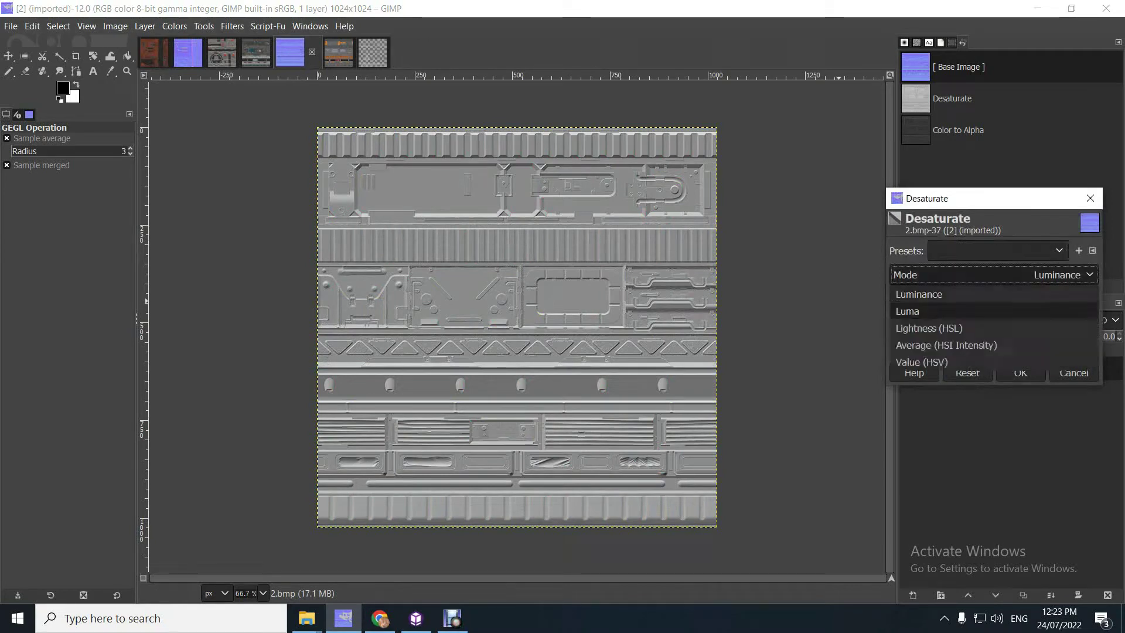
{"action": "left_click", "coordinate": [918, 311]}
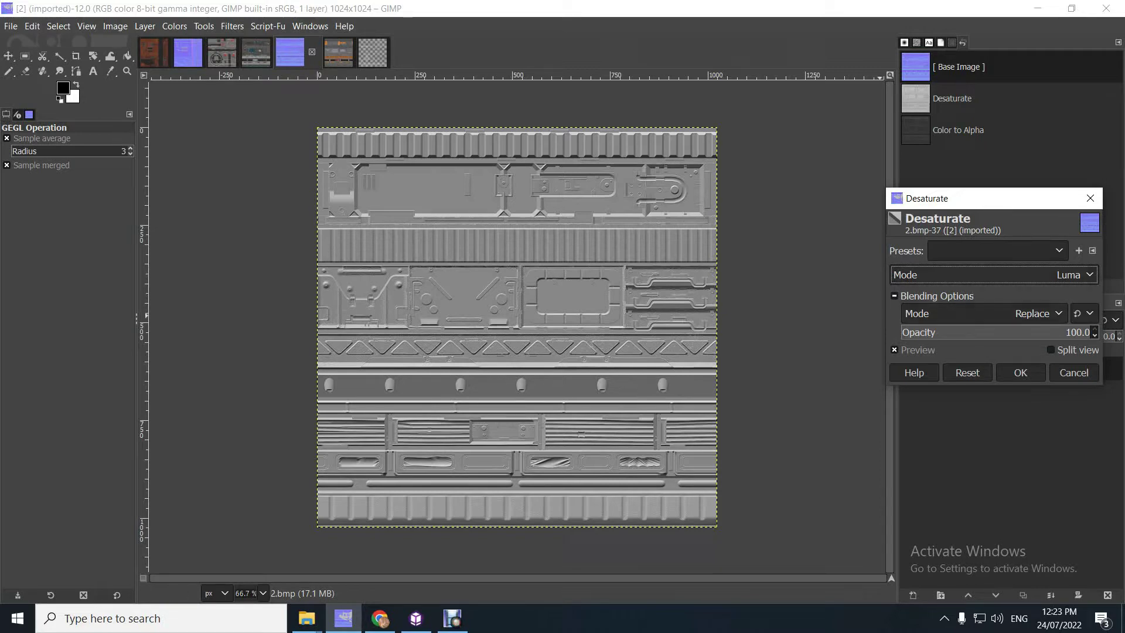
{"action": "left_click", "coordinate": [994, 274]}
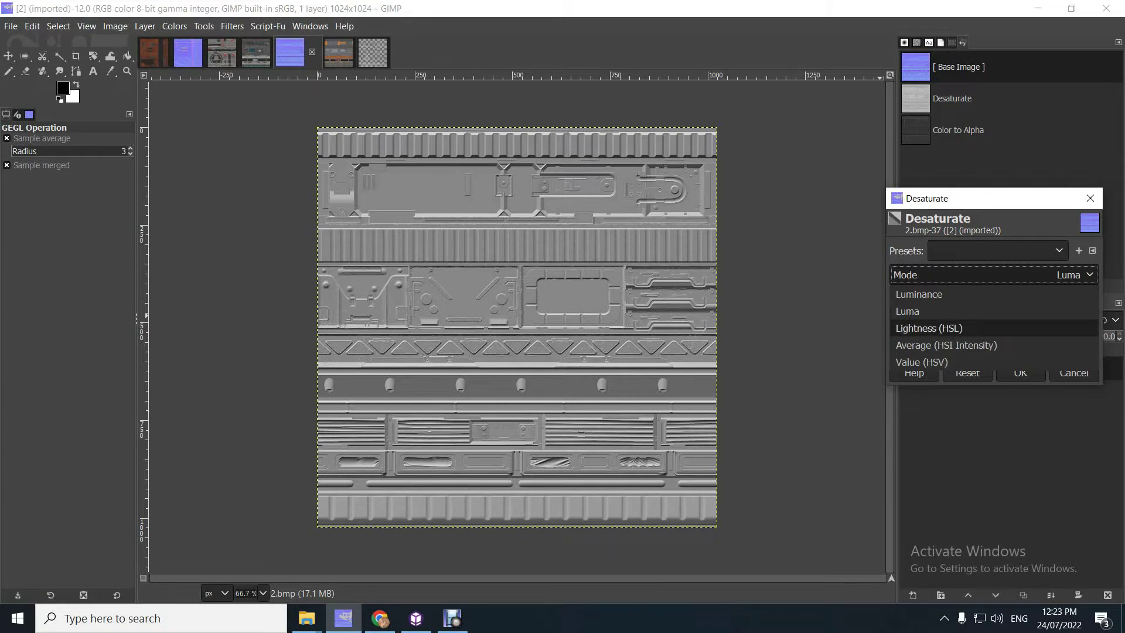
{"action": "key", "text": "Return"}
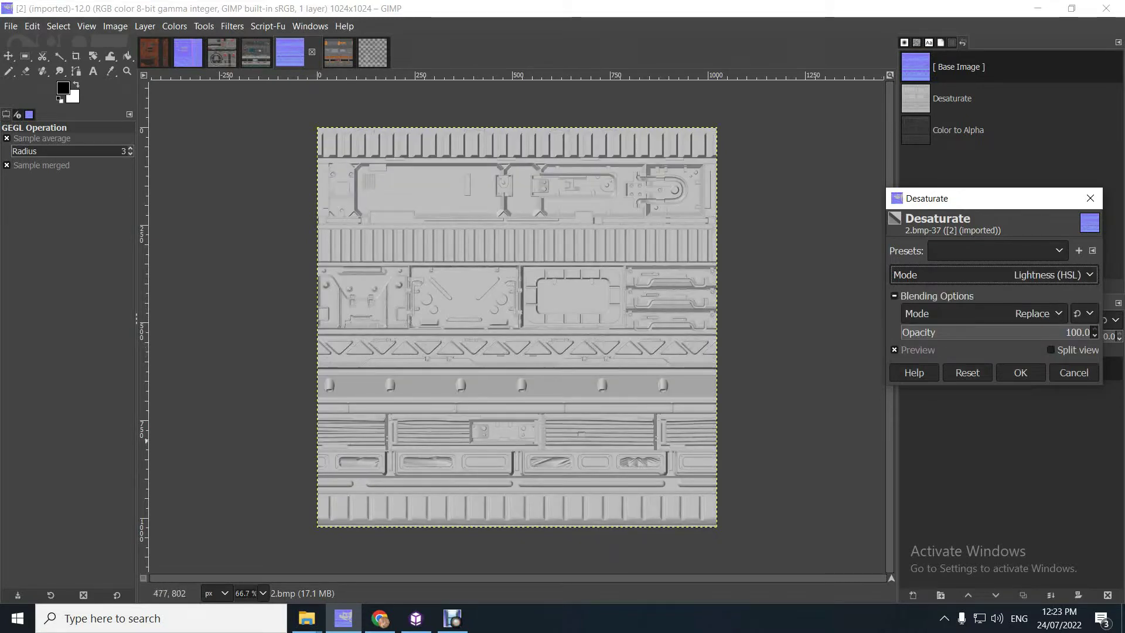
Return to CopperCube and compare the woven fabric, ladder frames and cables on the two dark grey panels.
{"action": "left_click", "coordinate": [416, 618]}
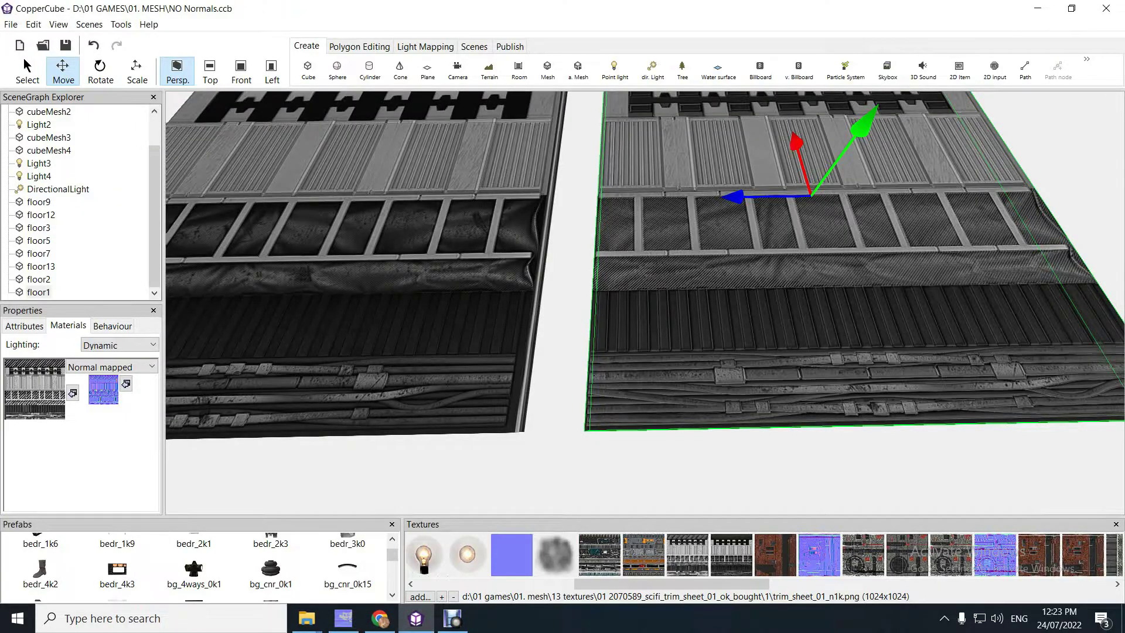
{"action": "right_click_drag", "start_coordinate": [644, 303], "coordinate": [668, 293]}
{"action": "right_click_drag", "start_coordinate": [644, 351], "coordinate": [661, 404]}
{"action": "scroll", "coordinate": [644, 302], "scroll_direction": "down", "scroll_amount": 3}
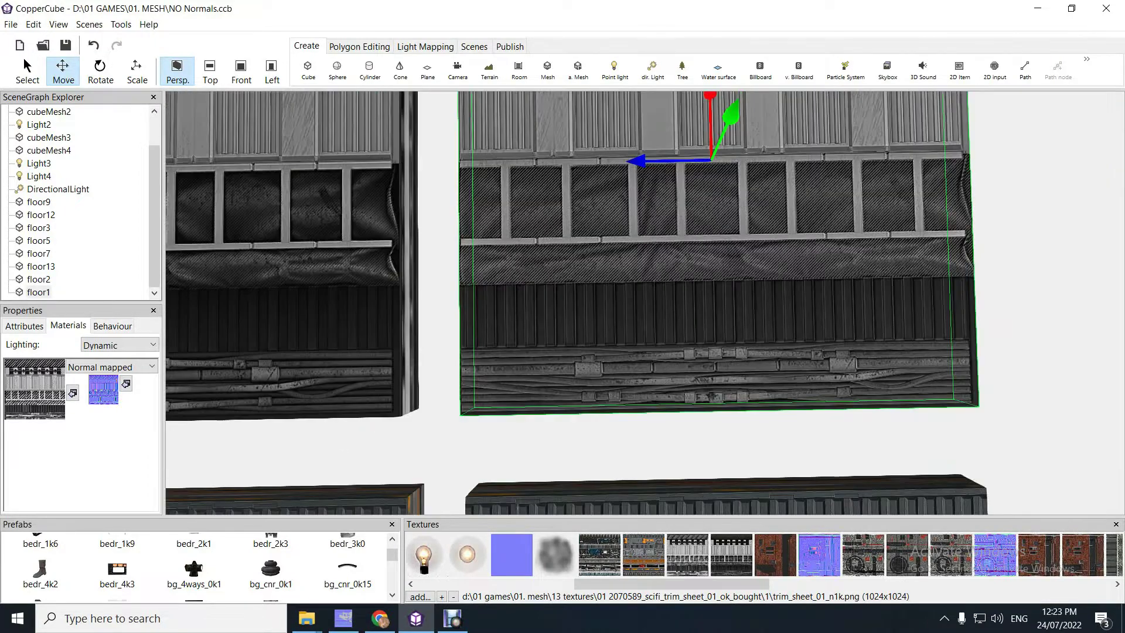
{"action": "right_click_drag", "start_coordinate": [645, 301], "coordinate": [609, 301]}
{"action": "key", "text": "Left"}
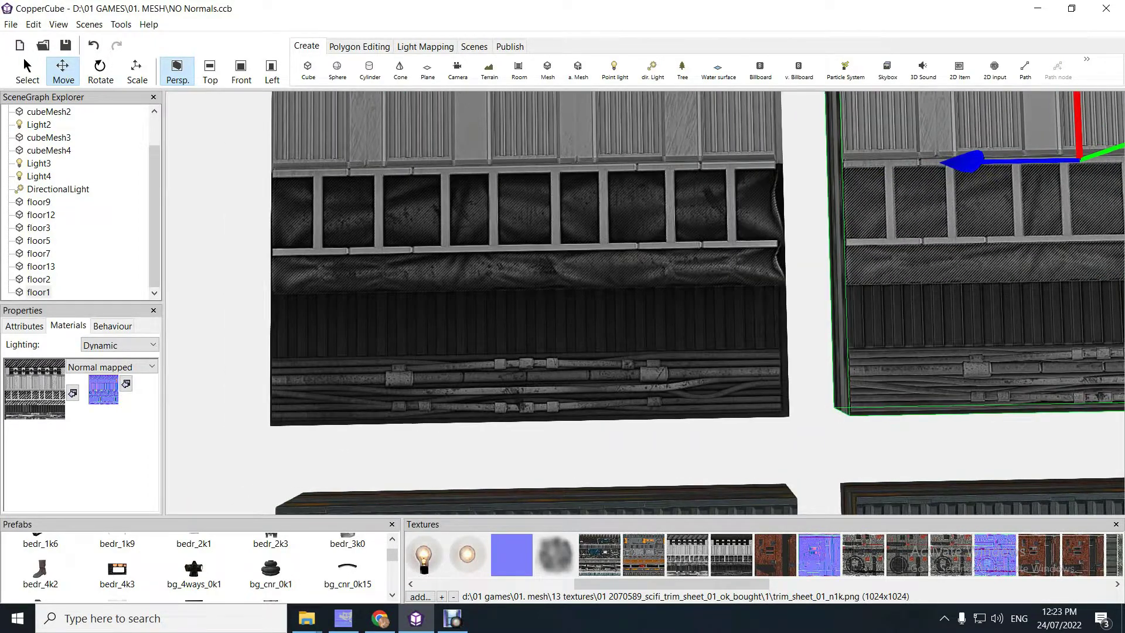
{"action": "key", "text": "Right"}
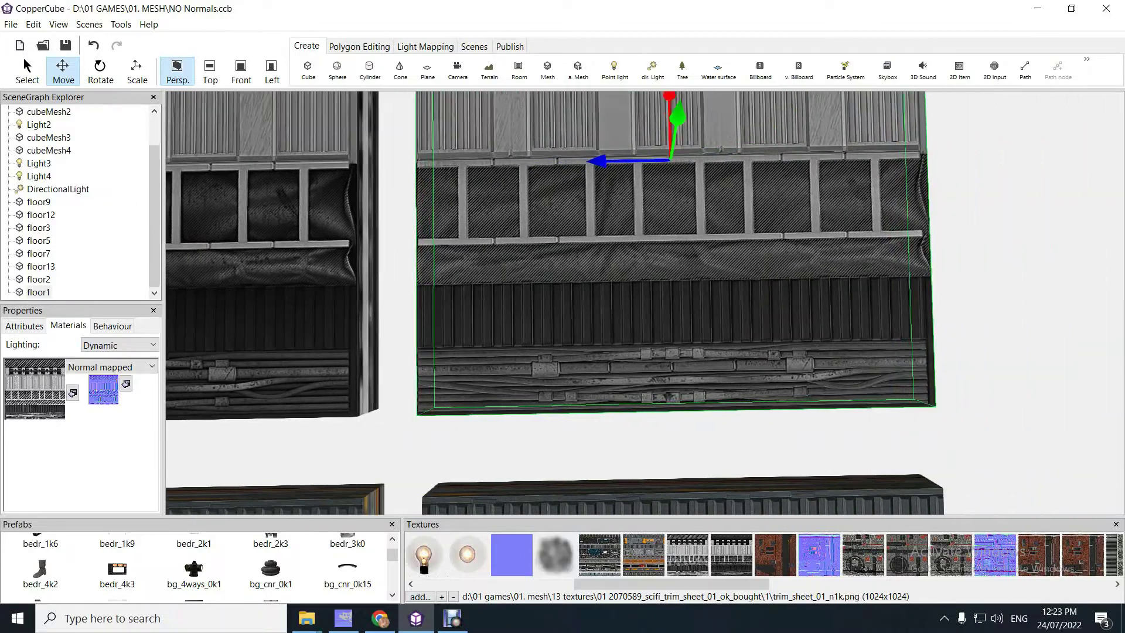
{"action": "key", "text": "Up"}
{"action": "right_click_drag", "start_coordinate": [644, 301], "coordinate": [621, 272]}
{"action": "key", "text": "Down"}
{"action": "key", "text": "Up"}
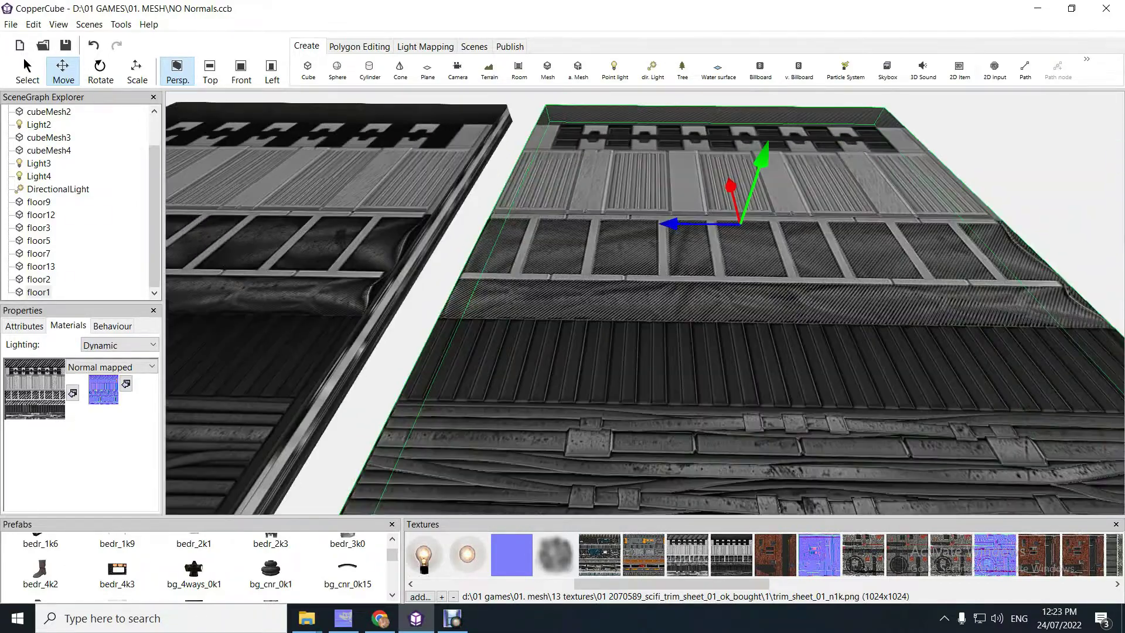
{"action": "key", "text": "Left"}
{"action": "key", "text": "Left"}
{"action": "key", "text": "Up"}
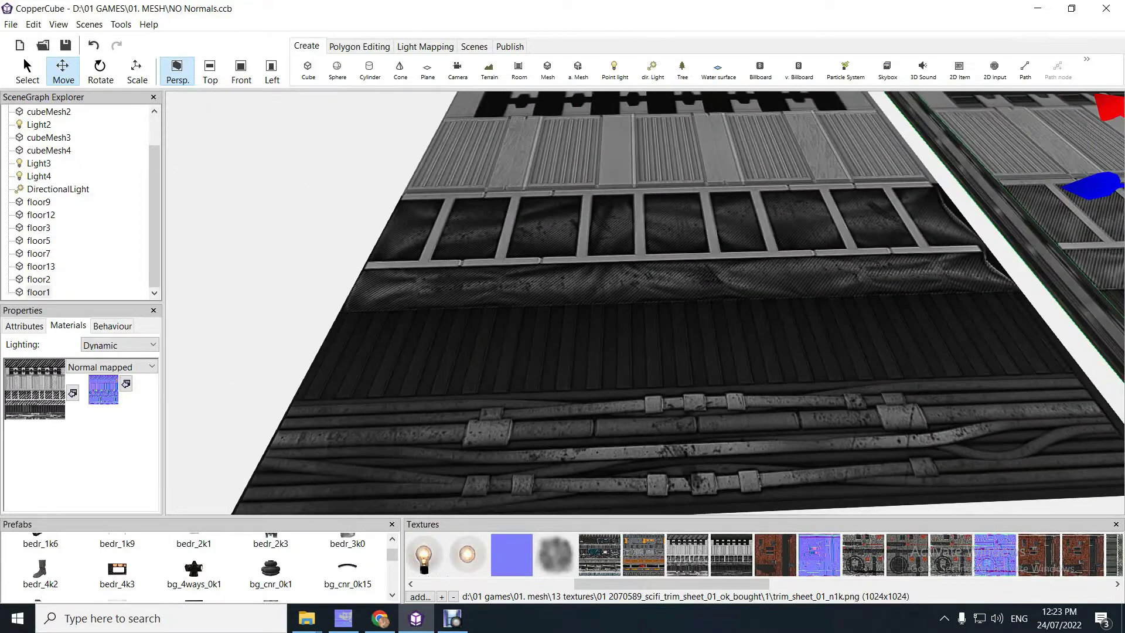
Examine the black recessed plates and the woven strip at the far end of both dark grey panels.
{"action": "mouse_move", "coordinate": [621, 272]}
{"action": "right_mouse_down"}
{"action": "mouse_move", "coordinate": [606, 280]}
{"action": "mouse_move", "coordinate": [606, 298]}
{"action": "mouse_move", "coordinate": [568, 290]}
{"action": "mouse_move", "coordinate": [585, 292]}
{"action": "mouse_move", "coordinate": [591, 264]}
{"action": "mouse_move", "coordinate": [603, 293]}
{"action": "mouse_move", "coordinate": [615, 287]}
{"action": "right_mouse_up"}
{"action": "key", "text": "Up"}
{"action": "key", "text": "Right"}
{"action": "key", "text": "Up"}
{"action": "key", "text": "Down"}
{"action": "key", "text": "Right"}
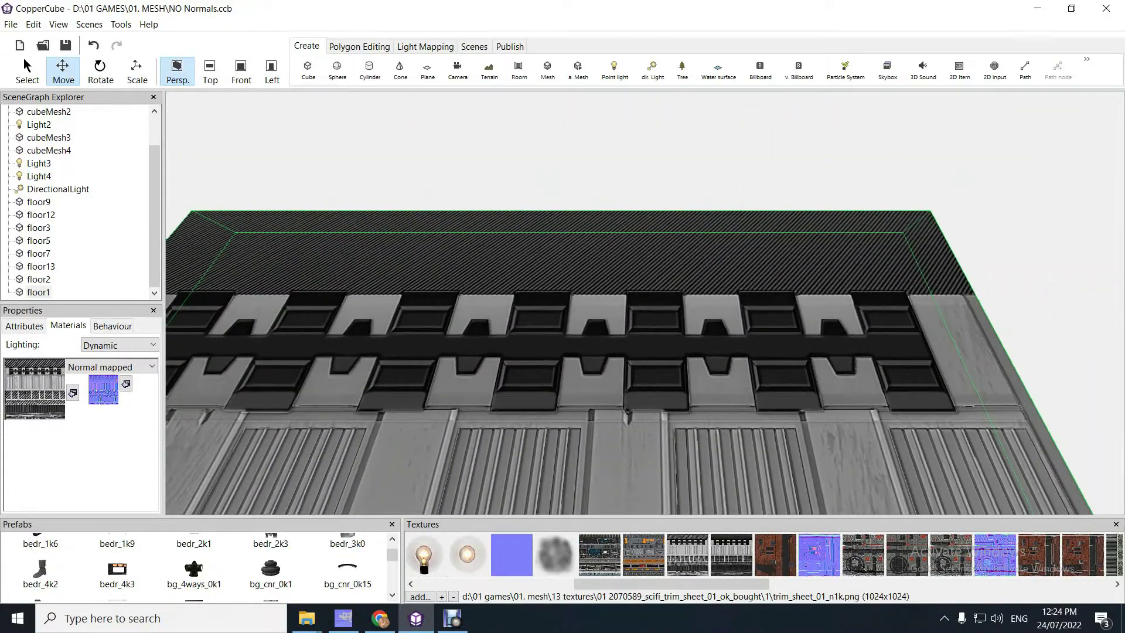
{"action": "key", "text": "Left"}
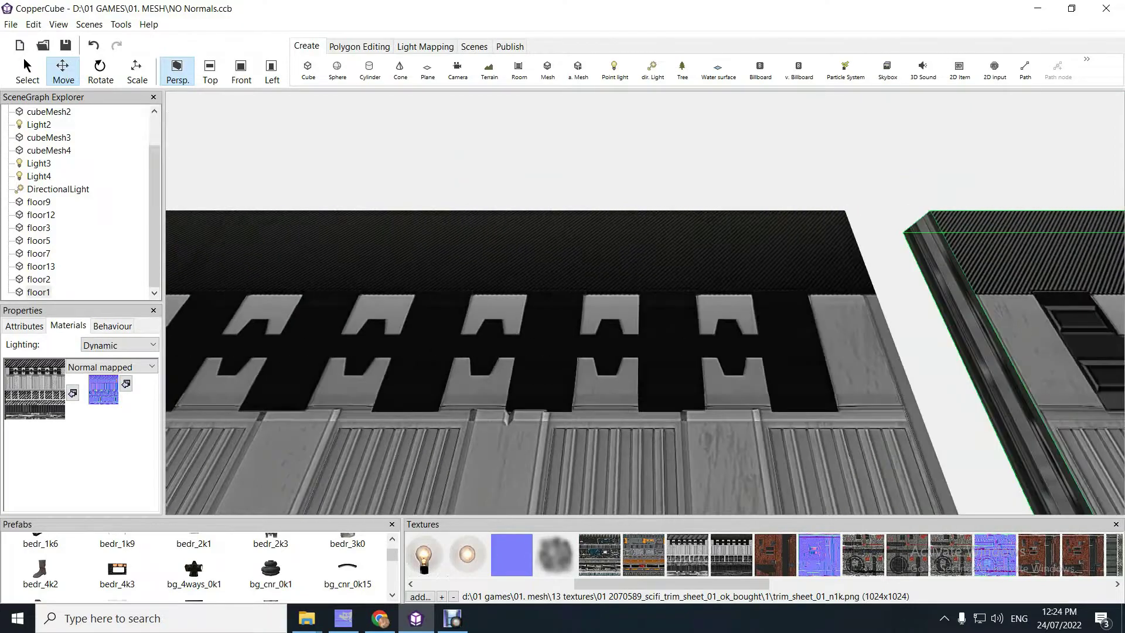
{"action": "key", "text": "Down"}
Select the Light3 point light above the floor panels and move it sideways over the dark grey panels.
{"action": "right_click_drag", "start_coordinate": [615, 287], "coordinate": [527, 267]}
{"action": "key", "text": "Up"}
{"action": "key", "text": "Right"}
{"action": "key", "text": "Down"}
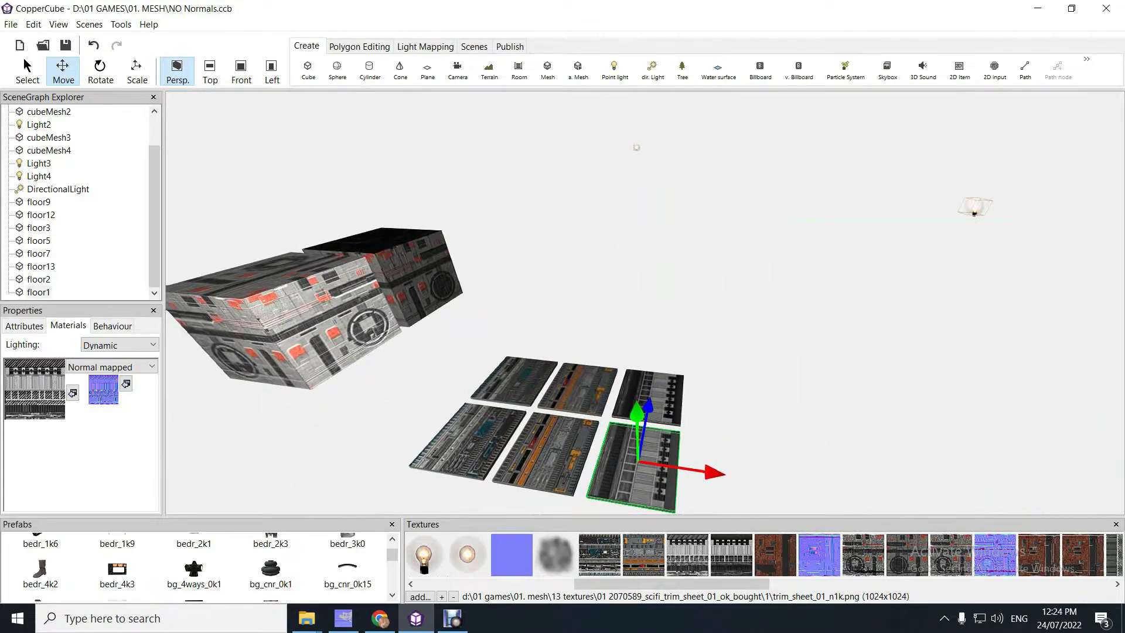
{"action": "left_click", "coordinate": [636, 148]}
{"action": "left_click_drag", "start_coordinate": [646, 145], "coordinate": [784, 168]}
Compare the plates and slatted sections of both dark grey panels under the repositioned light.
{"action": "right_click_drag", "start_coordinate": [691, 246], "coordinate": [838, 378]}
{"action": "key", "text": "Up"}
{"action": "key", "text": "Up"}
{"action": "scroll", "coordinate": [645, 303], "scroll_direction": "up", "scroll_amount": 3}
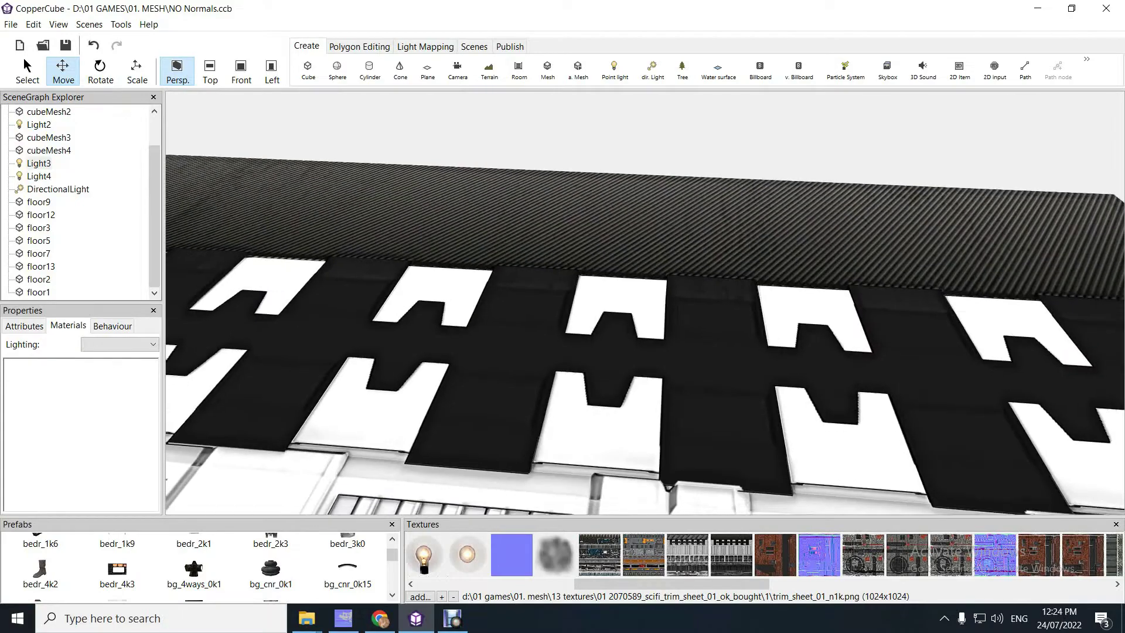
{"action": "scroll", "coordinate": [645, 303], "scroll_direction": "down", "scroll_amount": 6}
{"action": "middle_click_drag", "start_coordinate": [819, 328], "coordinate": [358, 299]}
{"action": "right_click_drag", "start_coordinate": [644, 303], "coordinate": [705, 302]}
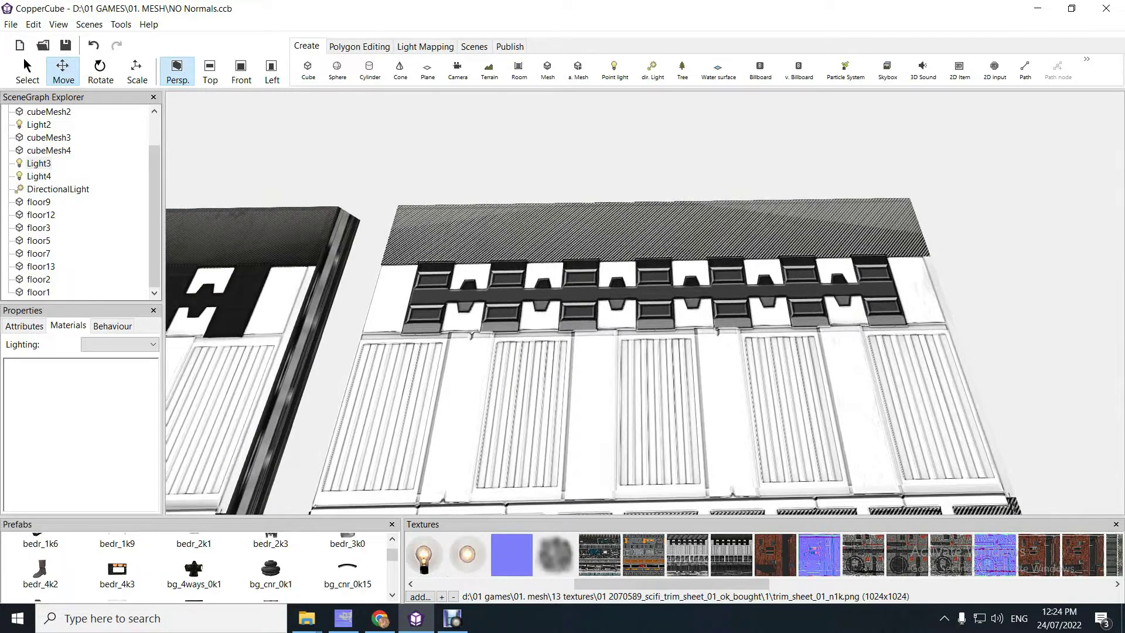
{"action": "right_click_drag", "start_coordinate": [705, 302], "coordinate": [554, 299]}
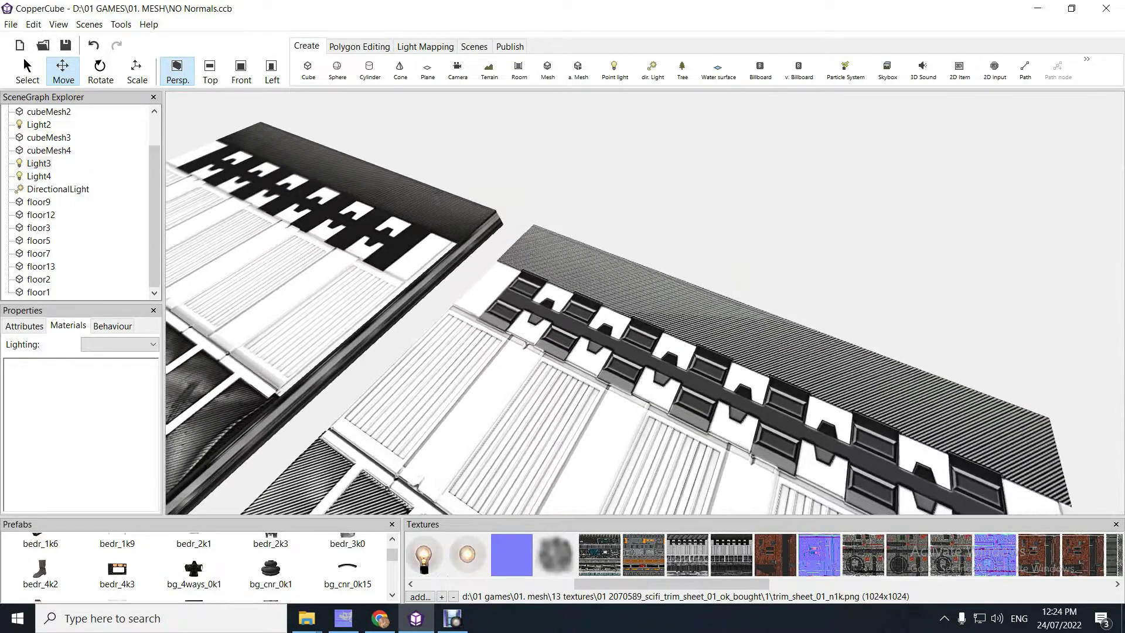
Select the Light4 point light and compare the two grey cubes with the round hatch from the front.
{"action": "scroll", "coordinate": [644, 303], "scroll_direction": "down", "scroll_amount": 5}
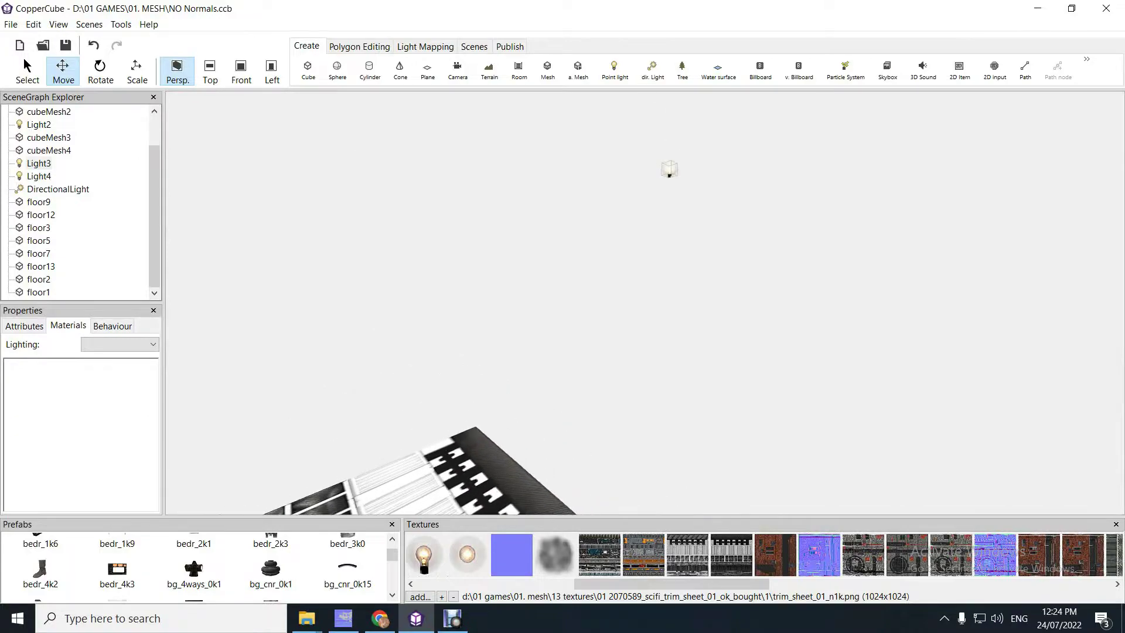
{"action": "right_click_drag", "start_coordinate": [586, 293], "coordinate": [659, 305]}
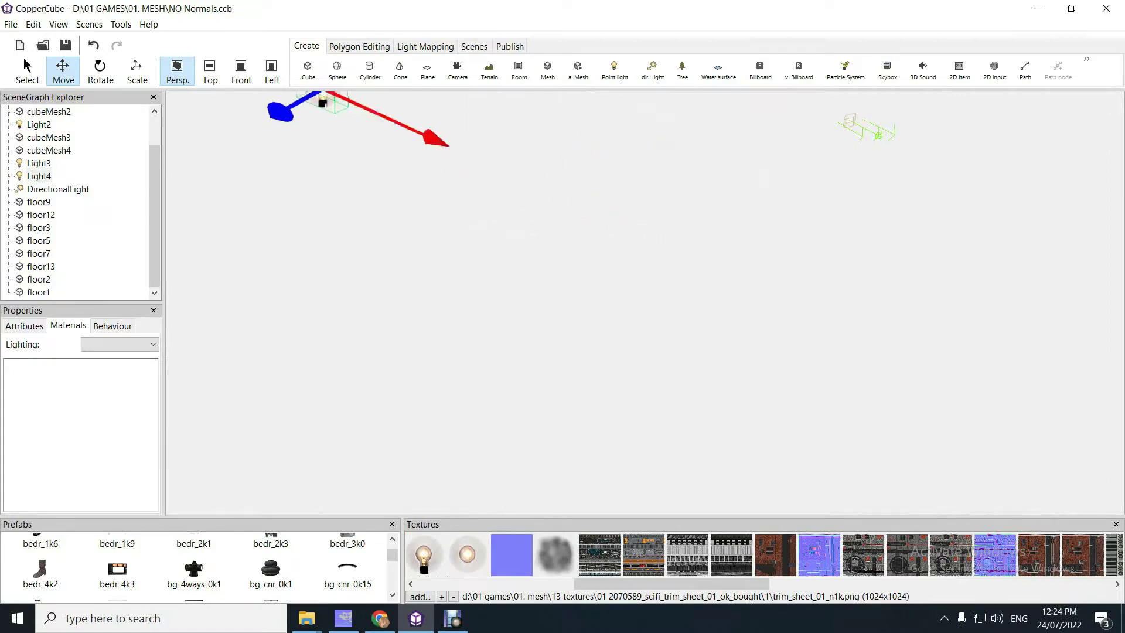
{"action": "right_click_drag", "start_coordinate": [645, 234], "coordinate": [645, 363]}
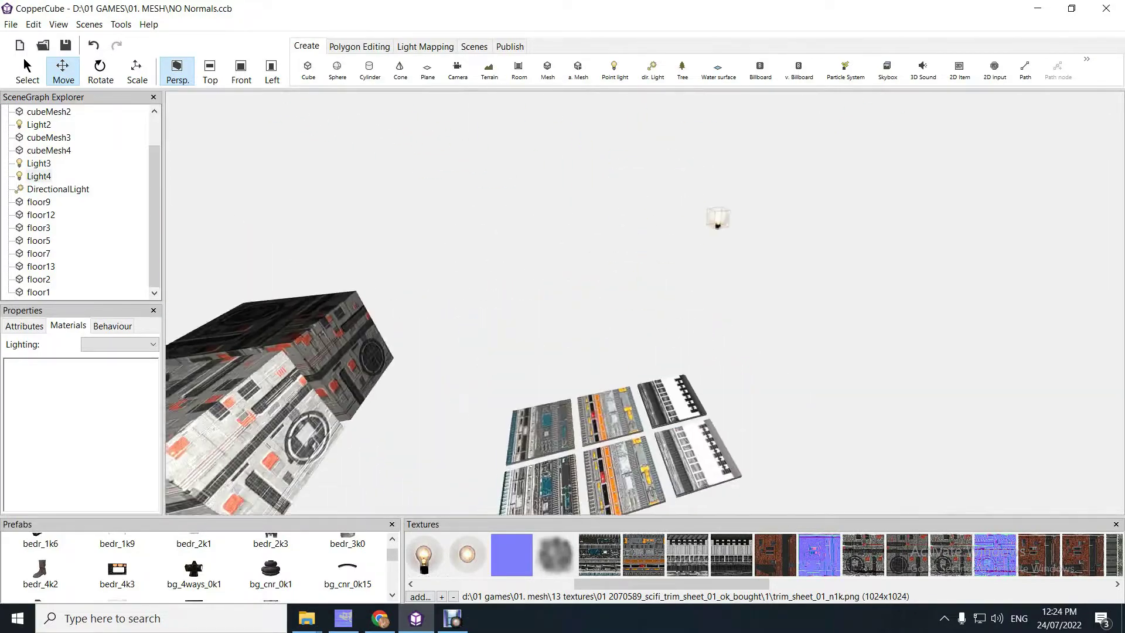
{"action": "right_click_drag", "start_coordinate": [645, 246], "coordinate": [621, 234]}
{"action": "scroll", "coordinate": [644, 303], "scroll_direction": "up", "scroll_amount": 10}
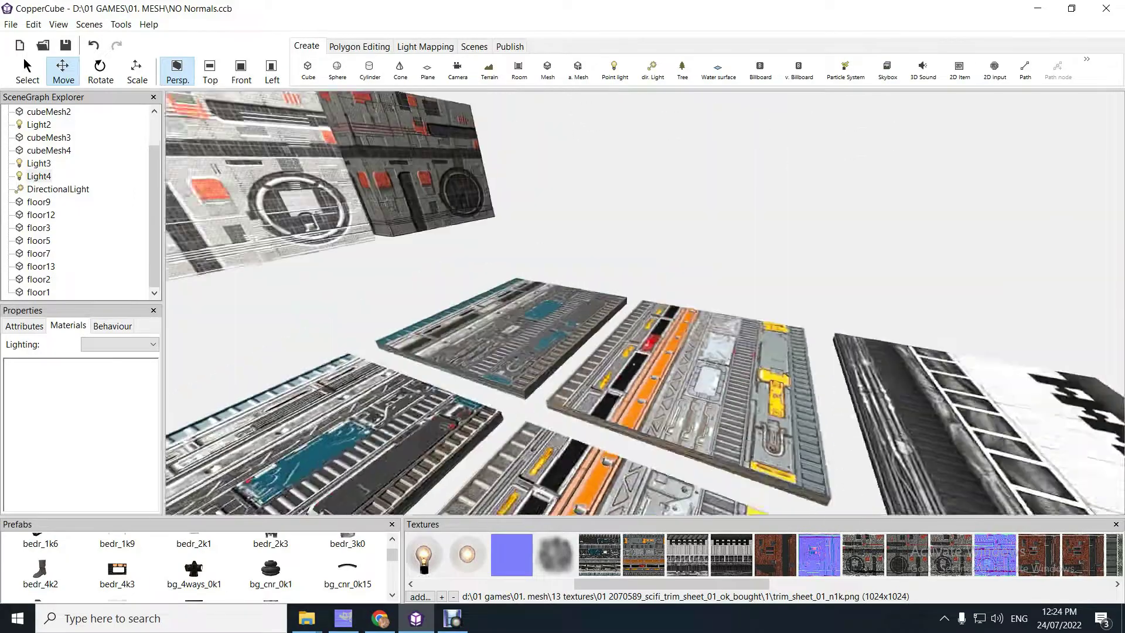
{"action": "scroll", "coordinate": [645, 303], "scroll_direction": "down", "scroll_amount": 5}
{"action": "right_click_drag", "start_coordinate": [645, 305], "coordinate": [551, 248]}
{"action": "scroll", "coordinate": [644, 303], "scroll_direction": "up", "scroll_amount": 3}
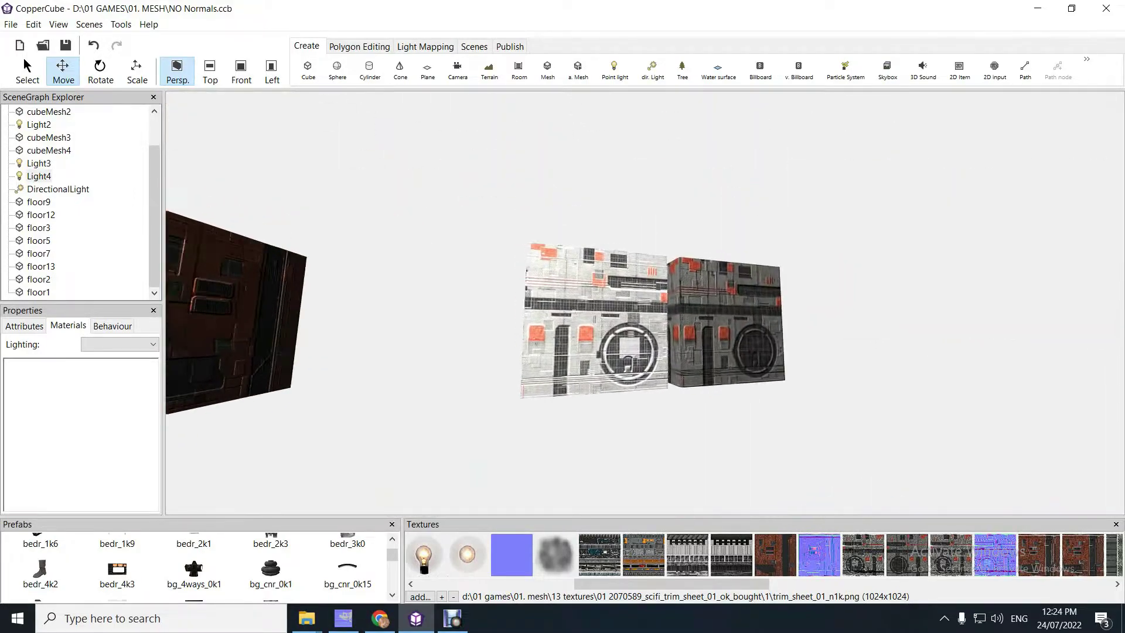
{"action": "key", "text": "Up"}
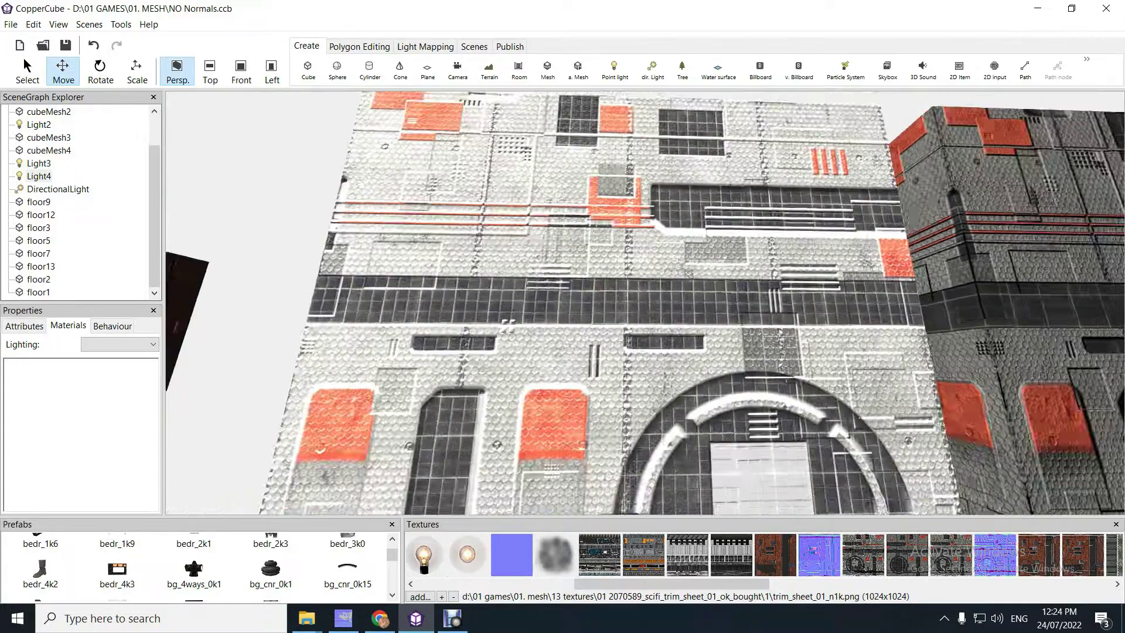
{"action": "key", "text": "Down"}
{"action": "right_click_drag", "start_coordinate": [644, 303], "coordinate": [674, 351]}
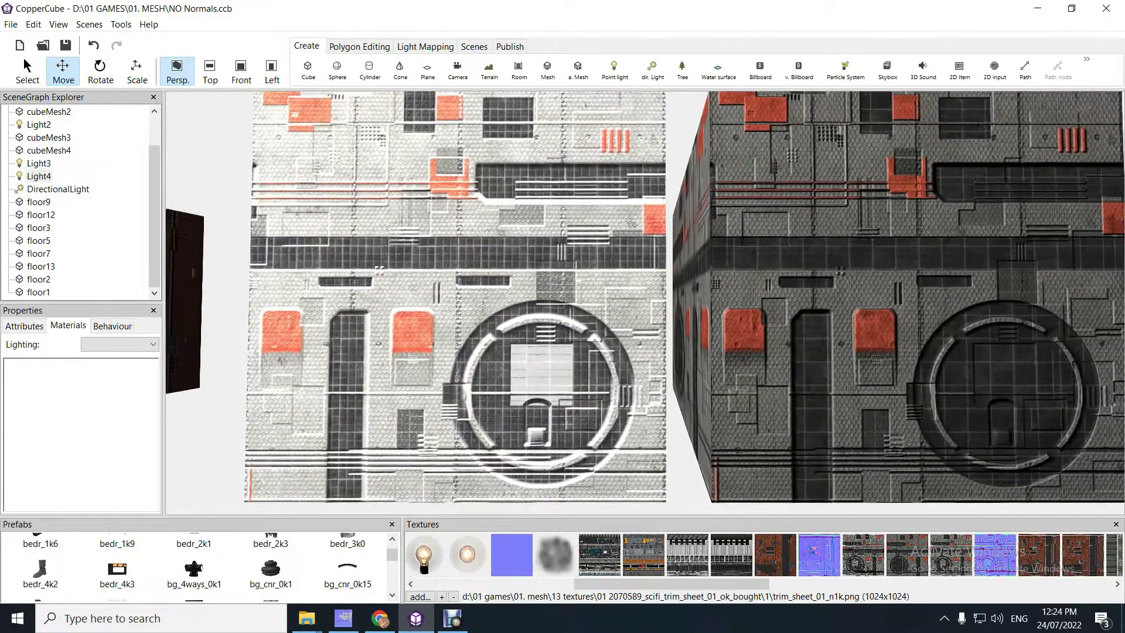
Compare the vents, pipes and tiled windows on the two rusty red cubes side by side.
{"action": "key", "text": "Left"}
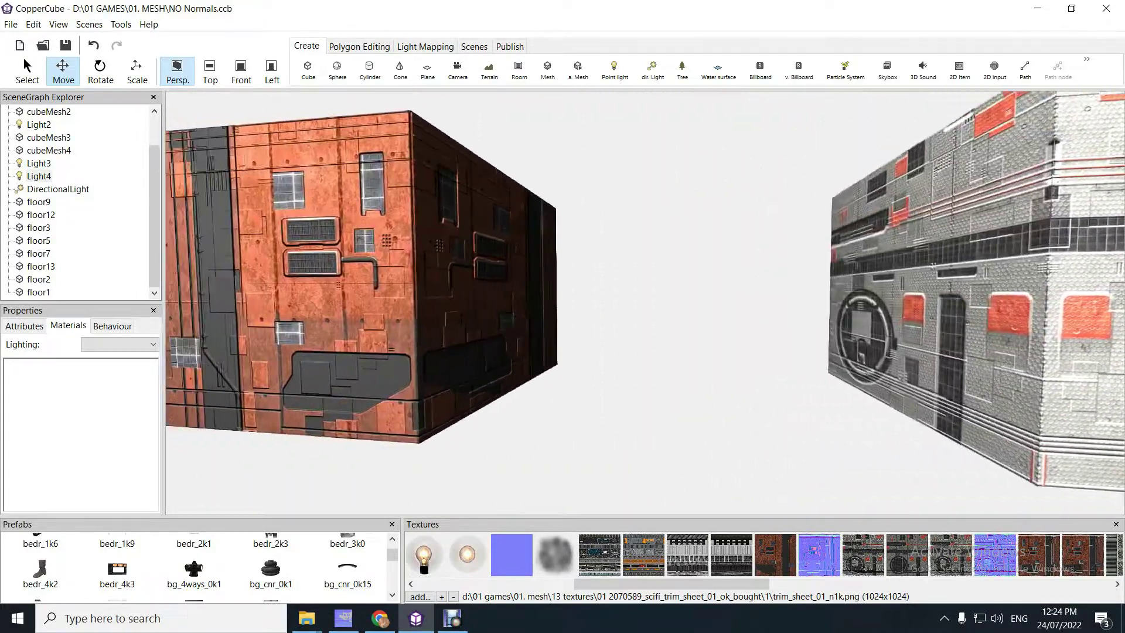
{"action": "key", "text": "Left"}
{"action": "key", "text": "Up"}
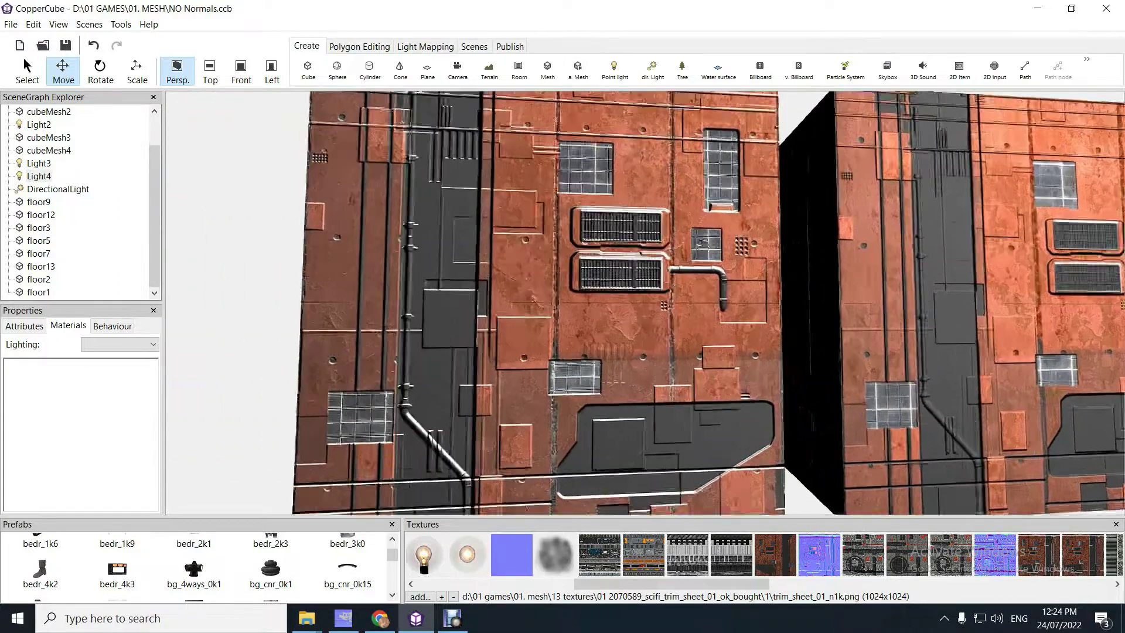
{"action": "key", "text": "Up"}
{"action": "key", "text": "Down"}
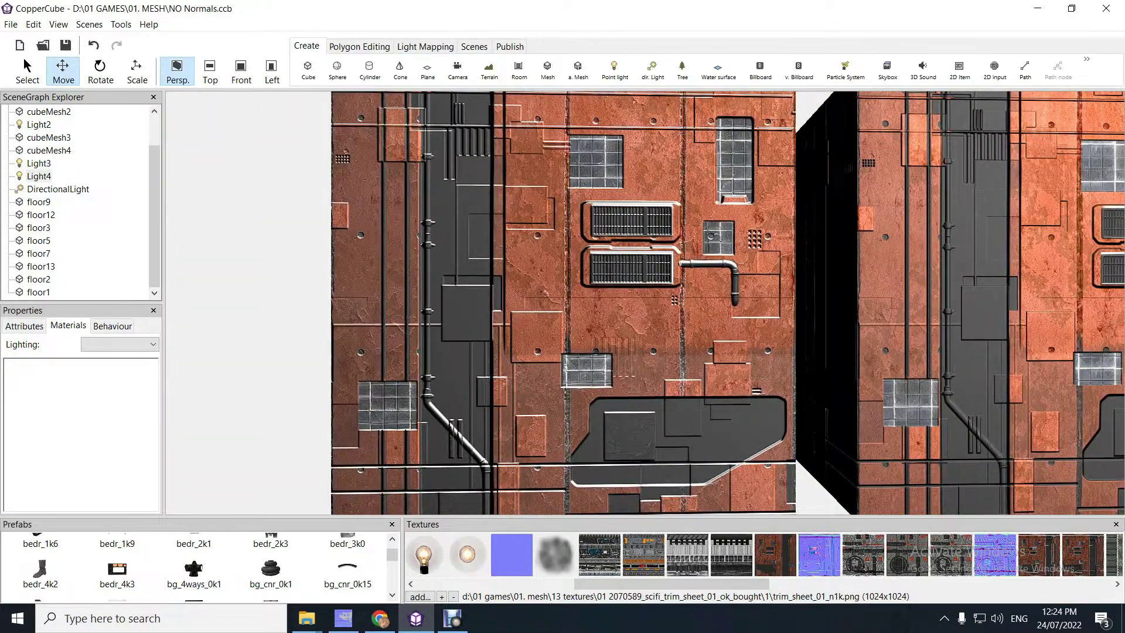
{"action": "key", "text": "Left"}
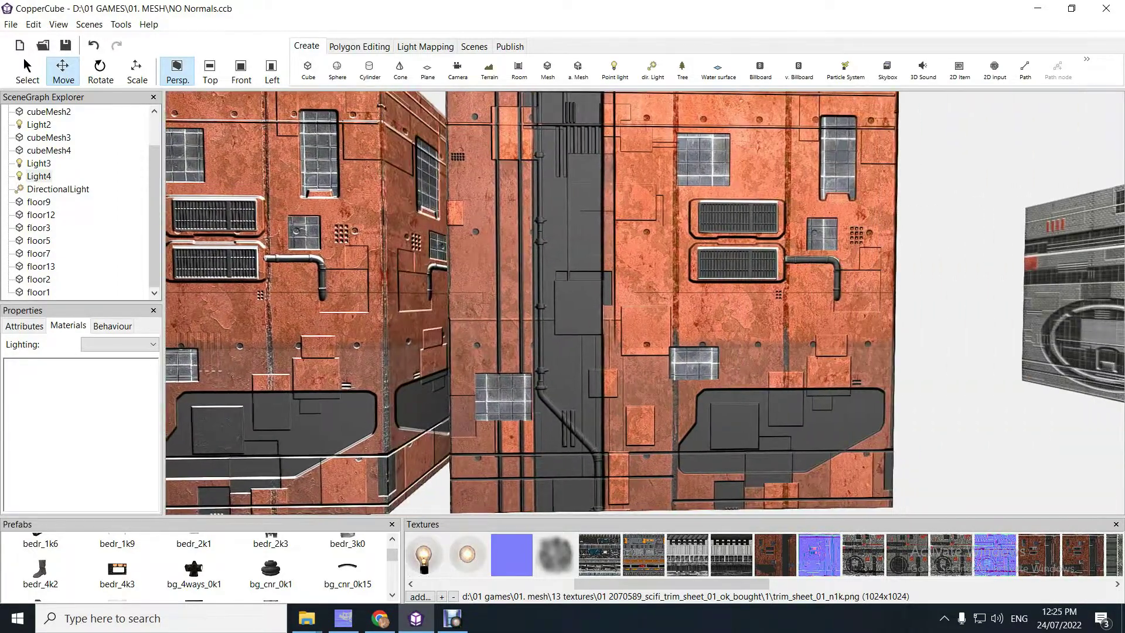
{"action": "key", "text": "Up"}
{"action": "key", "text": "Left"}
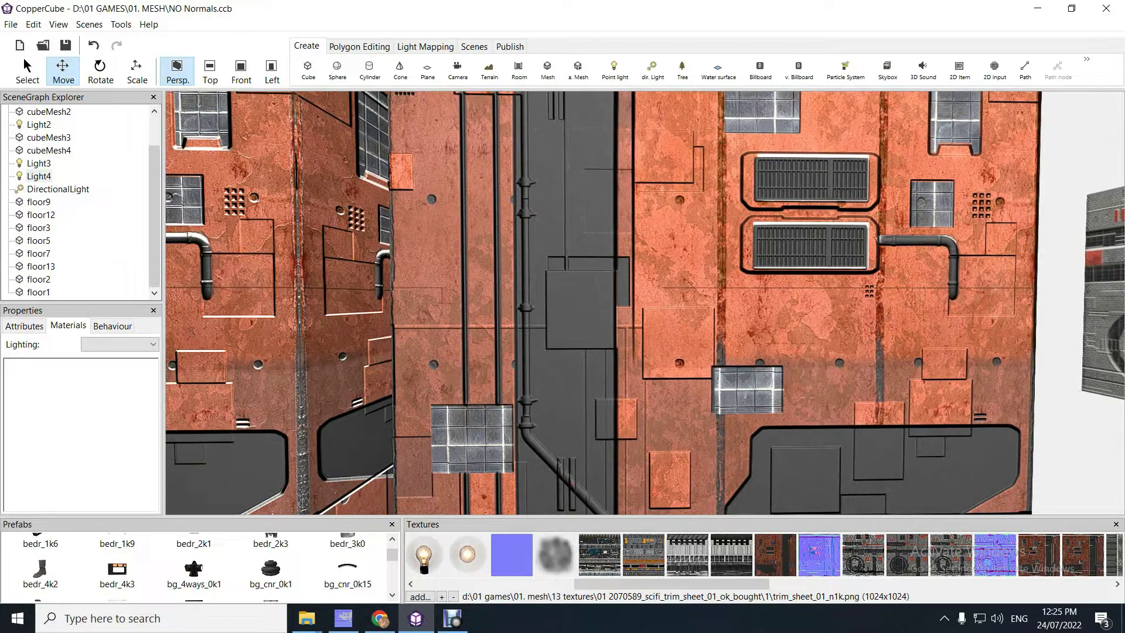
Examine the peeling paint and raised edges of the red cubes up close, and view them alongside the grey cubes.
{"action": "key", "text": "Down"}
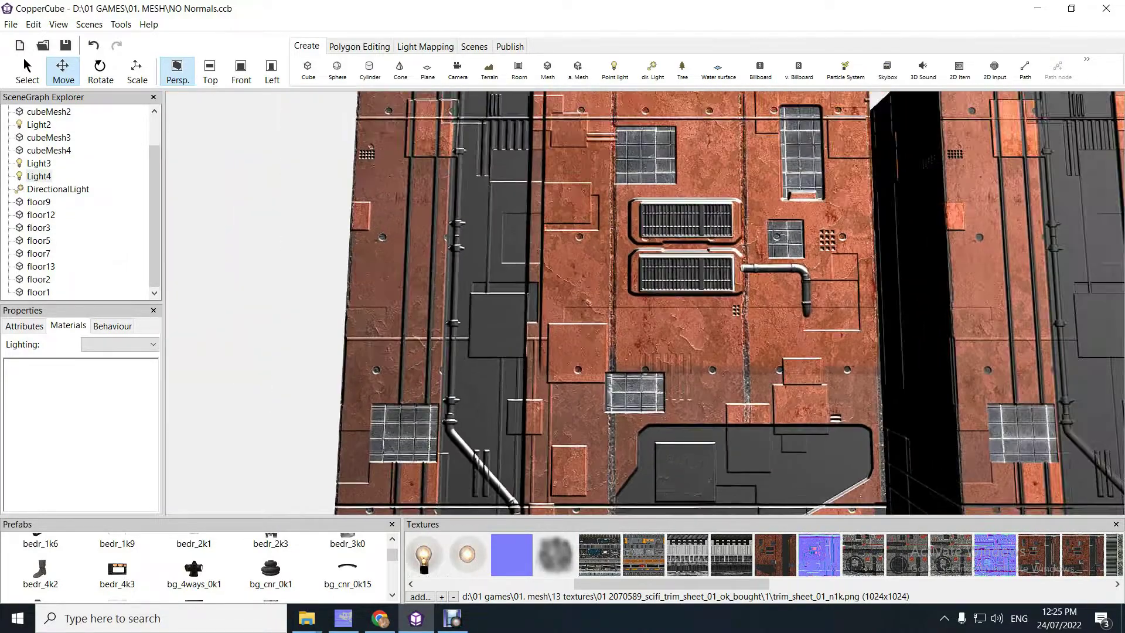
{"action": "key", "text": "Up"}
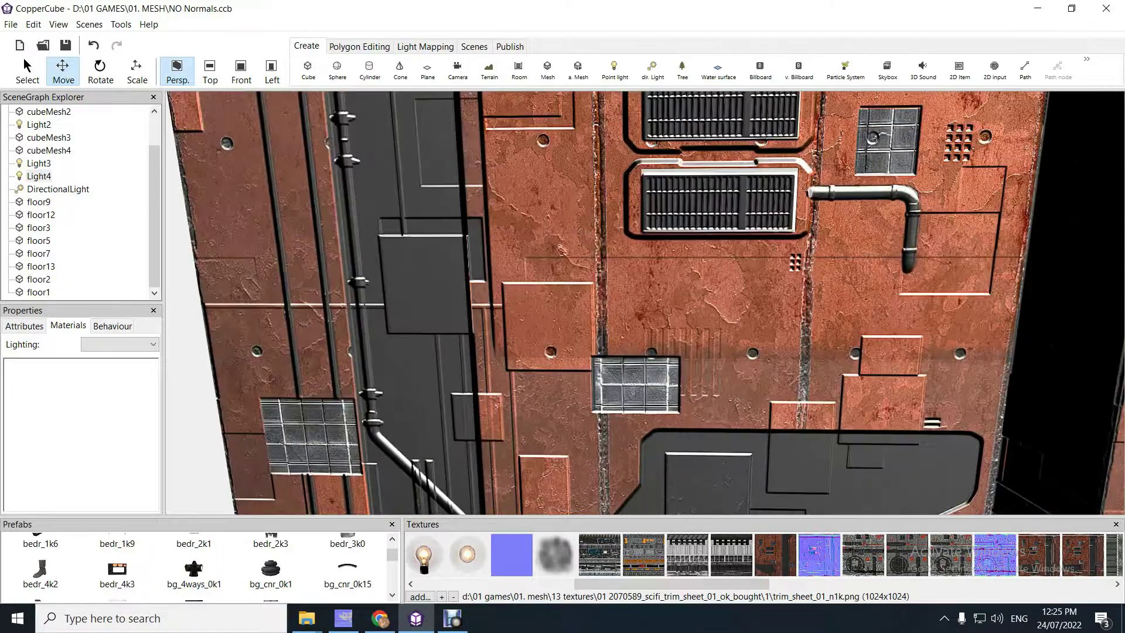
{"action": "key", "text": "Right"}
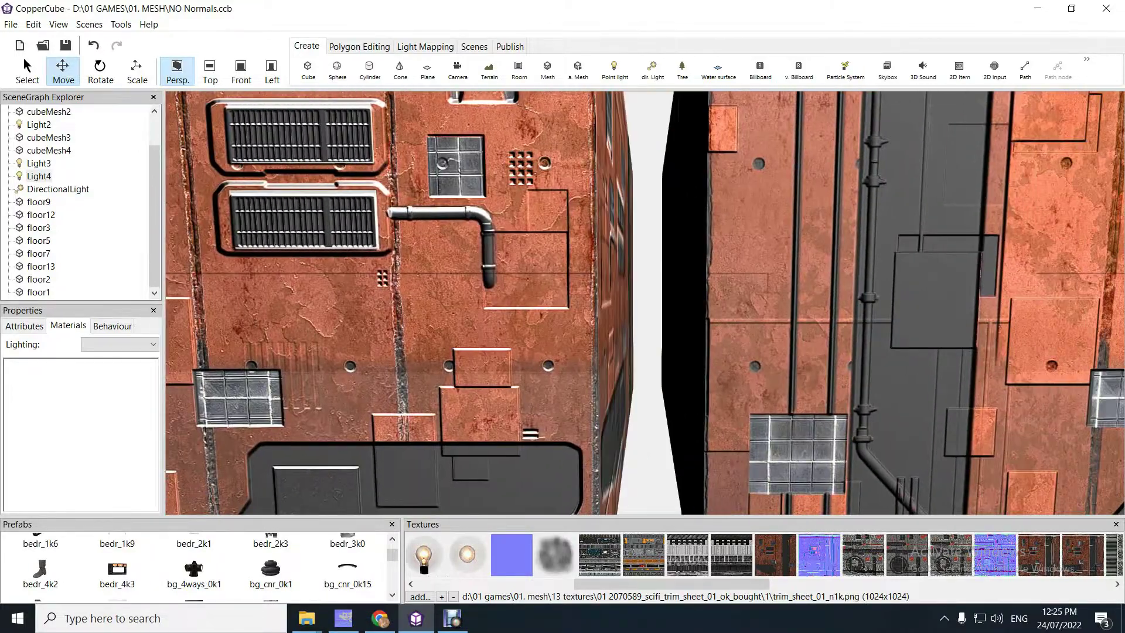
{"action": "key", "text": "Right"}
{"action": "key", "text": "Up"}
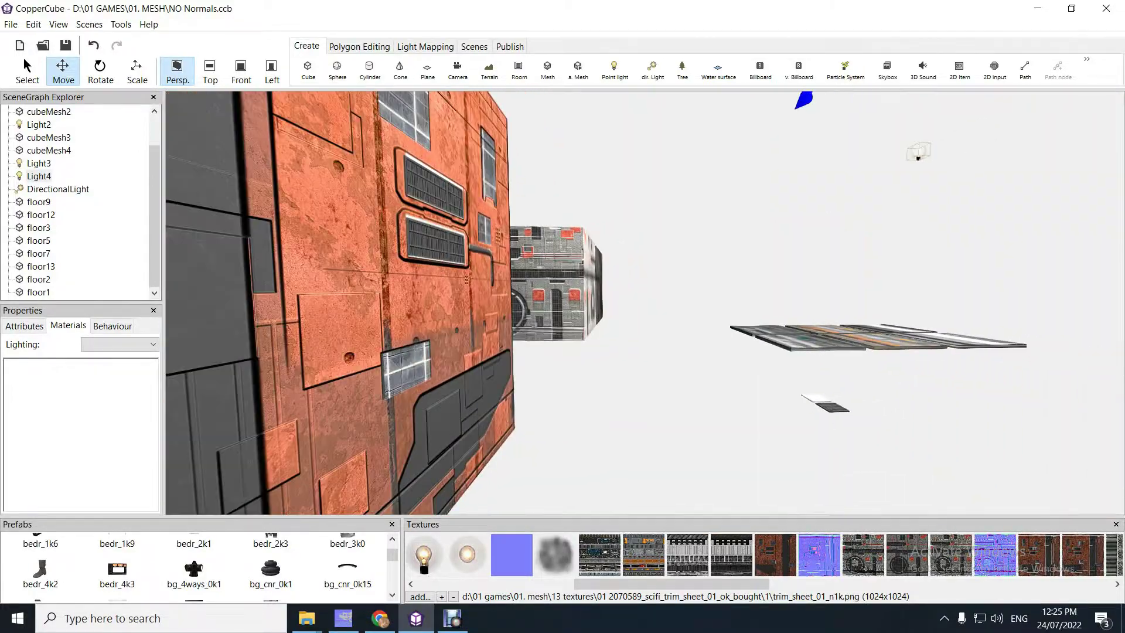
{"action": "key", "text": "Up"}
{"action": "key", "text": "Left"}
{"action": "key", "text": "Down"}
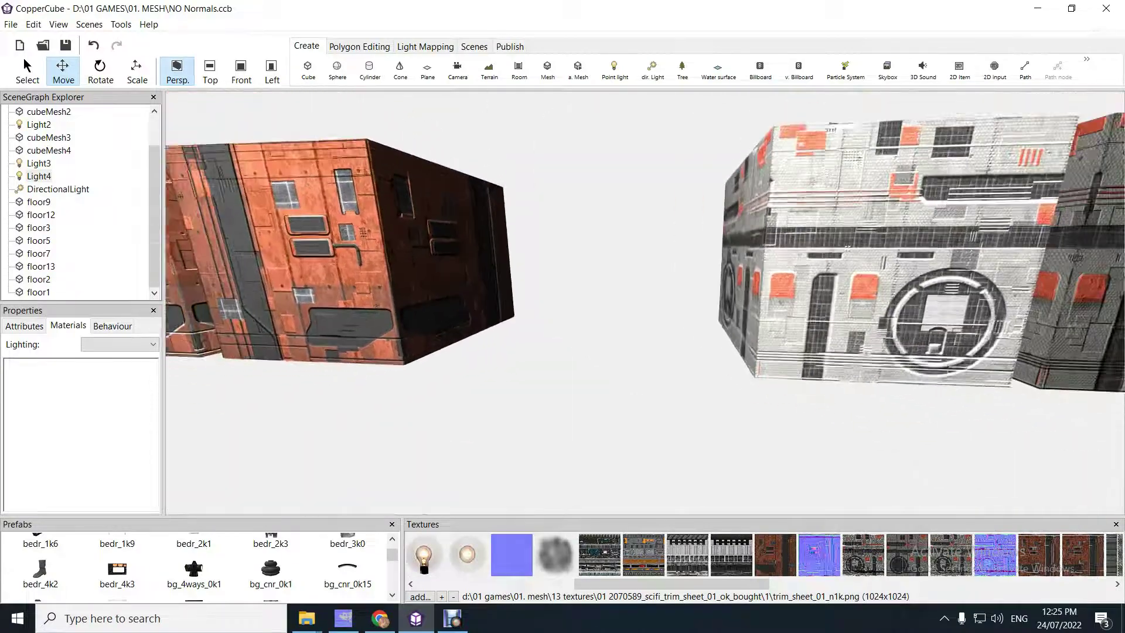